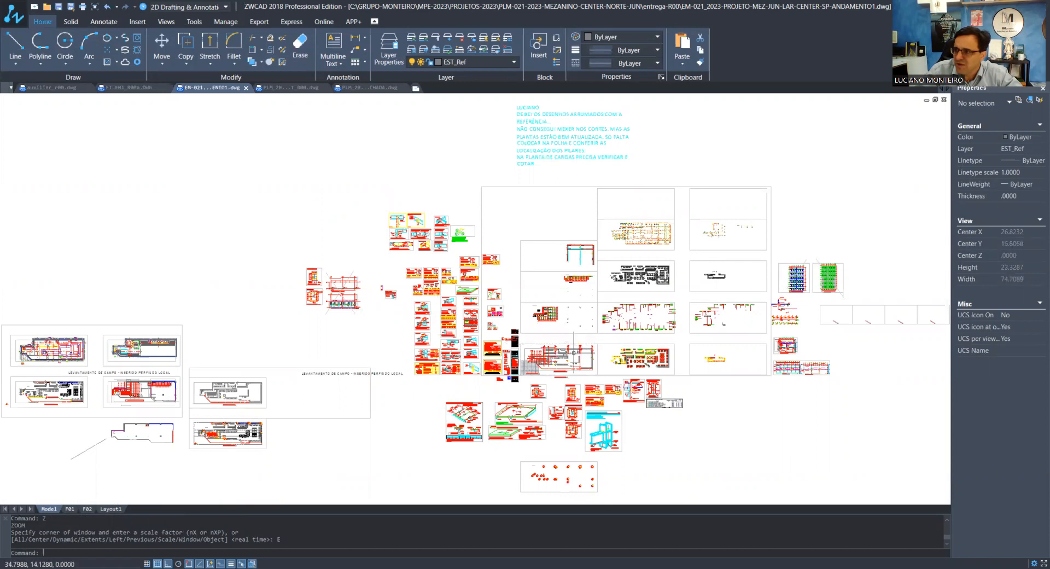
Examine the column load and location plan, including its lettered axes, pillars and dimensions
{"action": "scroll", "coordinate": [560, 350], "scroll_direction": "up", "scroll_amount": 1}
{"action": "scroll", "coordinate": [561, 352], "scroll_direction": "up", "scroll_amount": 4}
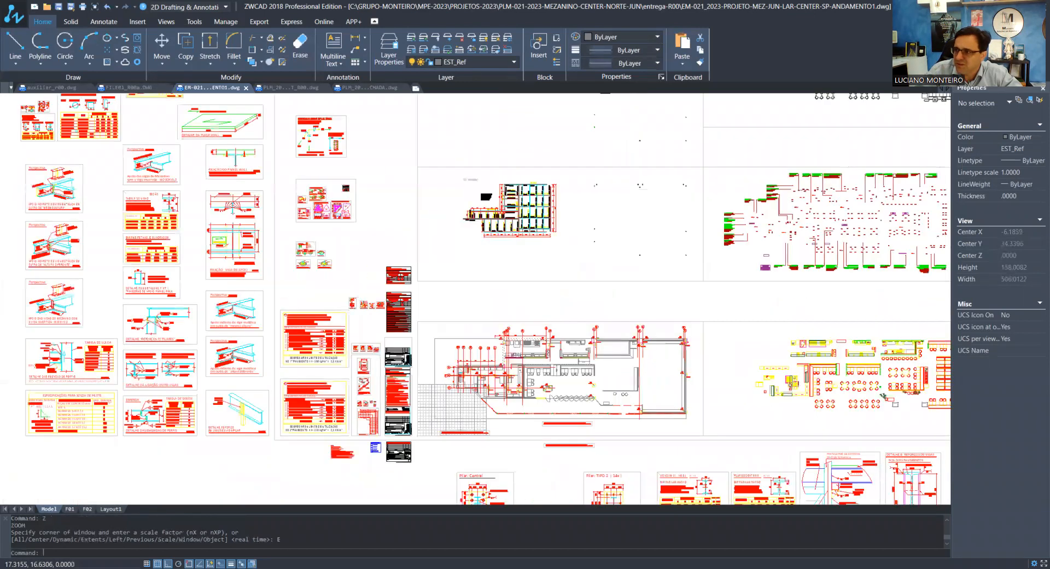
{"action": "scroll", "coordinate": [502, 367], "scroll_direction": "up", "scroll_amount": 2}
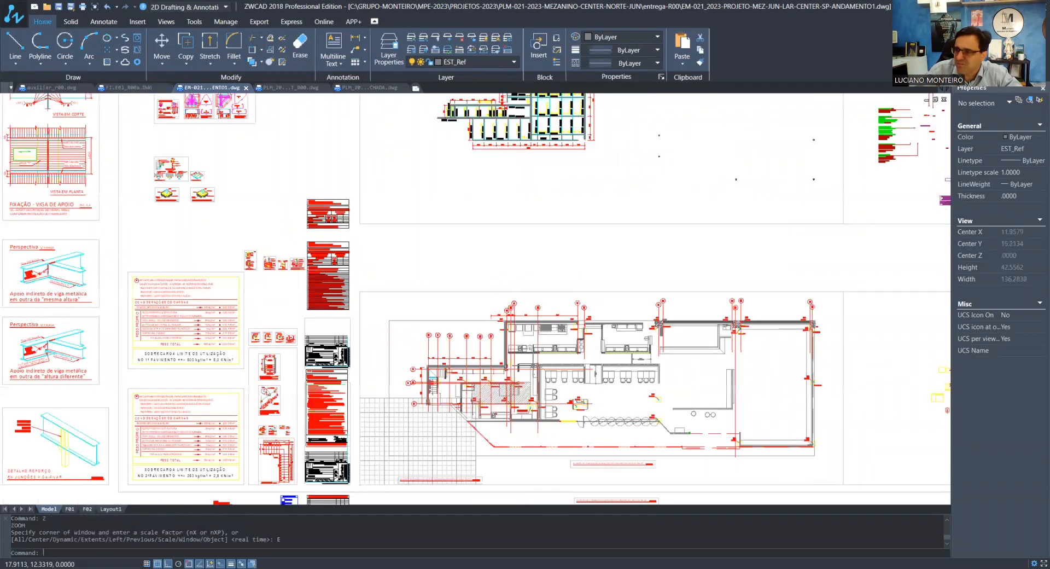
{"action": "scroll", "coordinate": [534, 389], "scroll_direction": "up", "scroll_amount": 2}
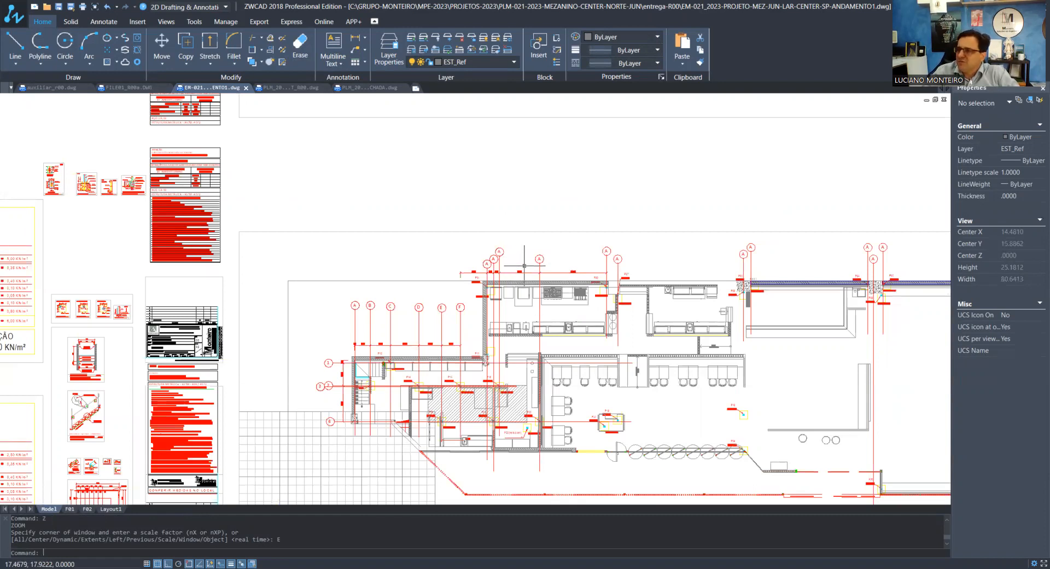
{"action": "scroll", "coordinate": [596, 268], "scroll_direction": "up", "scroll_amount": 4}
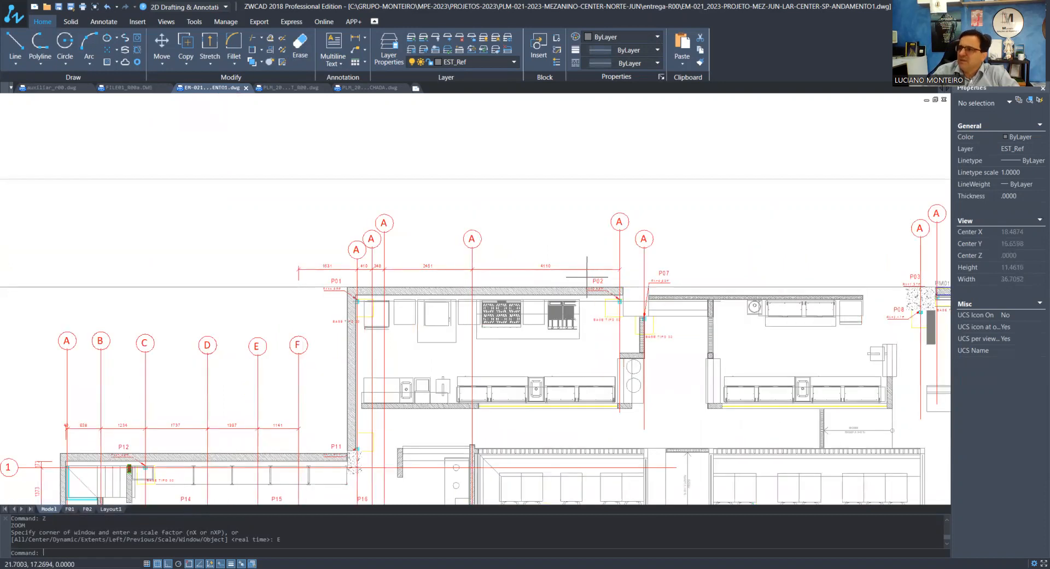
{"action": "scroll", "coordinate": [566, 269], "scroll_direction": "up", "scroll_amount": 3}
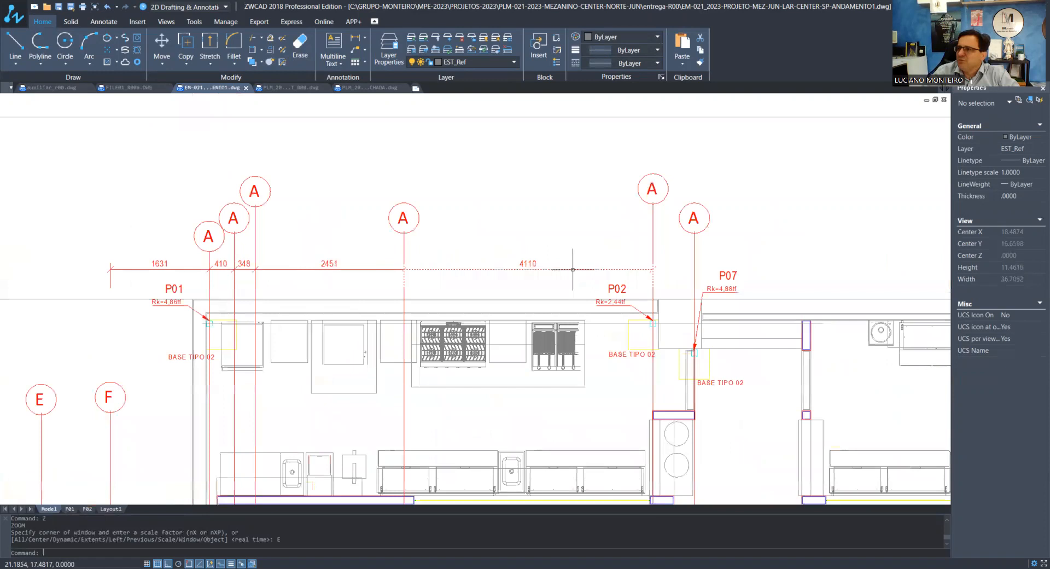
{"action": "scroll", "coordinate": [503, 246], "scroll_direction": "down", "scroll_amount": 5}
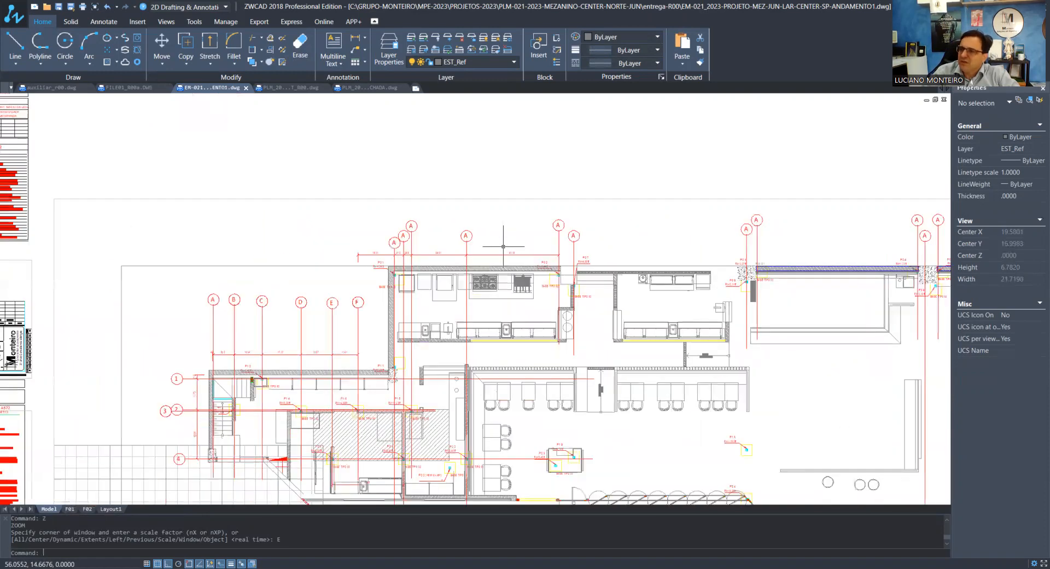
{"action": "scroll", "coordinate": [412, 269], "scroll_direction": "down", "scroll_amount": 3}
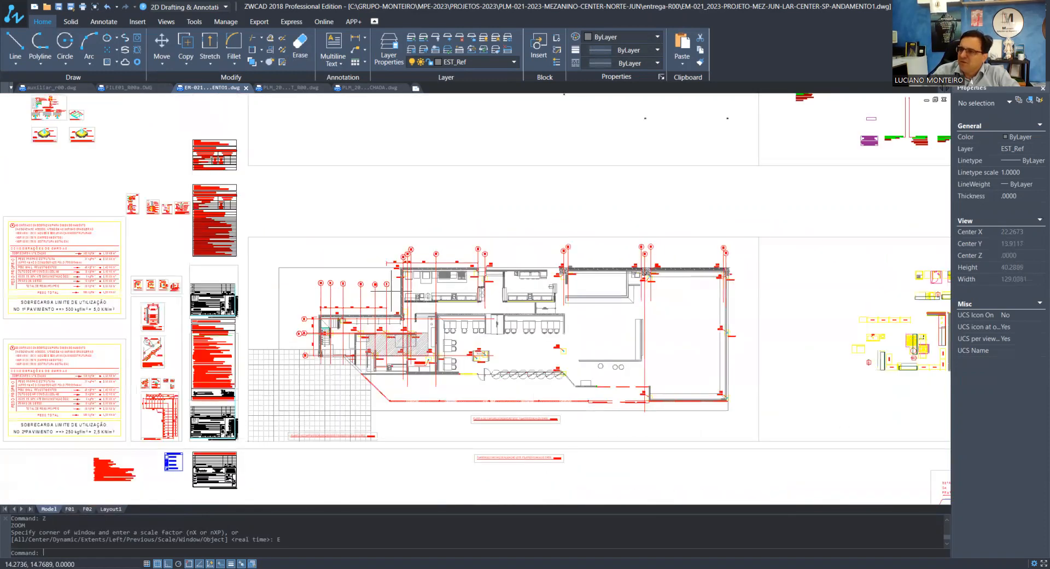
{"action": "scroll", "coordinate": [383, 319], "scroll_direction": "up", "scroll_amount": 1}
{"action": "scroll", "coordinate": [395, 365], "scroll_direction": "up", "scroll_amount": 2}
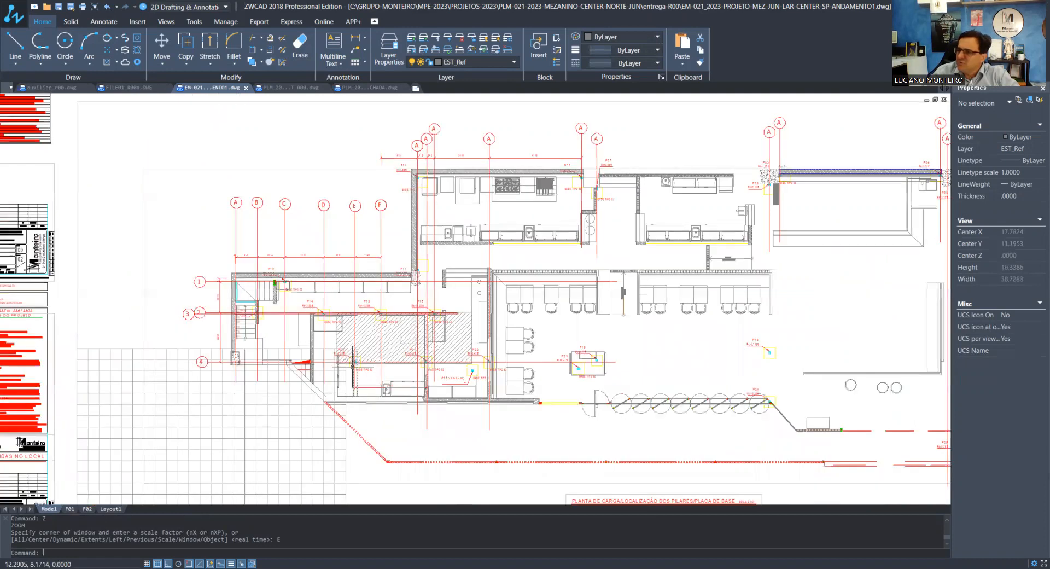
{"action": "scroll", "coordinate": [352, 365], "scroll_direction": "down", "scroll_amount": 3}
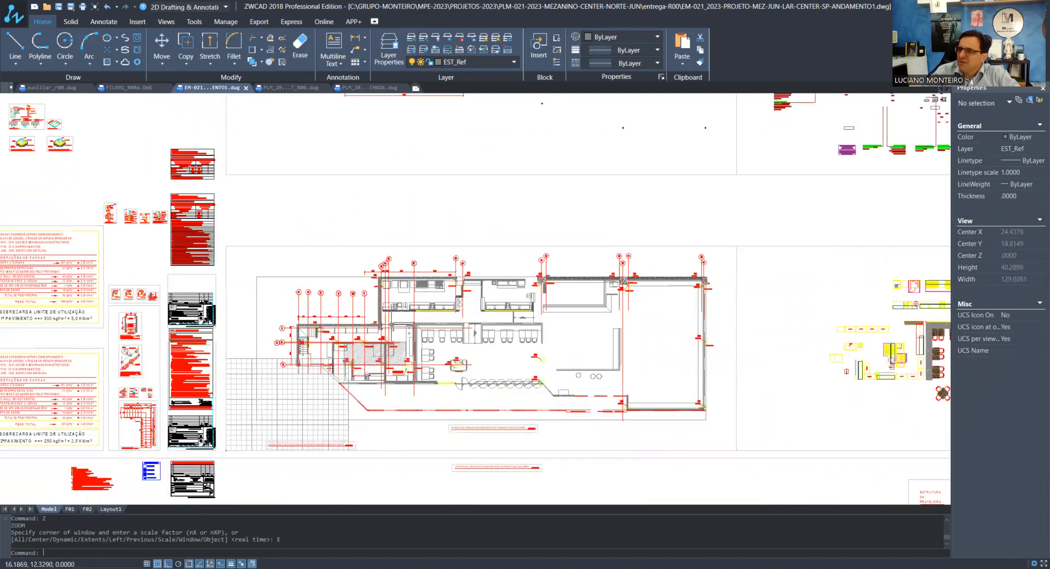
{"action": "scroll", "coordinate": [391, 324], "scroll_direction": "up", "scroll_amount": 2}
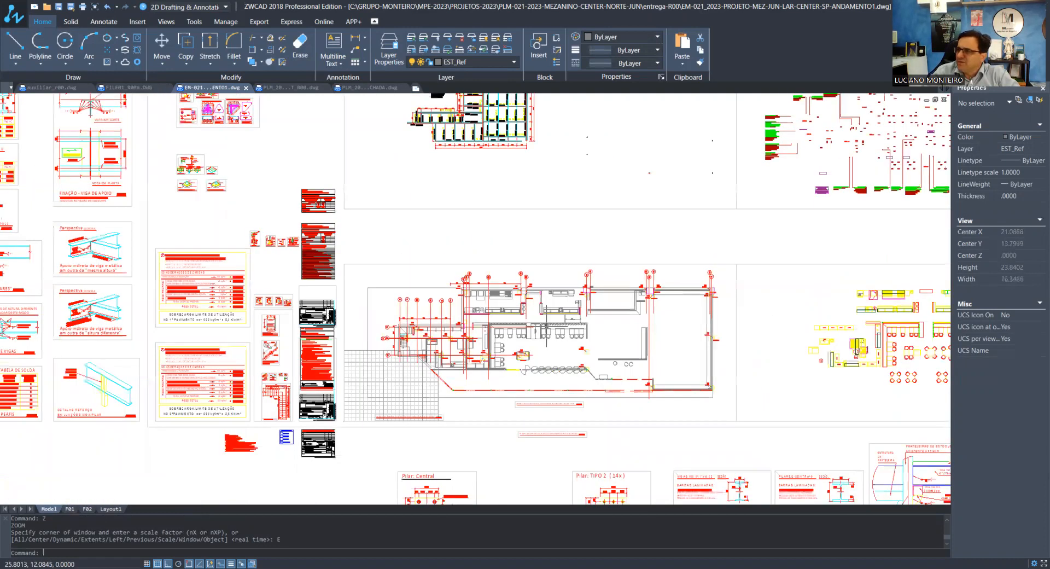
{"action": "scroll", "coordinate": [489, 334], "scroll_direction": "down", "scroll_amount": 3}
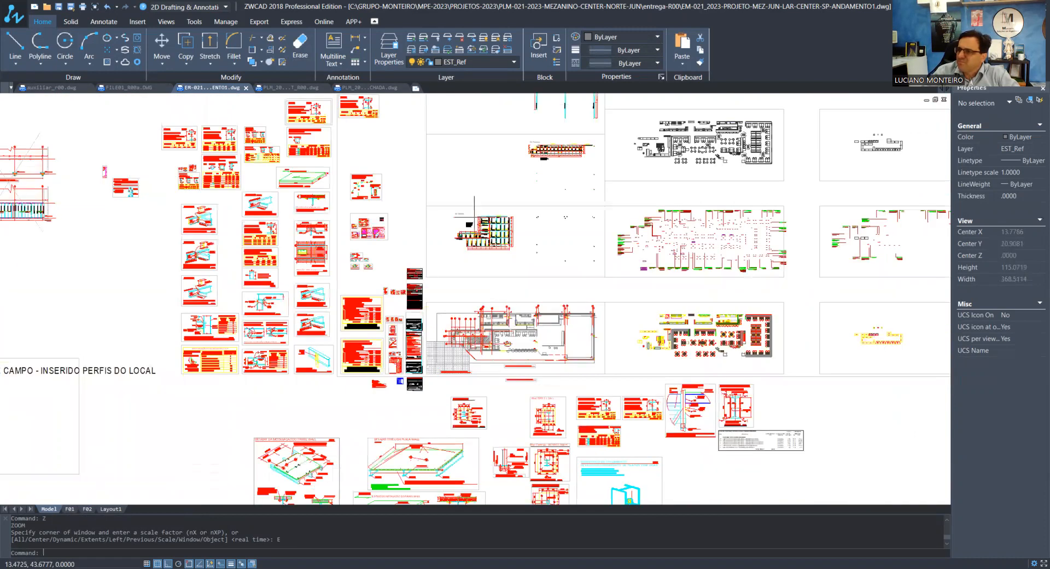
Examine the mezzanine beam plan, its dimensions and the VM 101 to VM 105 profile list
{"action": "scroll", "coordinate": [477, 224], "scroll_direction": "up", "scroll_amount": 3}
{"action": "scroll", "coordinate": [477, 224], "scroll_direction": "up", "scroll_amount": 4}
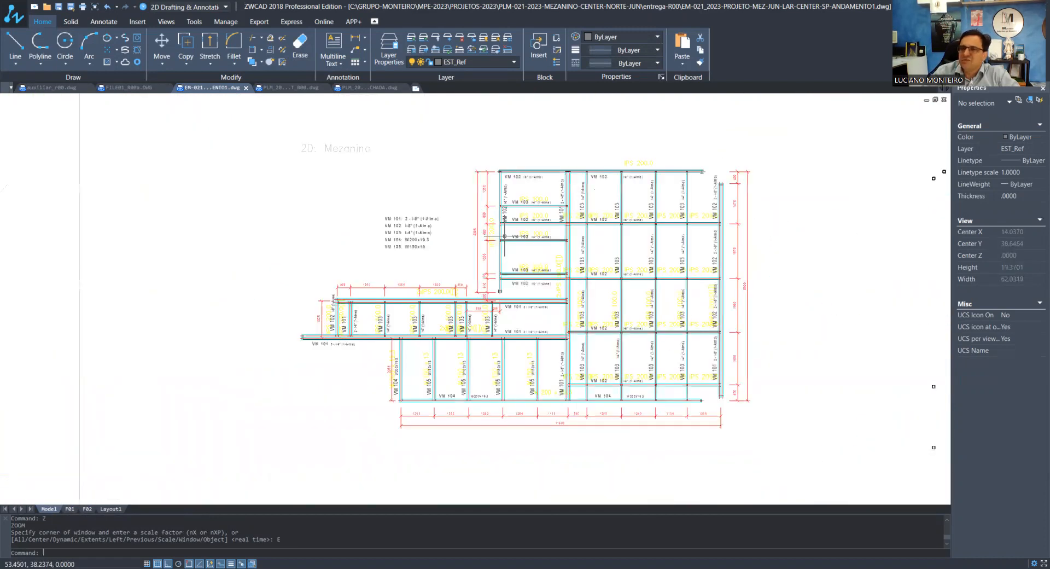
{"action": "scroll", "coordinate": [504, 236], "scroll_direction": "up", "scroll_amount": 2}
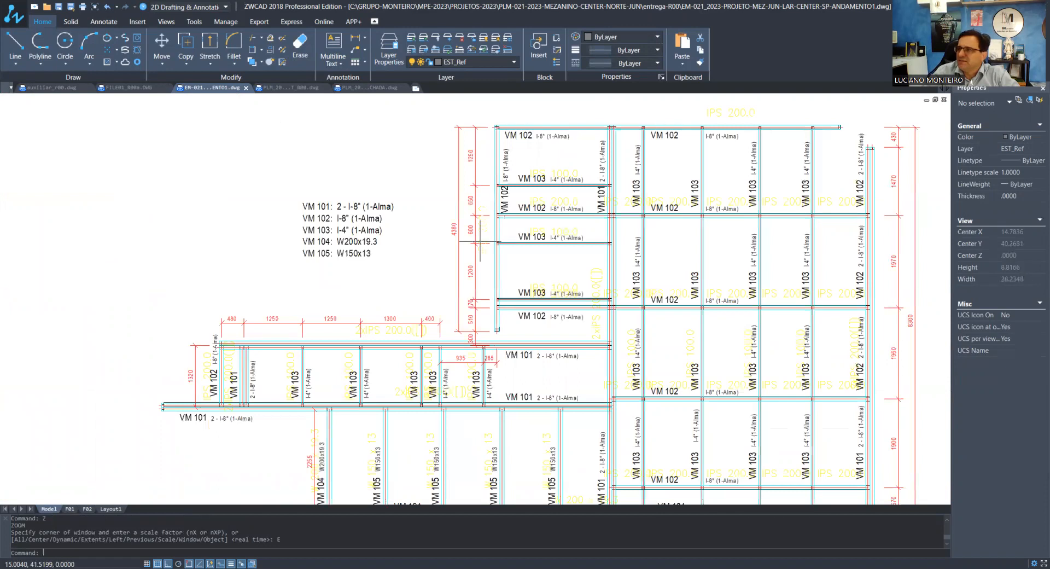
{"action": "scroll", "coordinate": [477, 240], "scroll_direction": "down", "scroll_amount": 1}
{"action": "scroll", "coordinate": [527, 304], "scroll_direction": "up", "scroll_amount": 1}
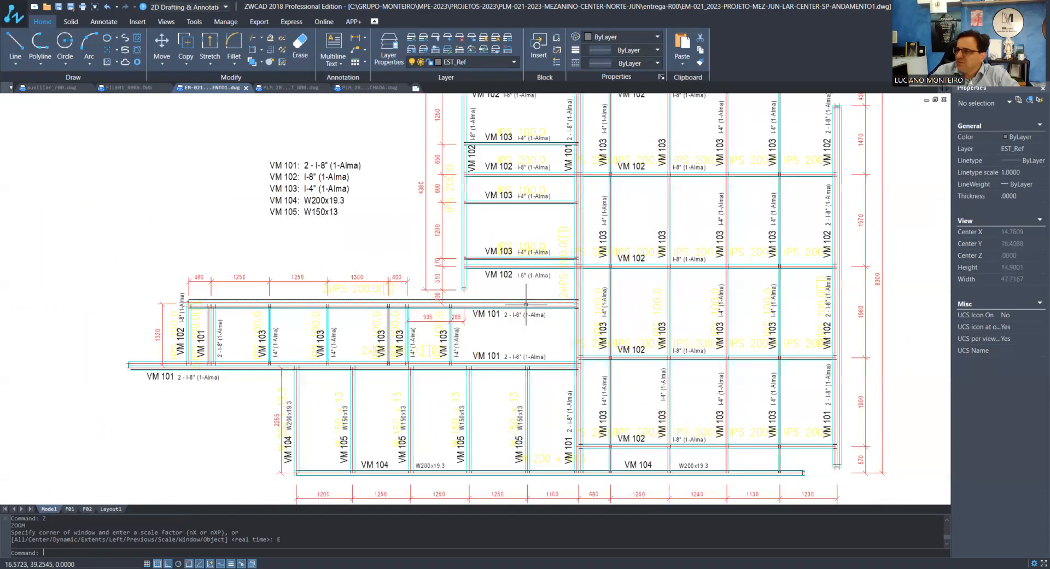
{"action": "scroll", "coordinate": [202, 315], "scroll_direction": "up", "scroll_amount": 1}
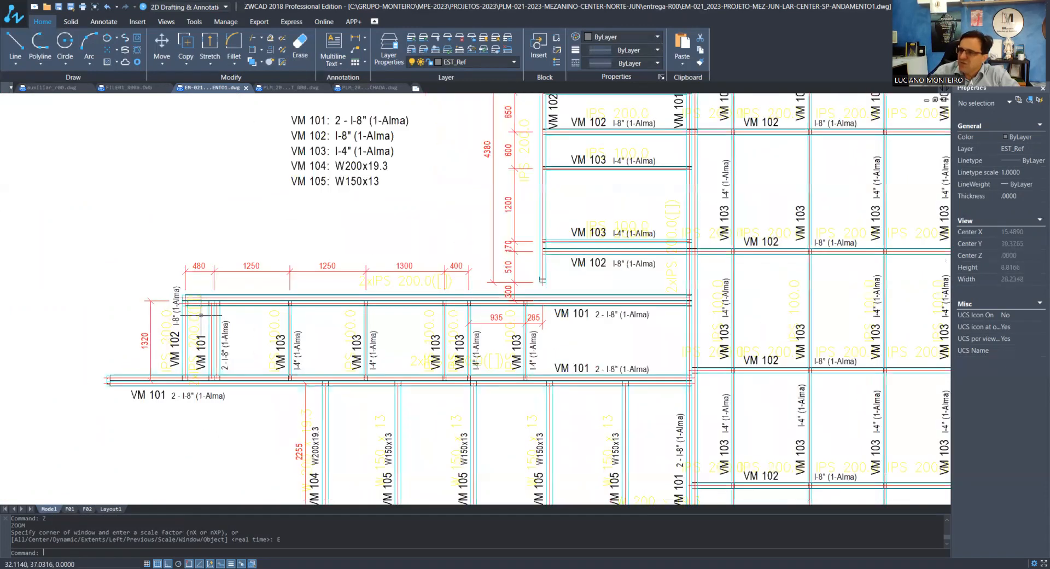
{"action": "scroll", "coordinate": [202, 315], "scroll_direction": "up", "scroll_amount": 2}
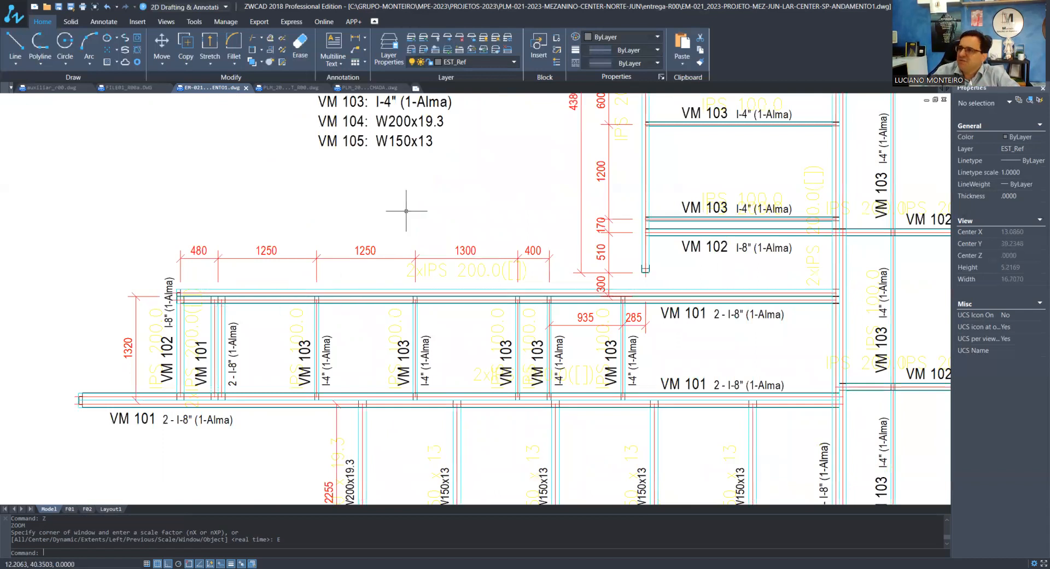
{"action": "scroll", "coordinate": [406, 210], "scroll_direction": "down", "scroll_amount": 1}
{"action": "scroll", "coordinate": [406, 210], "scroll_direction": "down", "scroll_amount": 8}
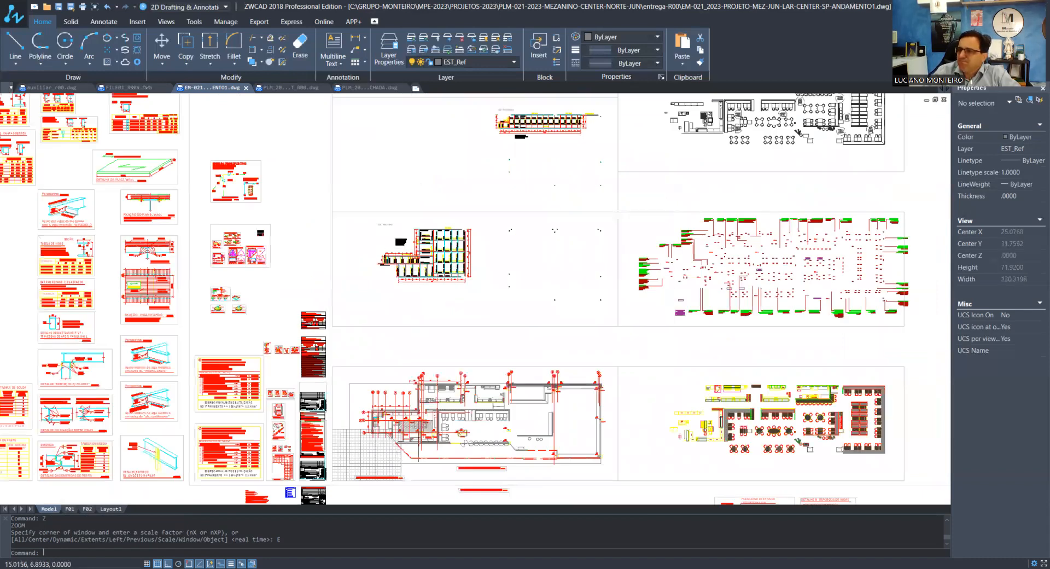
Inspect pillar P02 in the column load plan and its yellow Base Tipo 02 outline
{"action": "scroll", "coordinate": [422, 443], "scroll_direction": "up", "scroll_amount": 1}
{"action": "scroll", "coordinate": [423, 442], "scroll_direction": "up", "scroll_amount": 2}
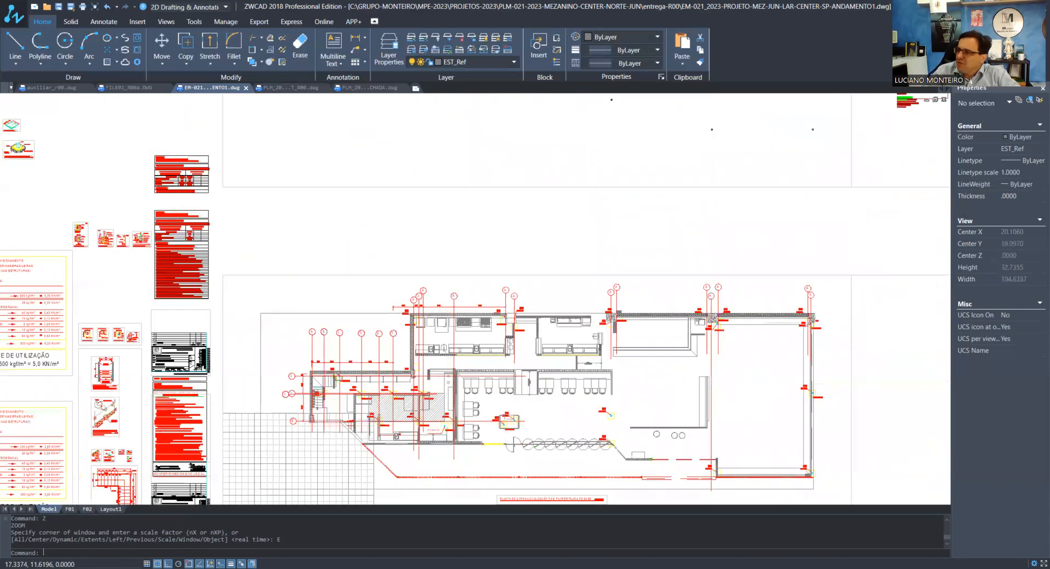
{"action": "scroll", "coordinate": [508, 317], "scroll_direction": "up", "scroll_amount": 7}
{"action": "scroll", "coordinate": [571, 265], "scroll_direction": "up", "scroll_amount": 3}
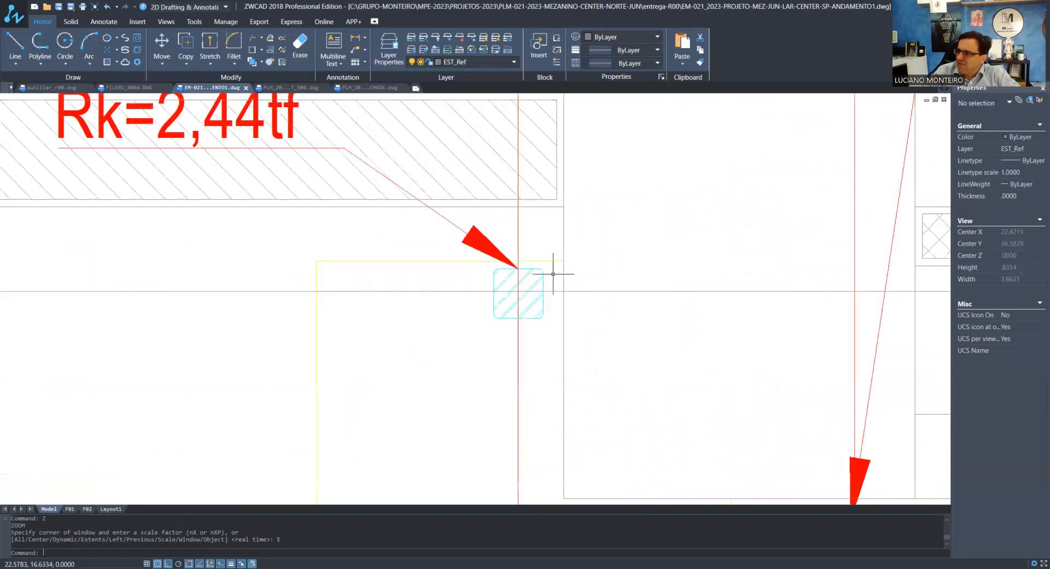
{"action": "scroll", "coordinate": [552, 272], "scroll_direction": "down", "scroll_amount": 2}
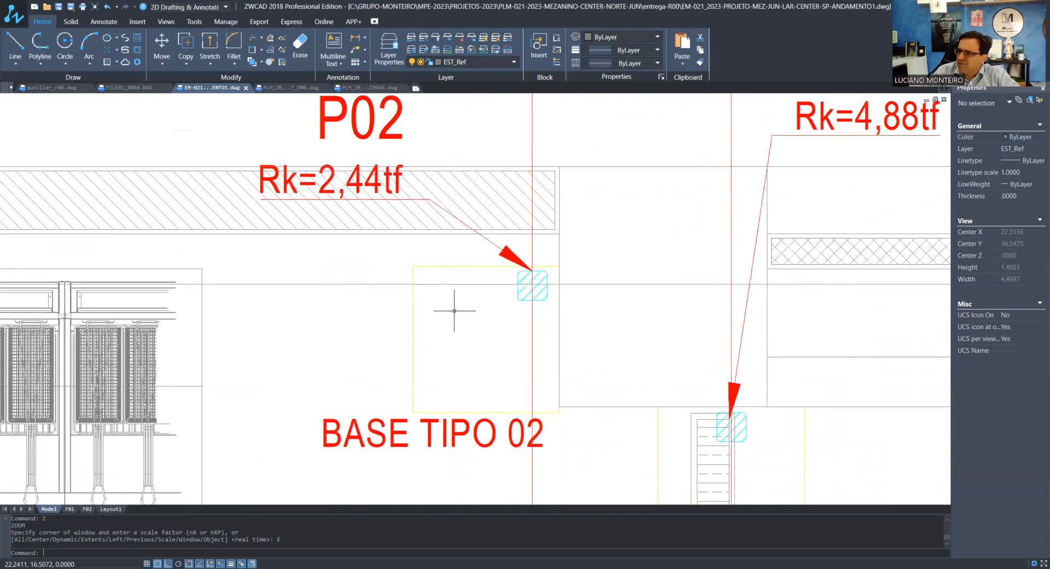
{"action": "left_click", "coordinate": [454, 311]}
{"action": "left_click", "coordinate": [398, 335]}
{"action": "scroll", "coordinate": [530, 318], "scroll_direction": "down", "scroll_amount": 6}
{"action": "scroll", "coordinate": [551, 300], "scroll_direction": "down", "scroll_amount": 1}
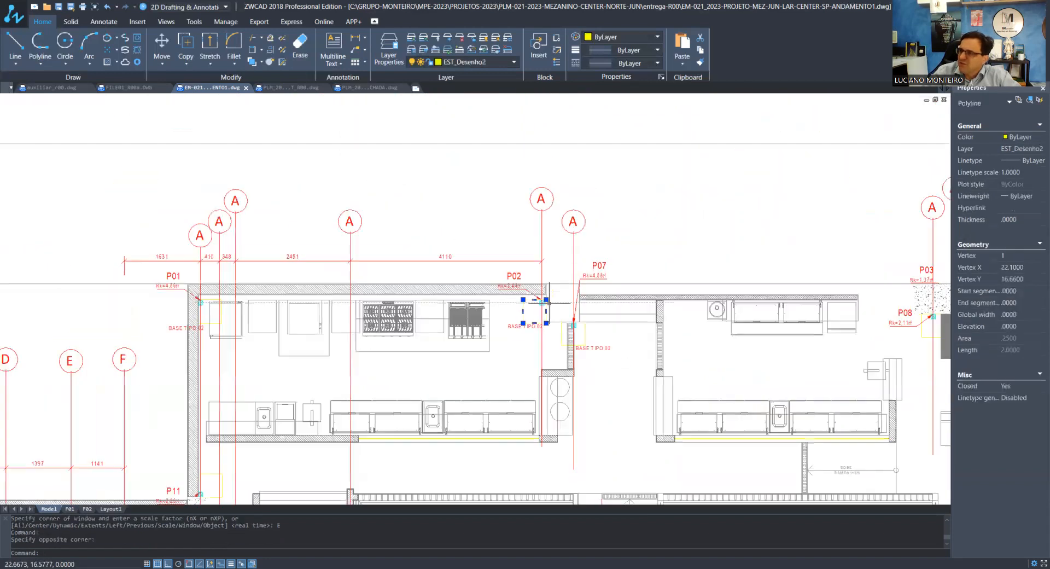
{"action": "key", "text": "Escape"}
{"action": "key", "text": "Escape"}
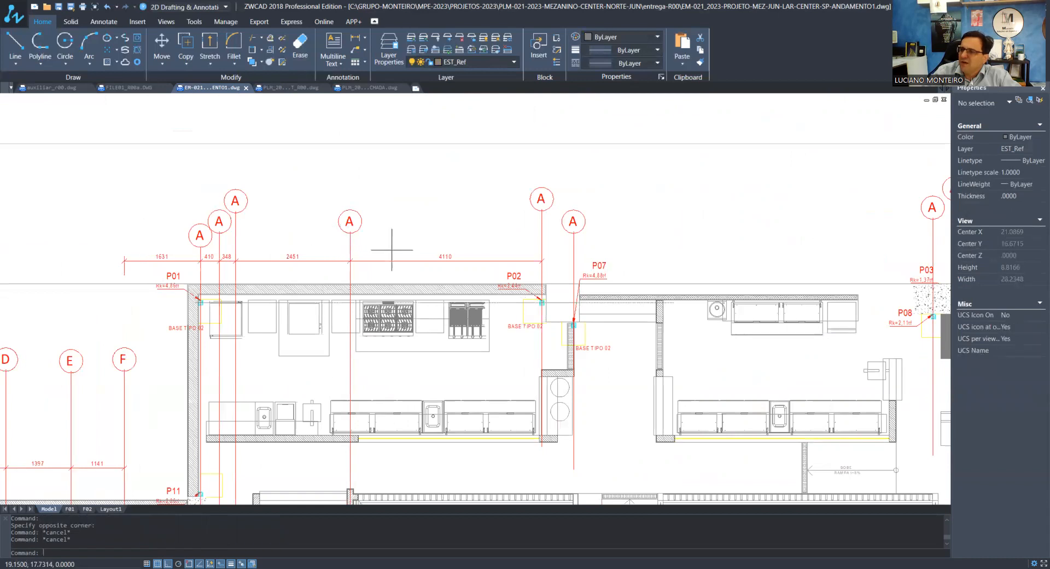
Shorten the vertical line of axis F from its lower end to just below pillar P15, about 4.78 units long
{"action": "scroll", "coordinate": [476, 260], "scroll_direction": "down", "scroll_amount": 2}
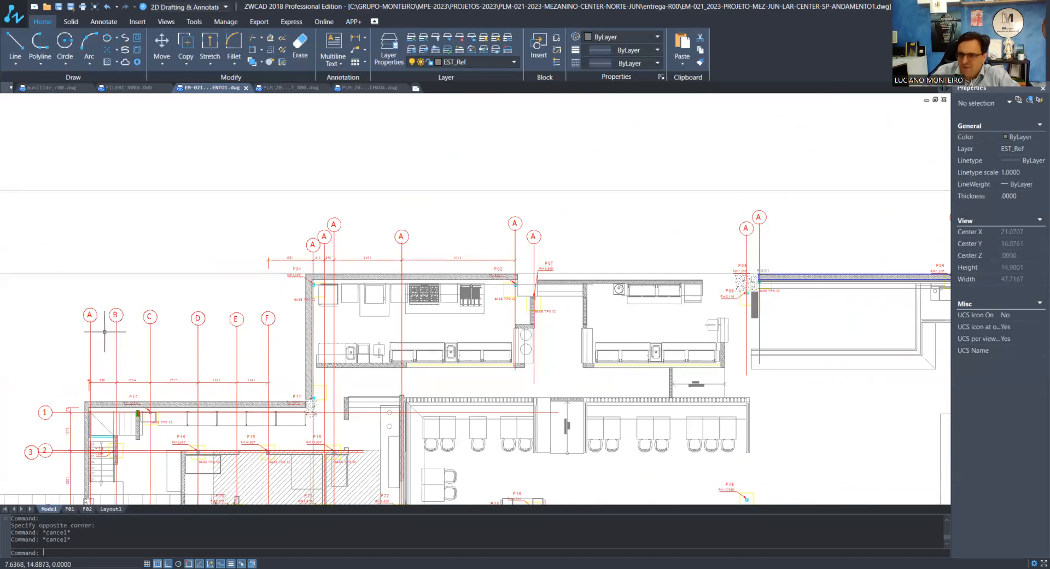
{"action": "scroll", "coordinate": [101, 329], "scroll_direction": "up", "scroll_amount": 3}
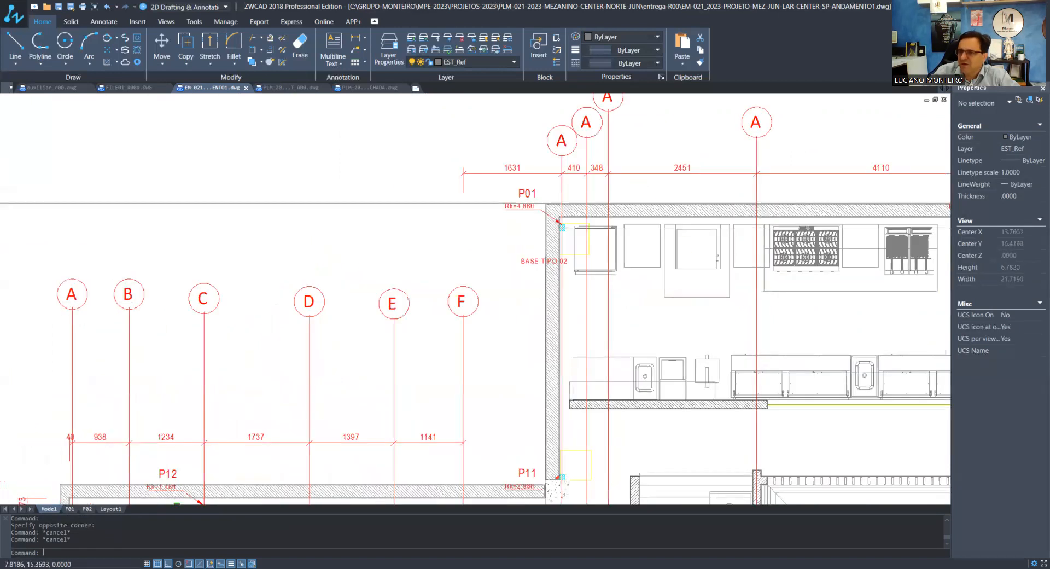
{"action": "scroll", "coordinate": [411, 292], "scroll_direction": "down", "scroll_amount": 4}
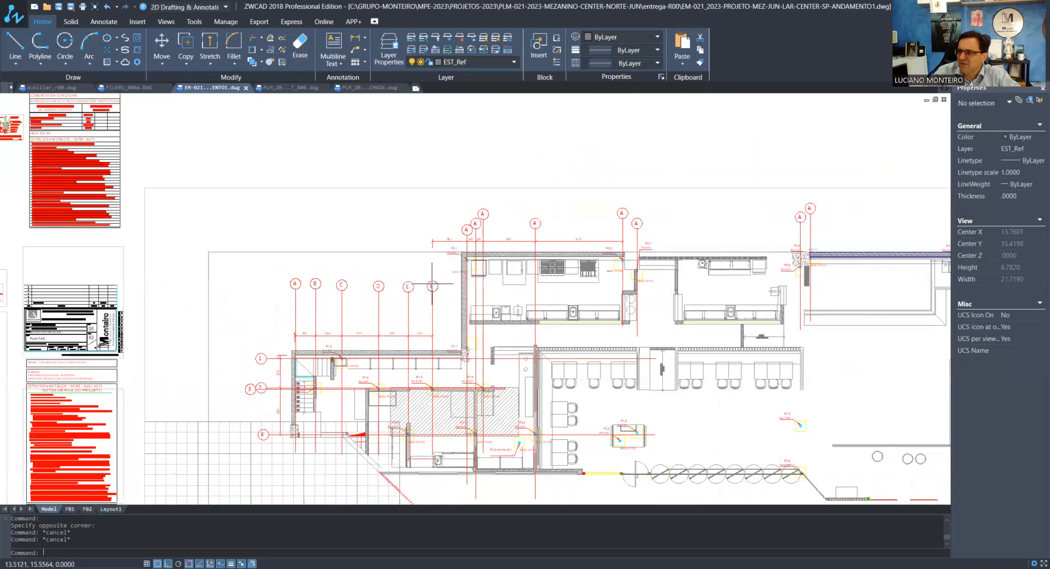
{"action": "left_click", "coordinate": [434, 307]}
{"action": "left_click", "coordinate": [430, 310]}
{"action": "scroll", "coordinate": [433, 460], "scroll_direction": "up", "scroll_amount": 6}
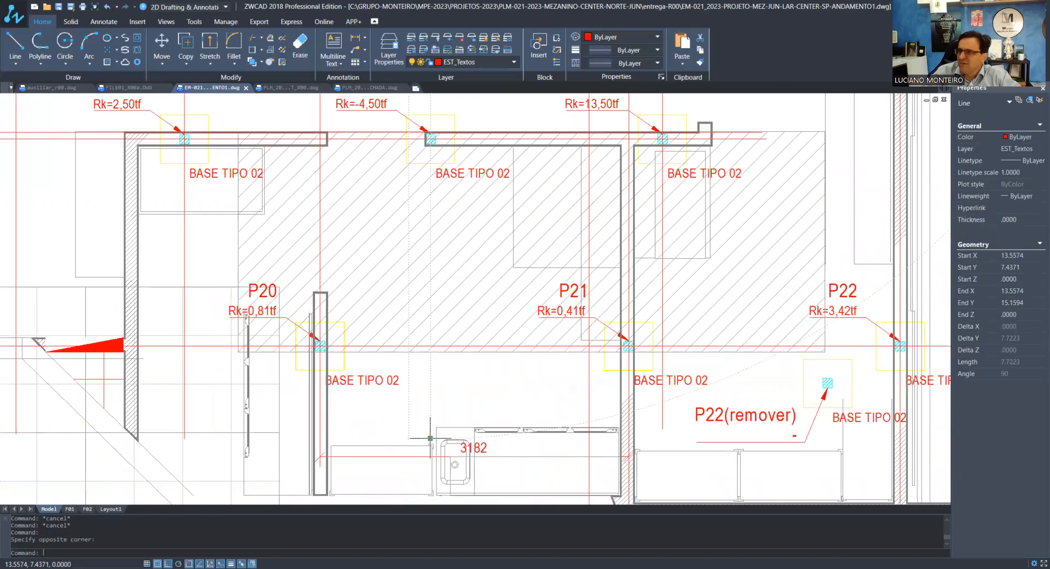
{"action": "left_click", "coordinate": [430, 437]}
{"action": "scroll", "coordinate": [375, 235], "scroll_direction": "up", "scroll_amount": 3}
{"action": "scroll", "coordinate": [375, 282], "scroll_direction": "down", "scroll_amount": 5}
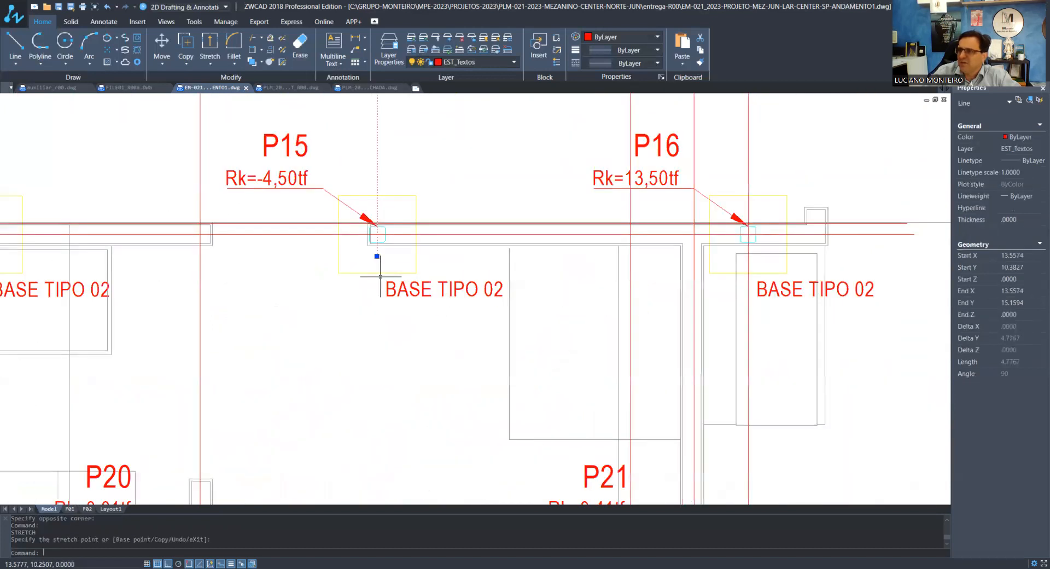
{"action": "key", "text": "Escape"}
{"action": "scroll", "coordinate": [376, 282], "scroll_direction": "down", "scroll_amount": 5}
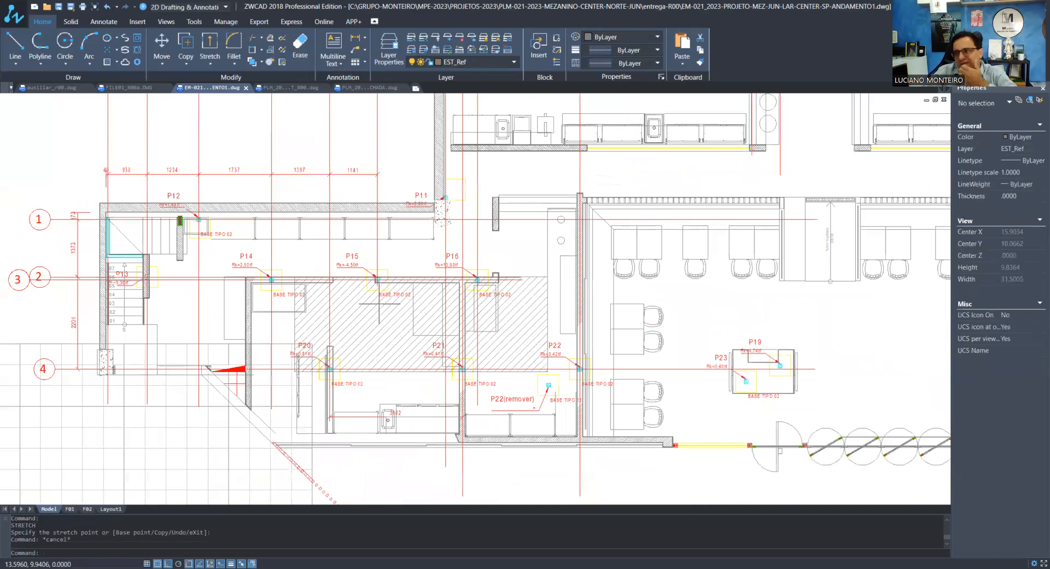
Shorten the vertical axis line through pillar P11 from its lower end to just below the pillar, about 6.09 units long
{"action": "scroll", "coordinate": [408, 361], "scroll_direction": "up", "scroll_amount": 3}
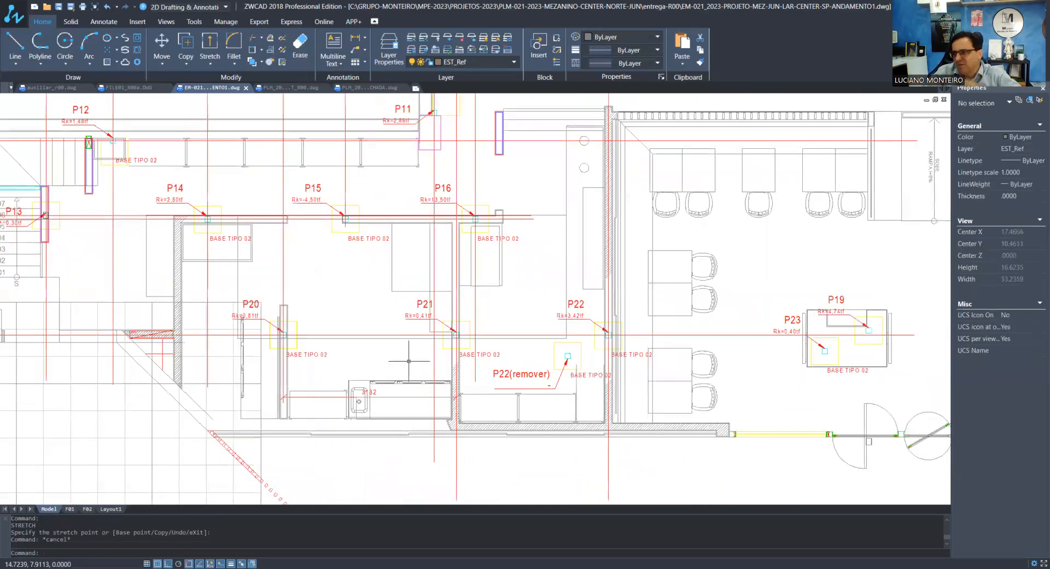
{"action": "left_click", "coordinate": [441, 455]}
{"action": "left_click", "coordinate": [428, 448]}
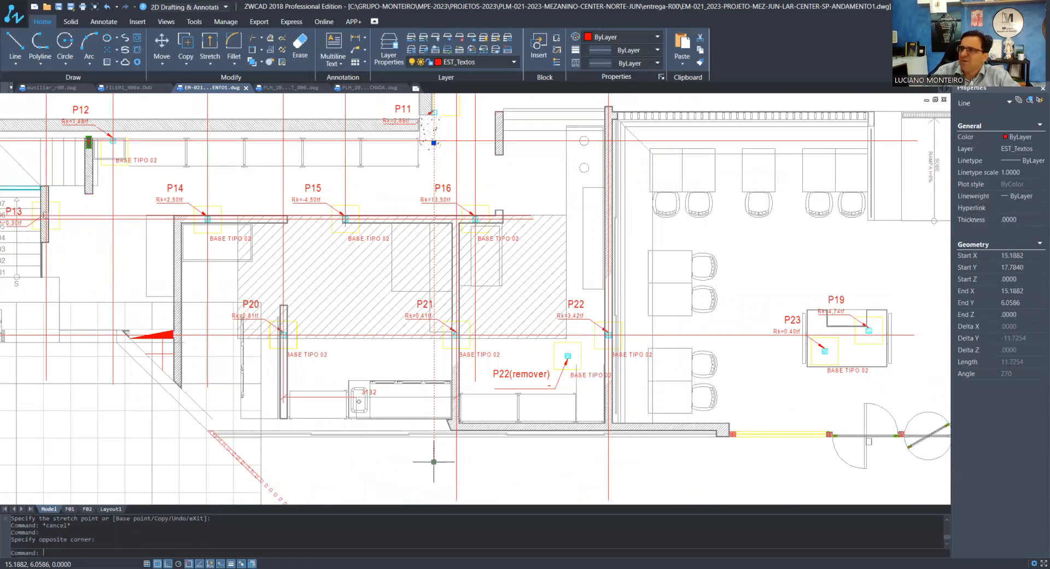
{"action": "left_click", "coordinate": [433, 461]}
{"action": "scroll", "coordinate": [438, 96], "scroll_direction": "up", "scroll_amount": 3}
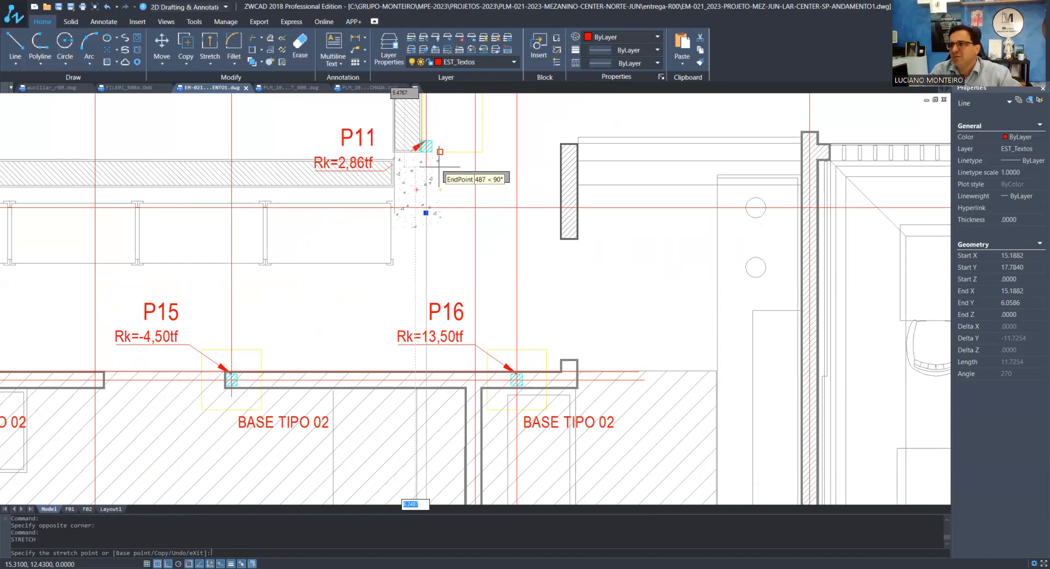
{"action": "scroll", "coordinate": [411, 285], "scroll_direction": "down", "scroll_amount": 5}
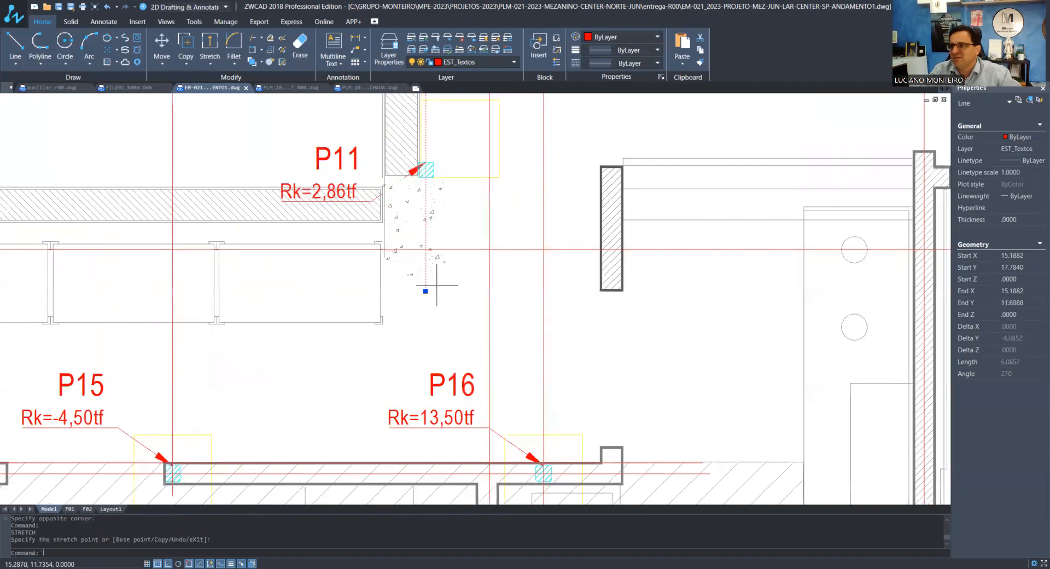
{"action": "key", "text": "Escape"}
{"action": "key", "text": "Escape"}
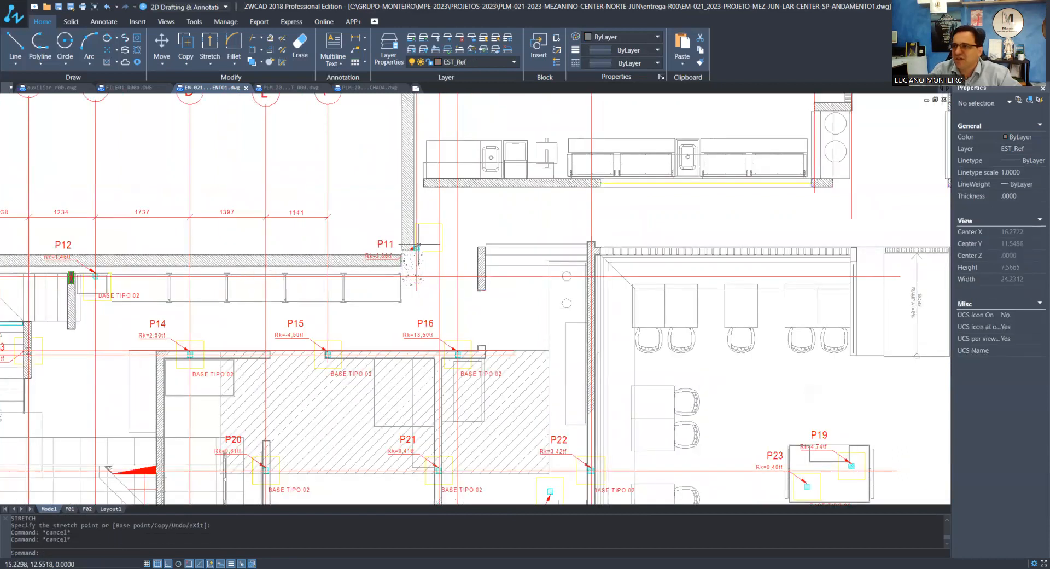
Move the P11 pillar label upward and stretch its leader arrow back down onto the centre of pillar P11
{"action": "scroll", "coordinate": [394, 230], "scroll_direction": "up", "scroll_amount": 4}
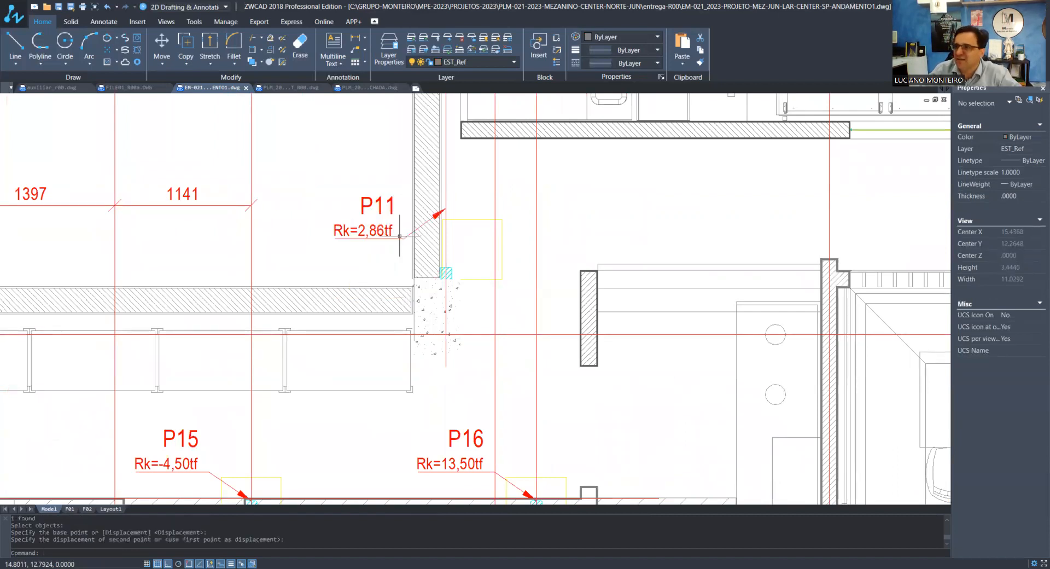
{"action": "left_click", "coordinate": [399, 239]}
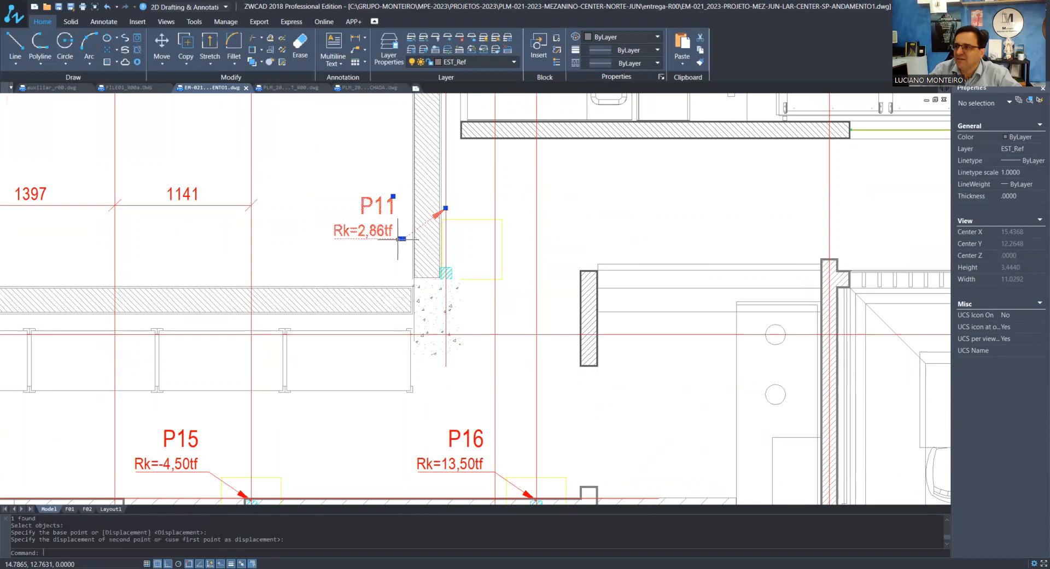
{"action": "left_click", "coordinate": [446, 211]}
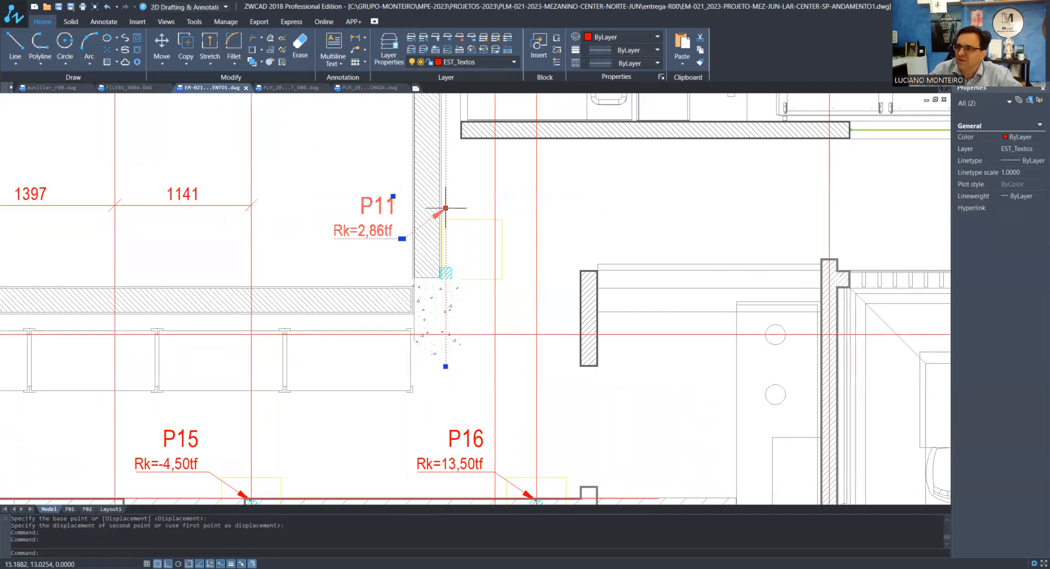
{"action": "left_click", "coordinate": [445, 208]}
{"action": "scroll", "coordinate": [468, 248], "scroll_direction": "up", "scroll_amount": 3}
{"action": "left_click", "coordinate": [419, 300]}
{"action": "key", "text": "Escape"}
{"action": "key", "text": "Escape"}
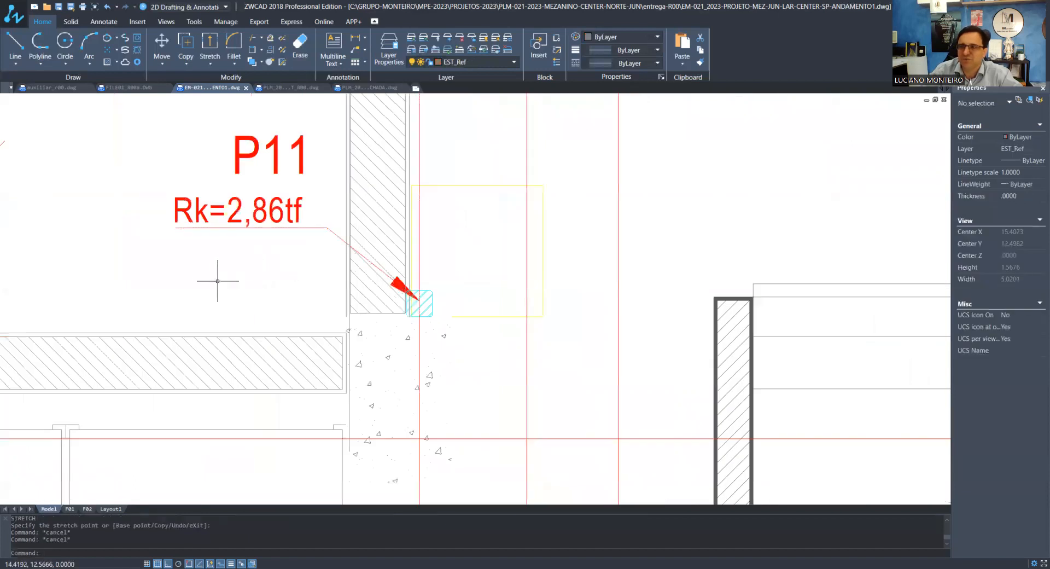
Change the axis bubble text above pillar P01 to G
{"action": "scroll", "coordinate": [282, 333], "scroll_direction": "down", "scroll_amount": 4}
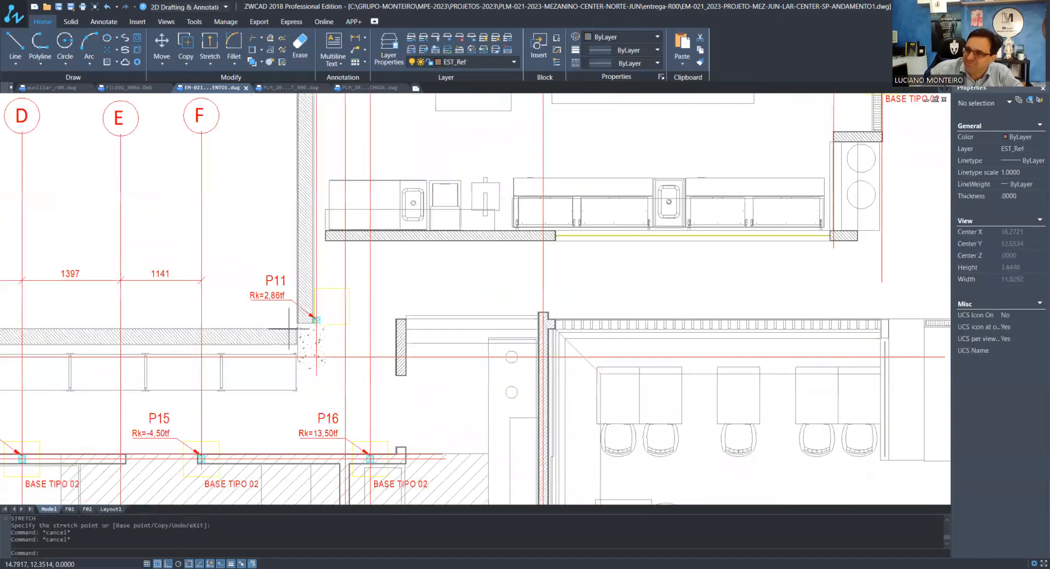
{"action": "scroll", "coordinate": [290, 328], "scroll_direction": "down", "scroll_amount": 5}
{"action": "scroll", "coordinate": [244, 293], "scroll_direction": "up", "scroll_amount": 4}
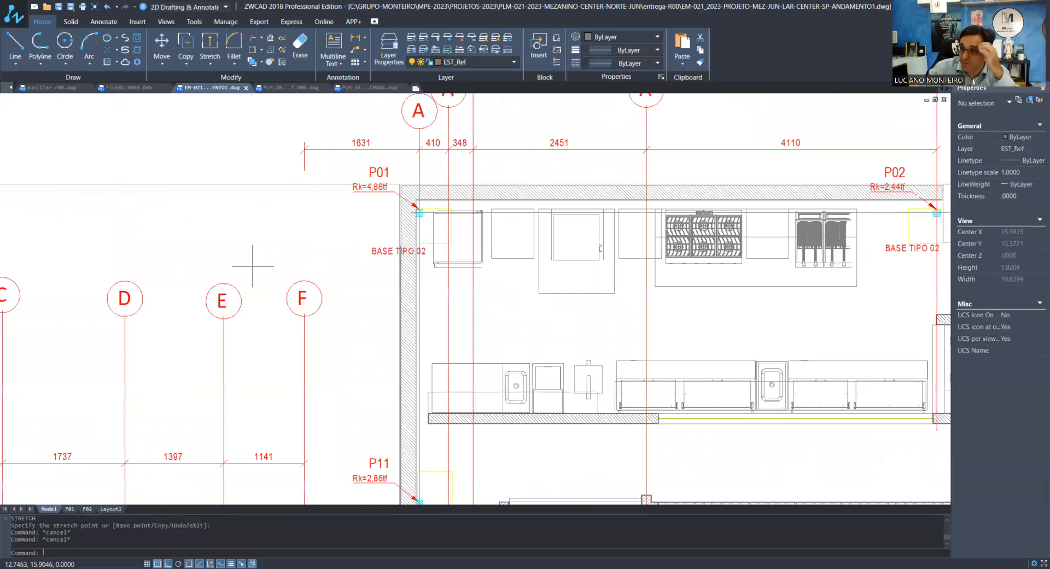
{"action": "scroll", "coordinate": [287, 316], "scroll_direction": "down", "scroll_amount": 2}
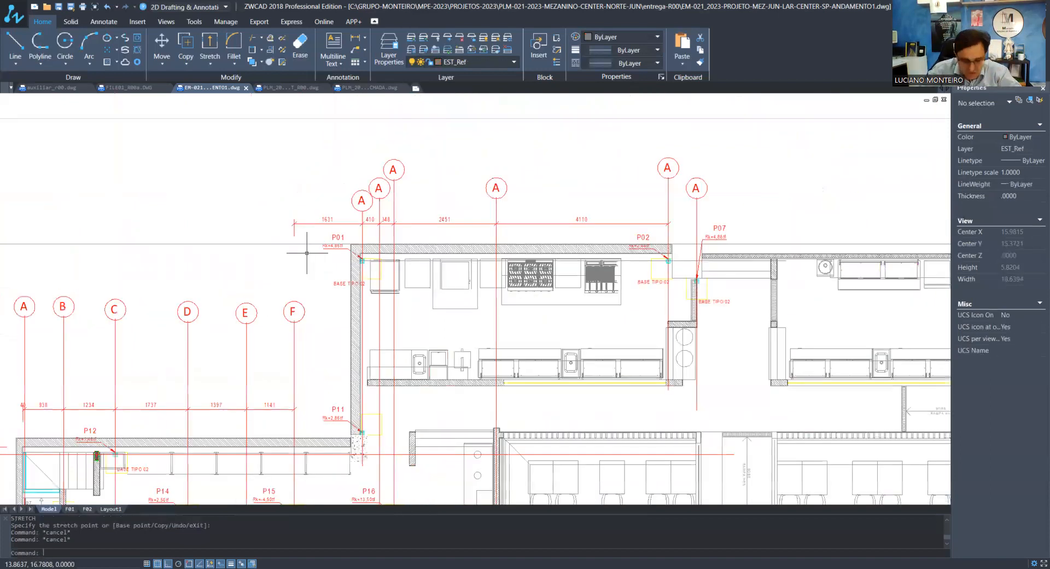
{"action": "scroll", "coordinate": [351, 177], "scroll_direction": "up", "scroll_amount": 3}
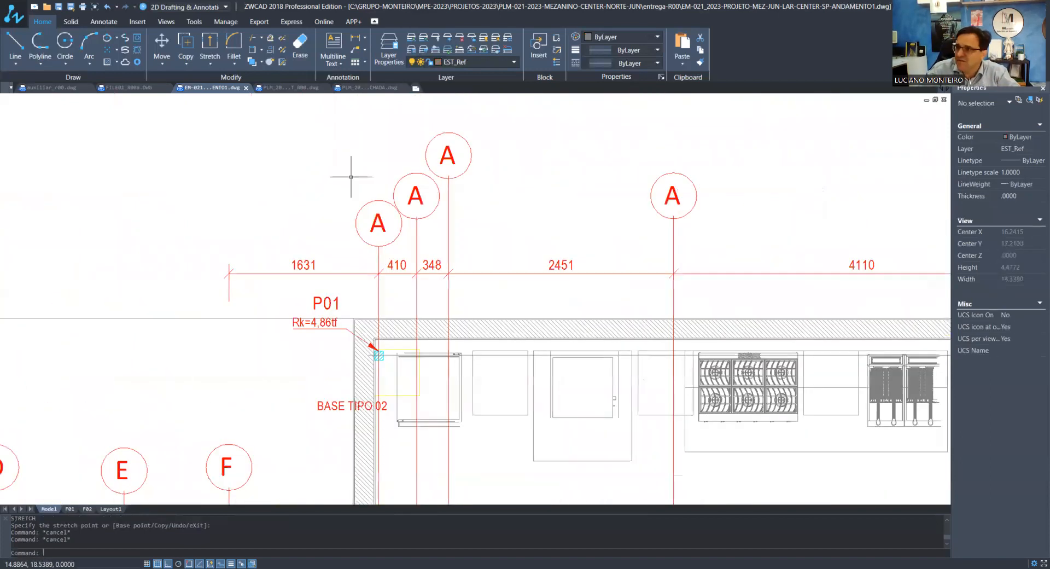
{"action": "type", "text": "ED"}
{"action": "key", "text": "Return"}
{"action": "left_click", "coordinate": [378, 224]}
{"action": "type", "text": "G"}
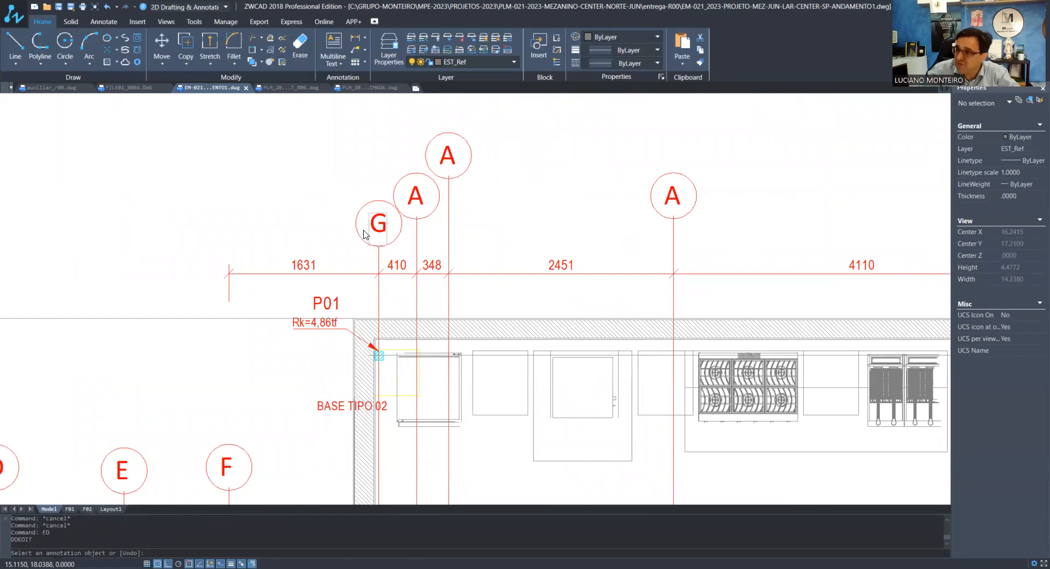
{"action": "left_click", "coordinate": [321, 299]}
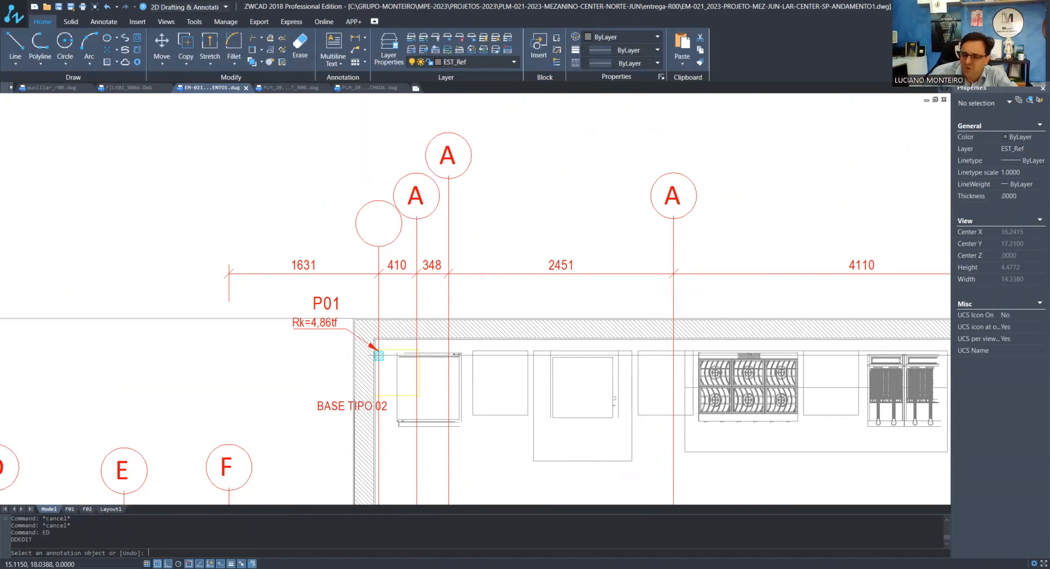
{"action": "scroll", "coordinate": [345, 271], "scroll_direction": "down", "scroll_amount": 2}
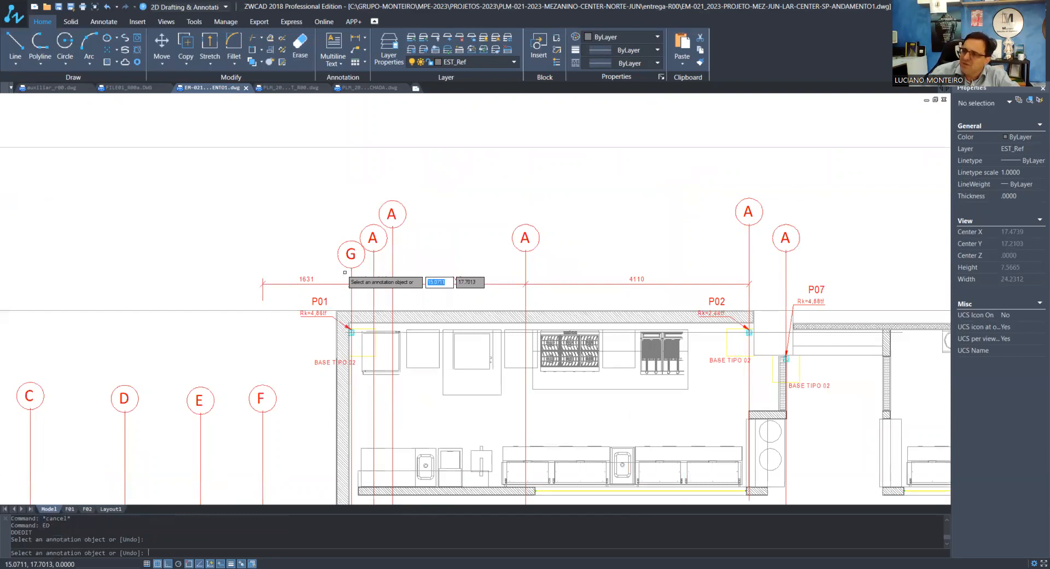
Relabel the three axis bubbles following axis G as H, I and J
{"action": "left_click", "coordinate": [373, 238]}
{"action": "type", "text": "H"}
{"action": "key", "text": "Return"}
{"action": "left_click", "coordinate": [392, 214]}
{"action": "type", "text": "I"}
{"action": "key", "text": "Return"}
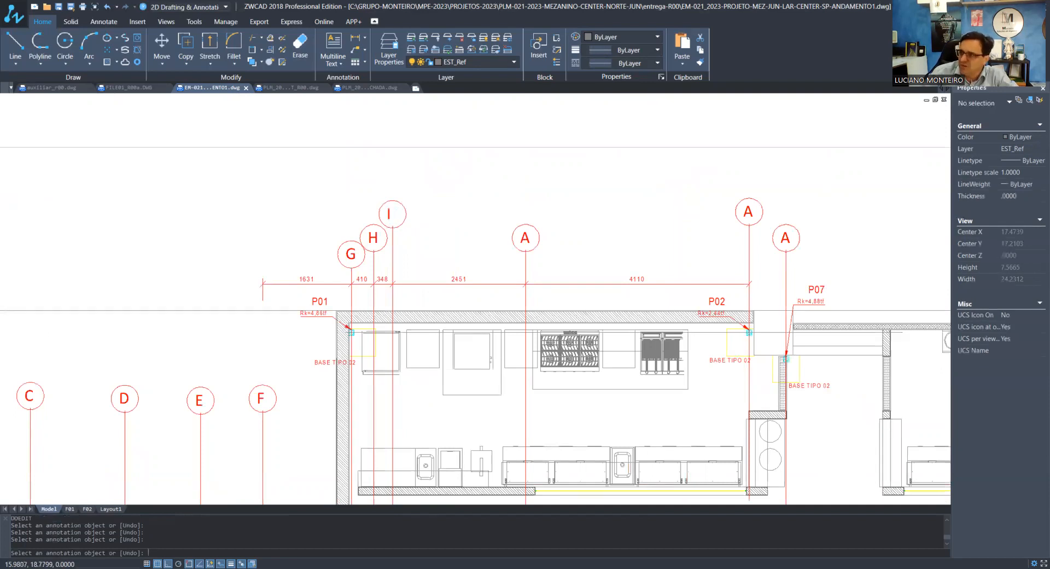
{"action": "left_click", "coordinate": [525, 237]}
{"action": "type", "text": "J"}
{"action": "key", "text": "Return"}
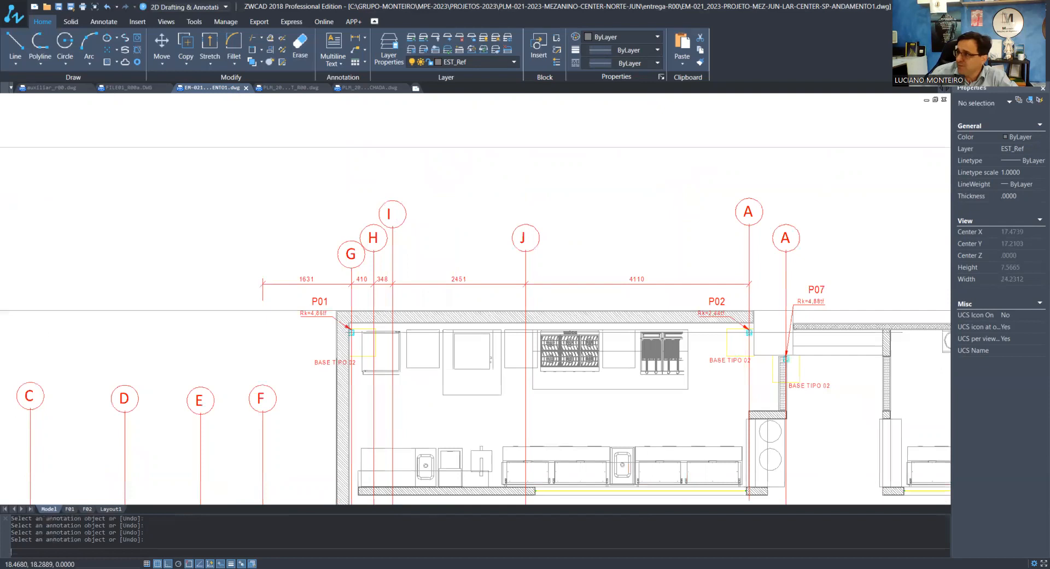
Relabel the axis bubbles above pillars P02 and P07 as K and L
{"action": "left_click", "coordinate": [748, 211]}
{"action": "type", "text": "K"}
{"action": "key", "text": "Return"}
{"action": "left_click", "coordinate": [785, 238]}
{"action": "type", "text": "L"}
{"action": "key", "text": "Return"}
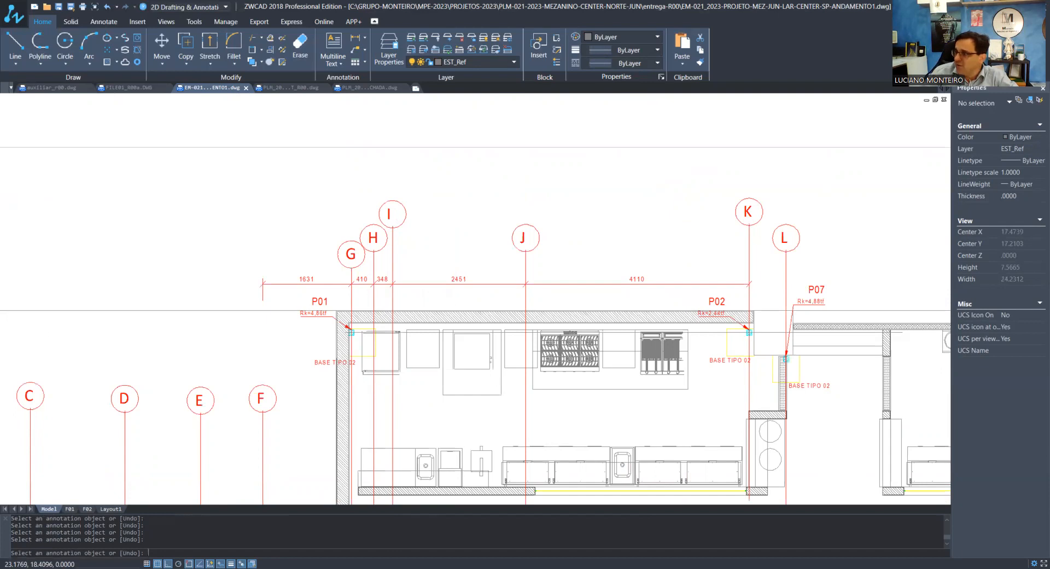
{"action": "key", "text": "Return"}
Examine the vertical axis lines through pillars P03 and P08 and the remaining bubbles labelled A
{"action": "scroll", "coordinate": [539, 239], "scroll_direction": "down", "scroll_amount": 5}
{"action": "scroll", "coordinate": [655, 237], "scroll_direction": "up", "scroll_amount": 3}
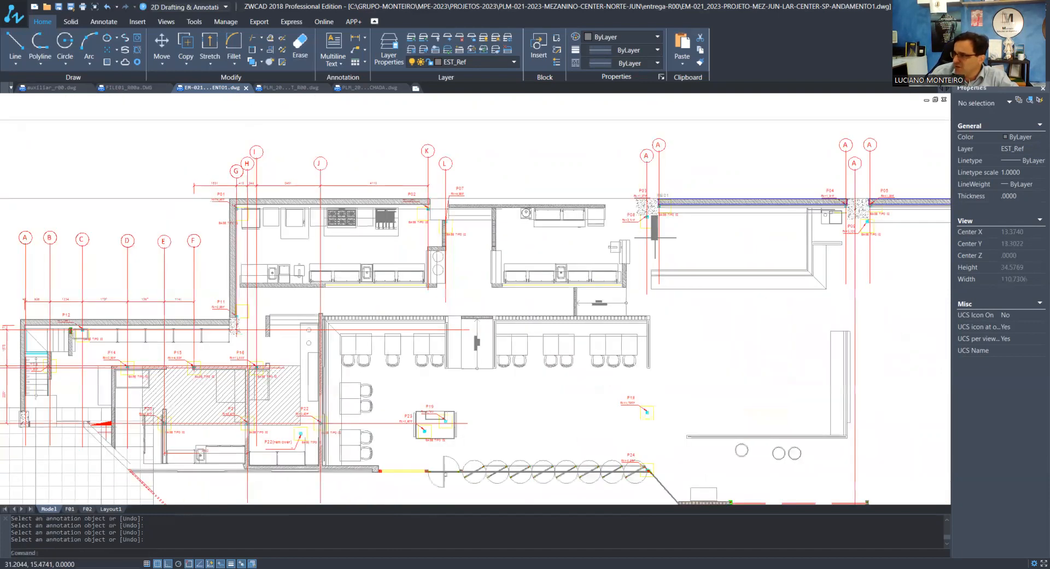
{"action": "left_click", "coordinate": [666, 244]}
{"action": "left_click", "coordinate": [642, 250]}
{"action": "scroll", "coordinate": [647, 249], "scroll_direction": "down", "scroll_amount": 3}
{"action": "scroll", "coordinate": [711, 227], "scroll_direction": "up", "scroll_amount": 8}
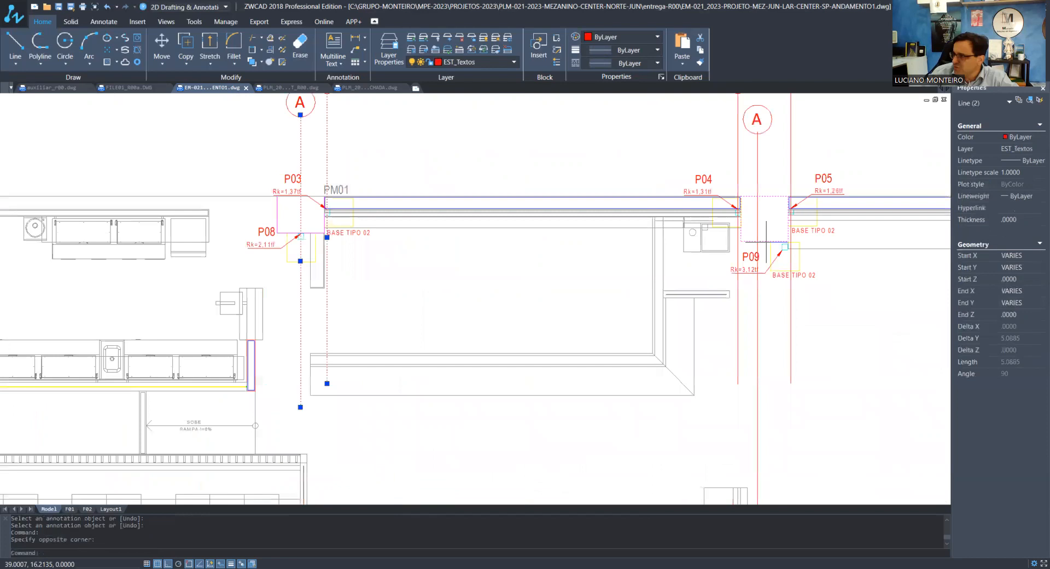
{"action": "scroll", "coordinate": [709, 232], "scroll_direction": "down", "scroll_amount": 2}
{"action": "scroll", "coordinate": [709, 232], "scroll_direction": "down", "scroll_amount": 5}
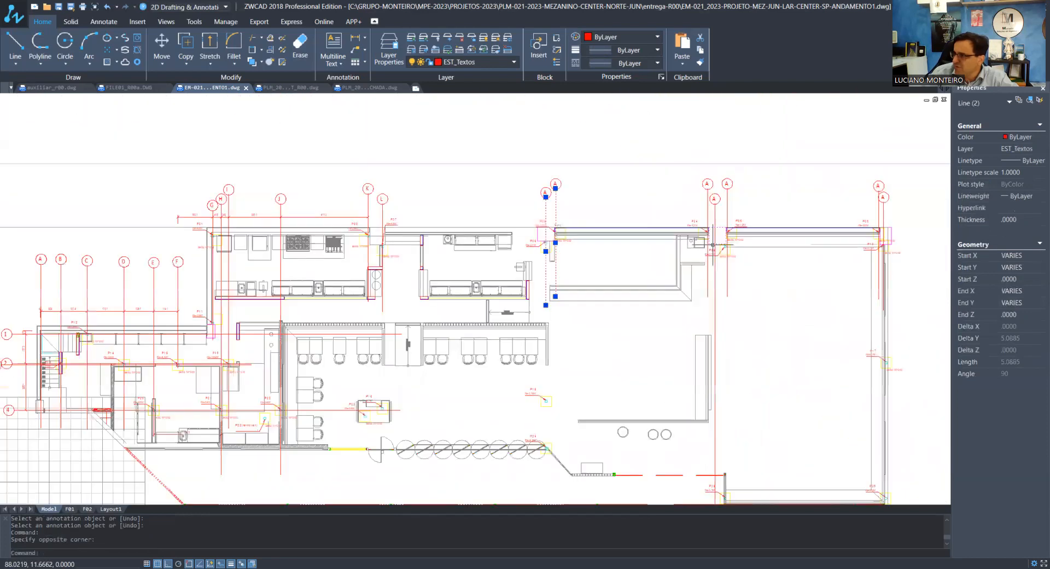
{"action": "key", "text": "Escape"}
{"action": "key", "text": "Escape"}
{"action": "scroll", "coordinate": [548, 225], "scroll_direction": "up", "scroll_amount": 3}
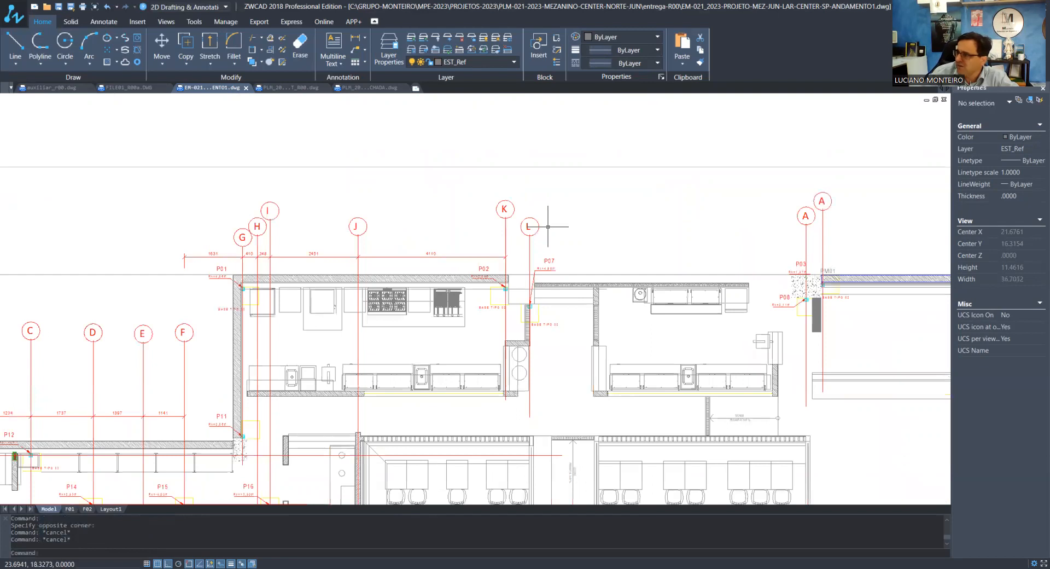
Relabel the axis bubbles at pillars P08, P03 and P04 as M, N and O
{"action": "scroll", "coordinate": [742, 159], "scroll_direction": "up", "scroll_amount": 1}
{"action": "type", "text": "ED"}
{"action": "key", "text": "Return"}
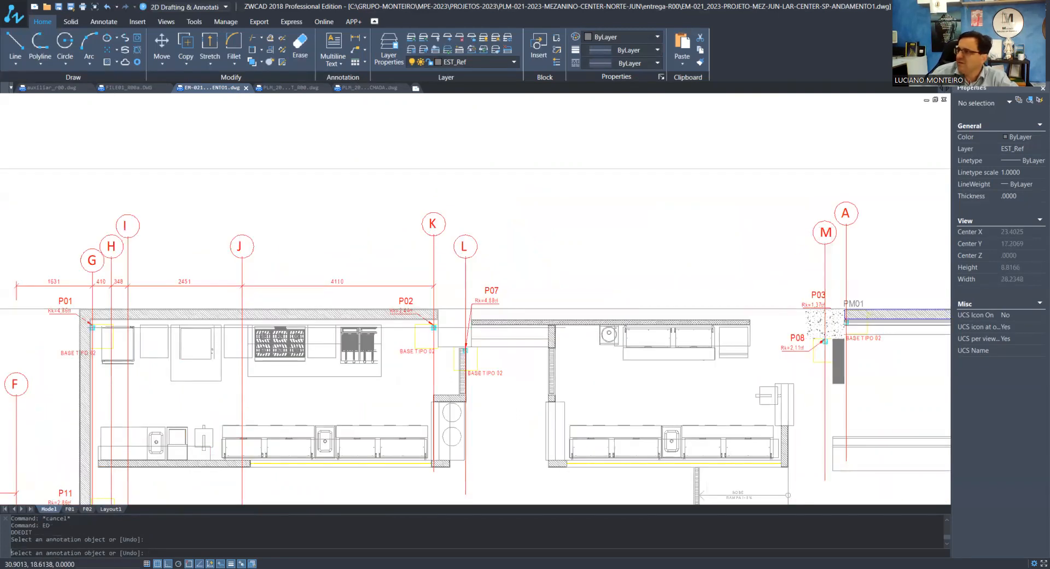
{"action": "scroll", "coordinate": [570, 225], "scroll_direction": "up", "scroll_amount": 2}
{"action": "left_click", "coordinate": [571, 224]}
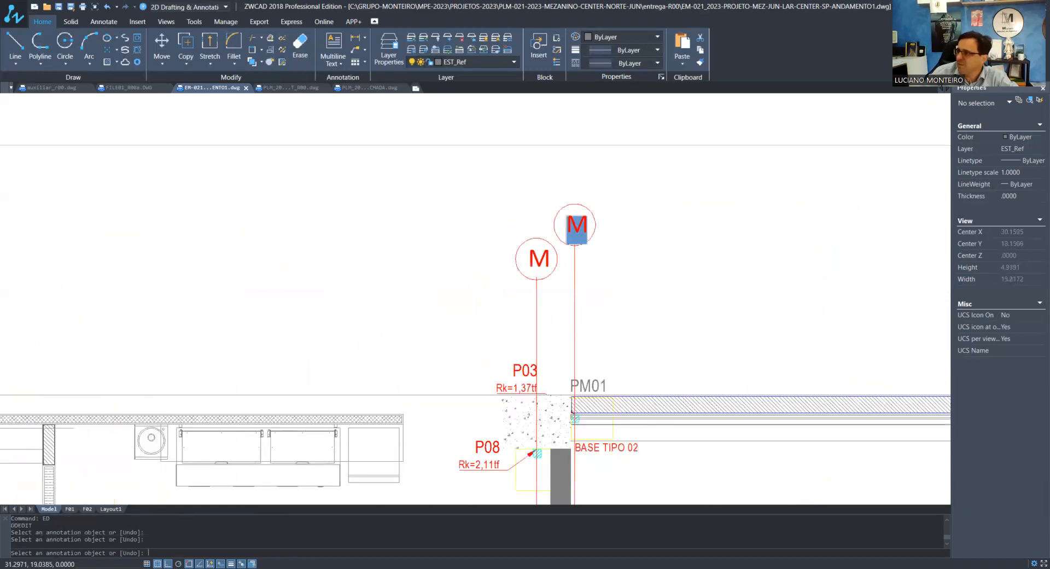
{"action": "type", "text": "N"}
{"action": "key", "text": "Return"}
{"action": "scroll", "coordinate": [574, 230], "scroll_direction": "down", "scroll_amount": 1}
{"action": "left_click", "coordinate": [626, 246]}
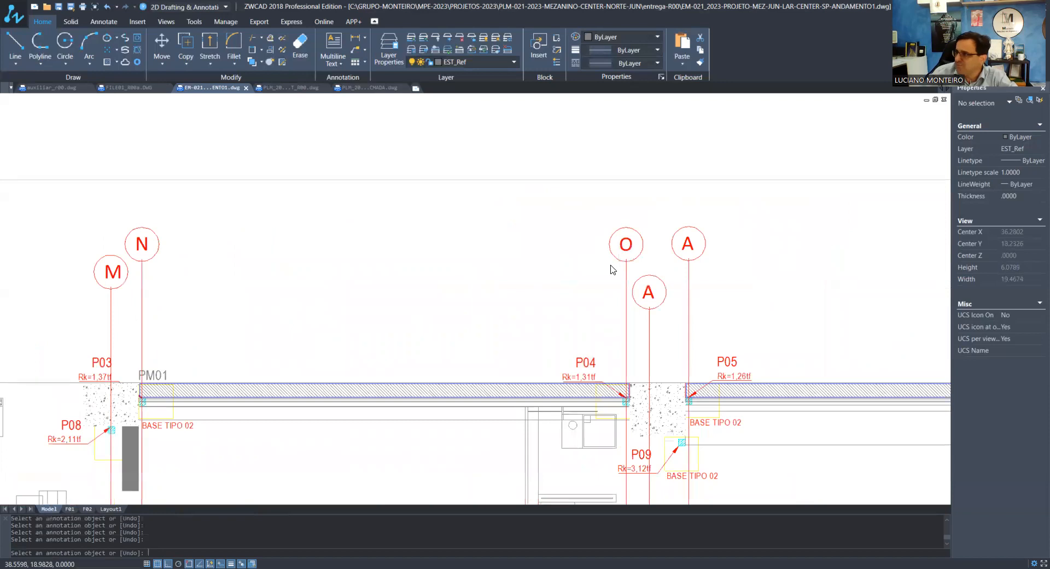
Relabel the axis bubble between pillars P04 and P05 as P and the one above P05 as Q
{"action": "left_click", "coordinate": [648, 292]}
{"action": "type", "text": "P"}
{"action": "key", "text": "Return"}
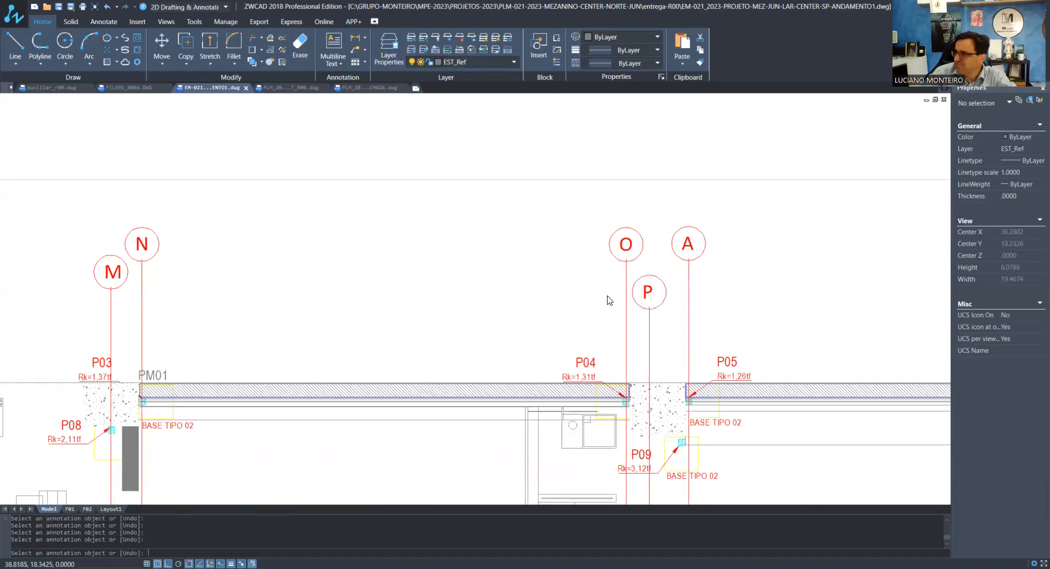
{"action": "left_click", "coordinate": [687, 243]}
{"action": "type", "text": "Q"}
{"action": "key", "text": "Return"}
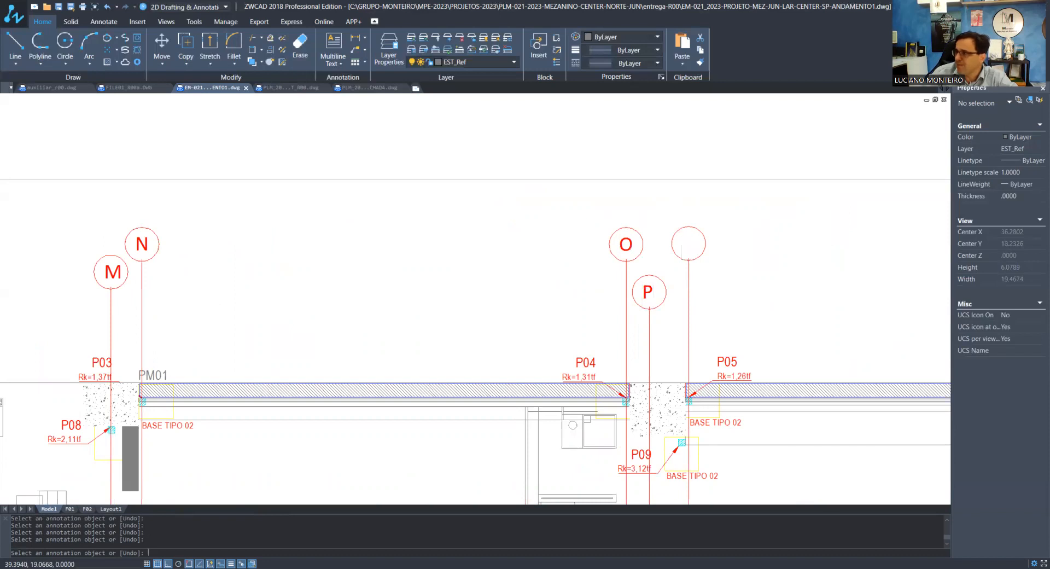
Relabel the axis bubbles above pillars P06 and P10 as R and S
{"action": "left_click", "coordinate": [779, 247]}
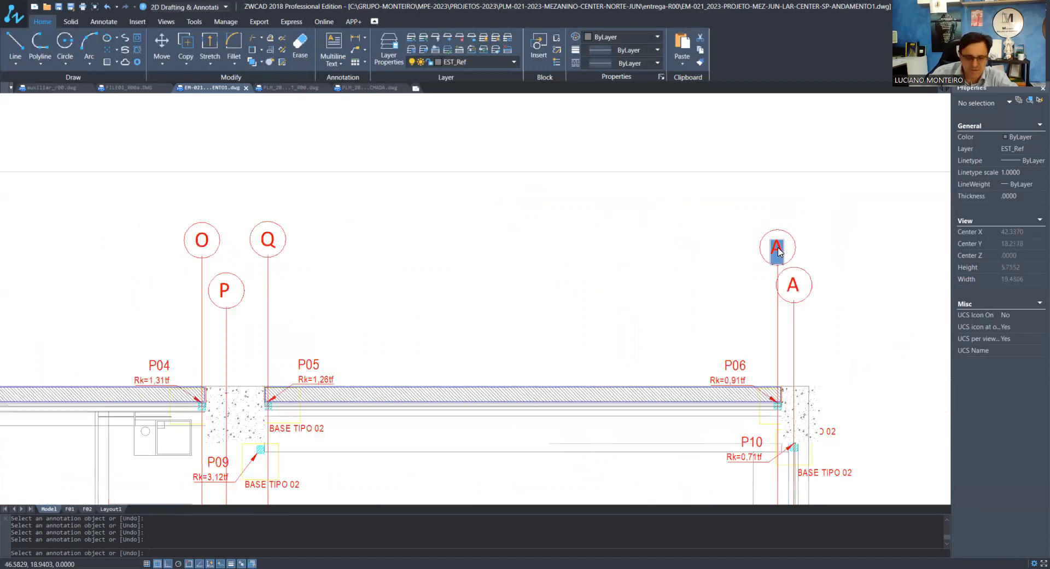
{"action": "type", "text": "R"}
{"action": "key", "text": "Return"}
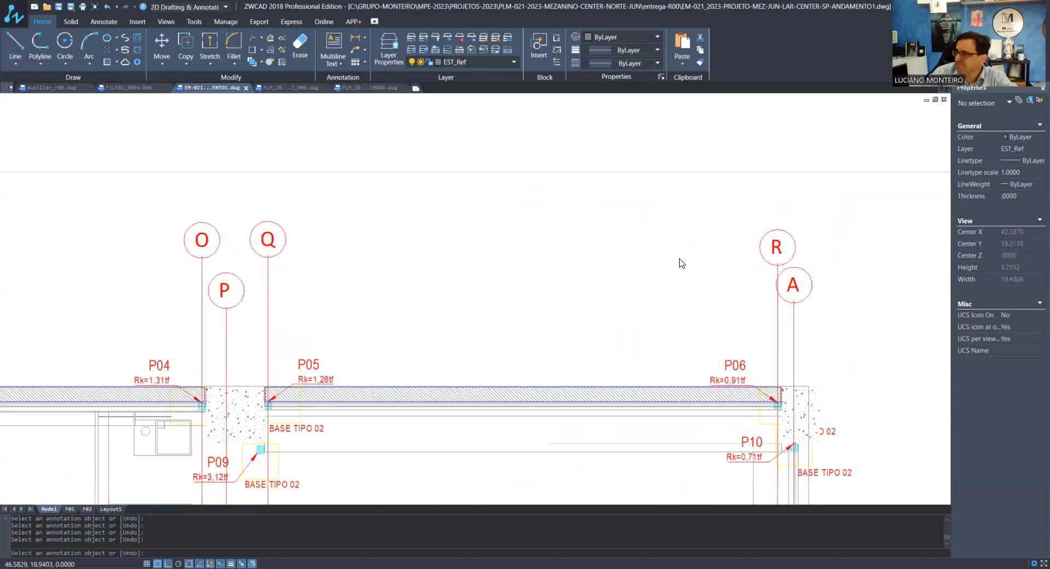
{"action": "left_click", "coordinate": [740, 269]}
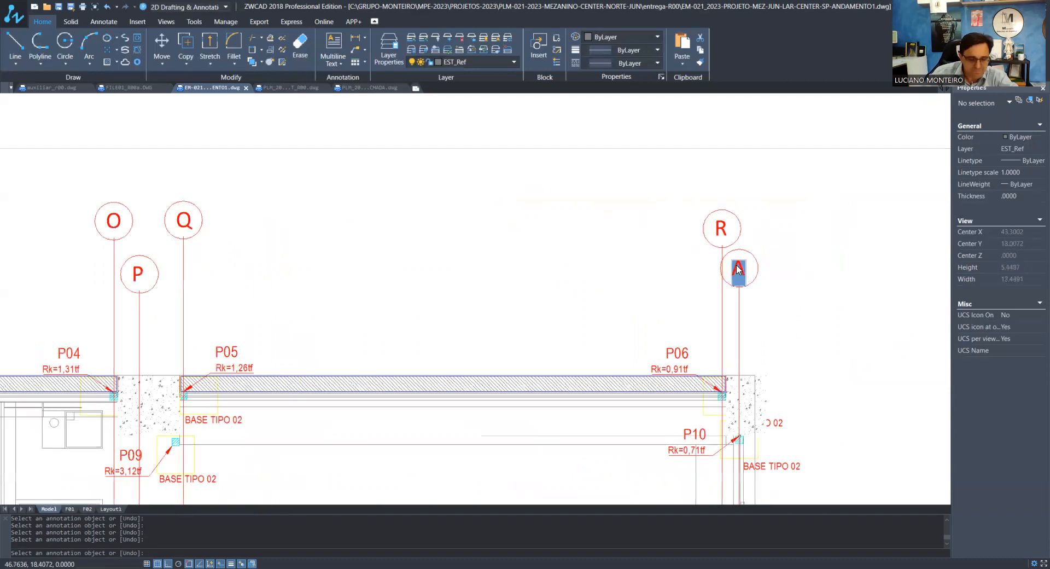
{"action": "type", "text": "S"}
{"action": "key", "text": "Return"}
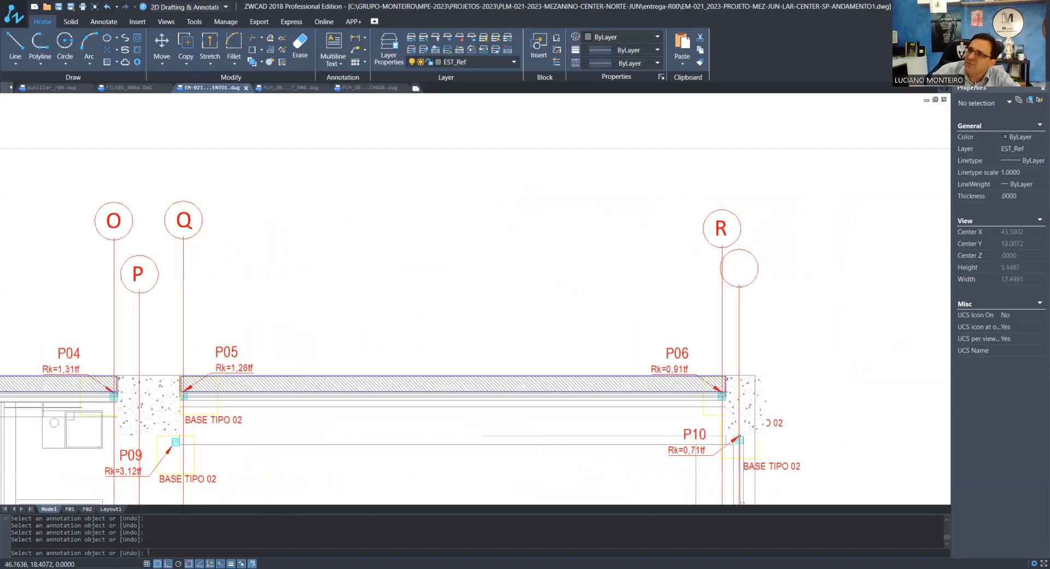
{"action": "key", "text": "Return"}
Add a linear dimension between axes K and L and match its properties to the existing red dimensions
{"action": "scroll", "coordinate": [760, 260], "scroll_direction": "down", "scroll_amount": 6}
{"action": "scroll", "coordinate": [322, 277], "scroll_direction": "up", "scroll_amount": 4}
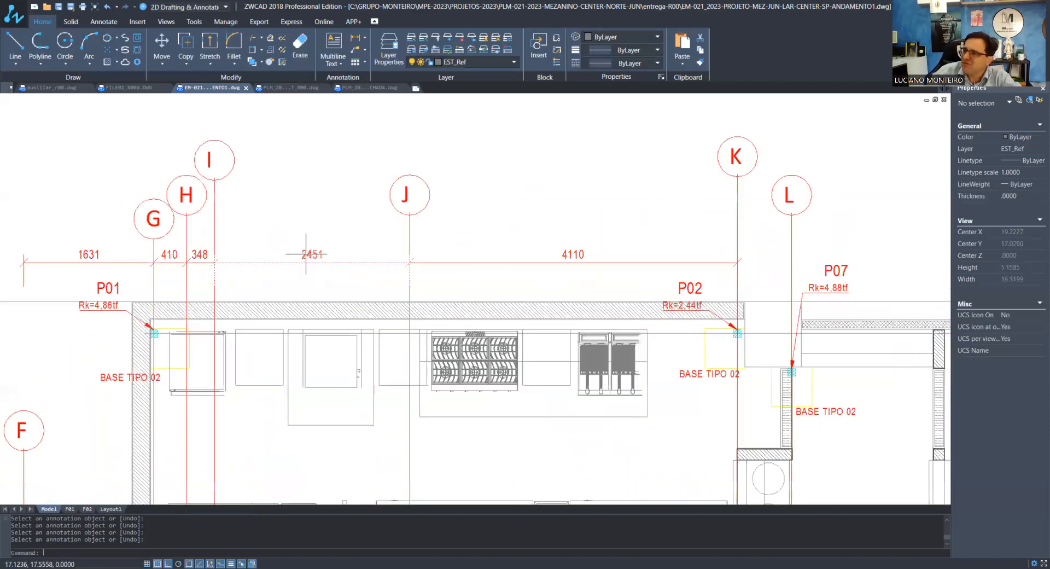
{"action": "scroll", "coordinate": [356, 198], "scroll_direction": "down", "scroll_amount": 3}
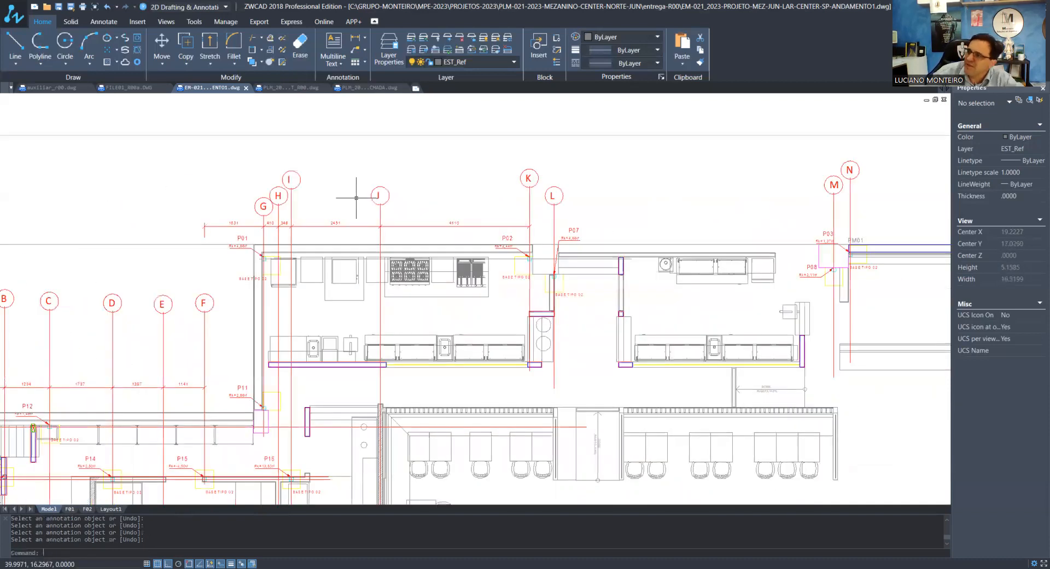
{"action": "left_click", "coordinate": [357, 40]}
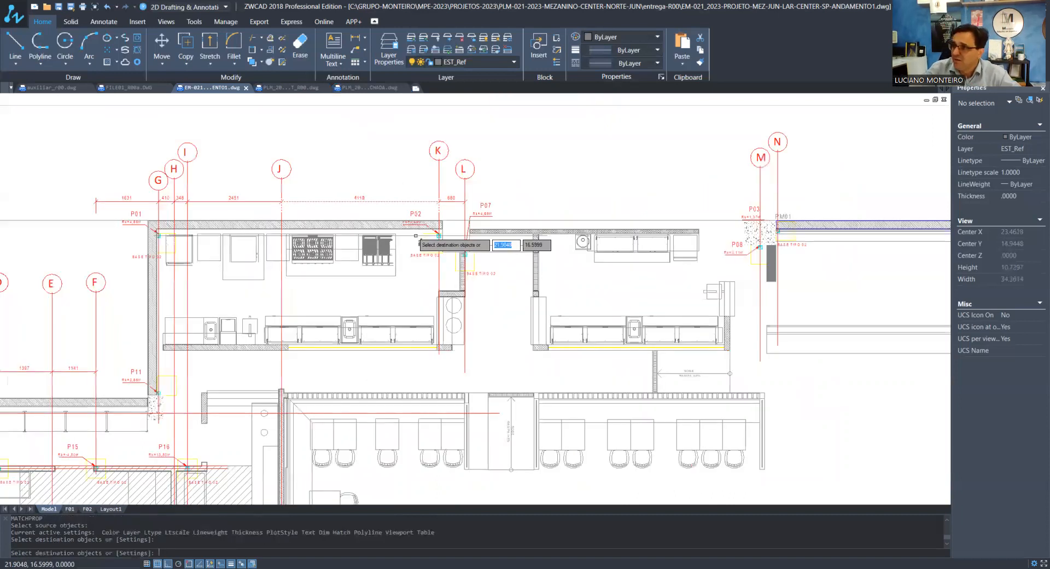
Add linear dimensions between successive axes from L to S, aligned with the existing dimension row
{"action": "left_click", "coordinate": [355, 38]}
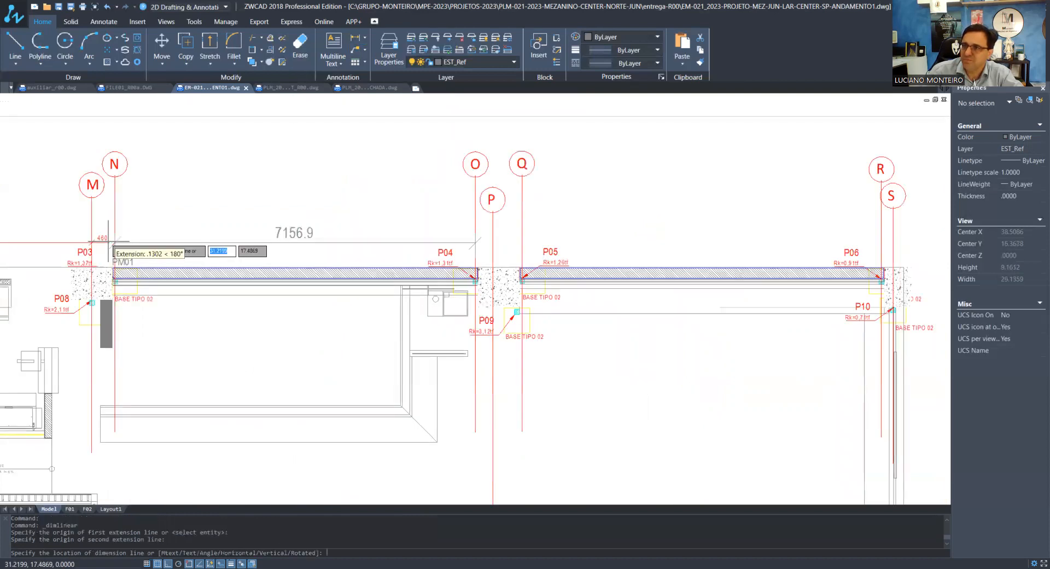
{"action": "left_click", "coordinate": [108, 241]}
{"action": "scroll", "coordinate": [477, 260], "scroll_direction": "up", "scroll_amount": 2}
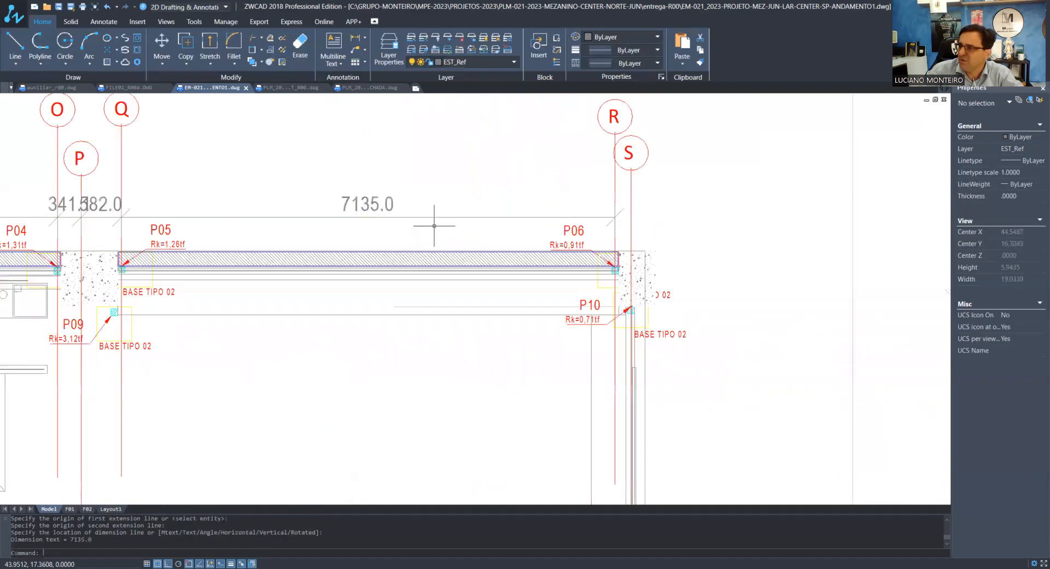
{"action": "scroll", "coordinate": [618, 235], "scroll_direction": "up", "scroll_amount": 3}
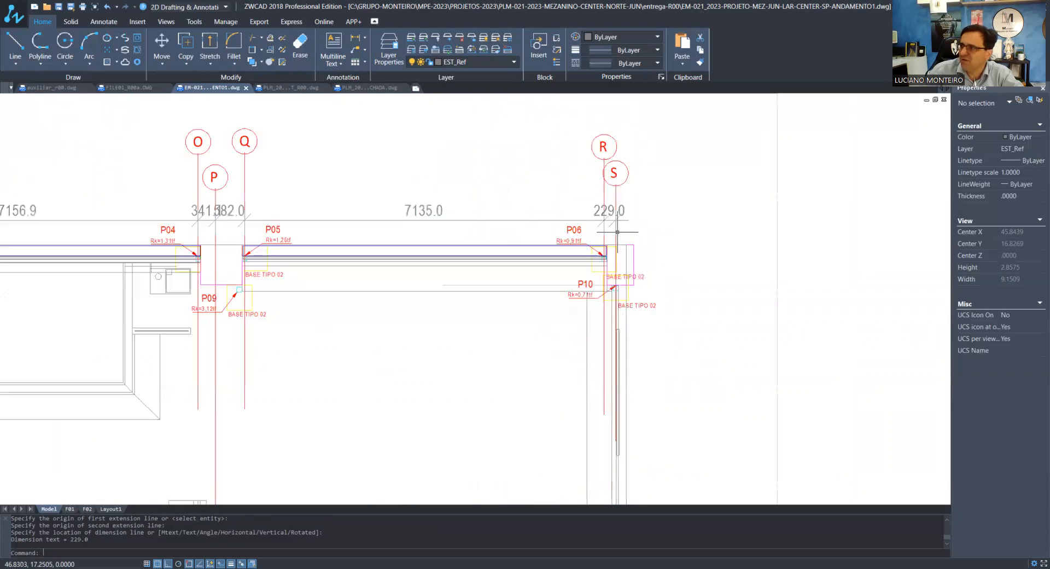
{"action": "scroll", "coordinate": [164, 229], "scroll_direction": "down", "scroll_amount": 3}
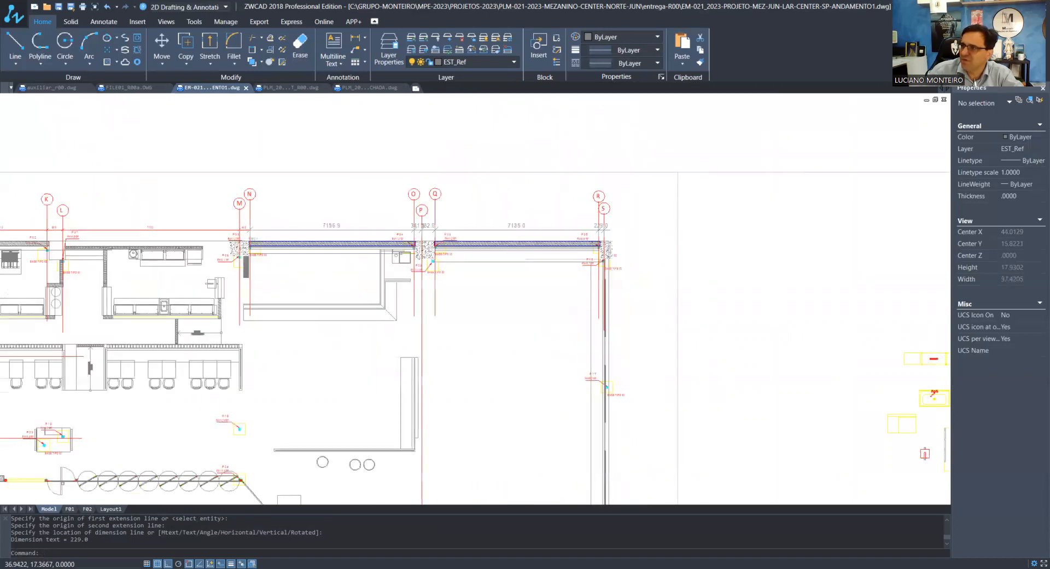
Match the properties of the grey dimensions between axes N and S to the existing red axis dimensions
{"action": "scroll", "coordinate": [164, 229], "scroll_direction": "up", "scroll_amount": 5}
{"action": "scroll", "coordinate": [164, 230], "scroll_direction": "up", "scroll_amount": 3}
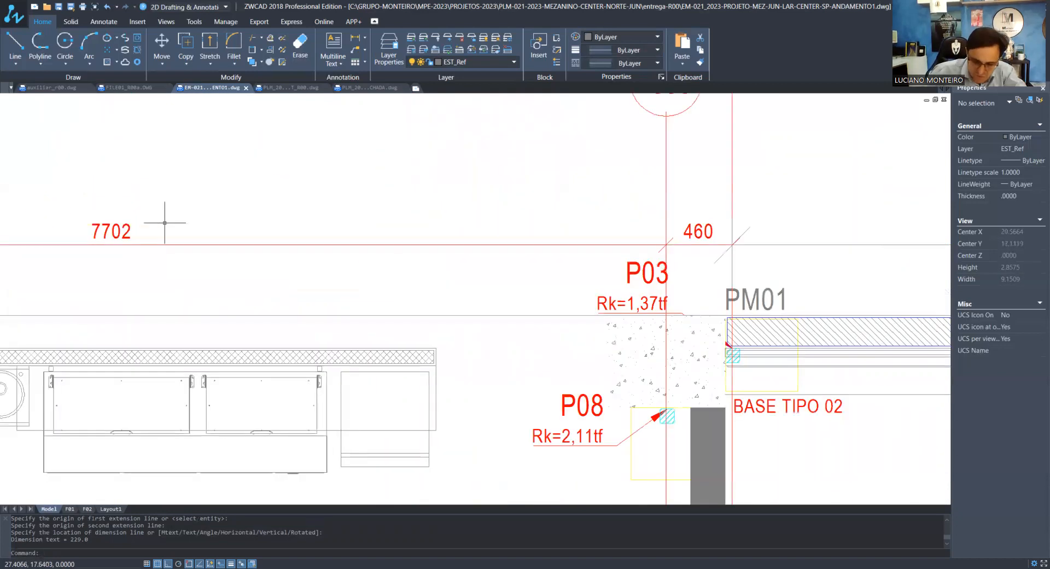
{"action": "type", "text": "M"}
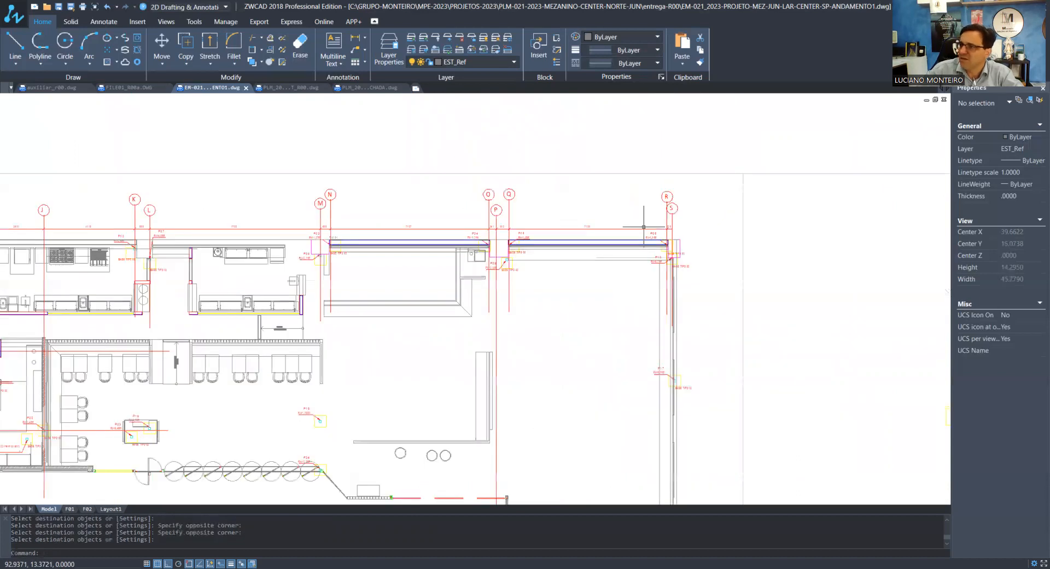
{"action": "scroll", "coordinate": [234, 264], "scroll_direction": "down", "scroll_amount": 3}
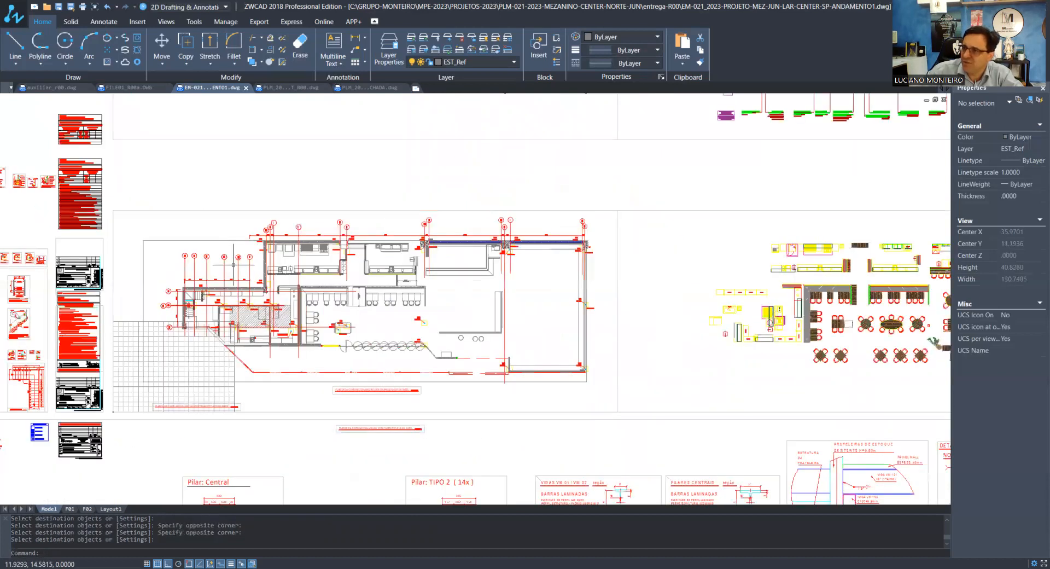
Copy the axis 4 bubble with its line to pillars P18, P17 and P25, centred on each pillar
{"action": "scroll", "coordinate": [234, 265], "scroll_direction": "up", "scroll_amount": 5}
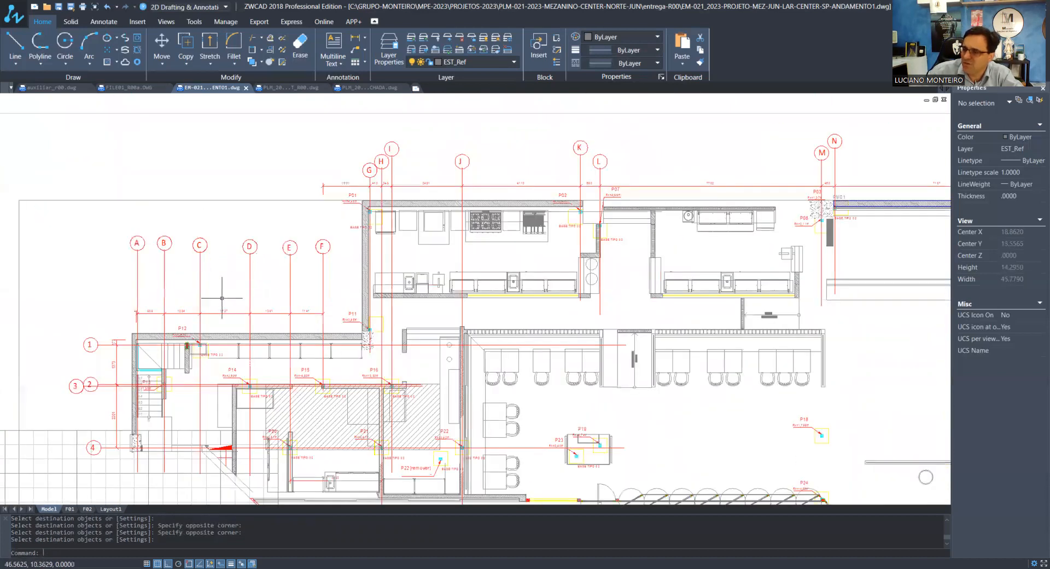
{"action": "scroll", "coordinate": [222, 298], "scroll_direction": "up", "scroll_amount": 3}
{"action": "scroll", "coordinate": [167, 353], "scroll_direction": "up", "scroll_amount": 2}
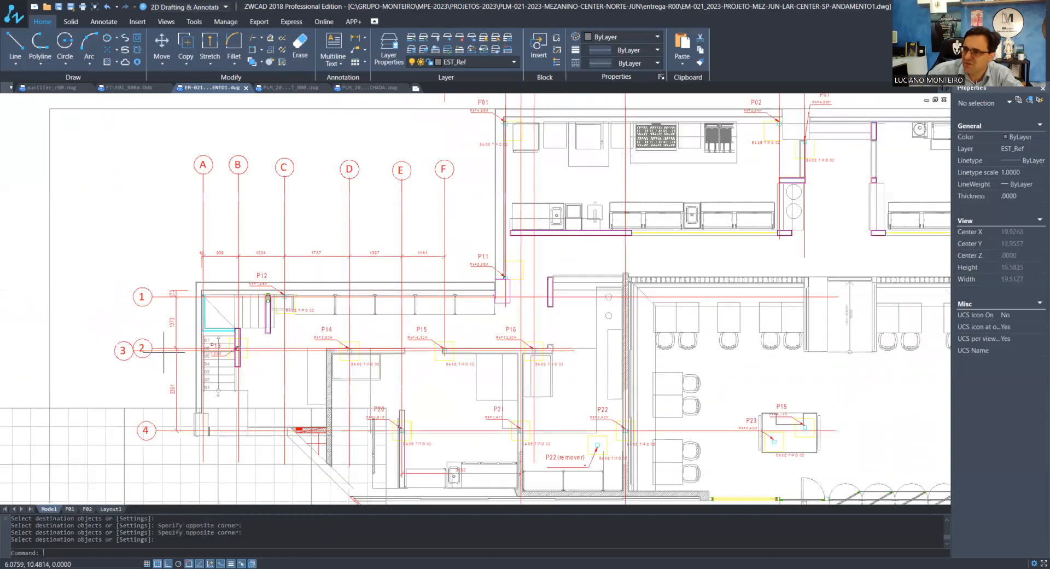
{"action": "scroll", "coordinate": [163, 353], "scroll_direction": "up", "scroll_amount": 3}
{"action": "scroll", "coordinate": [182, 253], "scroll_direction": "down", "scroll_amount": 4}
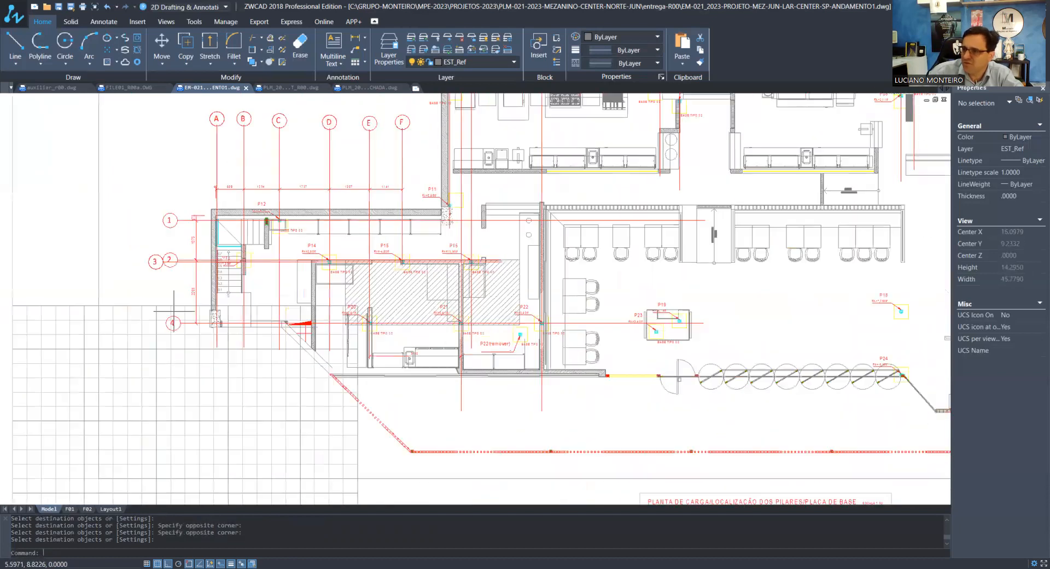
{"action": "scroll", "coordinate": [174, 310], "scroll_direction": "down", "scroll_amount": 2}
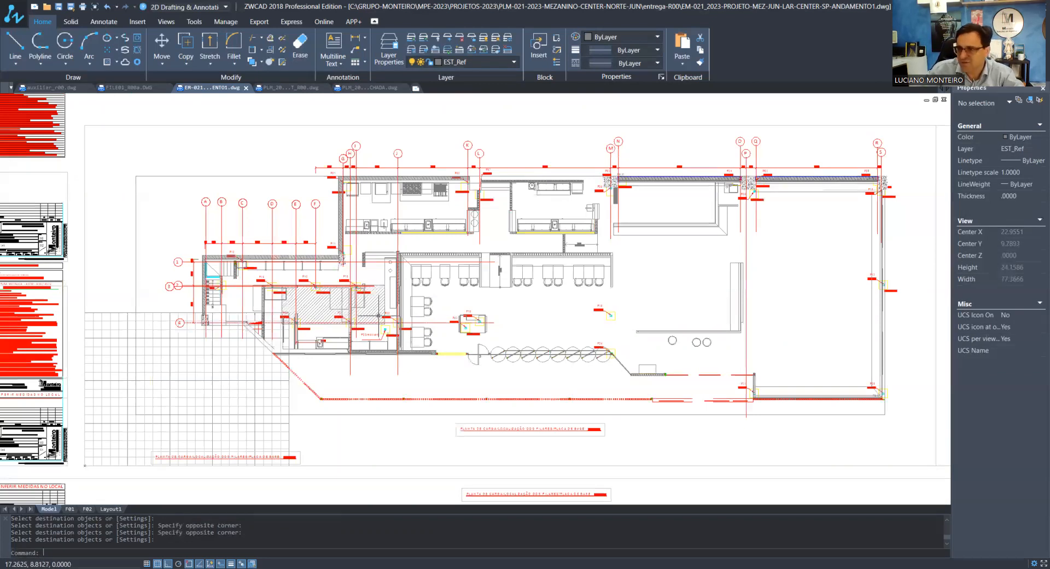
{"action": "type", "text": "CO"}
{"action": "key", "text": "Return"}
{"action": "key", "text": "Escape"}
{"action": "scroll", "coordinate": [174, 323], "scroll_direction": "up", "scroll_amount": 4}
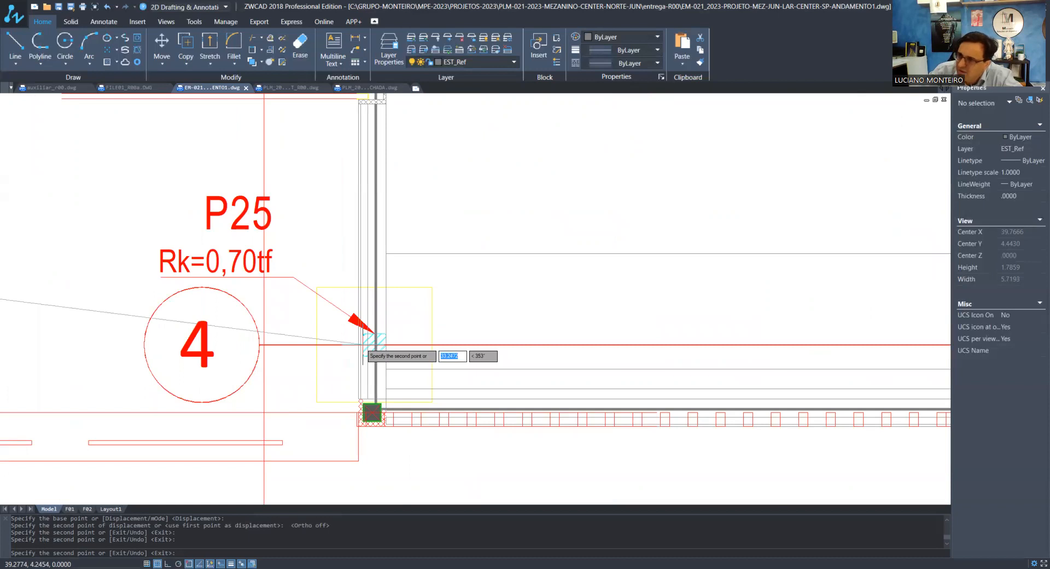
{"action": "scroll", "coordinate": [363, 344], "scroll_direction": "up", "scroll_amount": 4}
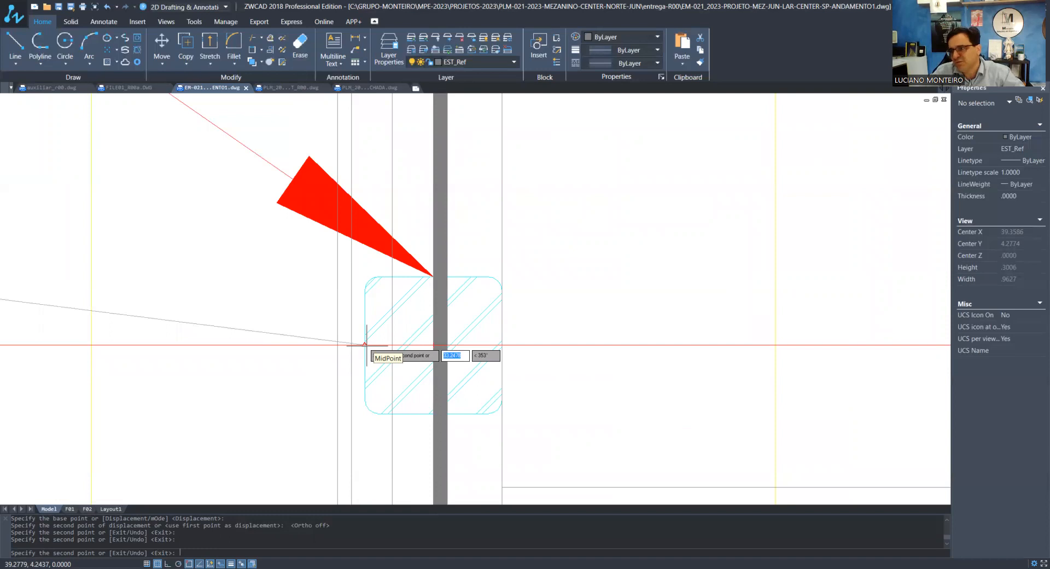
{"action": "scroll", "coordinate": [364, 345], "scroll_direction": "down", "scroll_amount": 5}
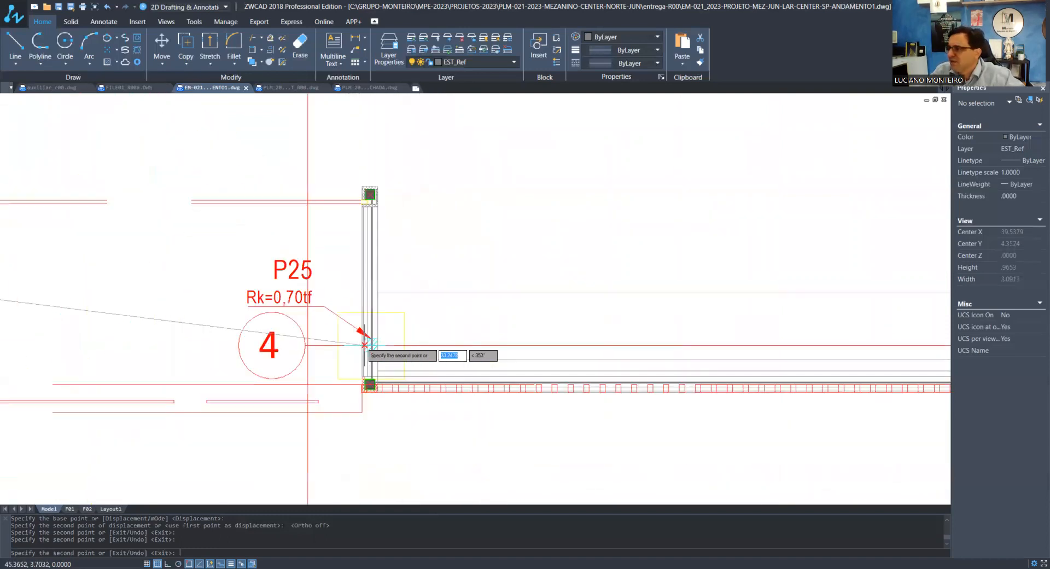
{"action": "scroll", "coordinate": [365, 345], "scroll_direction": "down", "scroll_amount": 8}
{"action": "key", "text": "Escape"}
{"action": "key", "text": "Escape"}
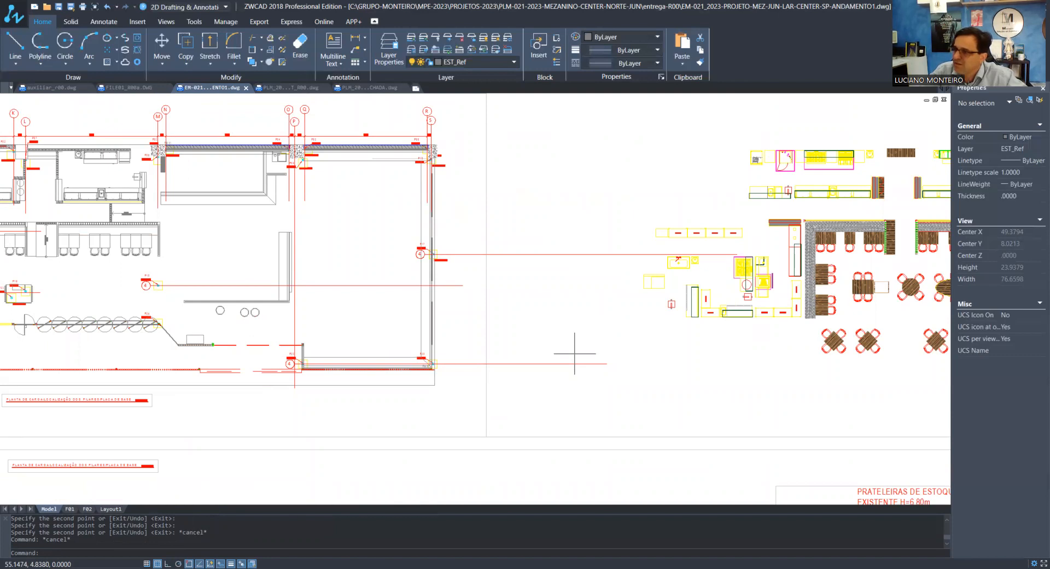
Stretch the axis 4 copy at pillar P25 so its bubble sits below the other numbered axis bubbles
{"action": "scroll", "coordinate": [350, 317], "scroll_direction": "up", "scroll_amount": 3}
{"action": "scroll", "coordinate": [147, 312], "scroll_direction": "up", "scroll_amount": 8}
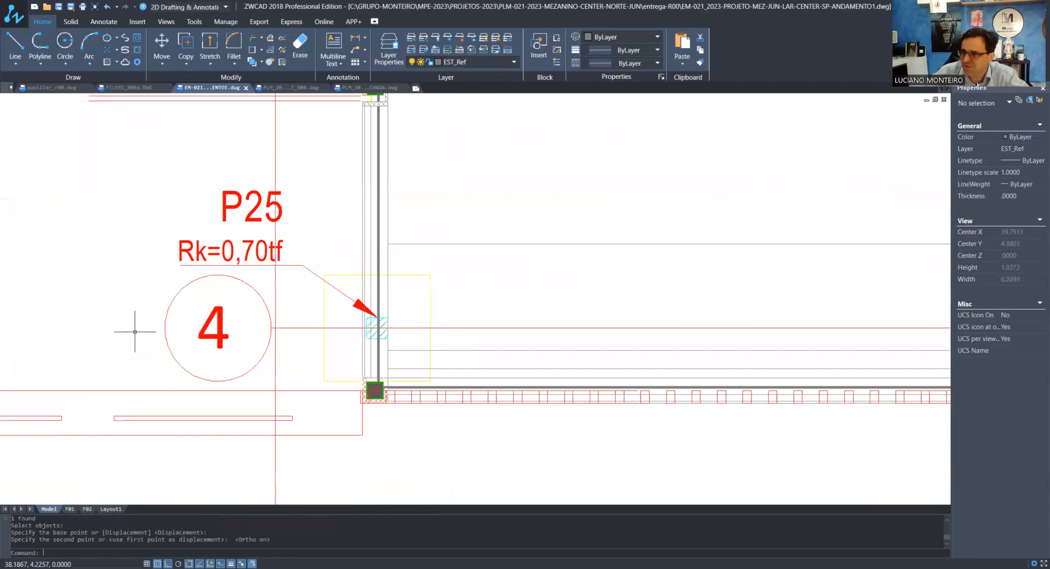
{"action": "type", "text": "s"}
{"action": "key", "text": "Return"}
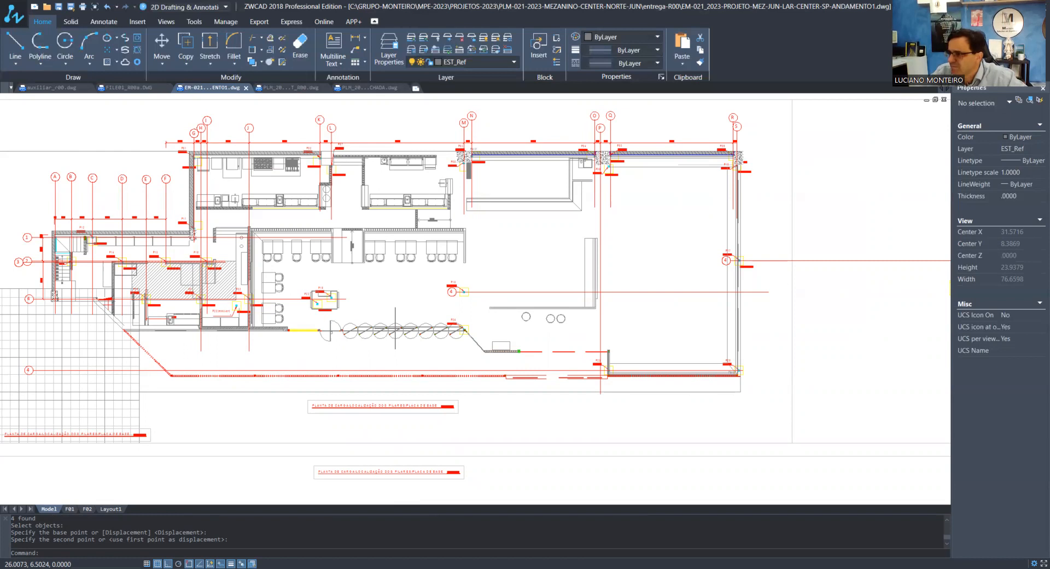
{"action": "key", "text": "Escape"}
{"action": "key", "text": "Escape"}
Draw a horizontal reference line from pillar P13 across the plan to pillar P17
{"action": "scroll", "coordinate": [395, 328], "scroll_direction": "down", "scroll_amount": 5}
{"action": "scroll", "coordinate": [258, 302], "scroll_direction": "up", "scroll_amount": 8}
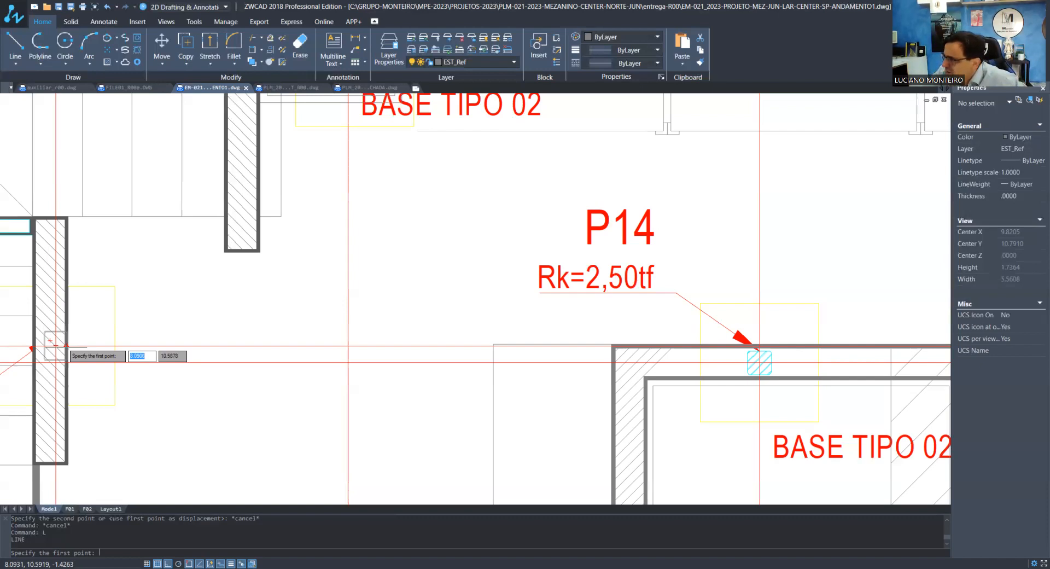
{"action": "left_click", "coordinate": [50, 340]}
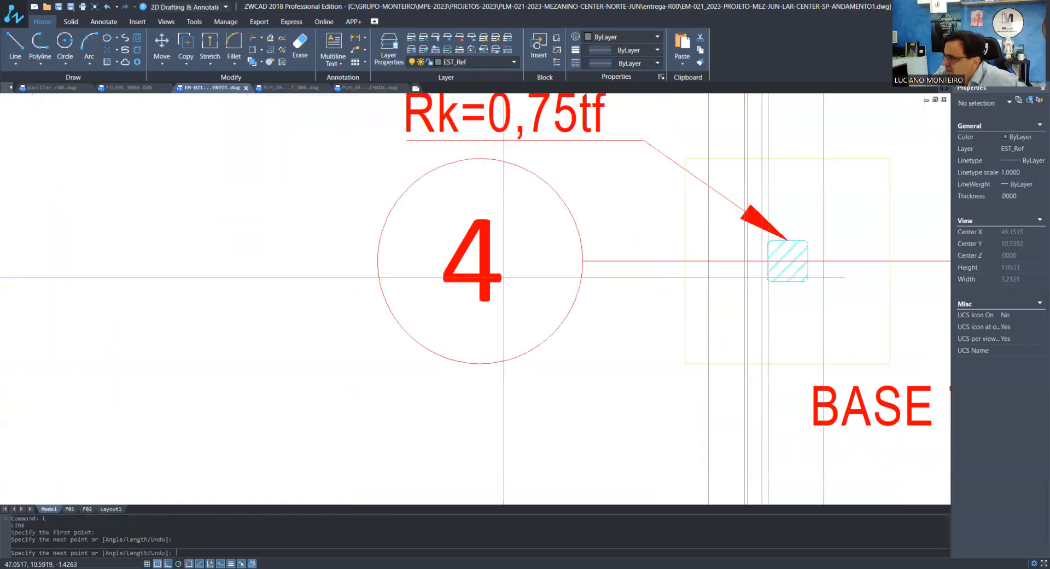
{"action": "scroll", "coordinate": [685, 309], "scroll_direction": "down", "scroll_amount": 3}
{"action": "key", "text": "Escape"}
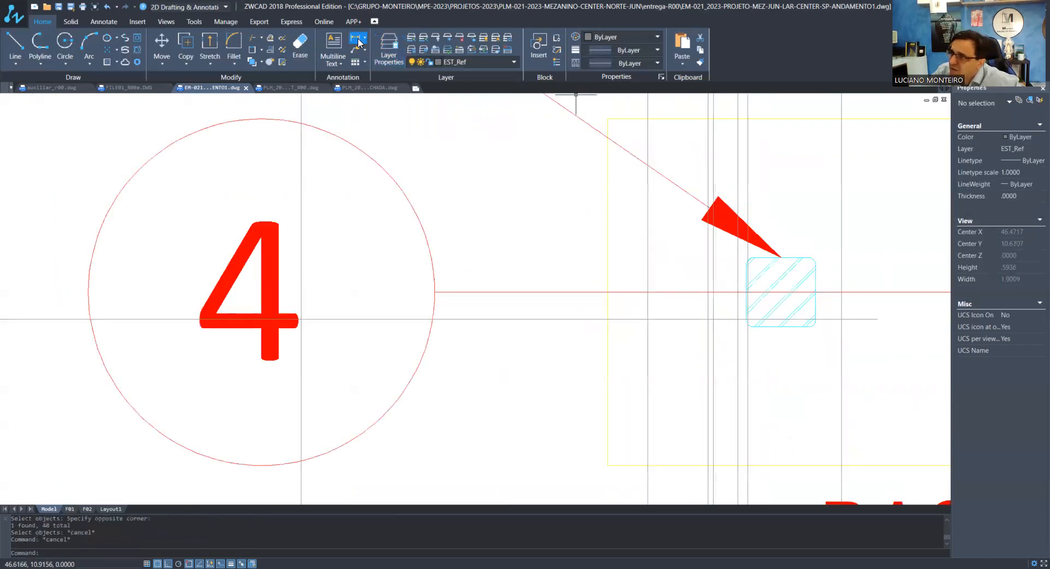
{"action": "left_click", "coordinate": [358, 40]}
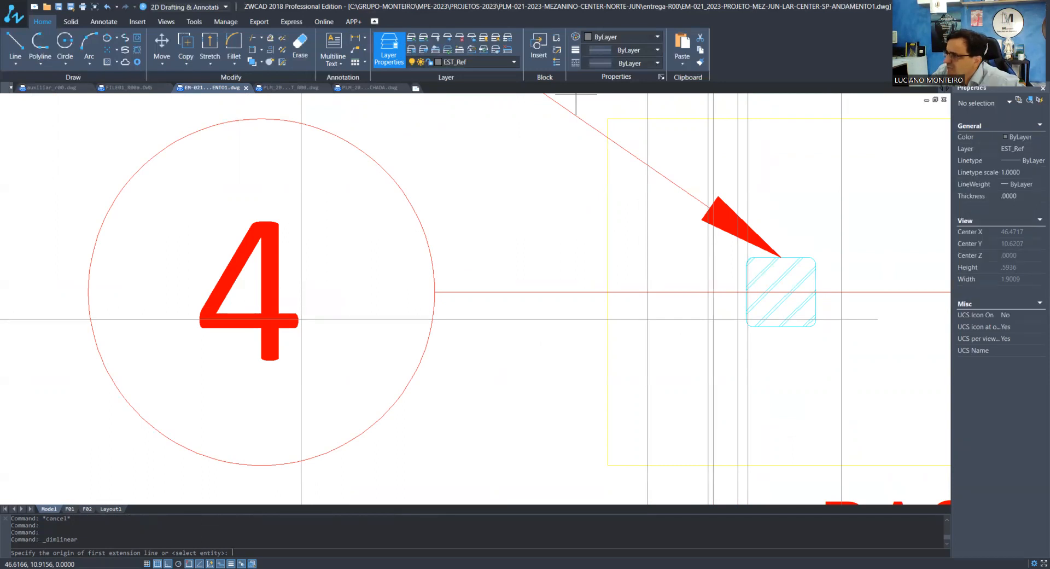
{"action": "left_click", "coordinate": [713, 318]}
{"action": "left_click", "coordinate": [747, 319]}
{"action": "key", "text": "Escape"}
{"action": "key", "text": "Escape"}
Move pillar P17 with its label and base onto the horizontal reference line, and erase the axis 4 copy beside it
{"action": "scroll", "coordinate": [723, 318], "scroll_direction": "down", "scroll_amount": 6}
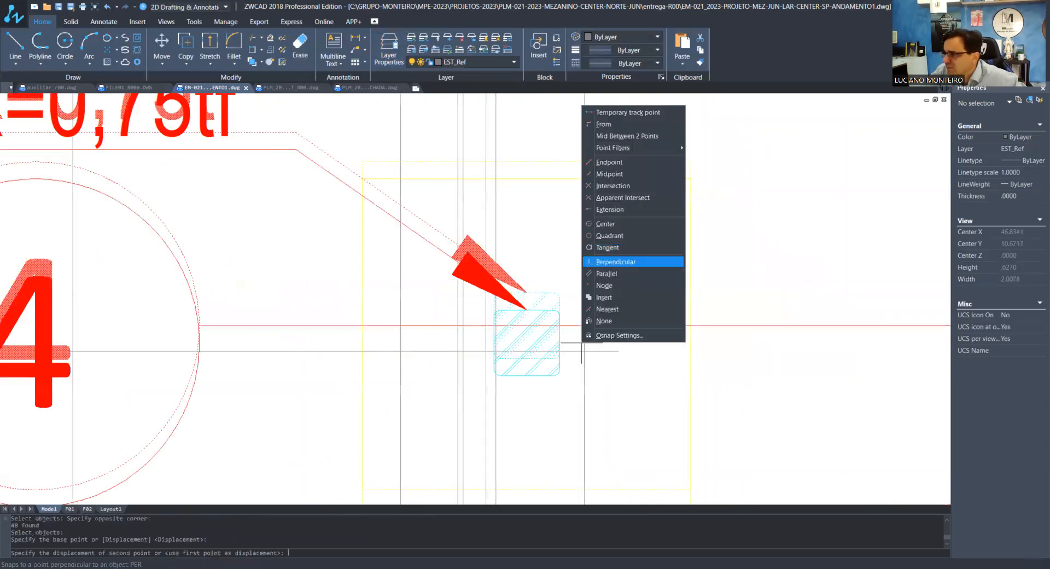
{"action": "left_click", "coordinate": [615, 261]}
{"action": "scroll", "coordinate": [568, 368], "scroll_direction": "down", "scroll_amount": 5}
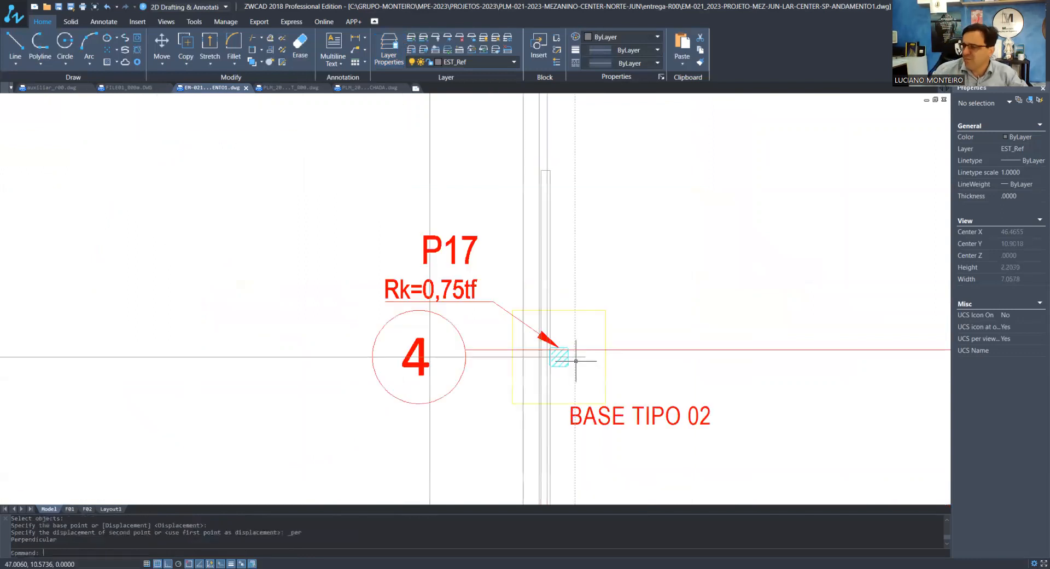
{"action": "left_click", "coordinate": [561, 356]}
{"action": "scroll", "coordinate": [558, 356], "scroll_direction": "down", "scroll_amount": 3}
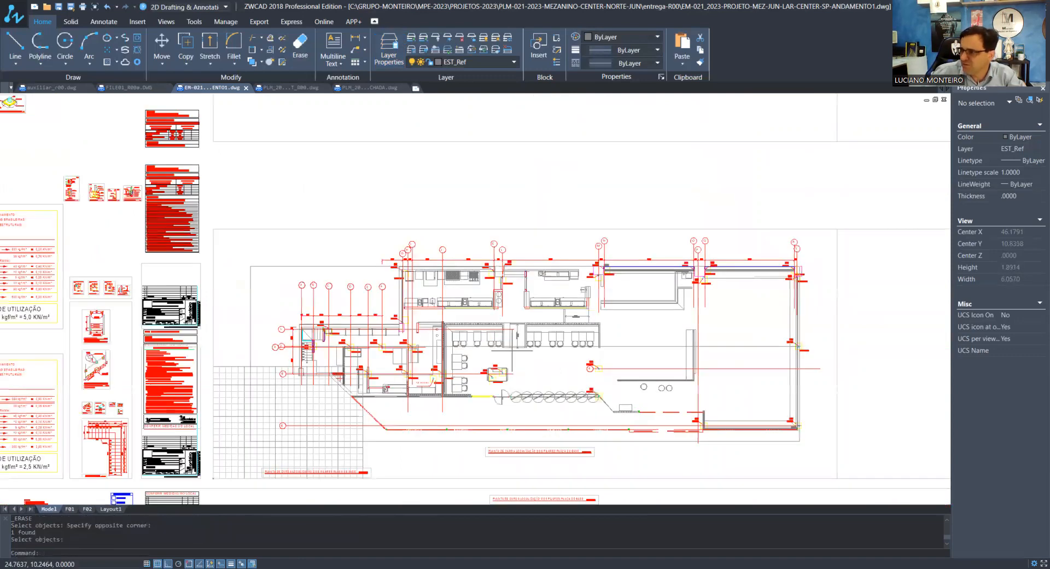
{"action": "scroll", "coordinate": [512, 351], "scroll_direction": "up", "scroll_amount": 8}
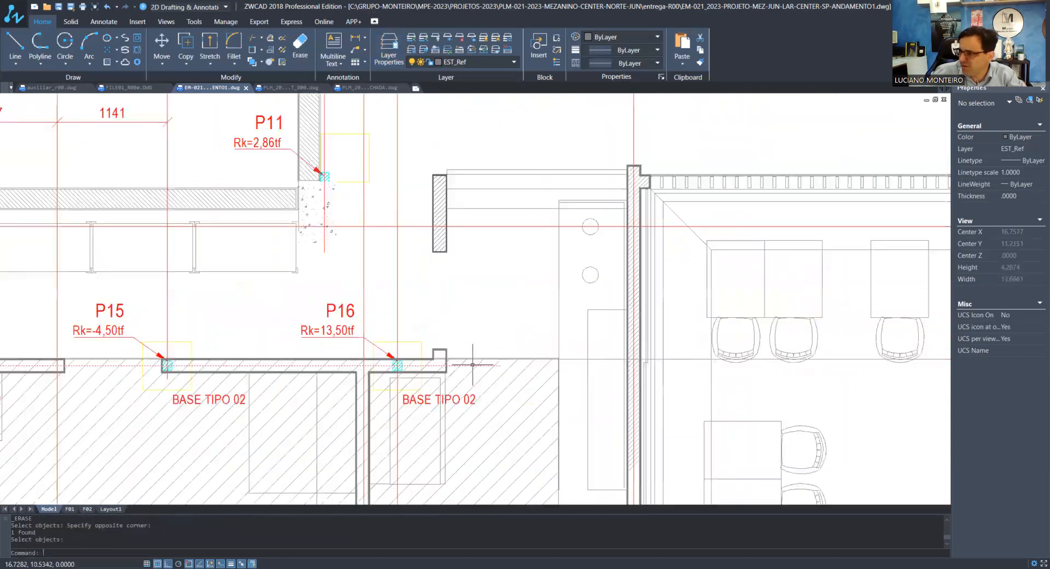
Try to extend the axis 3 line past P16 to pillar P17, and undo the stretch
{"action": "left_click", "coordinate": [473, 365]}
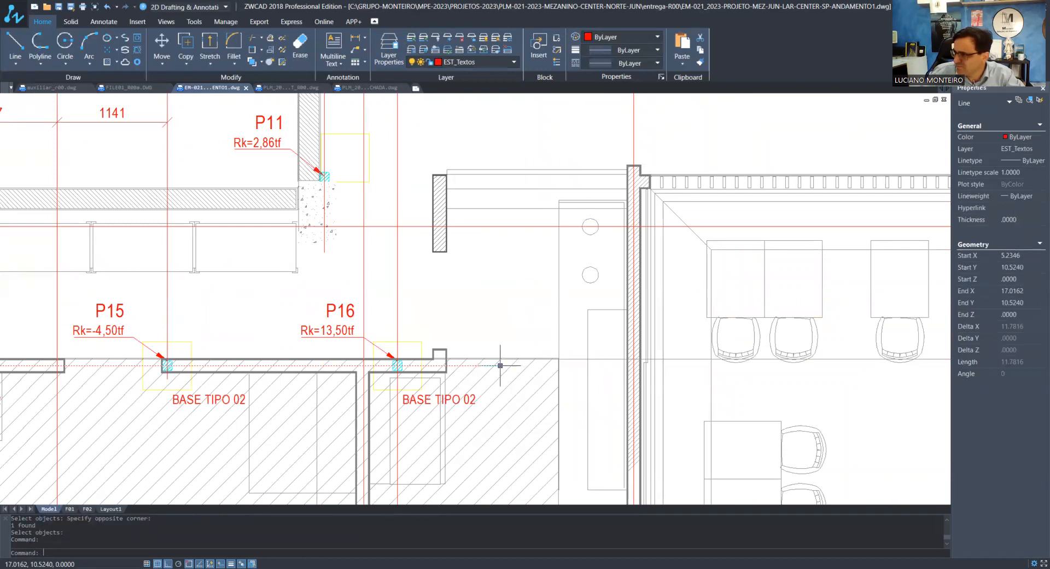
{"action": "scroll", "coordinate": [739, 350], "scroll_direction": "down", "scroll_amount": 5}
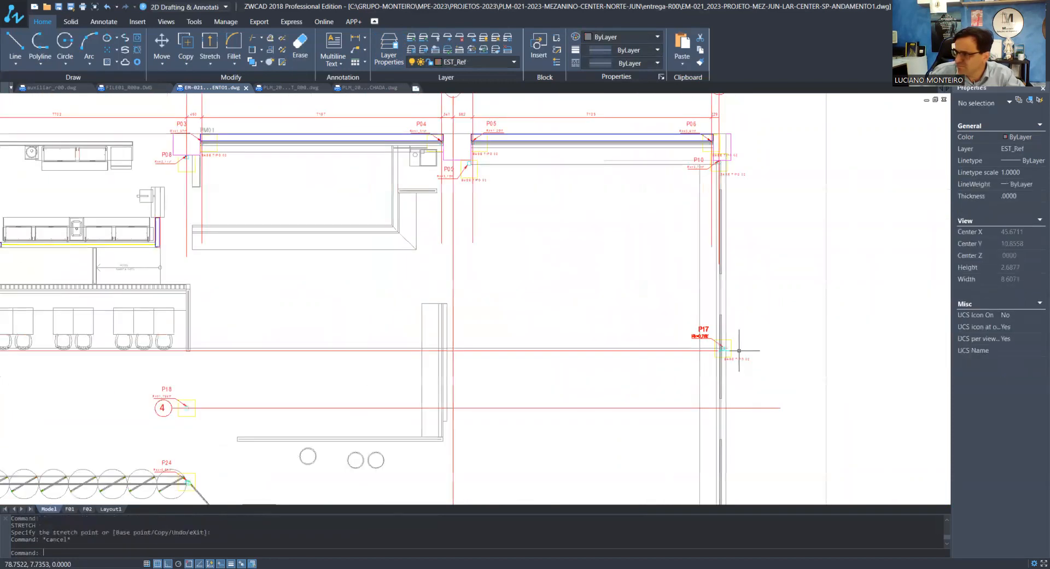
{"action": "scroll", "coordinate": [104, 349], "scroll_direction": "up", "scroll_amount": 3}
{"action": "scroll", "coordinate": [104, 349], "scroll_direction": "up", "scroll_amount": 2}
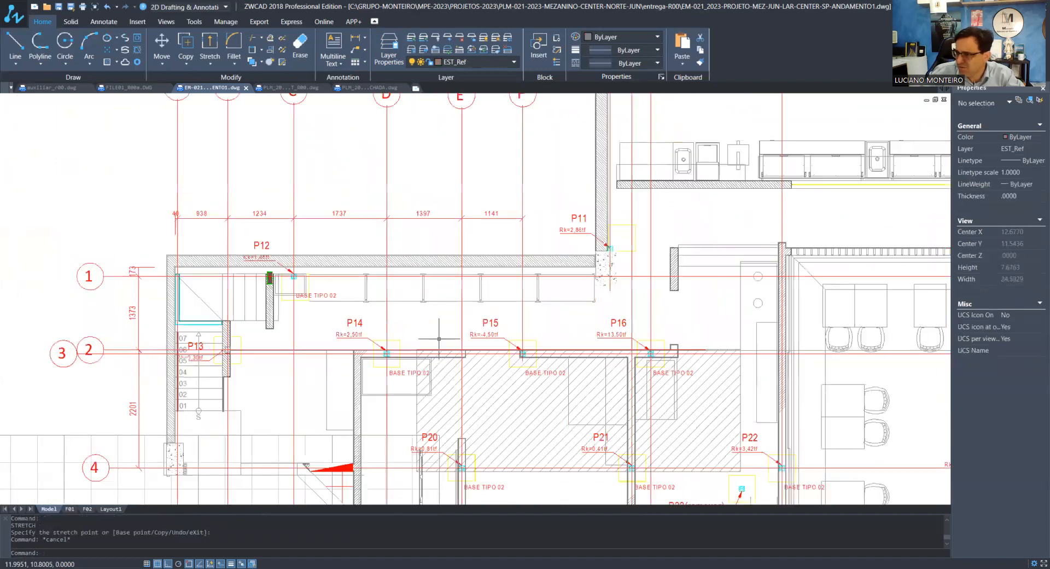
{"action": "scroll", "coordinate": [700, 355], "scroll_direction": "up", "scroll_amount": 9}
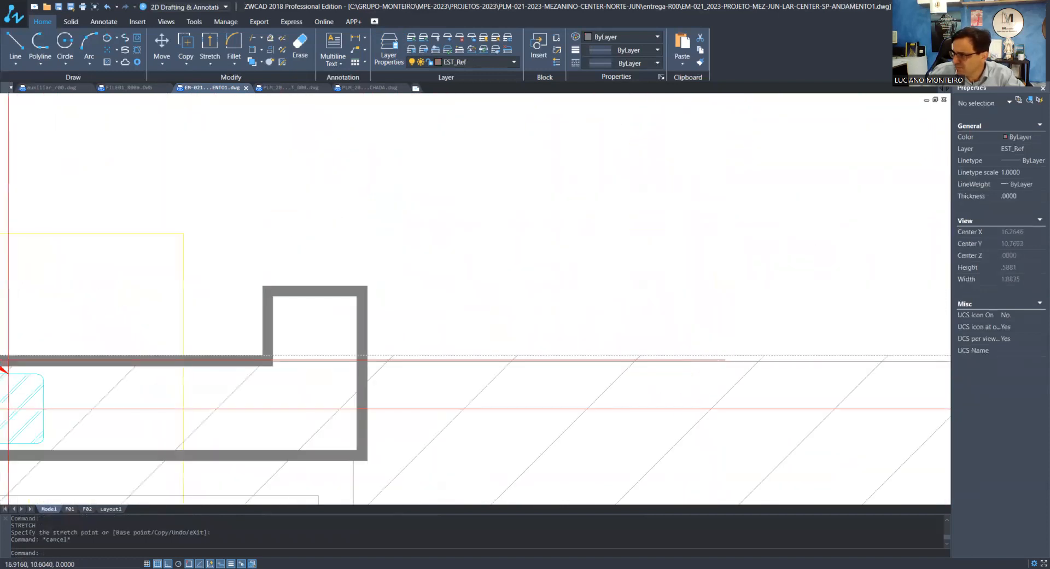
{"action": "left_click", "coordinate": [701, 360]}
{"action": "key", "text": "Escape"}
{"action": "key", "text": "Escape"}
{"action": "key", "text": "ctrl+z"}
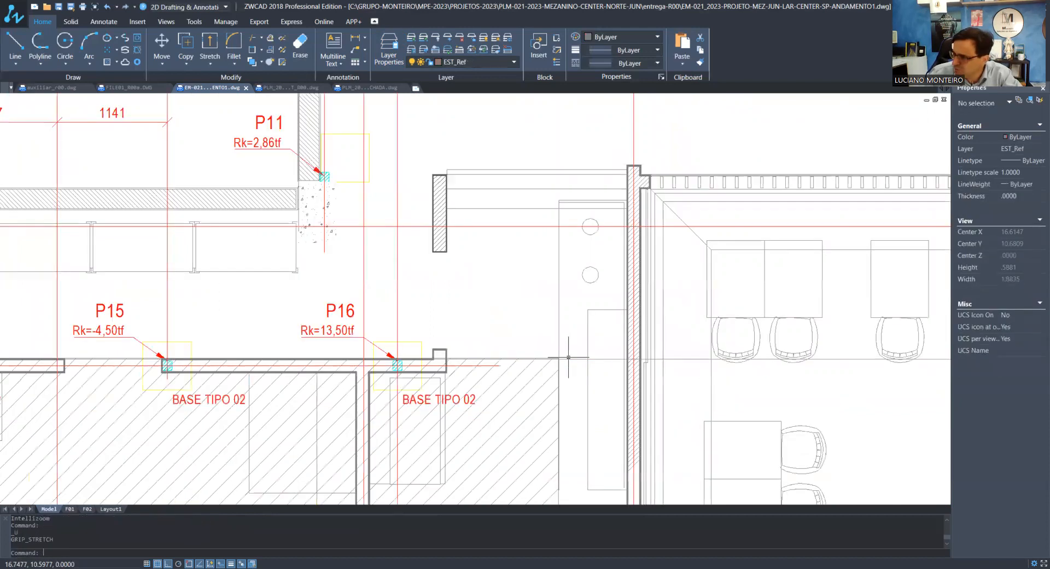
Extend the axis 2 line from its end beyond P16 across the plan to pillar P17
{"action": "scroll", "coordinate": [454, 350], "scroll_direction": "up", "scroll_amount": 6}
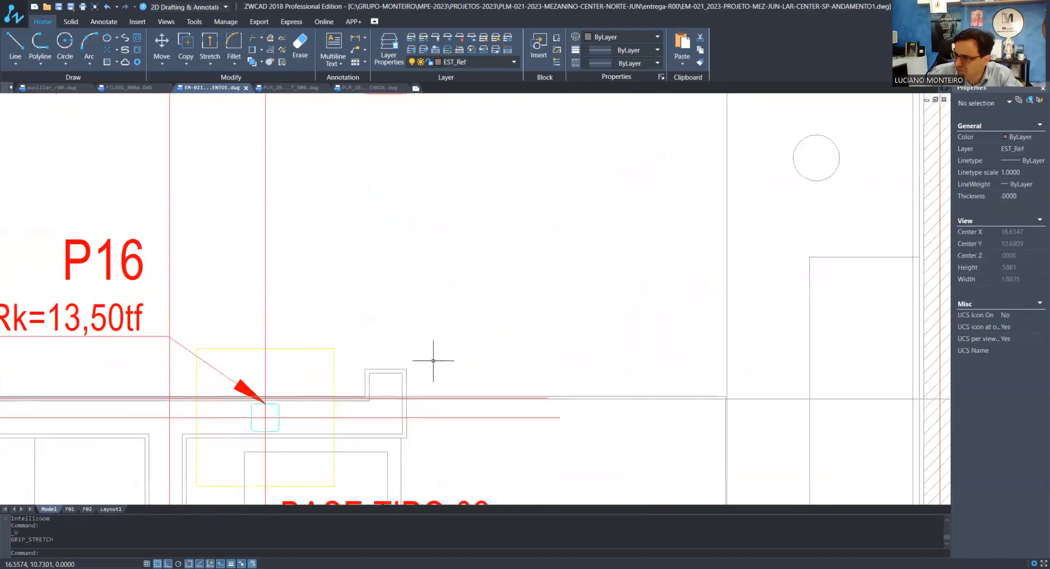
{"action": "scroll", "coordinate": [605, 427], "scroll_direction": "up", "scroll_amount": 3}
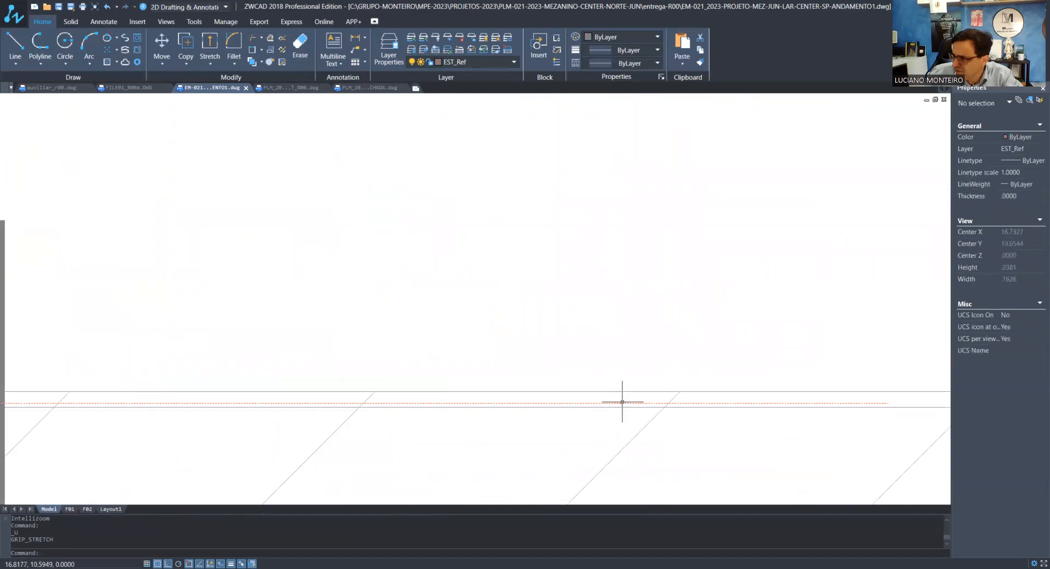
{"action": "left_click", "coordinate": [623, 402]}
{"action": "scroll", "coordinate": [469, 394], "scroll_direction": "down", "scroll_amount": 3}
{"action": "scroll", "coordinate": [469, 393], "scroll_direction": "down", "scroll_amount": 1}
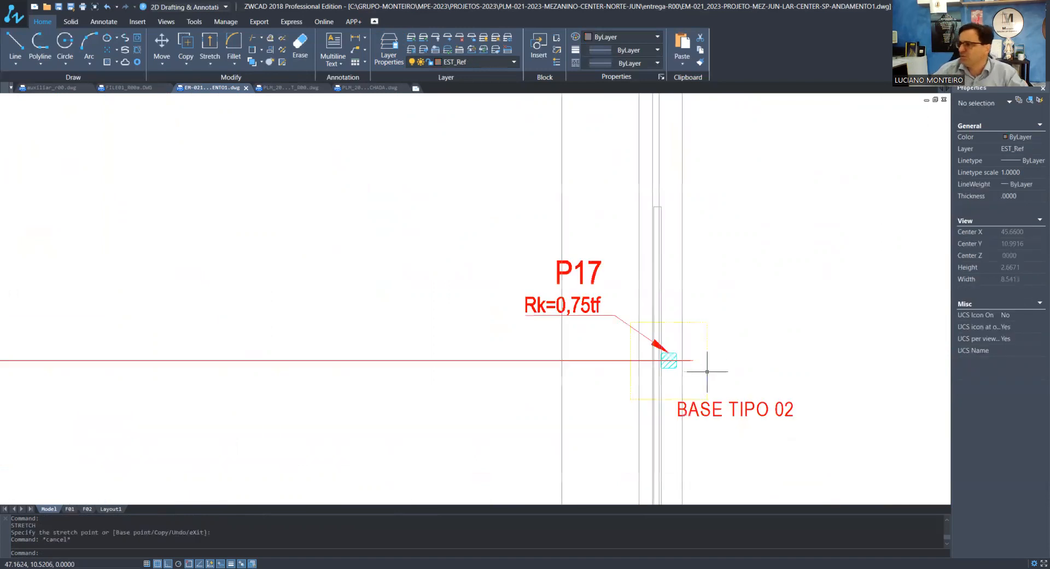
{"action": "scroll", "coordinate": [702, 344], "scroll_direction": "down", "scroll_amount": 5}
{"action": "scroll", "coordinate": [701, 343], "scroll_direction": "down", "scroll_amount": 10}
Move the axis 4 bubble and line at pillar P18 horizontally to the column of numbered axis bubbles
{"action": "scroll", "coordinate": [420, 361], "scroll_direction": "up", "scroll_amount": 2}
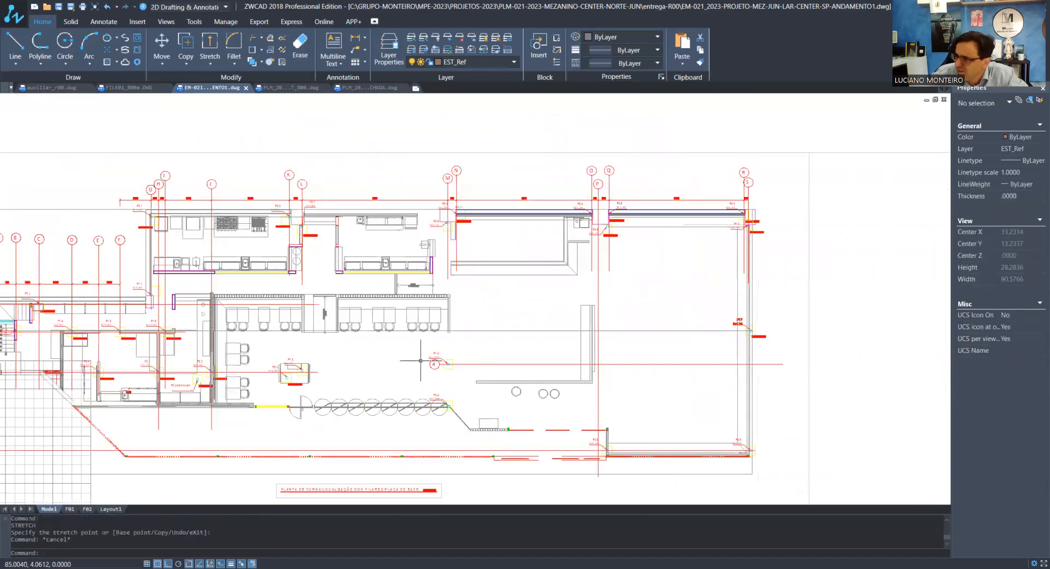
{"action": "scroll", "coordinate": [421, 360], "scroll_direction": "up", "scroll_amount": 7}
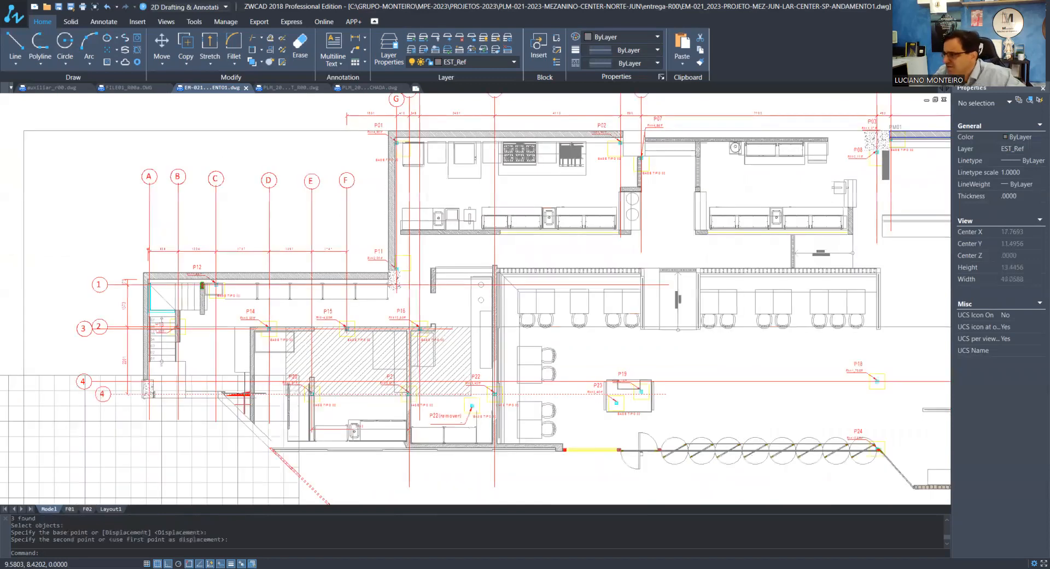
{"action": "scroll", "coordinate": [322, 383], "scroll_direction": "down", "scroll_amount": 4}
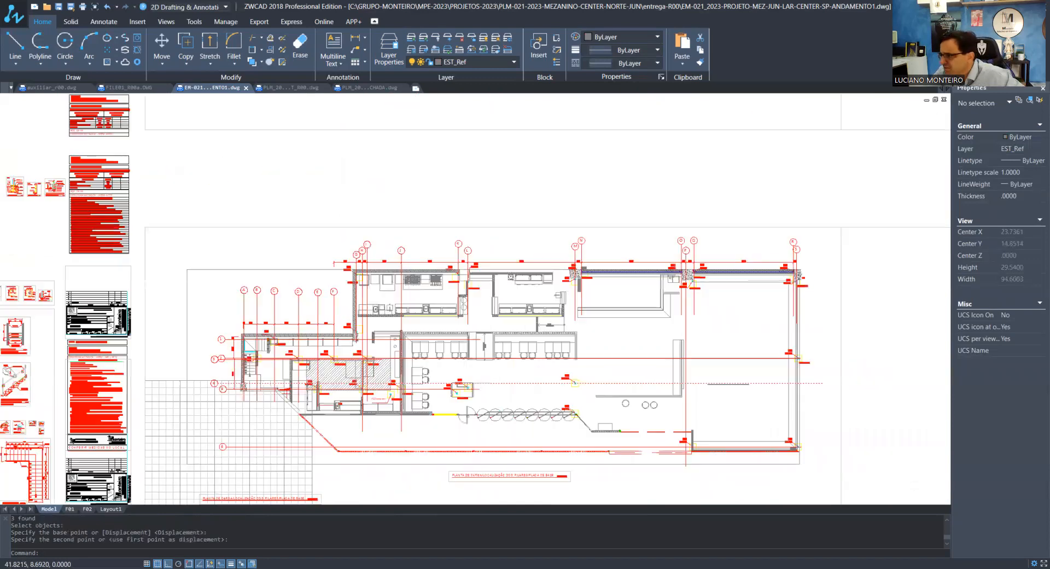
Shorten the axis line running through P18 so it ends just past that pillar
{"action": "left_click", "coordinate": [822, 383]}
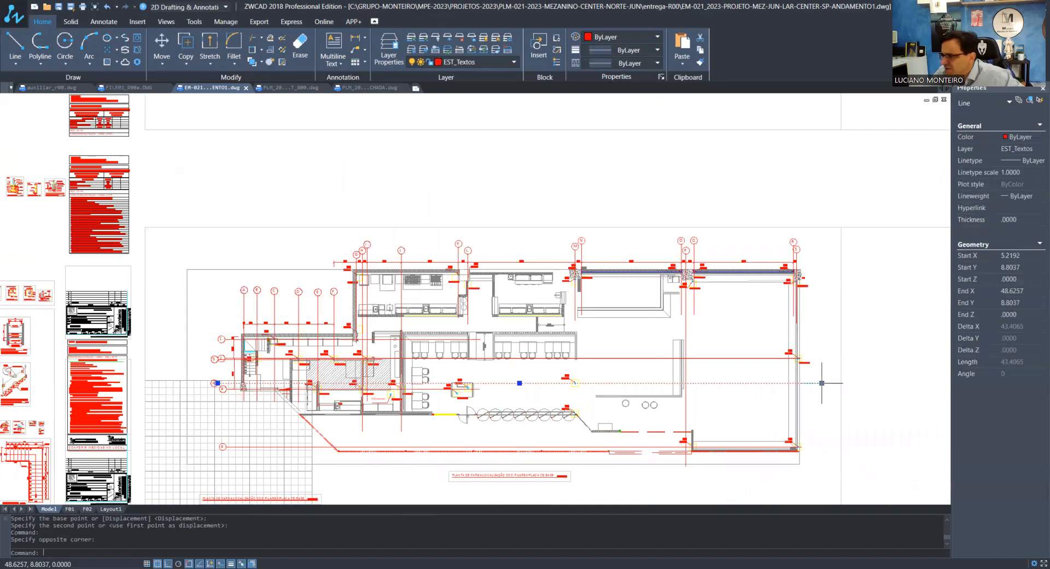
{"action": "left_click", "coordinate": [822, 383]}
{"action": "scroll", "coordinate": [553, 388], "scroll_direction": "up", "scroll_amount": 5}
{"action": "left_click", "coordinate": [651, 370]}
{"action": "key", "text": "Escape"}
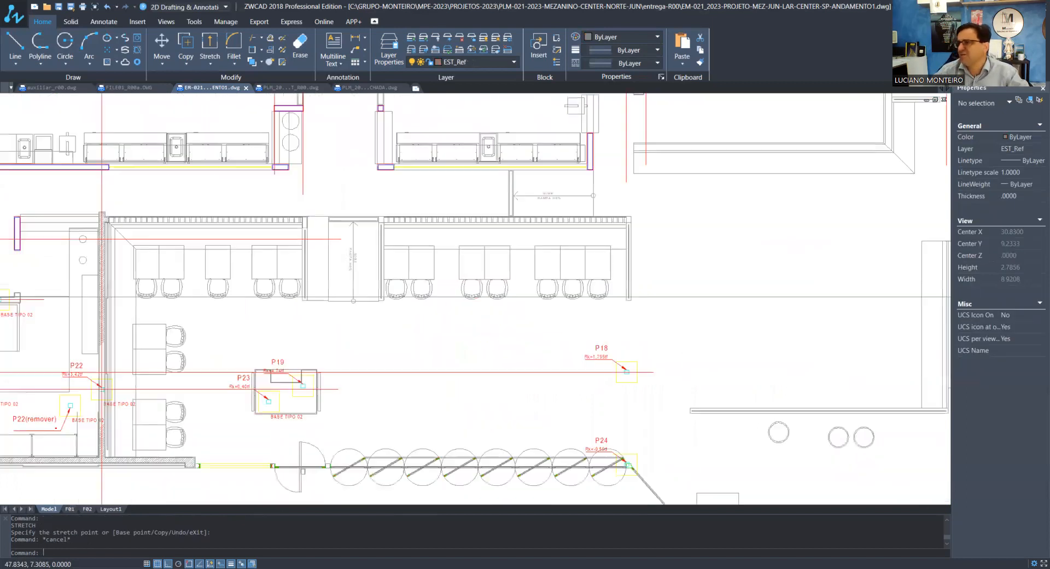
Shorten the axis line through pillars P20, P21 and P22 so it ends just past P22
{"action": "scroll", "coordinate": [677, 376], "scroll_direction": "down", "scroll_amount": 6}
{"action": "scroll", "coordinate": [606, 407], "scroll_direction": "up", "scroll_amount": 3}
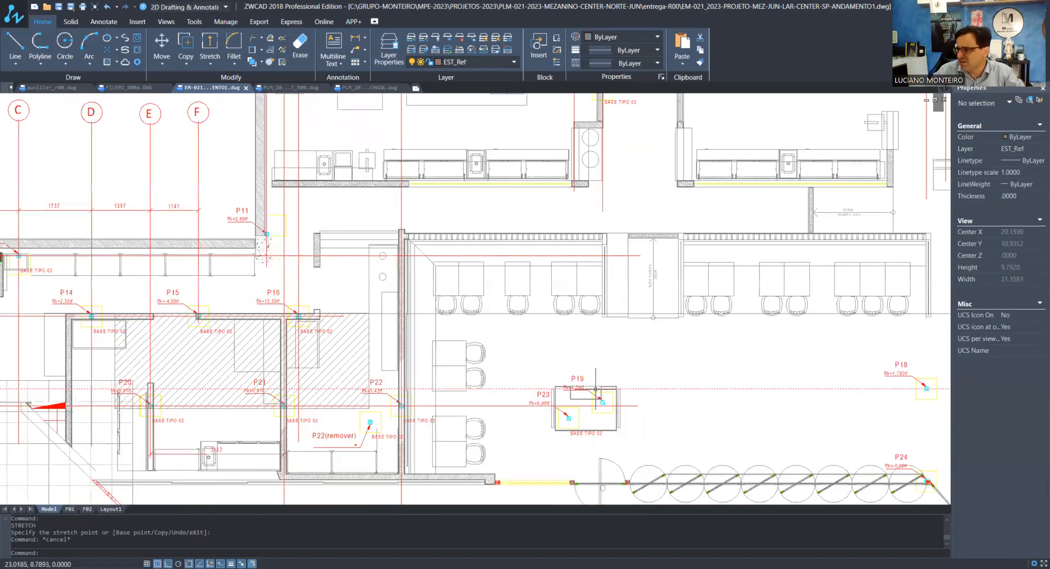
{"action": "scroll", "coordinate": [605, 407], "scroll_direction": "up", "scroll_amount": 3}
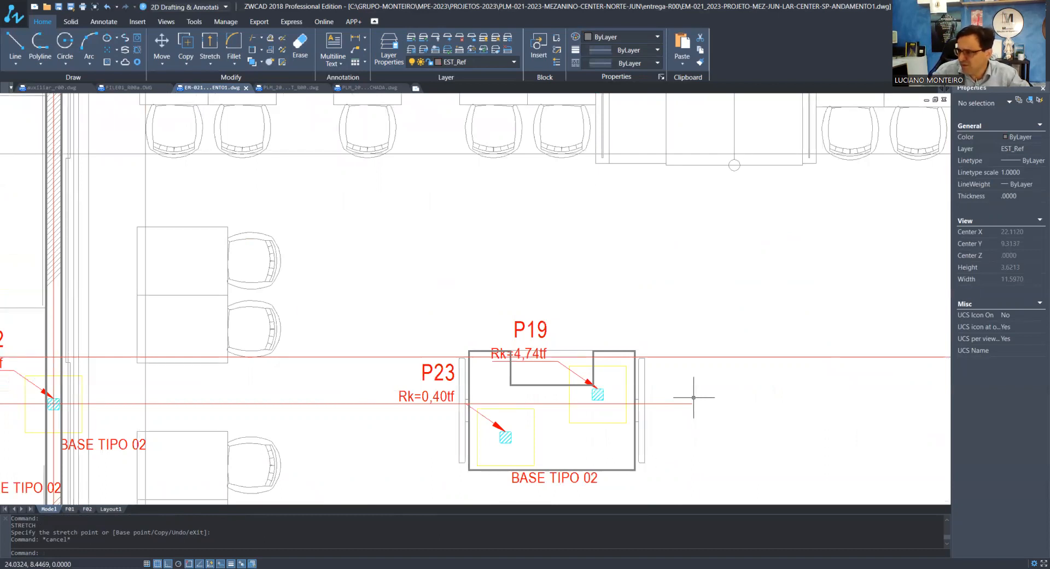
{"action": "scroll", "coordinate": [693, 397], "scroll_direction": "down", "scroll_amount": 4}
{"action": "scroll", "coordinate": [441, 380], "scroll_direction": "up", "scroll_amount": 5}
Add horizontal linear dimensions between pillars P22, P23, P19 and P18, placed in one row below them
{"action": "scroll", "coordinate": [440, 381], "scroll_direction": "down", "scroll_amount": 4}
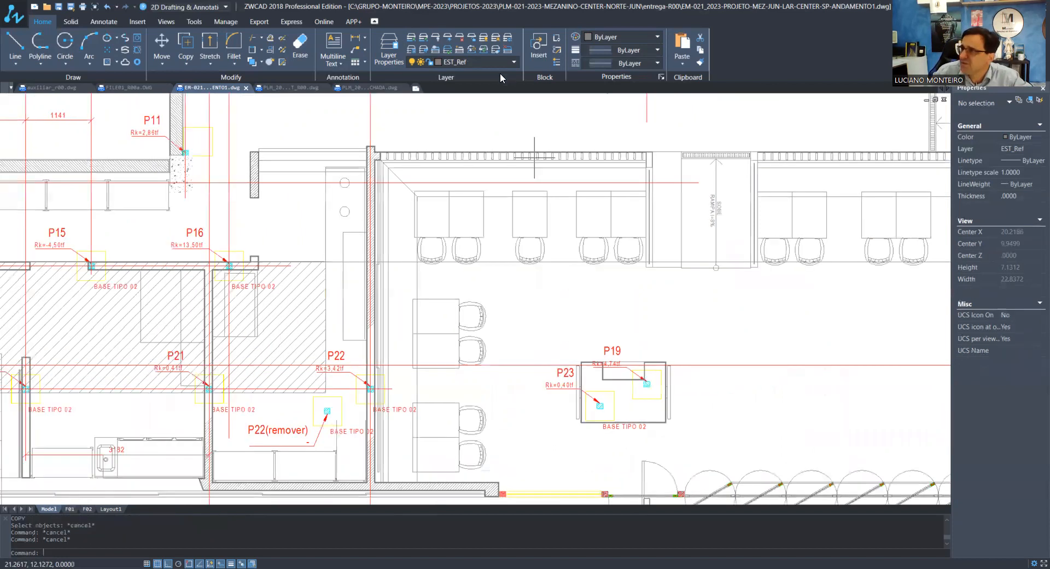
{"action": "left_click", "coordinate": [355, 38]}
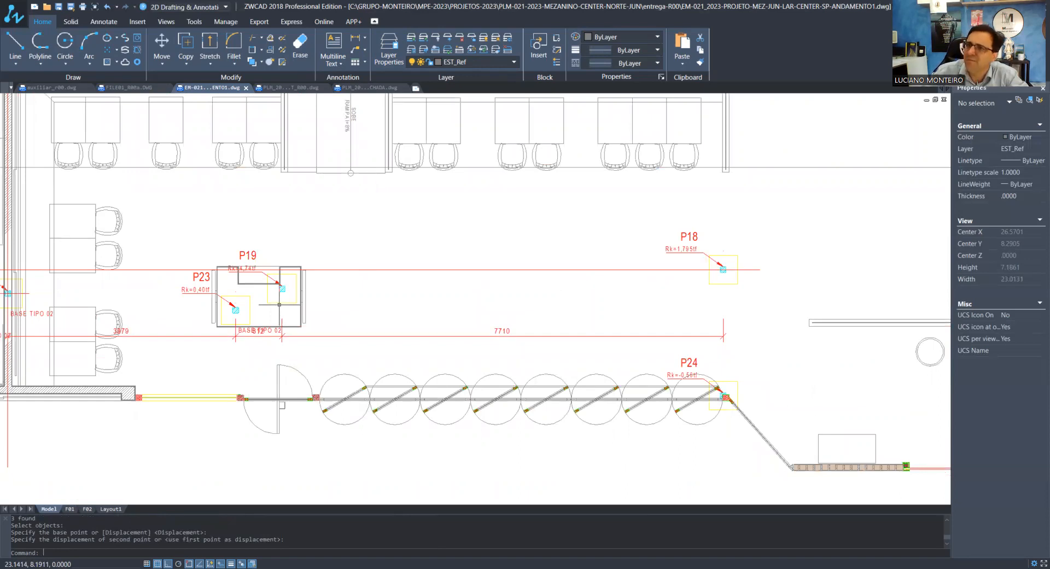
Reattach the P23 label's leader arrowhead to the lower edge of its pillar
{"action": "scroll", "coordinate": [279, 305], "scroll_direction": "up", "scroll_amount": 3}
{"action": "key", "text": "space"}
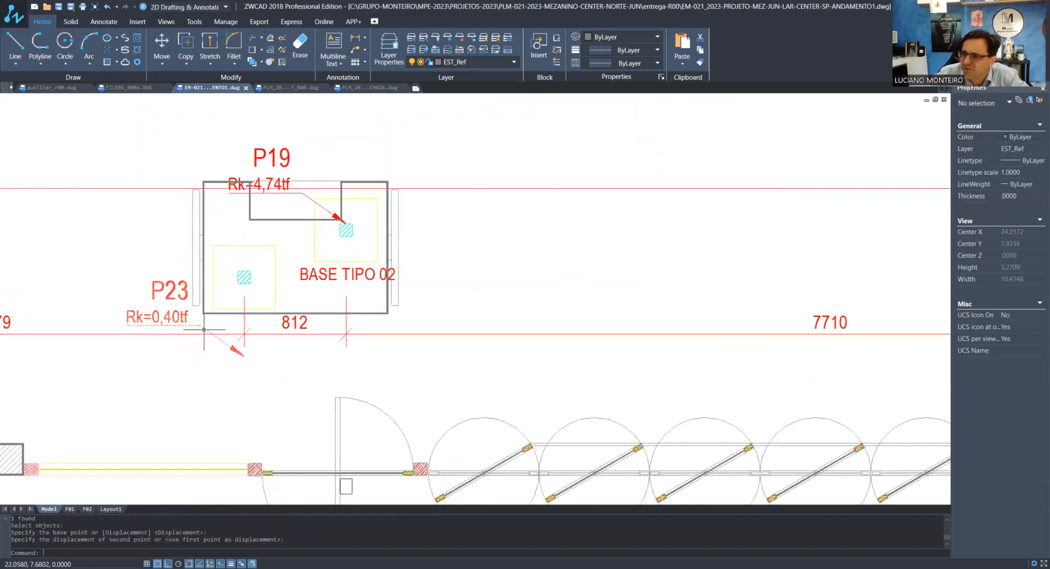
{"action": "left_click", "coordinate": [235, 351]}
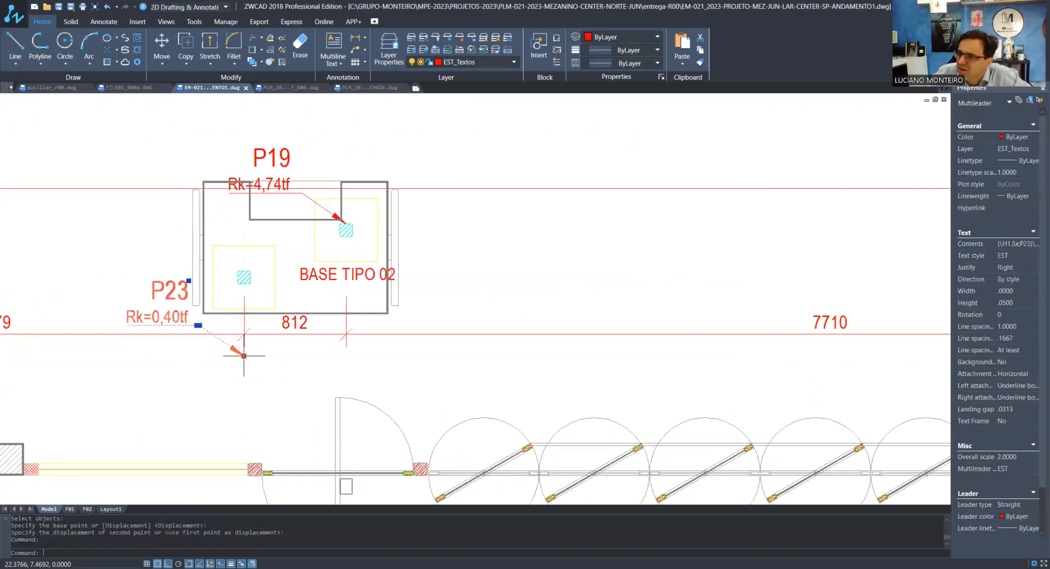
{"action": "left_click", "coordinate": [244, 356]}
{"action": "middle_click_drag", "start_coordinate": [244, 356], "coordinate": [260, 344]}
{"action": "left_click", "coordinate": [259, 272]}
{"action": "key", "text": "Escape"}
{"action": "key", "text": "Escape"}
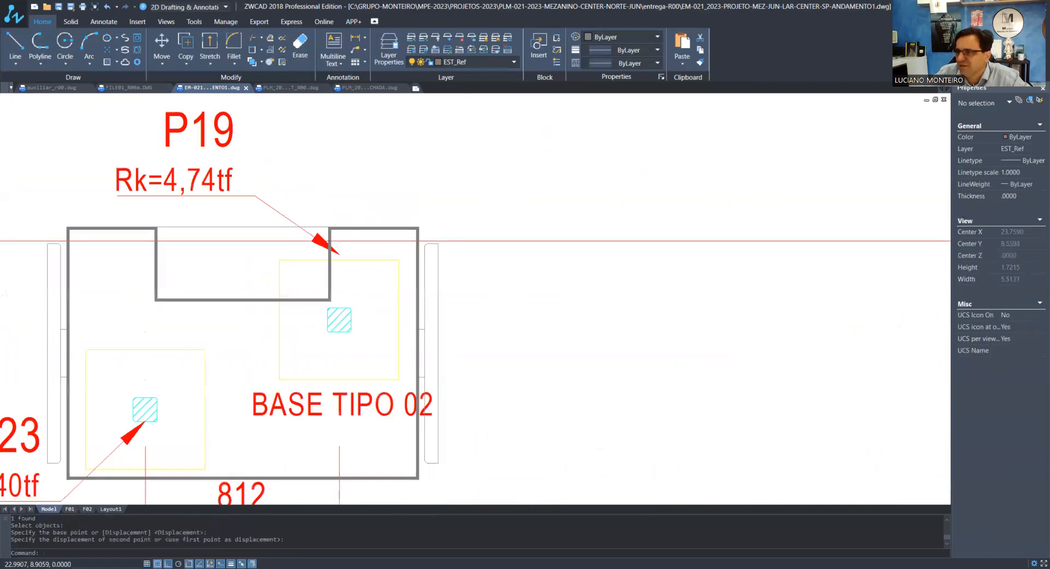
Move the P19 label's leader arrowhead straight down to the upper edge of its pillar
{"action": "left_click", "coordinate": [339, 253]}
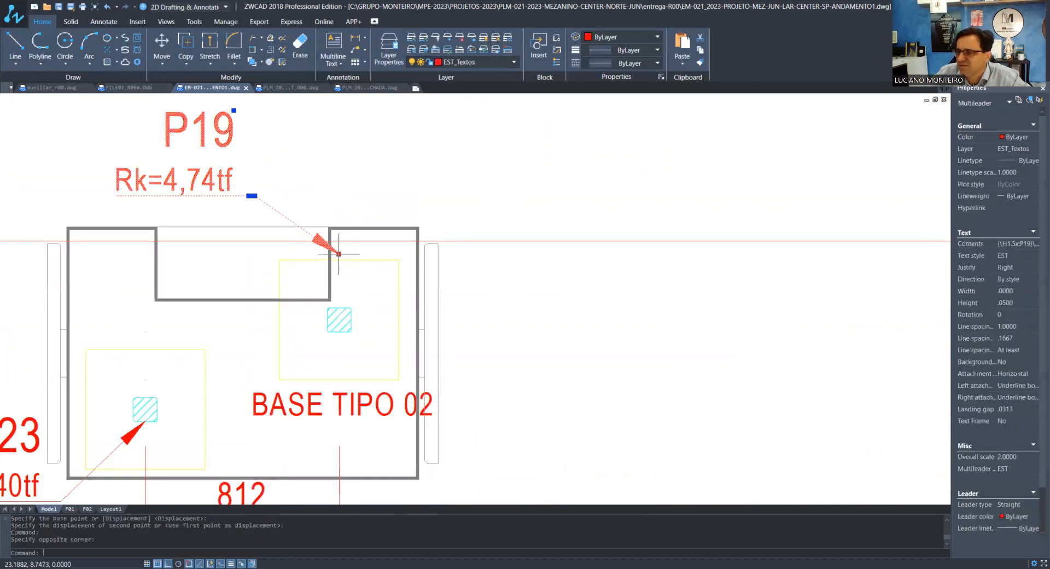
{"action": "left_click", "coordinate": [339, 253]}
{"action": "scroll", "coordinate": [338, 320], "scroll_direction": "up", "scroll_amount": 5}
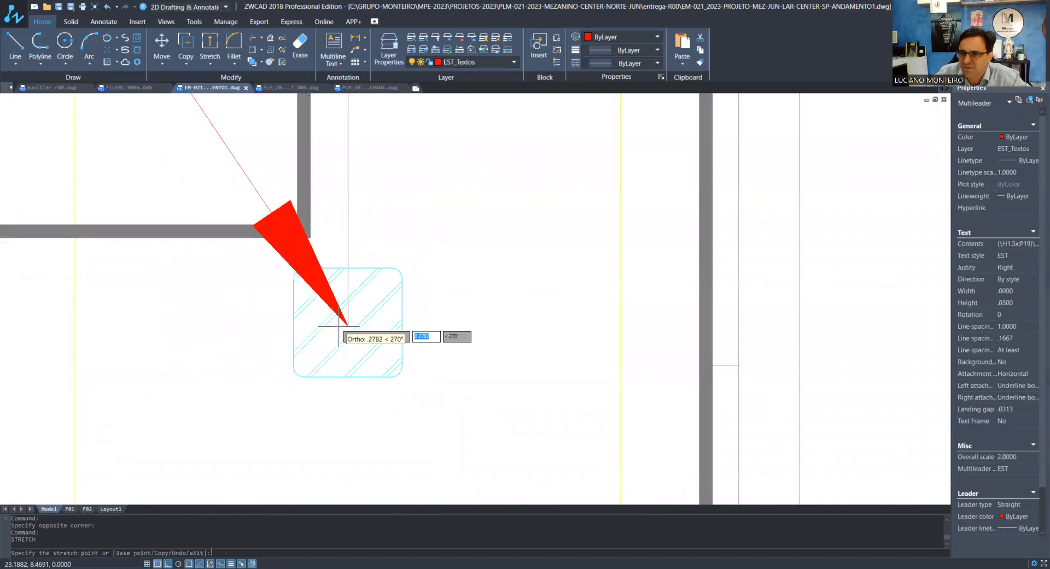
{"action": "scroll", "coordinate": [339, 327], "scroll_direction": "down", "scroll_amount": 7}
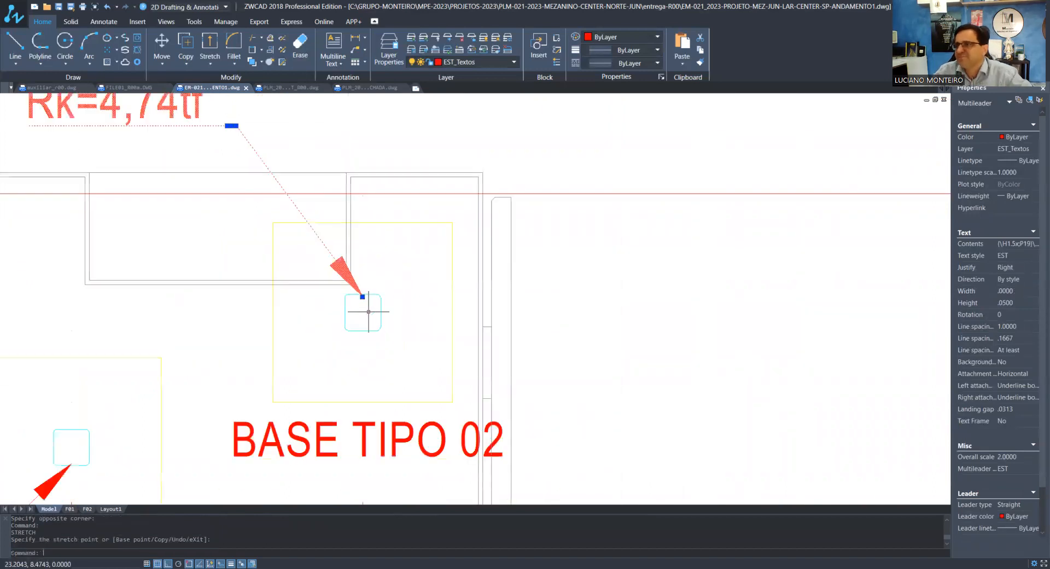
{"action": "key", "text": "Escape"}
{"action": "key", "text": "Escape"}
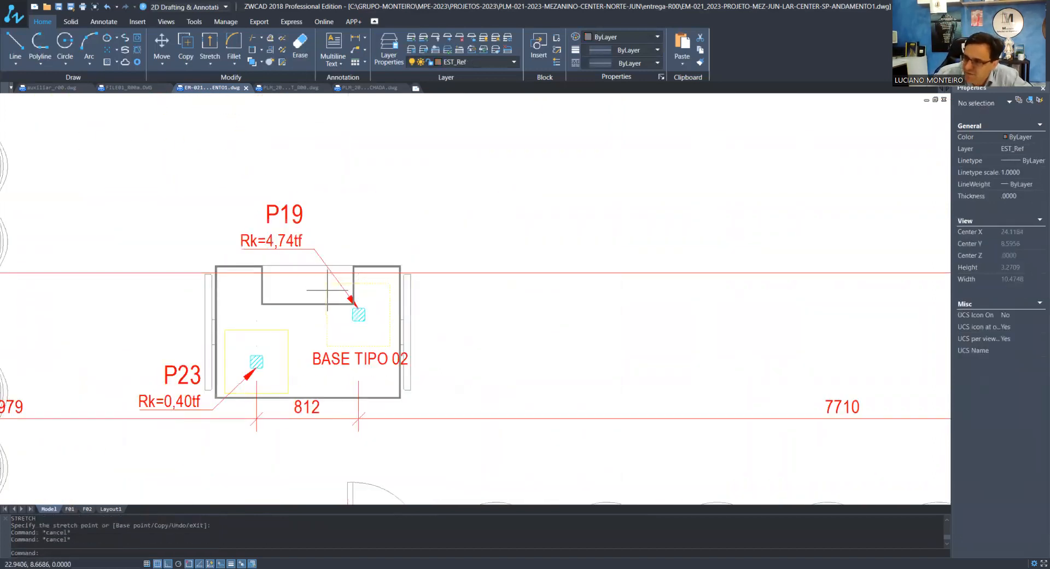
Shorten the vertical axis line through P16 so it ends just below that pillar
{"action": "scroll", "coordinate": [339, 292], "scroll_direction": "down", "scroll_amount": 4}
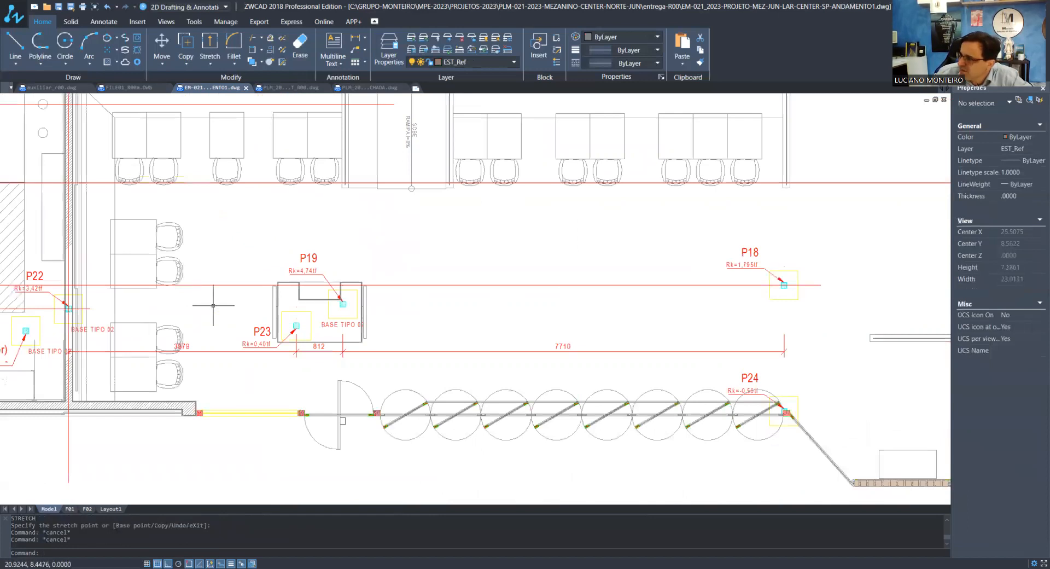
{"action": "scroll", "coordinate": [403, 307], "scroll_direction": "down", "scroll_amount": 1}
{"action": "scroll", "coordinate": [403, 307], "scroll_direction": "down", "scroll_amount": 2}
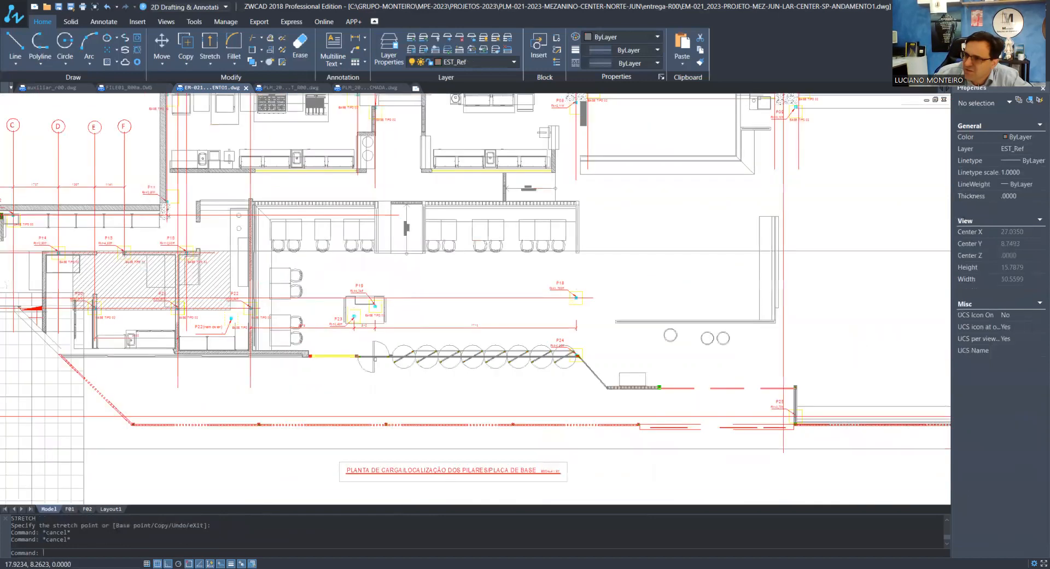
{"action": "scroll", "coordinate": [183, 327], "scroll_direction": "up", "scroll_amount": 3}
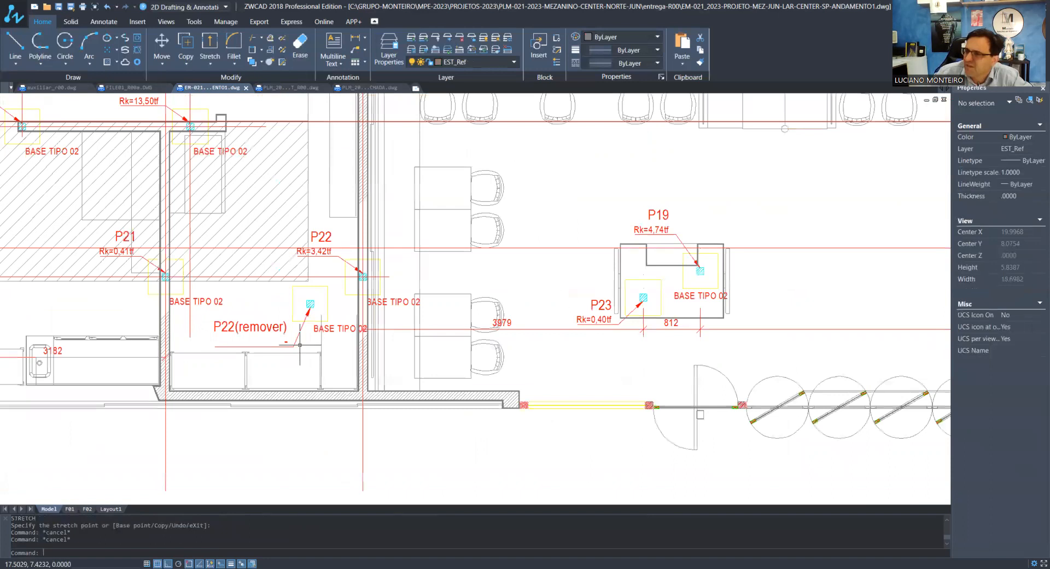
{"action": "left_click", "coordinate": [197, 327]}
{"action": "scroll", "coordinate": [197, 327], "scroll_direction": "down", "scroll_amount": 3}
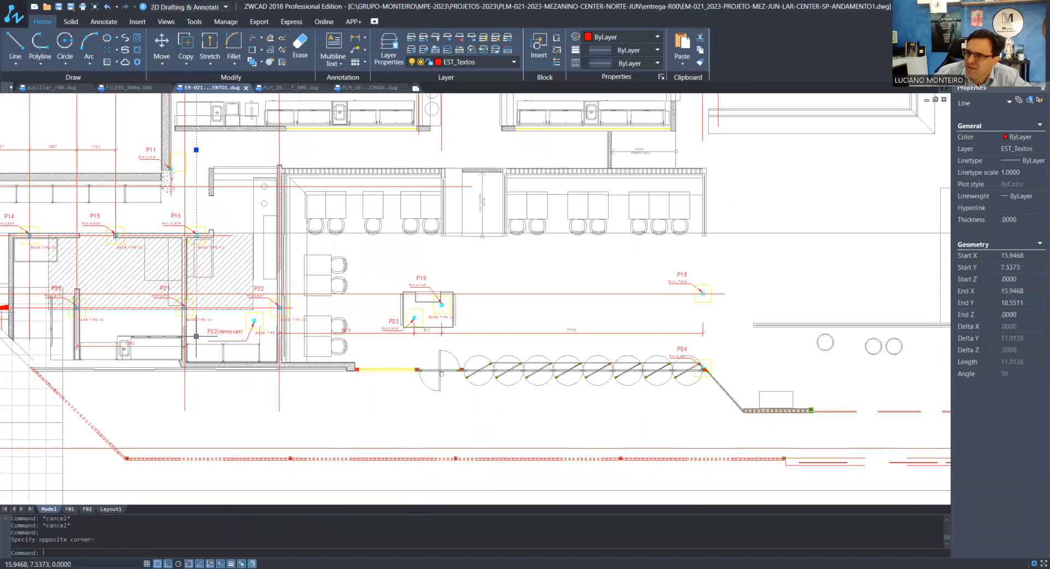
{"action": "left_click", "coordinate": [196, 336]}
{"action": "scroll", "coordinate": [197, 335], "scroll_direction": "up", "scroll_amount": 5}
{"action": "scroll", "coordinate": [196, 336], "scroll_direction": "down", "scroll_amount": 3}
{"action": "key", "text": "Escape"}
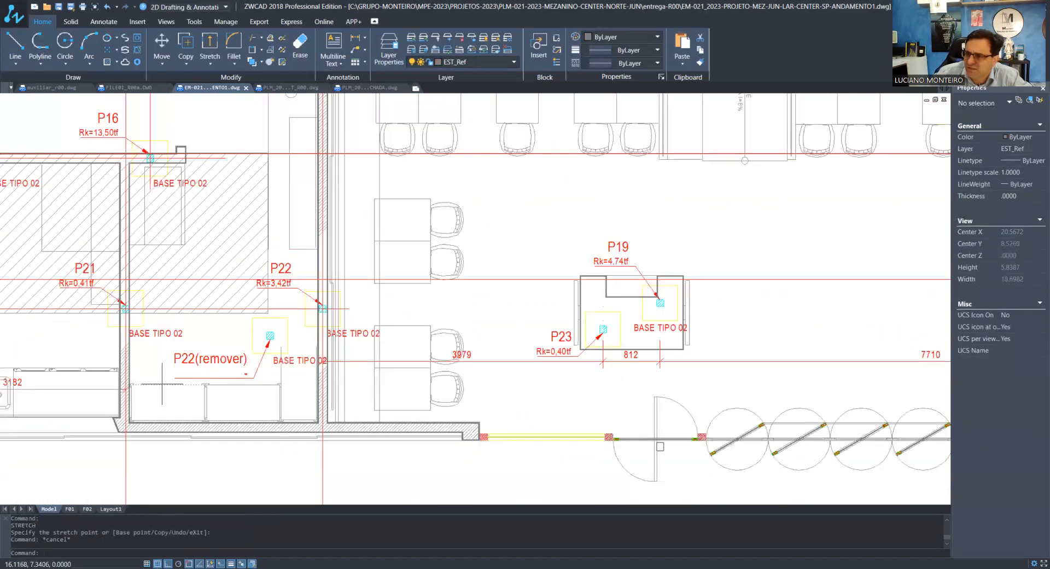
Shorten the vertical axis lines through P21 and P22 so they no longer extend below the lower wall
{"action": "scroll", "coordinate": [244, 442], "scroll_direction": "down", "scroll_amount": 5}
{"action": "scroll", "coordinate": [221, 428], "scroll_direction": "up", "scroll_amount": 3}
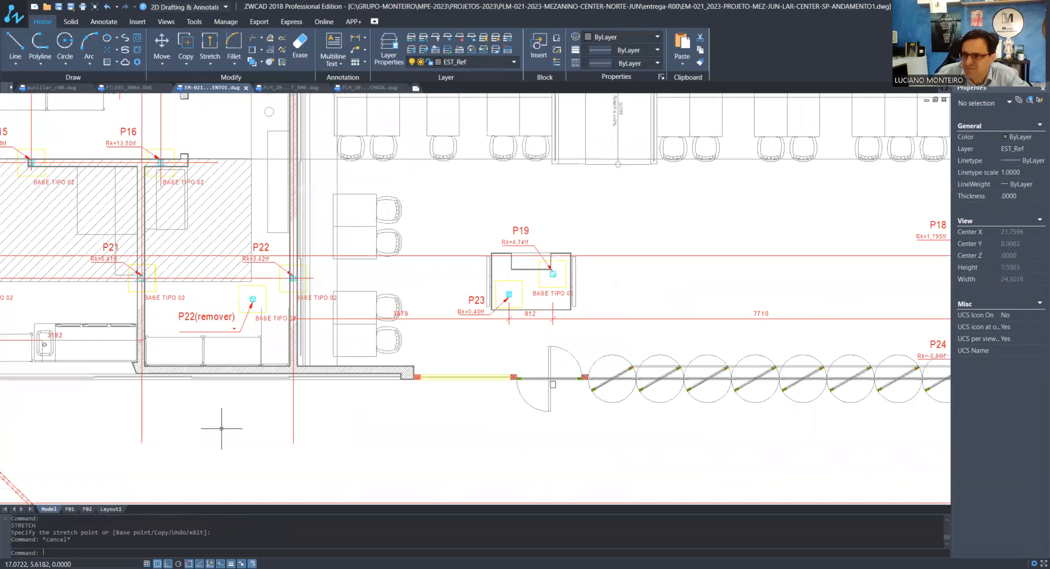
{"action": "scroll", "coordinate": [227, 356], "scroll_direction": "up", "scroll_amount": 2}
{"action": "scroll", "coordinate": [230, 359], "scroll_direction": "down", "scroll_amount": 4}
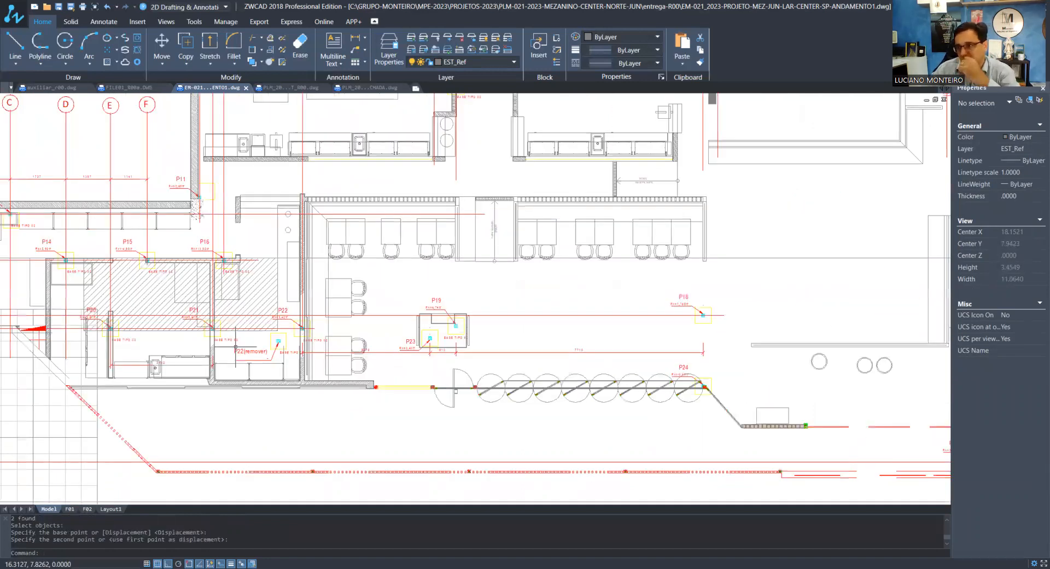
Purge all unused items from the drawing
{"action": "scroll", "coordinate": [518, 376], "scroll_direction": "down", "scroll_amount": 1}
{"action": "scroll", "coordinate": [406, 349], "scroll_direction": "down", "scroll_amount": 1}
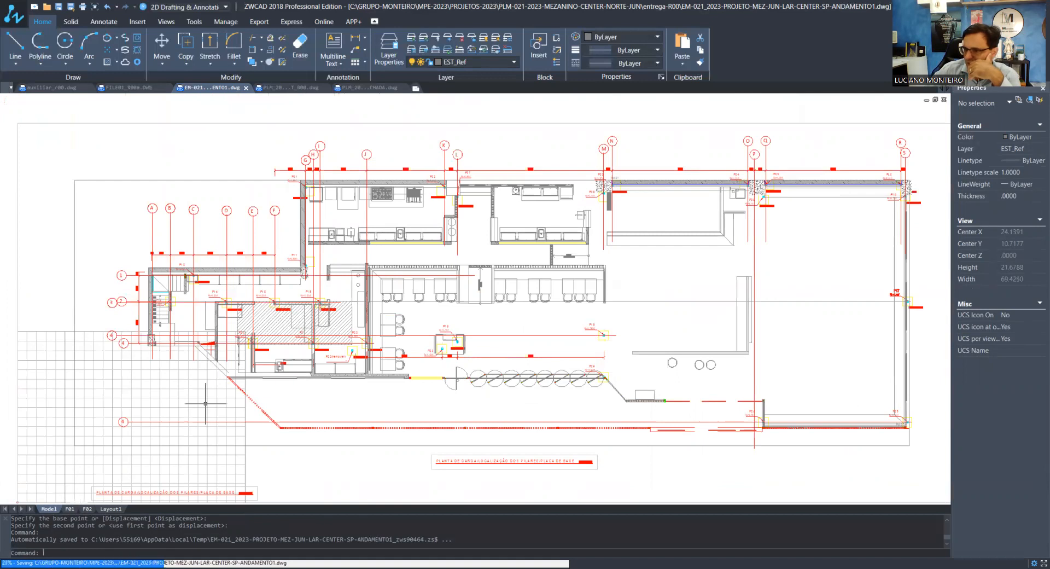
{"action": "scroll", "coordinate": [473, 376], "scroll_direction": "up", "scroll_amount": 3}
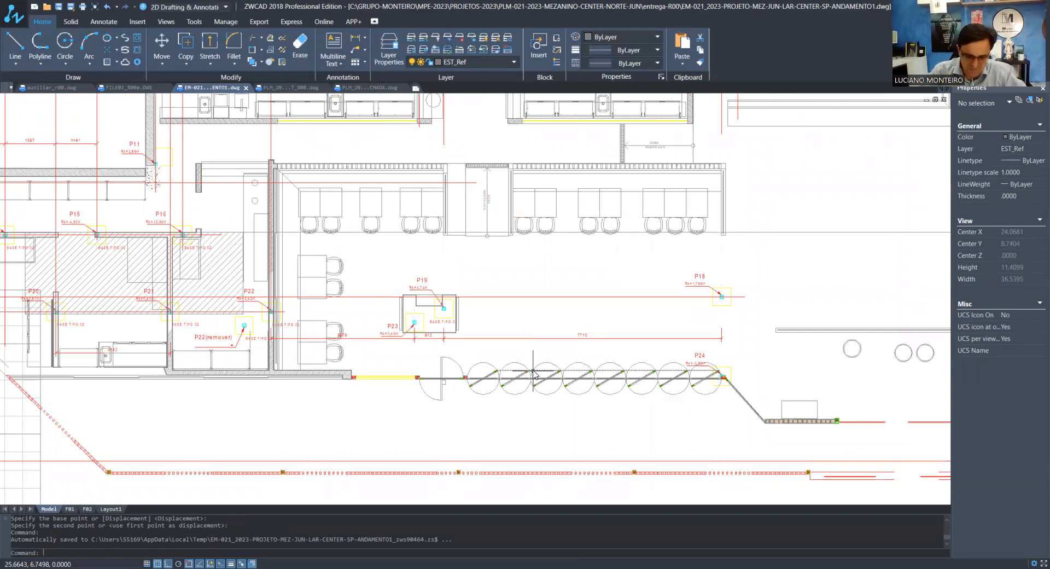
{"action": "type", "text": "purge"}
{"action": "key", "text": "Return"}
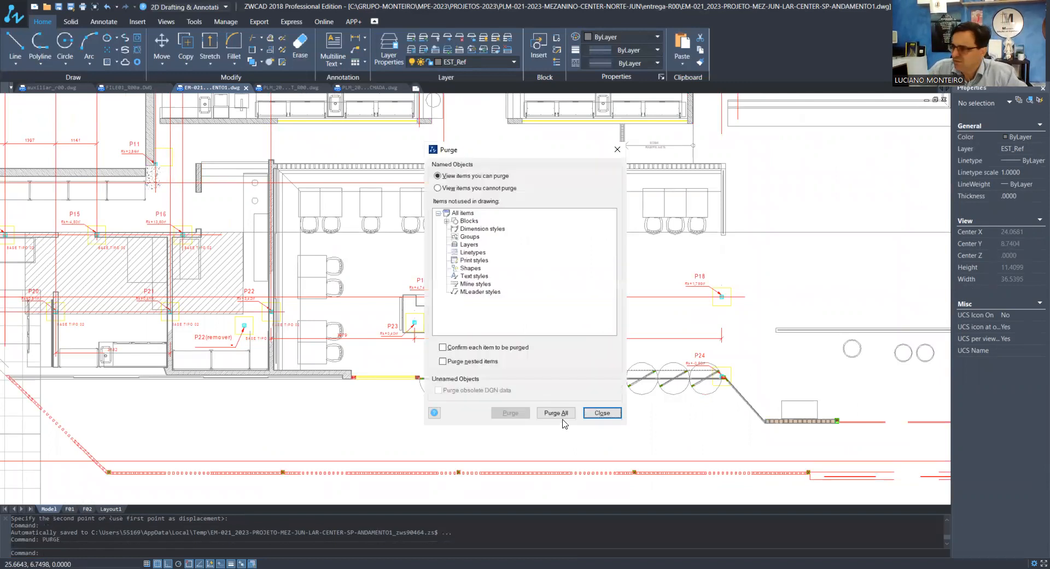
{"action": "left_click", "coordinate": [566, 418]}
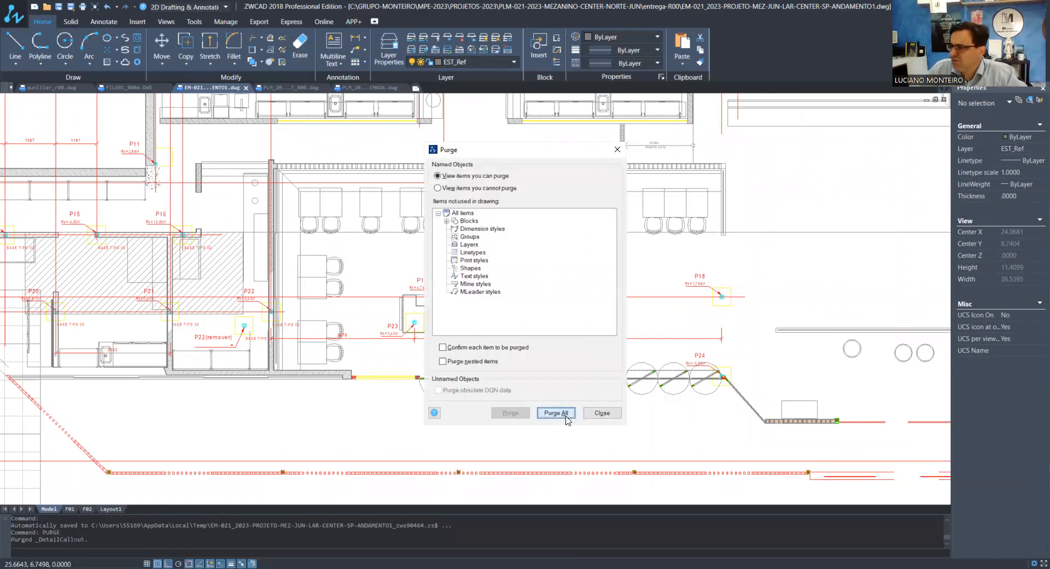
{"action": "left_click", "coordinate": [569, 416]}
{"action": "left_click", "coordinate": [602, 413]}
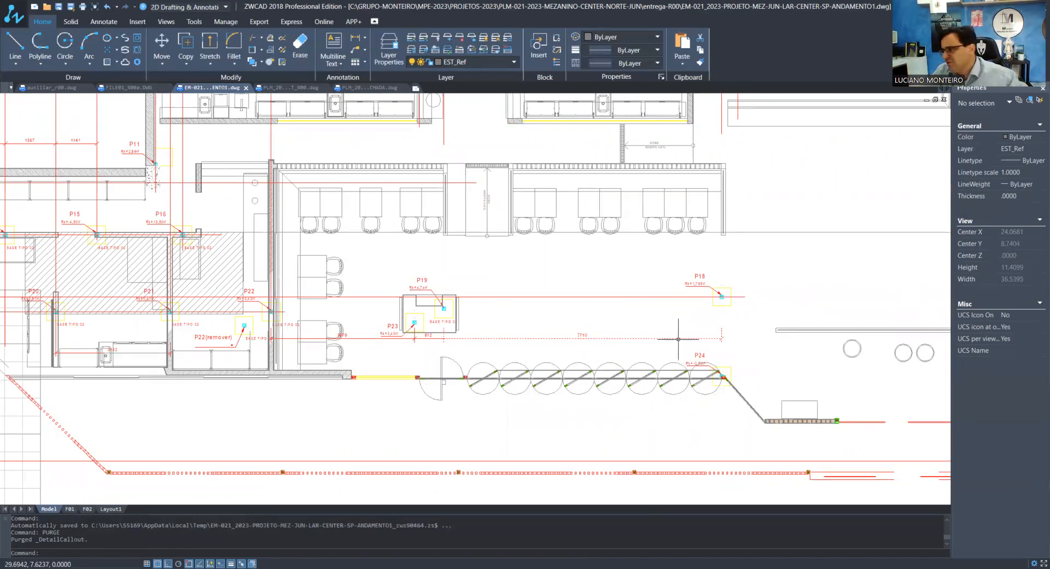
Copy the axis 4 bubble and line so that a horizontal axis passes through the centre of pillar P24
{"action": "type", "text": "co"}
{"action": "key", "text": "Return"}
{"action": "key", "text": "Escape"}
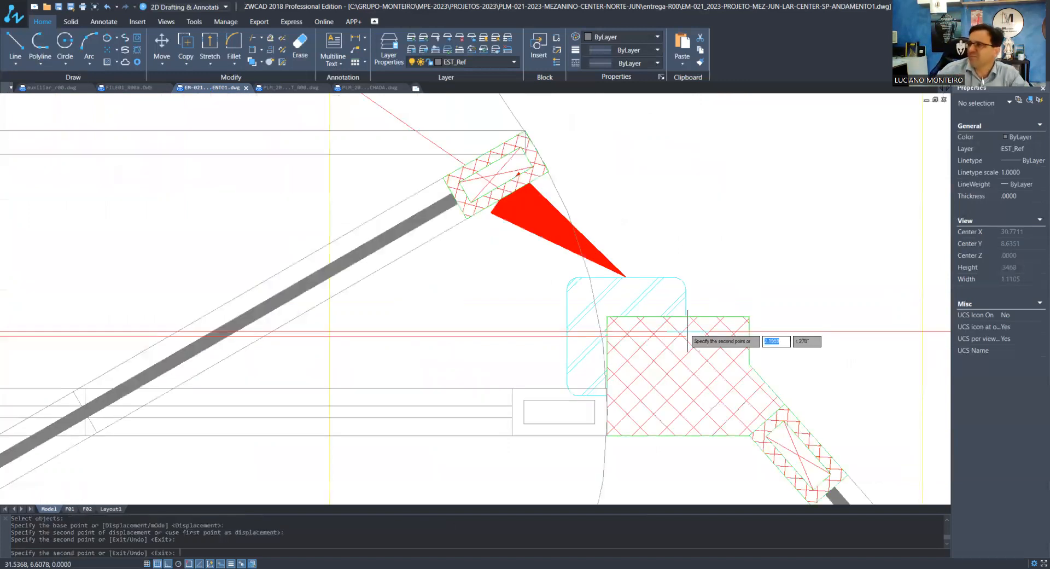
{"action": "key", "text": "Escape"}
{"action": "key", "text": "Escape"}
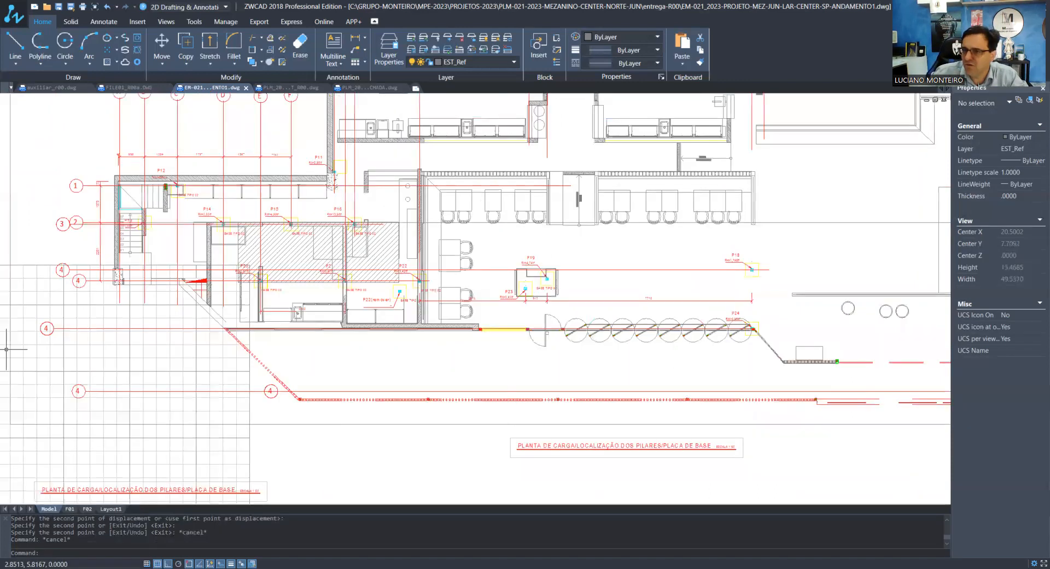
Erase the surplus axis 4 bubble beside the slanted boundary below P20
{"action": "scroll", "coordinate": [251, 393], "scroll_direction": "up", "scroll_amount": 2}
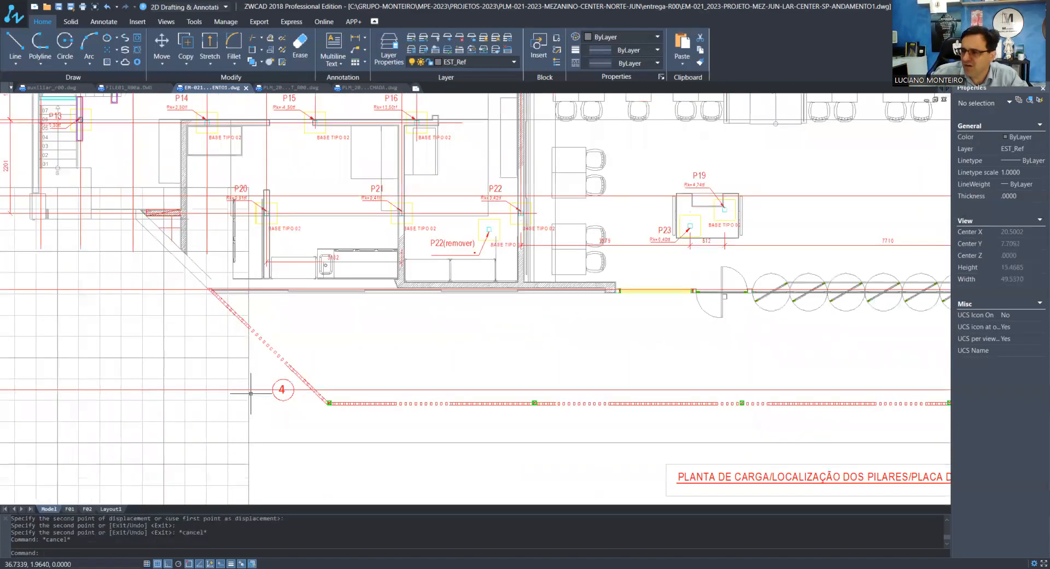
{"action": "scroll", "coordinate": [250, 393], "scroll_direction": "up", "scroll_amount": 1}
{"action": "left_click", "coordinate": [227, 366]}
{"action": "left_click", "coordinate": [359, 419]}
{"action": "type", "text": "e"}
{"action": "key", "text": "Return"}
{"action": "scroll", "coordinate": [358, 417], "scroll_direction": "down", "scroll_amount": 3}
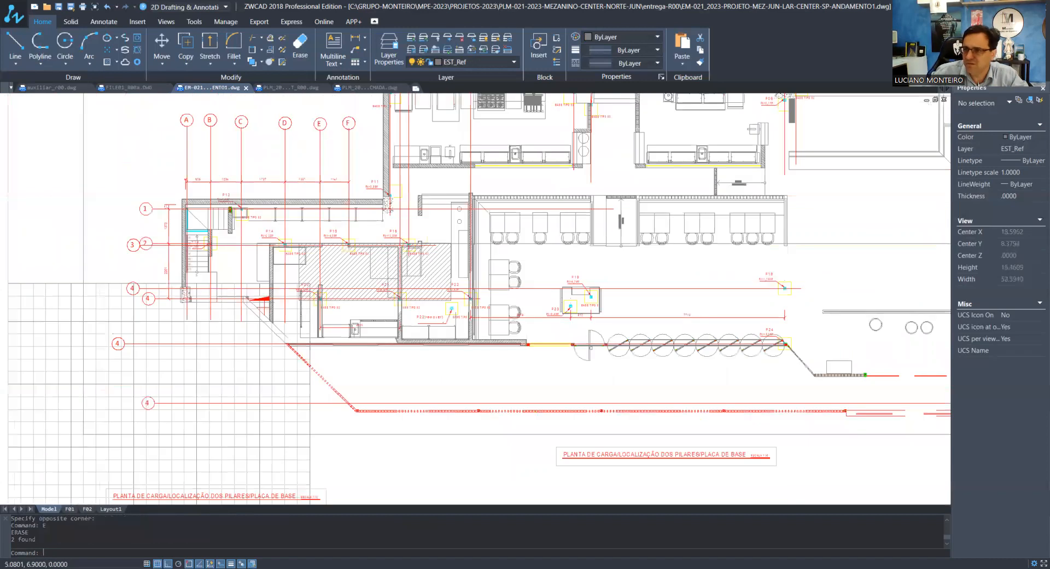
Bring the P24 axis bubble horizontally closer to the column of numbered axis bubbles
{"action": "scroll", "coordinate": [98, 330], "scroll_direction": "up", "scroll_amount": 3}
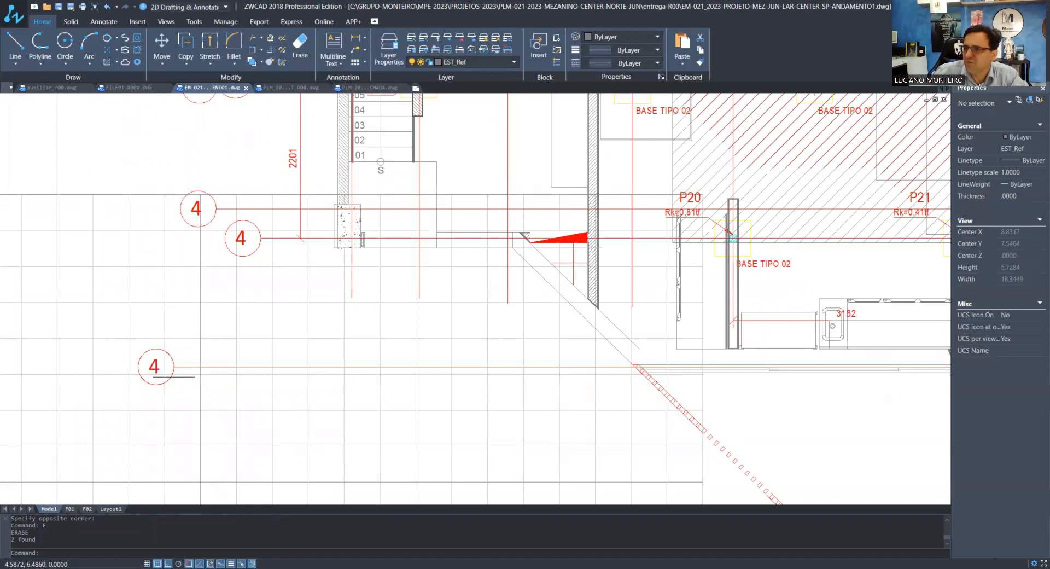
{"action": "scroll", "coordinate": [209, 258], "scroll_direction": "down", "scroll_amount": 5}
{"action": "scroll", "coordinate": [209, 259], "scroll_direction": "up", "scroll_amount": 5}
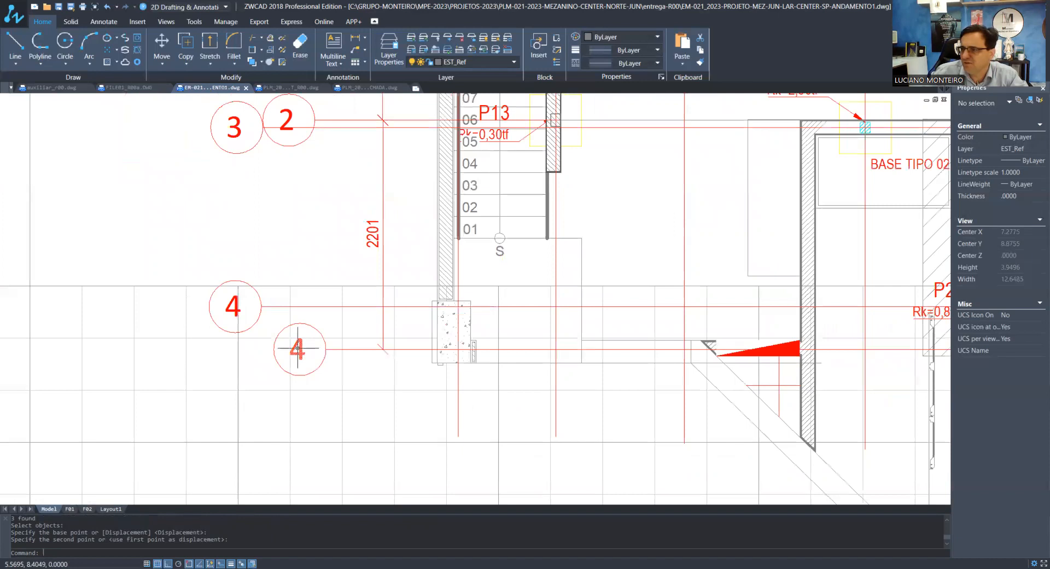
{"action": "scroll", "coordinate": [297, 349], "scroll_direction": "down", "scroll_amount": 5}
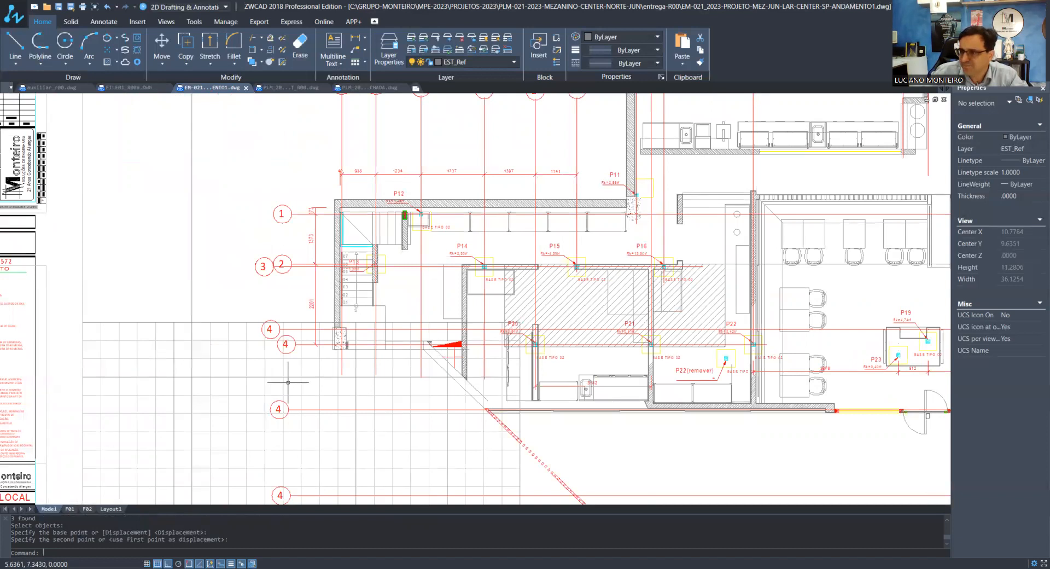
Draw a vertical guide line beside the numbered axis bubbles and align the P24 and P20–P22 axis bubbles with it
{"action": "middle_click_drag", "start_coordinate": [289, 383], "coordinate": [289, 274]}
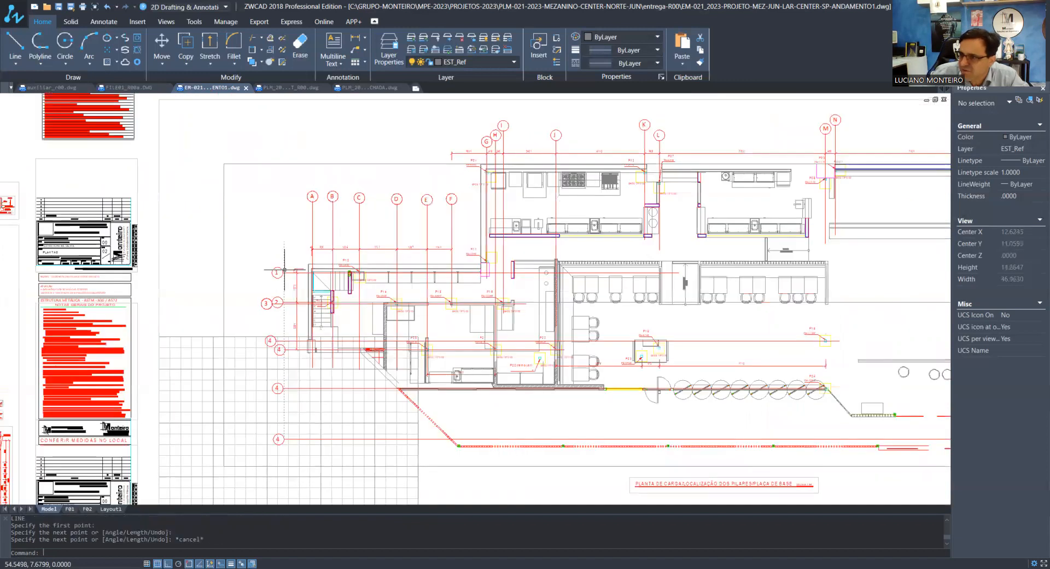
{"action": "scroll", "coordinate": [290, 264], "scroll_direction": "up", "scroll_amount": 3}
{"action": "scroll", "coordinate": [260, 279], "scroll_direction": "up", "scroll_amount": 8}
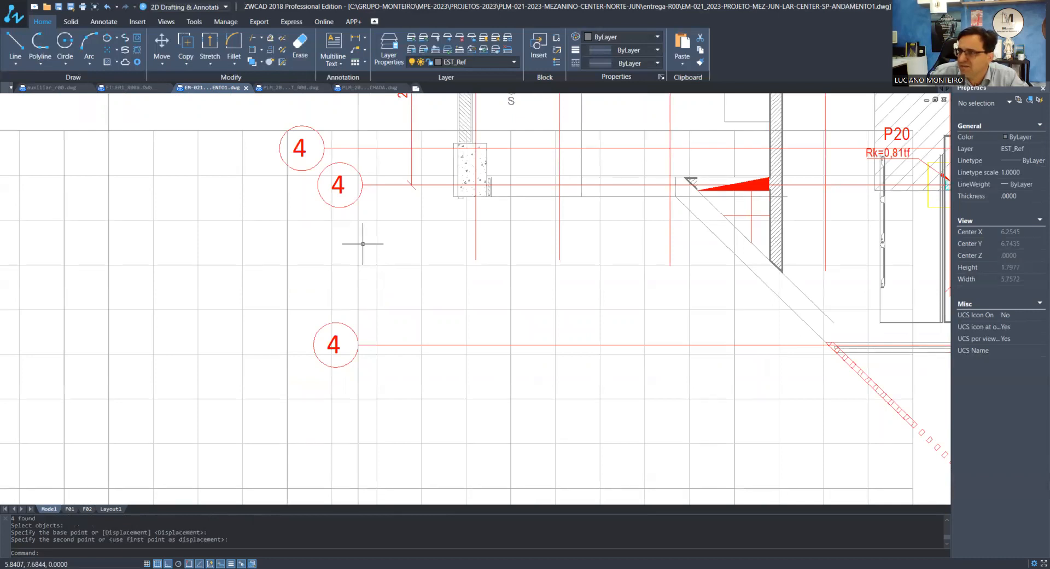
{"action": "scroll", "coordinate": [363, 243], "scroll_direction": "up", "scroll_amount": 3}
{"action": "scroll", "coordinate": [334, 411], "scroll_direction": "down", "scroll_amount": 3}
{"action": "scroll", "coordinate": [281, 311], "scroll_direction": "up", "scroll_amount": 3}
{"action": "scroll", "coordinate": [281, 311], "scroll_direction": "down", "scroll_amount": 2}
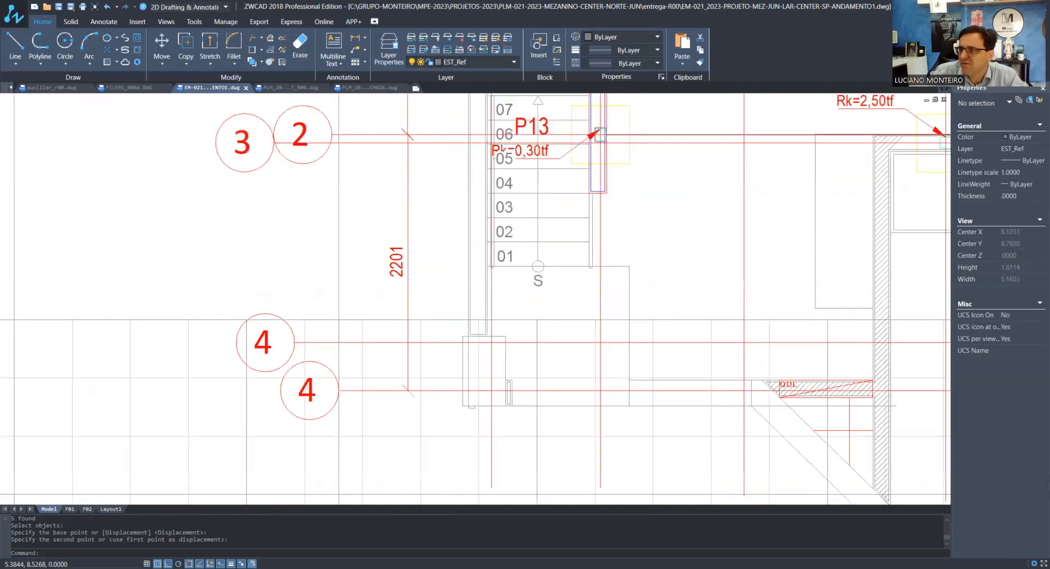
Align the axis 2 and axis 1 bubbles with the vertical guide line, adjusting their line ends to match
{"action": "scroll", "coordinate": [322, 137], "scroll_direction": "up", "scroll_amount": 4}
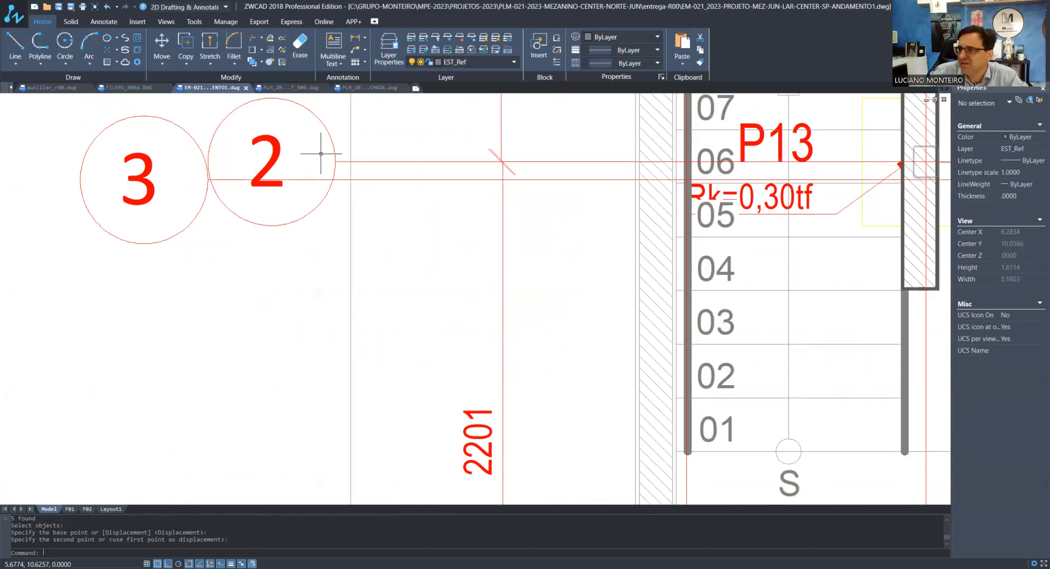
{"action": "scroll", "coordinate": [300, 328], "scroll_direction": "down", "scroll_amount": 3}
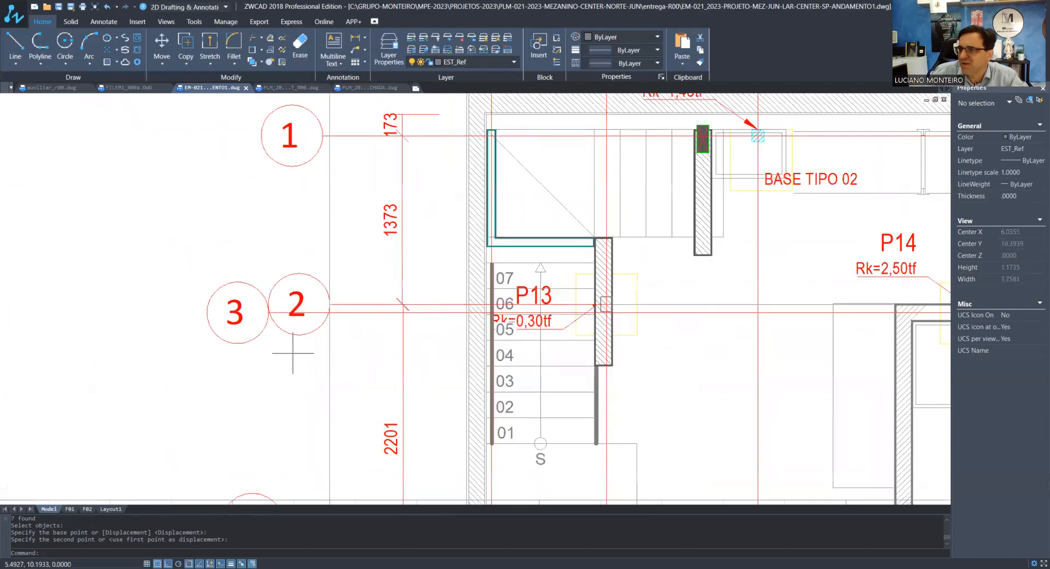
{"action": "scroll", "coordinate": [292, 353], "scroll_direction": "down", "scroll_amount": 2}
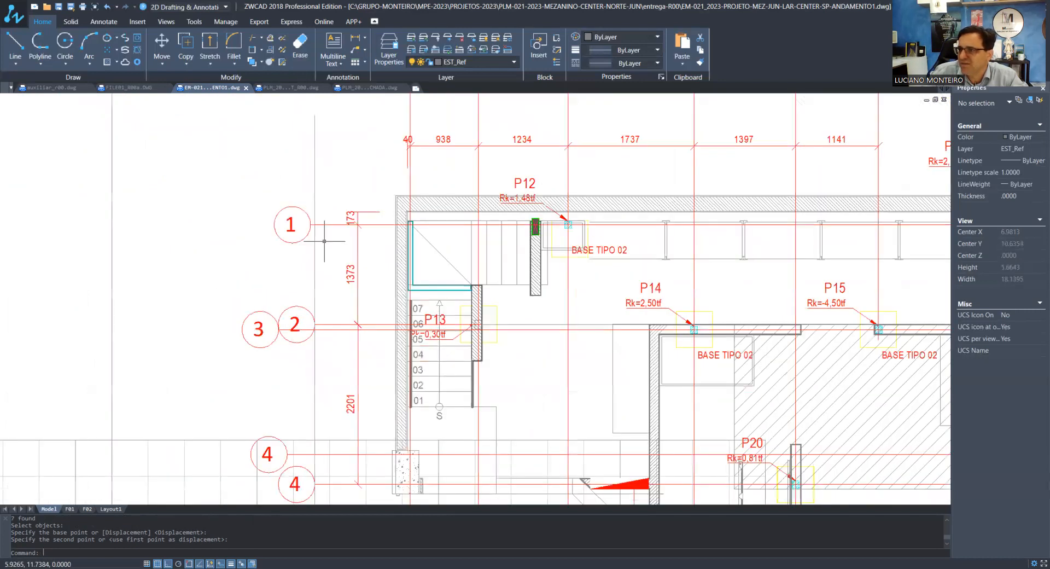
{"action": "scroll", "coordinate": [317, 243], "scroll_direction": "up", "scroll_amount": 4}
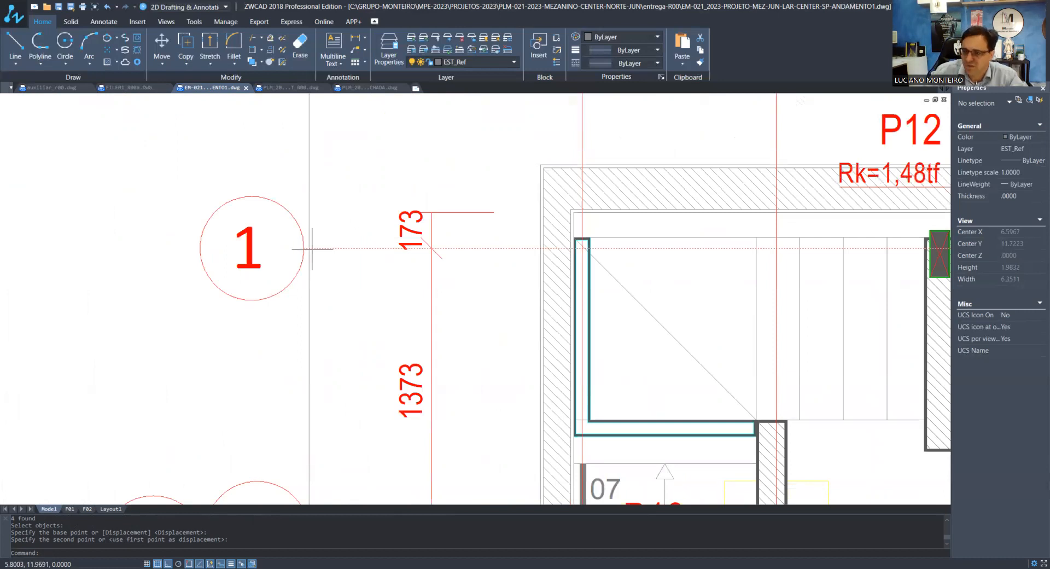
{"action": "scroll", "coordinate": [301, 235], "scroll_direction": "down", "scroll_amount": 5}
Erase the vertical guide line beside the numbered axis bubbles
{"action": "left_click", "coordinate": [311, 224]}
{"action": "left_click", "coordinate": [295, 211]}
{"action": "type", "text": "E"}
{"action": "key", "text": "Return"}
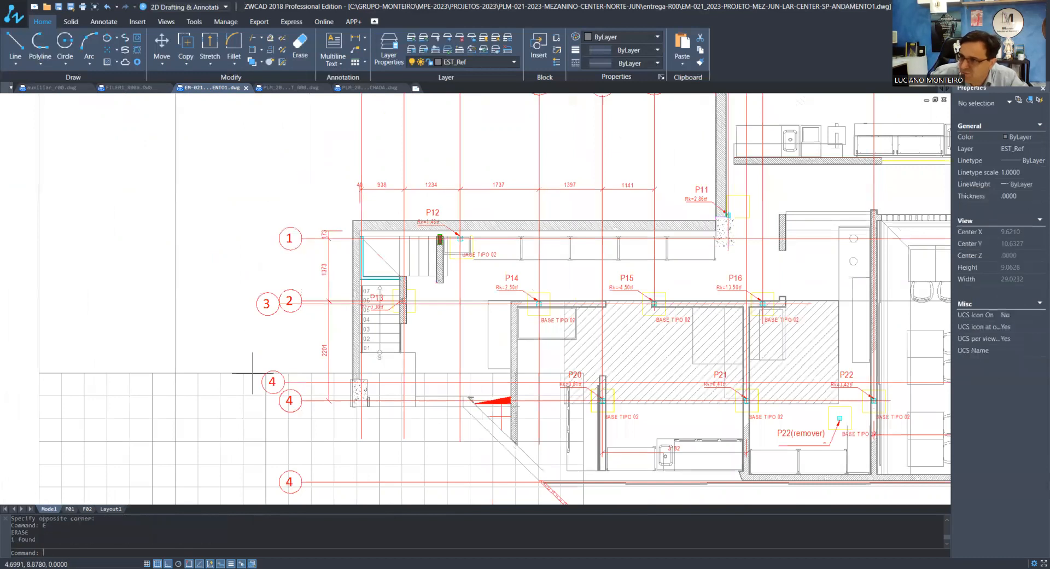
{"action": "scroll", "coordinate": [275, 313], "scroll_direction": "up", "scroll_amount": 3}
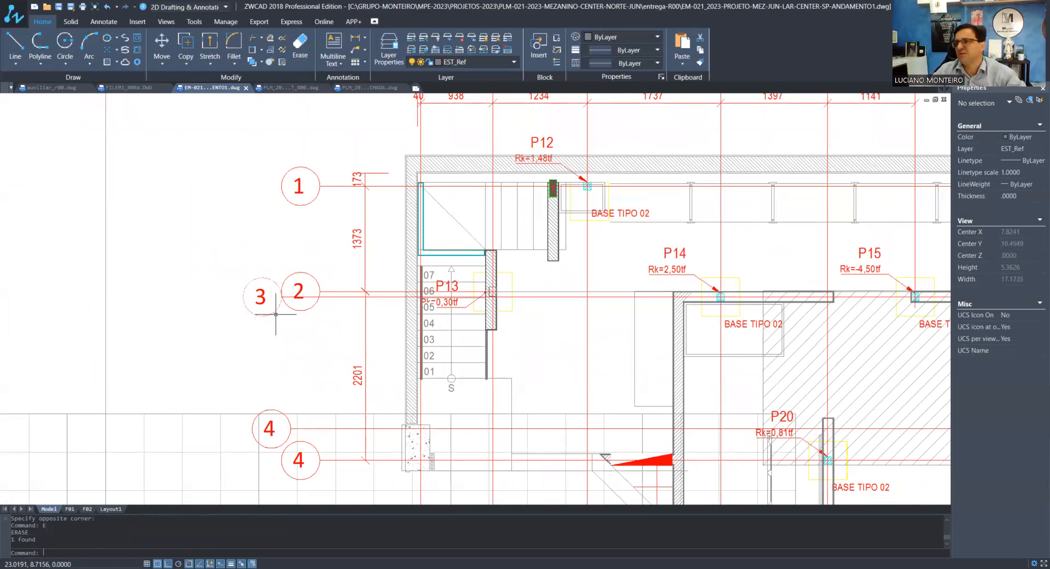
Trim the axis 3 line where it crosses the axis 2 bubble
{"action": "scroll", "coordinate": [274, 311], "scroll_direction": "up", "scroll_amount": 3}
{"action": "type", "text": "TR"}
{"action": "key", "text": "Return"}
{"action": "left_click", "coordinate": [296, 289]}
{"action": "key", "text": "Return"}
{"action": "left_click", "coordinate": [306, 282]}
{"action": "key", "text": "Return"}
{"action": "scroll", "coordinate": [297, 251], "scroll_direction": "down", "scroll_amount": 3}
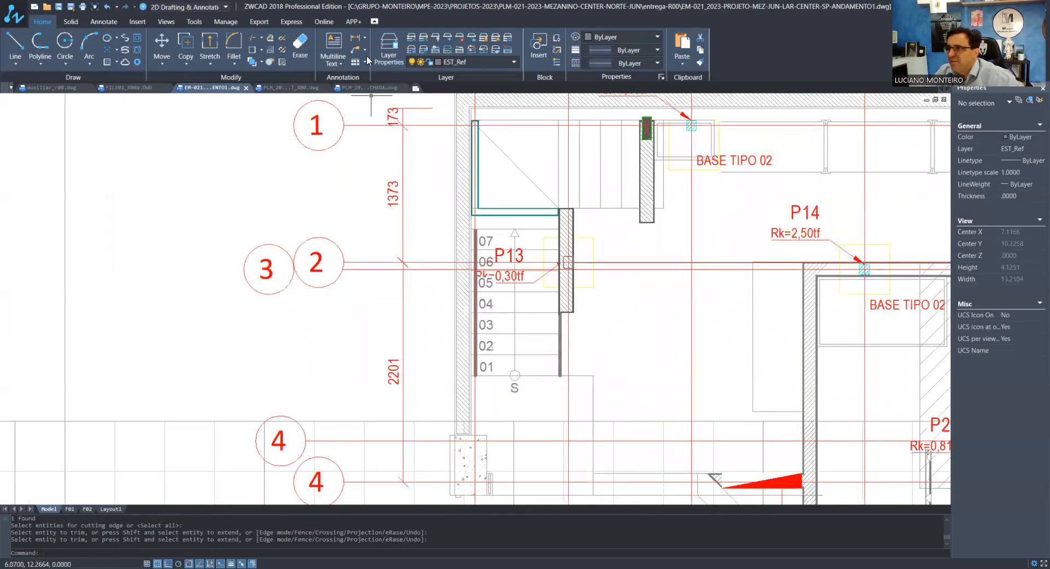
Add vertical linear dimensions between consecutive numbered axes, from axis 2 down to the lowest axis
{"action": "left_click", "coordinate": [355, 37]}
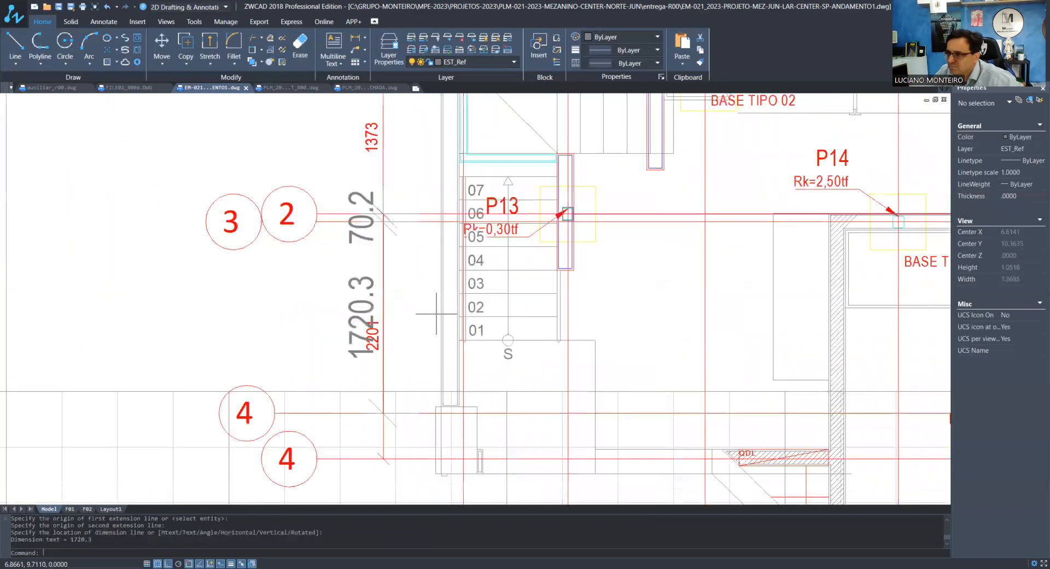
{"action": "scroll", "coordinate": [433, 417], "scroll_direction": "up", "scroll_amount": 4}
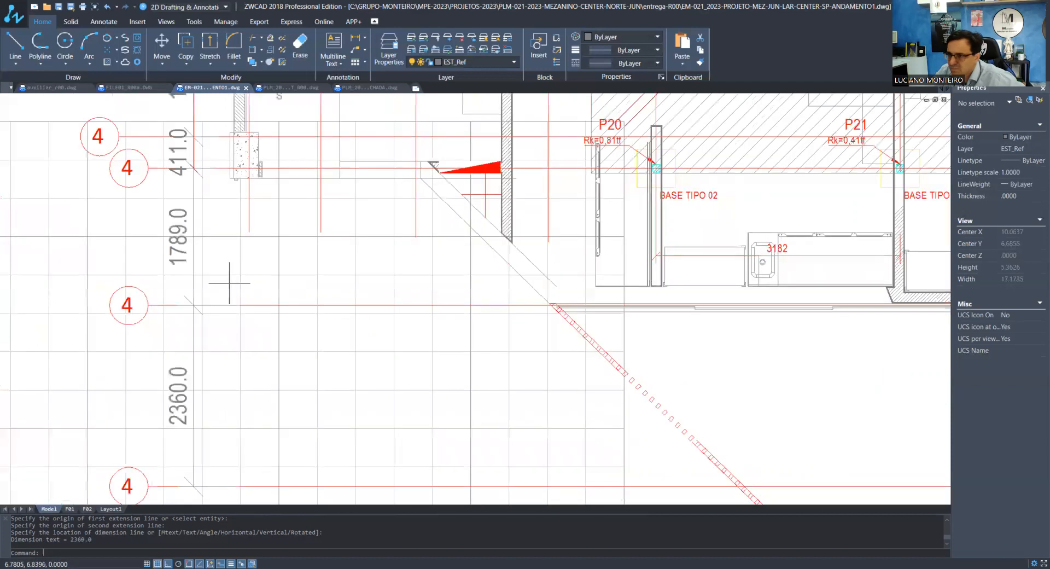
{"action": "scroll", "coordinate": [362, 310], "scroll_direction": "down", "scroll_amount": 5}
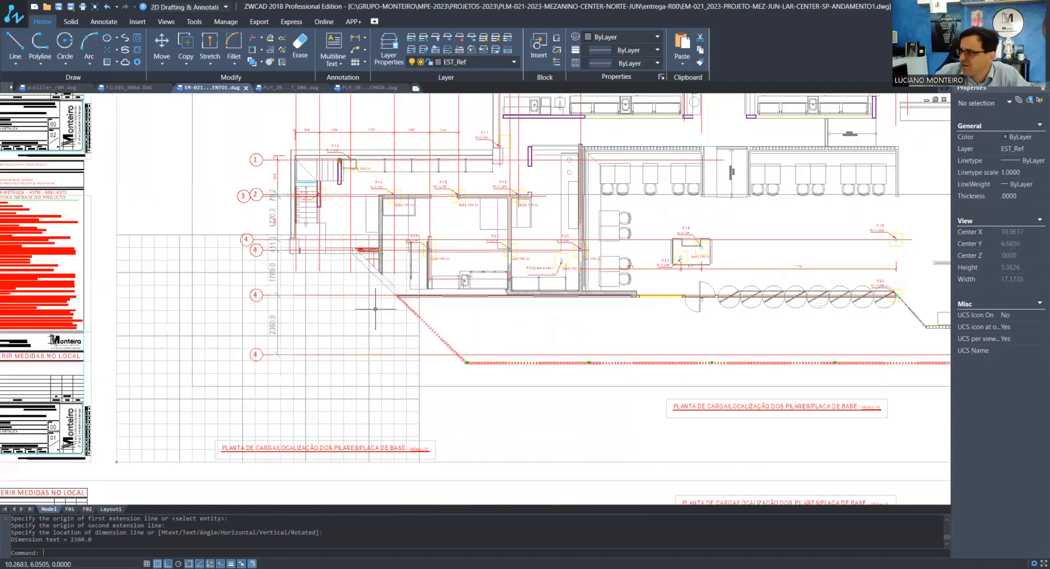
{"action": "scroll", "coordinate": [337, 288], "scroll_direction": "up", "scroll_amount": 5}
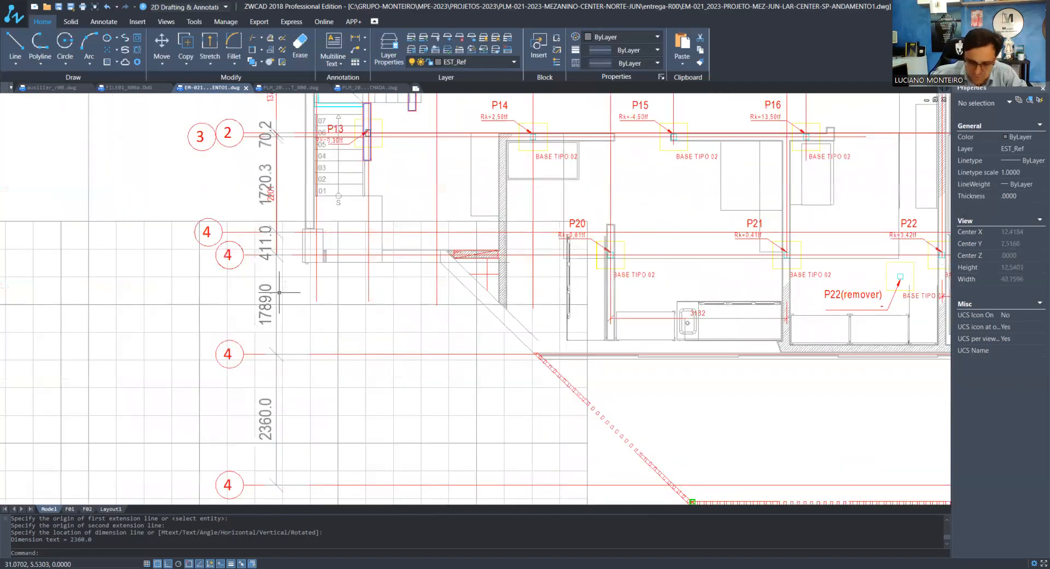
{"action": "scroll", "coordinate": [274, 295], "scroll_direction": "up", "scroll_amount": 2}
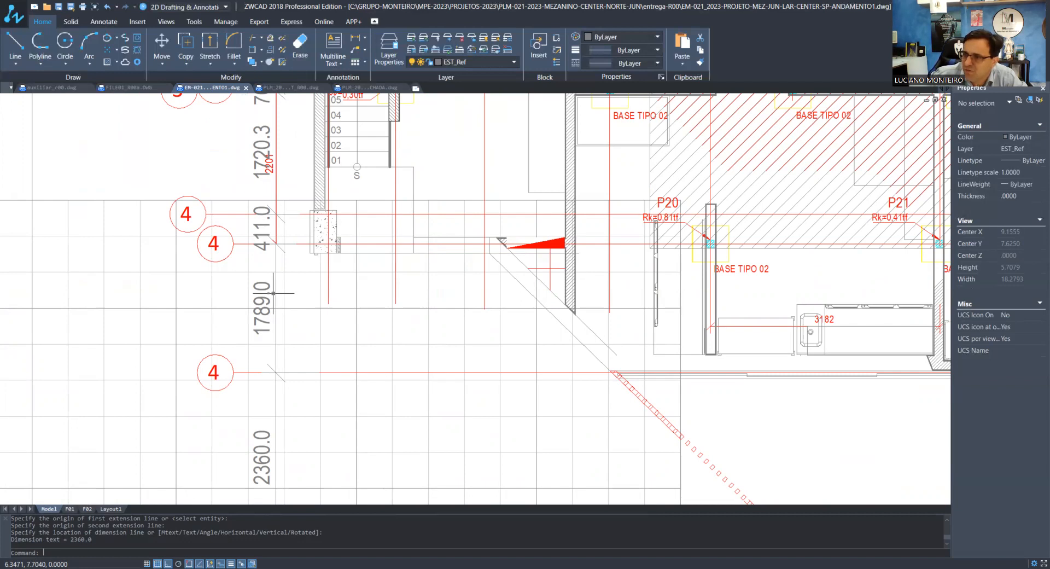
Erase the old 2201 dimension that overlaps the new vertical dimensions beside the numbered axes
{"action": "scroll", "coordinate": [286, 110], "scroll_direction": "up", "scroll_amount": 6}
{"action": "left_click", "coordinate": [220, 328]}
{"action": "key", "text": "e"}
{"action": "key", "text": "Return"}
{"action": "scroll", "coordinate": [203, 302], "scroll_direction": "down", "scroll_amount": 6}
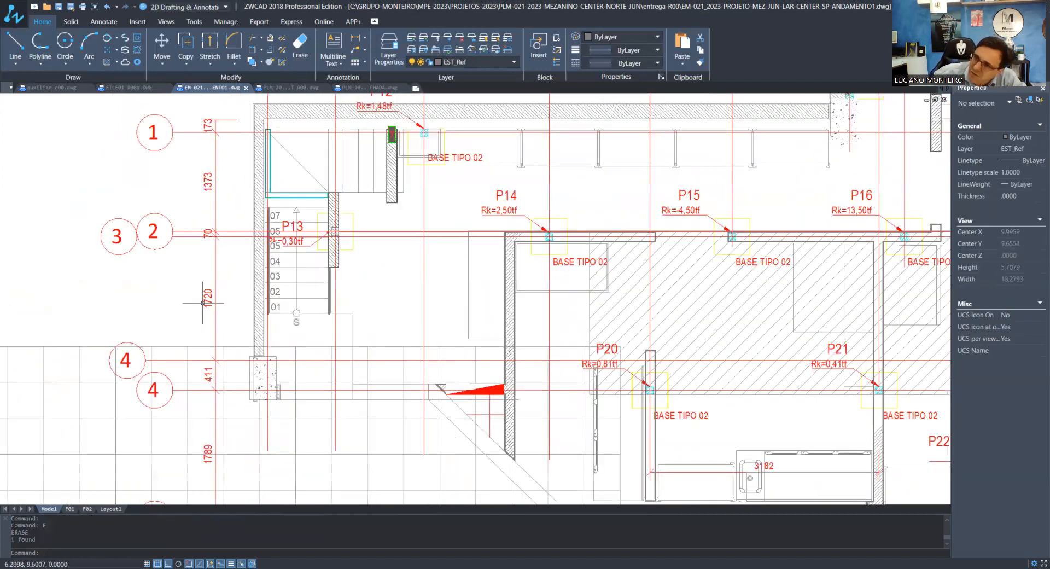
Renumber the P20–P22 axis bubble as 5 and the axis bubble below it as 6
{"action": "scroll", "coordinate": [203, 303], "scroll_direction": "down", "scroll_amount": 2}
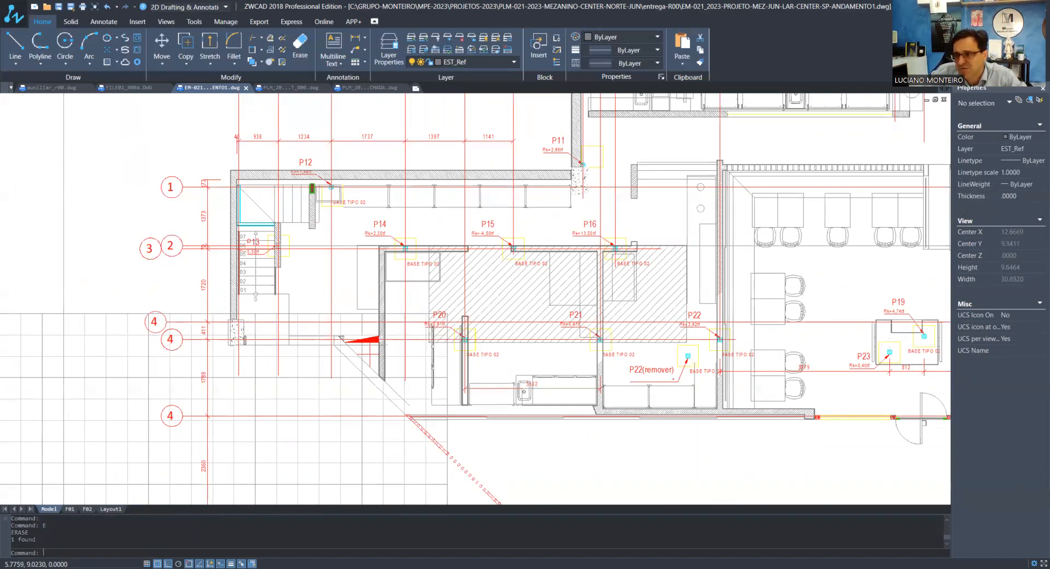
{"action": "scroll", "coordinate": [173, 341], "scroll_direction": "up", "scroll_amount": 1}
{"action": "type", "text": "ED"}
{"action": "key", "text": "Return"}
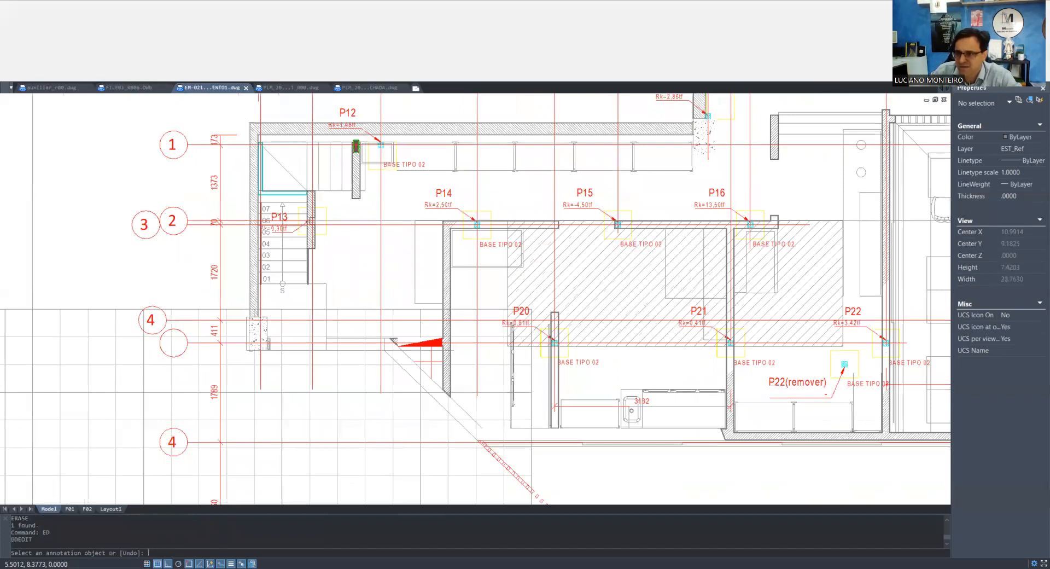
{"action": "type", "text": "5"}
{"action": "left_click", "coordinate": [241, 317]}
{"action": "middle_click_drag", "start_coordinate": [240, 317], "coordinate": [220, 242]}
{"action": "left_click", "coordinate": [152, 366]}
{"action": "type", "text": "6"}
{"action": "key", "text": "Return"}
{"action": "scroll", "coordinate": [154, 496], "scroll_direction": "down", "scroll_amount": 1}
Renumber the lowest horizontal axis bubble as 7
{"action": "middle_click_drag", "start_coordinate": [154, 497], "coordinate": [170, 377]}
{"action": "left_click", "coordinate": [169, 377]}
{"action": "type", "text": "7"}
{"action": "left_click", "coordinate": [246, 353]}
{"action": "key", "text": "Return"}
{"action": "scroll", "coordinate": [245, 352], "scroll_direction": "down", "scroll_amount": 3}
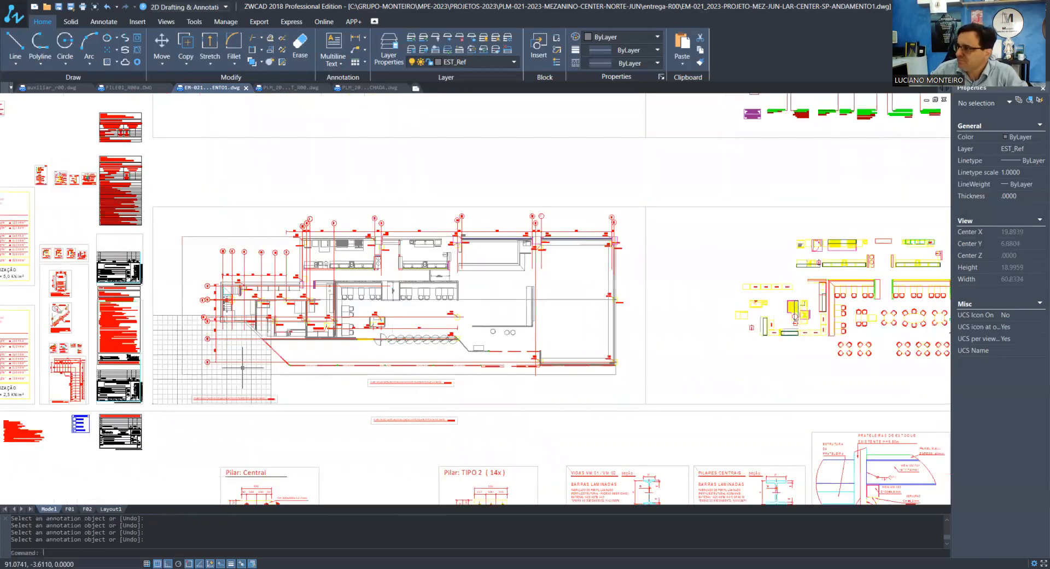
Shorten the far end of the axis 1 line through P12 so it stops at the wall near P11
{"action": "scroll", "coordinate": [589, 312], "scroll_direction": "up", "scroll_amount": 3}
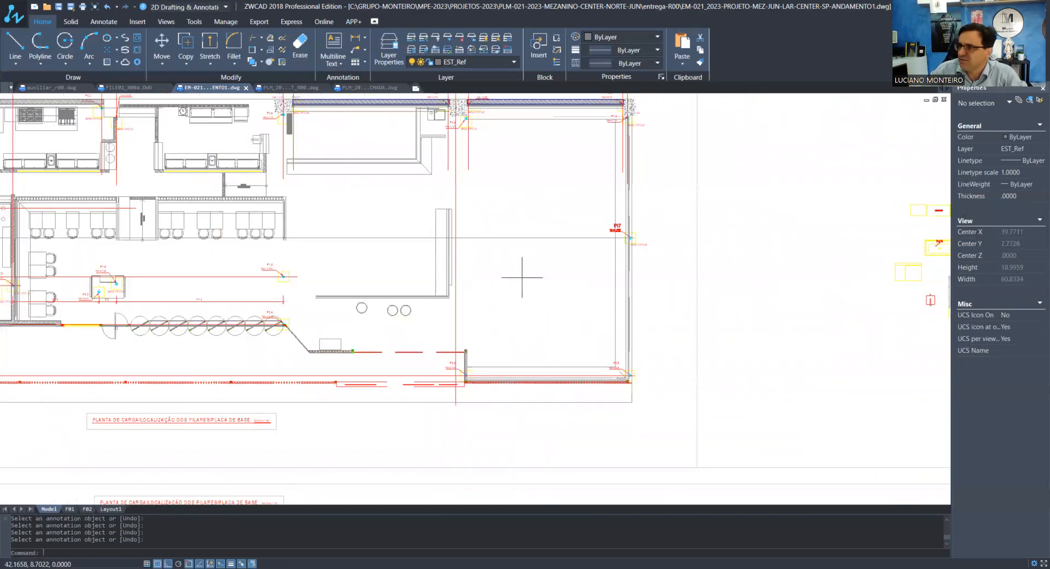
{"action": "scroll", "coordinate": [521, 277], "scroll_direction": "down", "scroll_amount": 2}
{"action": "scroll", "coordinate": [276, 241], "scroll_direction": "up", "scroll_amount": 3}
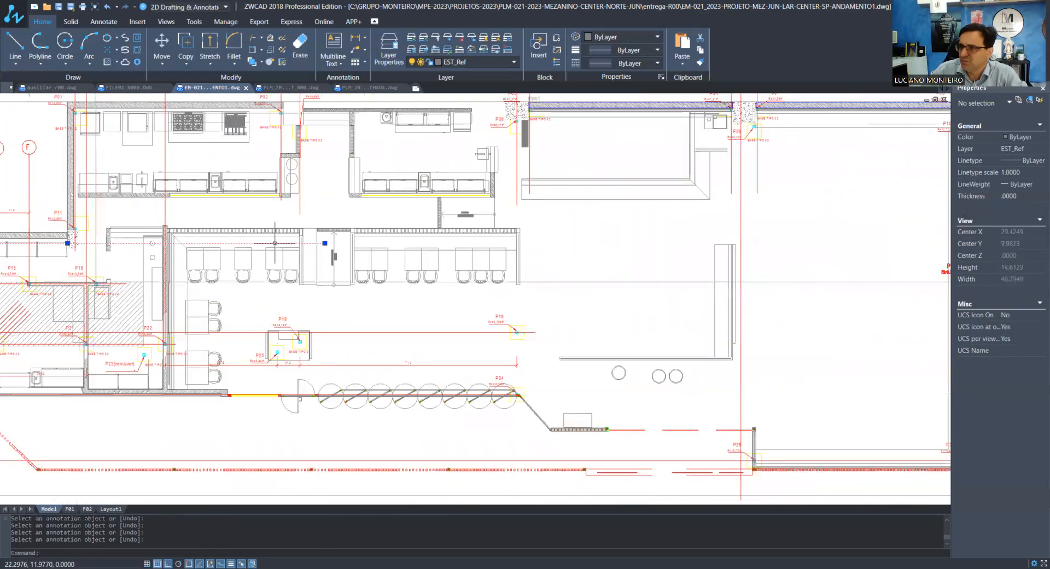
{"action": "left_click", "coordinate": [275, 242]}
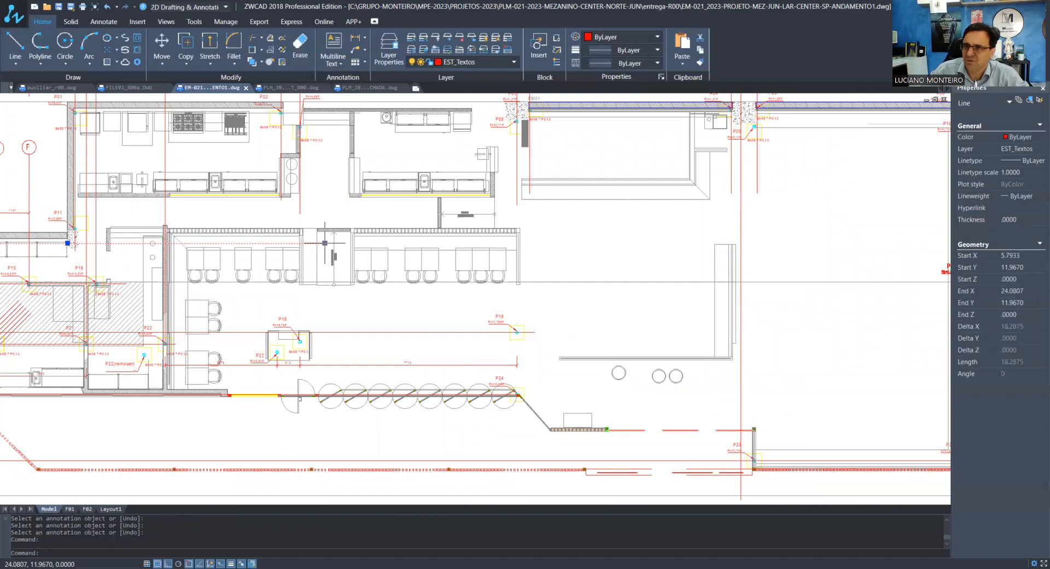
{"action": "left_click", "coordinate": [324, 242]}
{"action": "key", "text": "Escape"}
{"action": "key", "text": "Escape"}
{"action": "scroll", "coordinate": [156, 221], "scroll_direction": "down", "scroll_amount": 3}
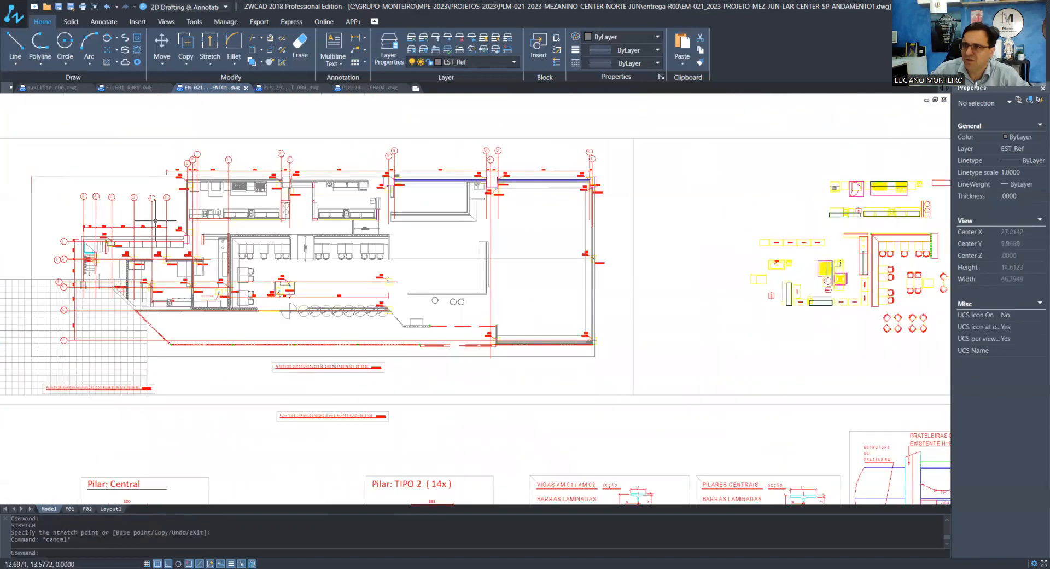
{"action": "scroll", "coordinate": [156, 220], "scroll_direction": "up", "scroll_amount": 4}
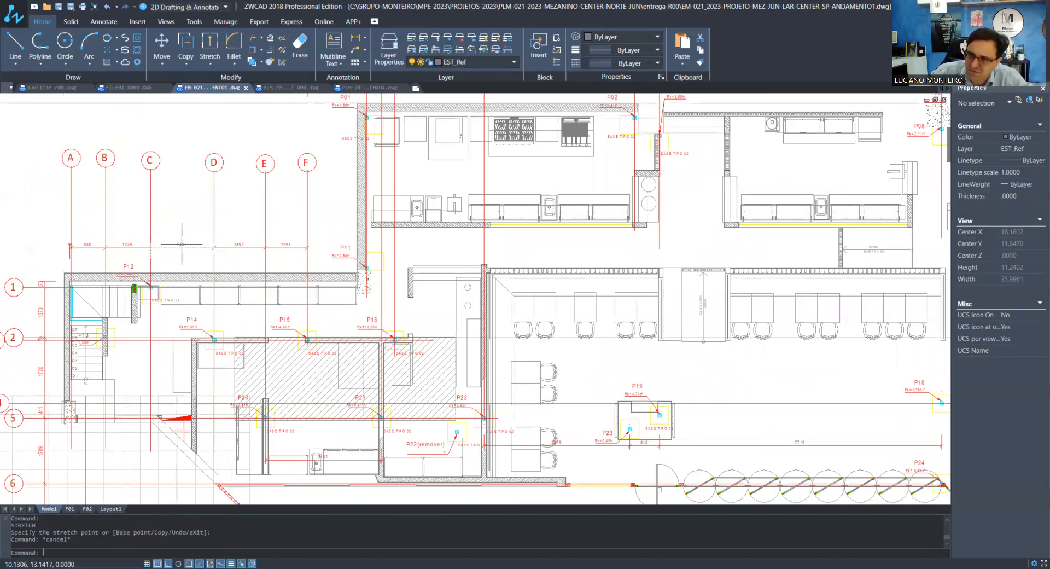
{"action": "scroll", "coordinate": [8, 226], "scroll_direction": "up", "scroll_amount": 3}
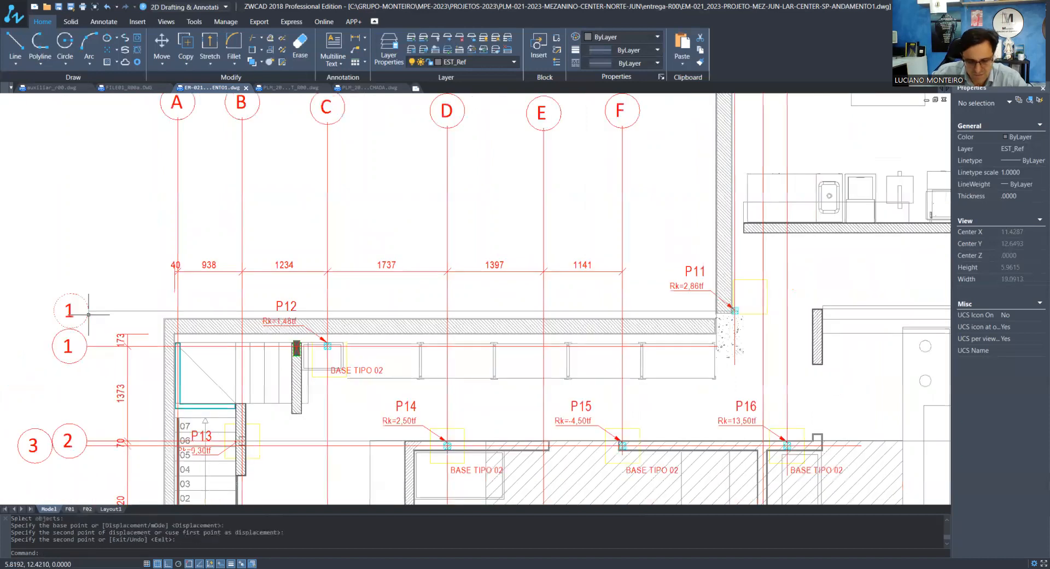
{"action": "type", "text": "ED"}
{"action": "key", "text": "Return"}
{"action": "left_click", "coordinate": [68, 349]}
{"action": "key", "text": "Escape"}
{"action": "key", "text": "Escape"}
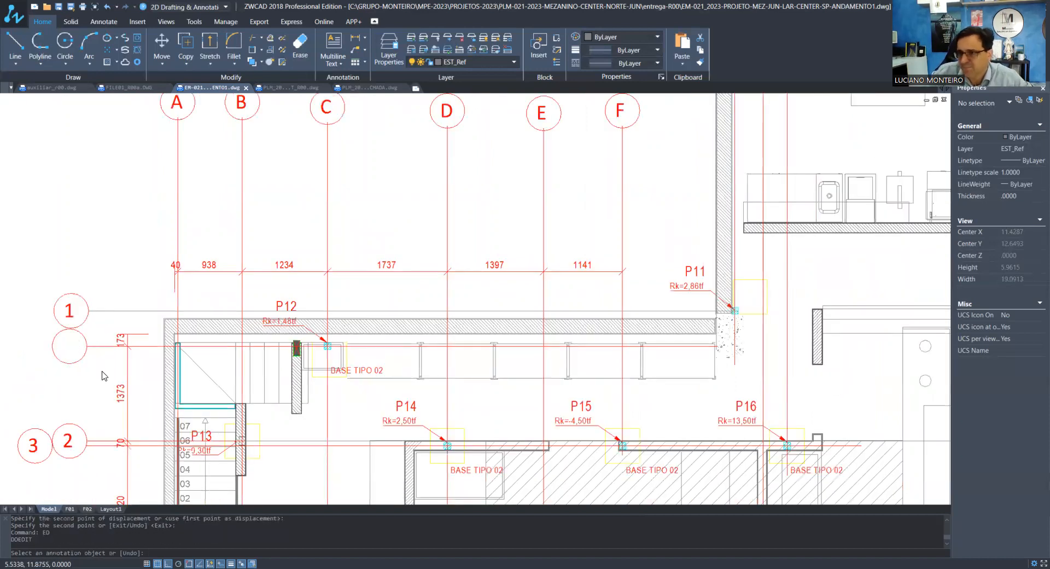
Draw a short vertical line along the concrete face beside the pillar at the far end of the hatched wall beyond P05
{"action": "scroll", "coordinate": [104, 377], "scroll_direction": "down", "scroll_amount": 4}
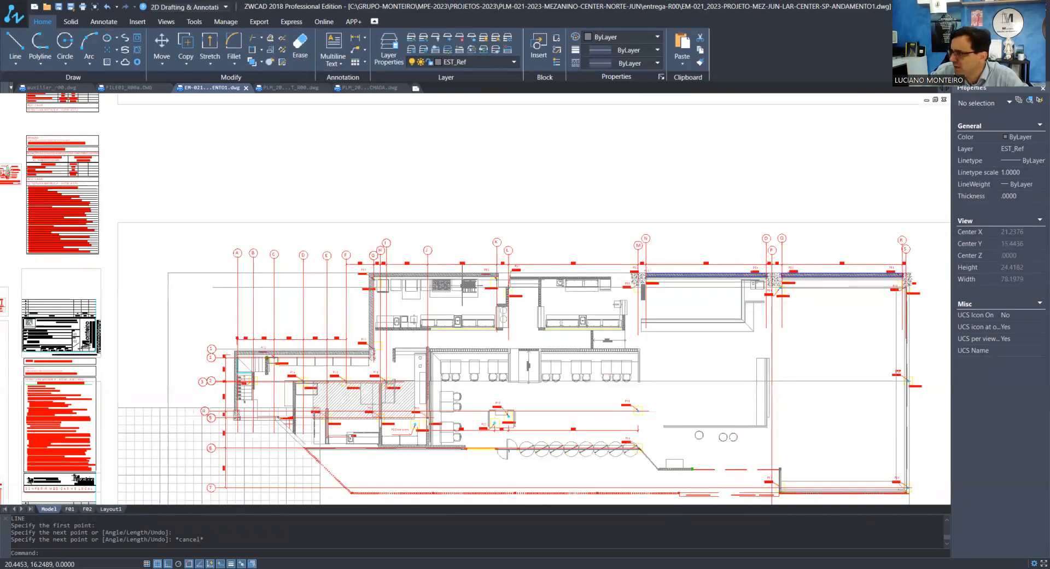
{"action": "scroll", "coordinate": [793, 293], "scroll_direction": "up", "scroll_amount": 9}
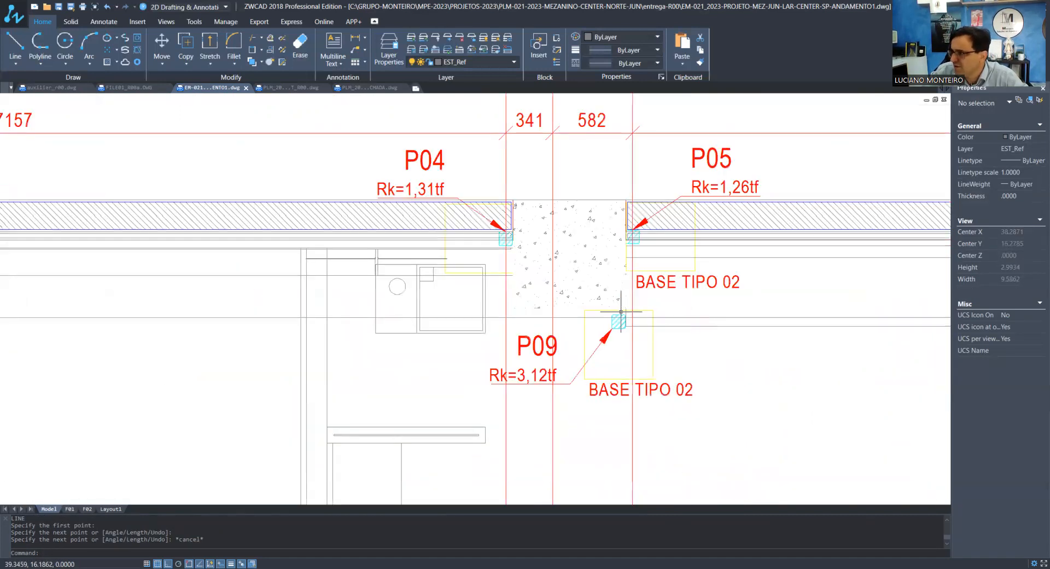
{"action": "scroll", "coordinate": [629, 307], "scroll_direction": "up", "scroll_amount": 4}
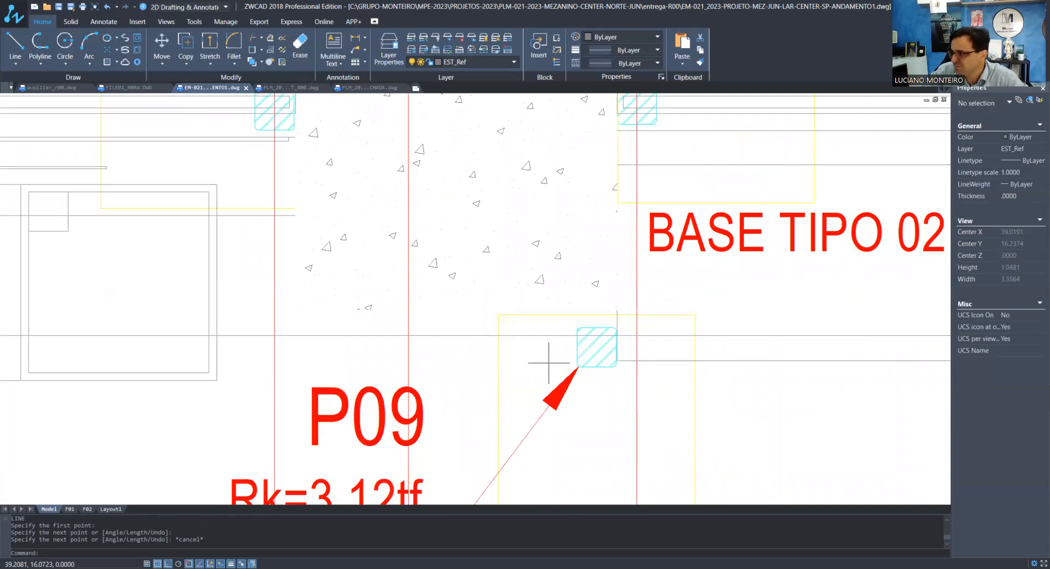
{"action": "scroll", "coordinate": [549, 362], "scroll_direction": "down", "scroll_amount": 4}
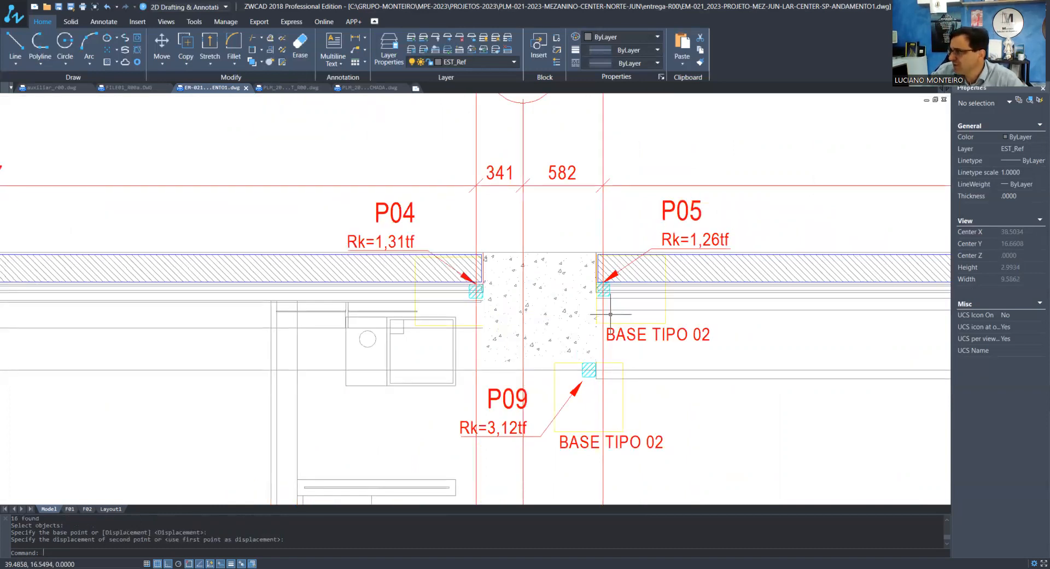
{"action": "scroll", "coordinate": [610, 314], "scroll_direction": "up", "scroll_amount": 7}
{"action": "type", "text": "L"}
{"action": "key", "text": "Return"}
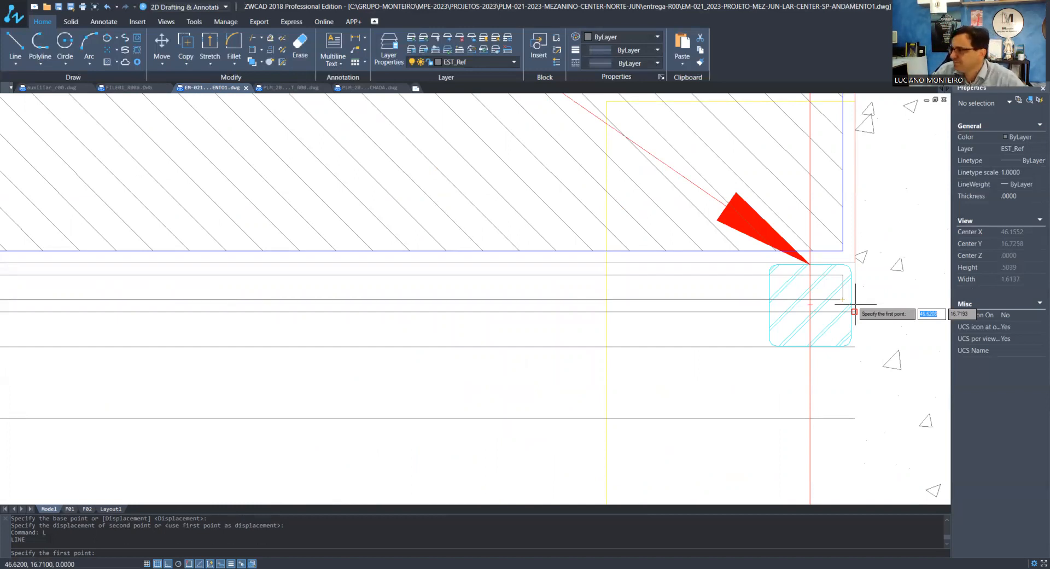
{"action": "left_click", "coordinate": [855, 312]}
{"action": "left_click", "coordinate": [855, 263]}
{"action": "key", "text": "Escape"}
{"action": "scroll", "coordinate": [856, 304], "scroll_direction": "down", "scroll_amount": 12}
{"action": "scroll", "coordinate": [481, 328], "scroll_direction": "up", "scroll_amount": 7}
{"action": "scroll", "coordinate": [479, 333], "scroll_direction": "down", "scroll_amount": 4}
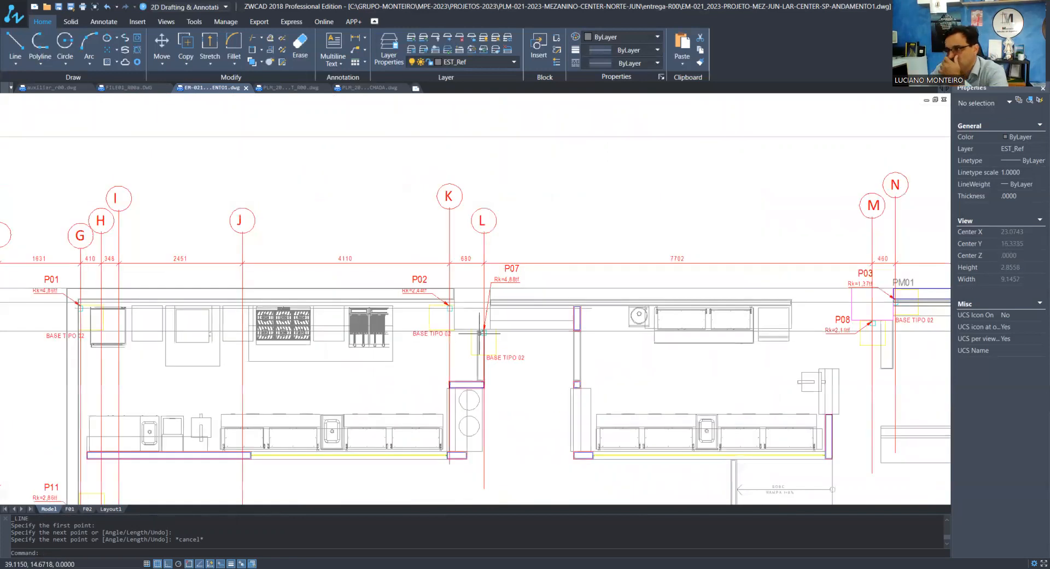
{"action": "scroll", "coordinate": [879, 321], "scroll_direction": "up", "scroll_amount": 5}
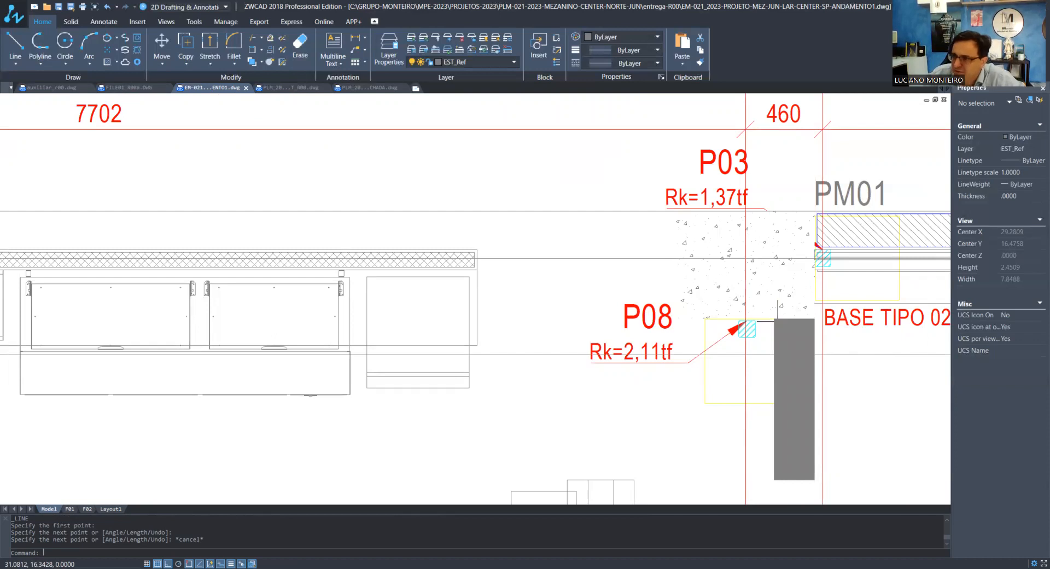
{"action": "scroll", "coordinate": [248, 332], "scroll_direction": "down", "scroll_amount": 5}
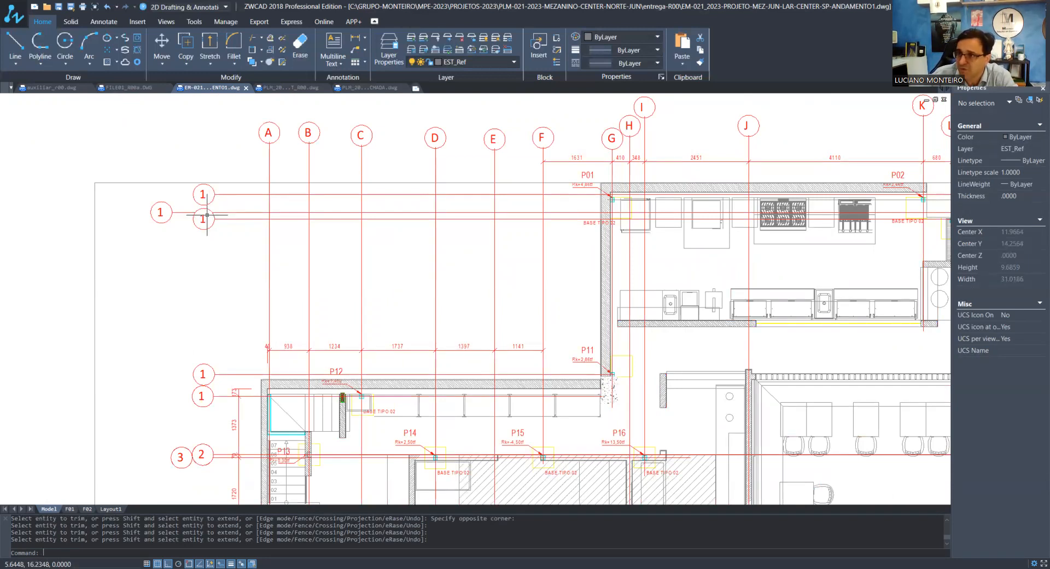
Renumber the two axis bubbles directly below the topmost axis 1 as 2 and 3
{"action": "type", "text": "ed"}
{"action": "key", "text": "Return"}
{"action": "left_click", "coordinate": [160, 213]}
{"action": "type", "text": "2"}
{"action": "key", "text": "Return"}
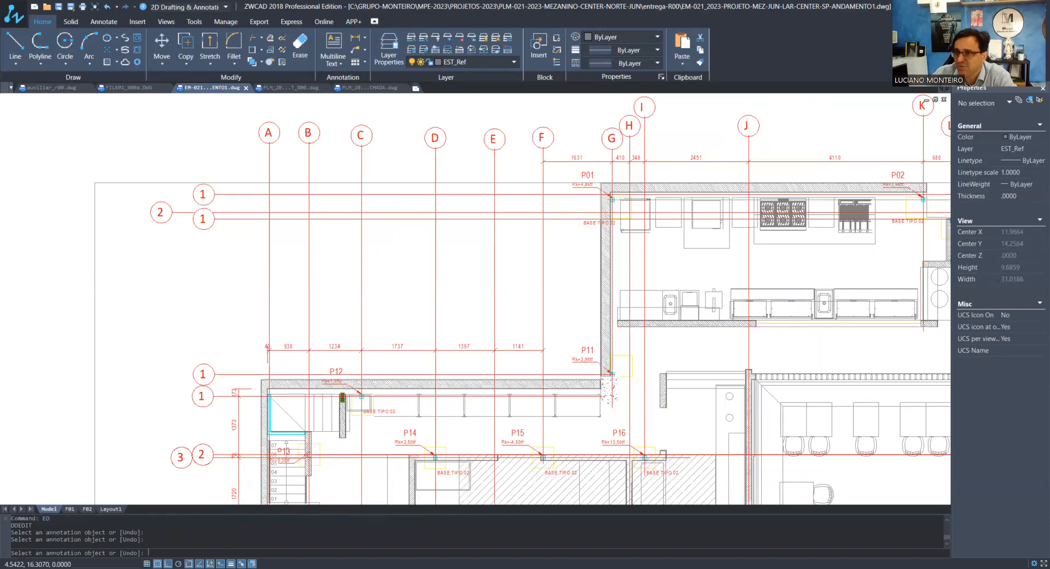
{"action": "left_click", "coordinate": [203, 220]}
{"action": "key", "text": "BackSpace"}
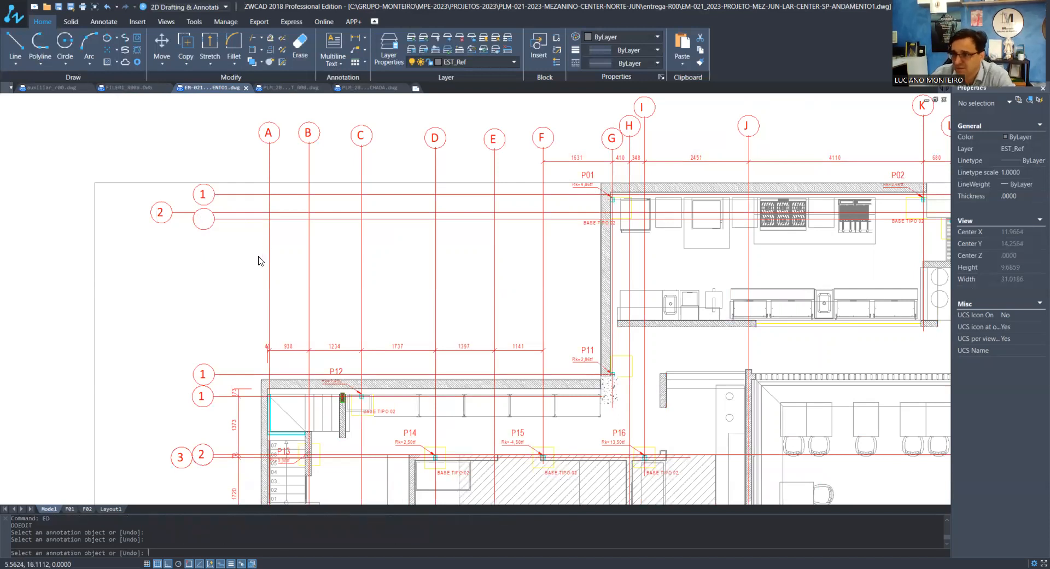
{"action": "type", "text": "3"}
{"action": "key", "text": "Return"}
Renumber the P11 axis bubble as 4 and the P12 axis bubble as 5
{"action": "scroll", "coordinate": [199, 375], "scroll_direction": "up", "scroll_amount": 2}
{"action": "left_click", "coordinate": [206, 374]}
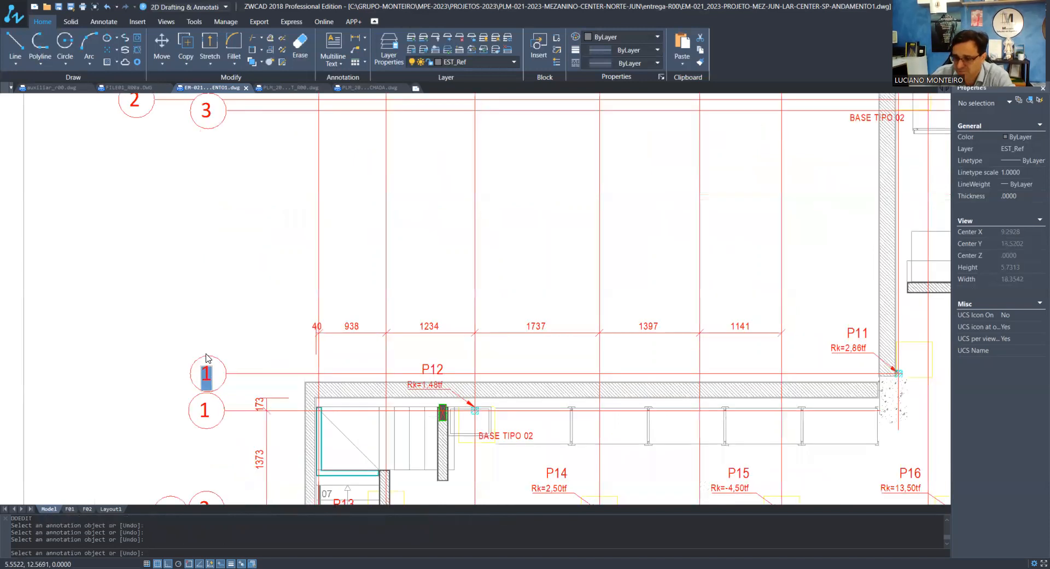
{"action": "key", "text": "BackSpace"}
{"action": "type", "text": "4"}
{"action": "key", "text": "Return"}
{"action": "left_click", "coordinate": [206, 410]}
{"action": "type", "text": "5"}
{"action": "key", "text": "Return"}
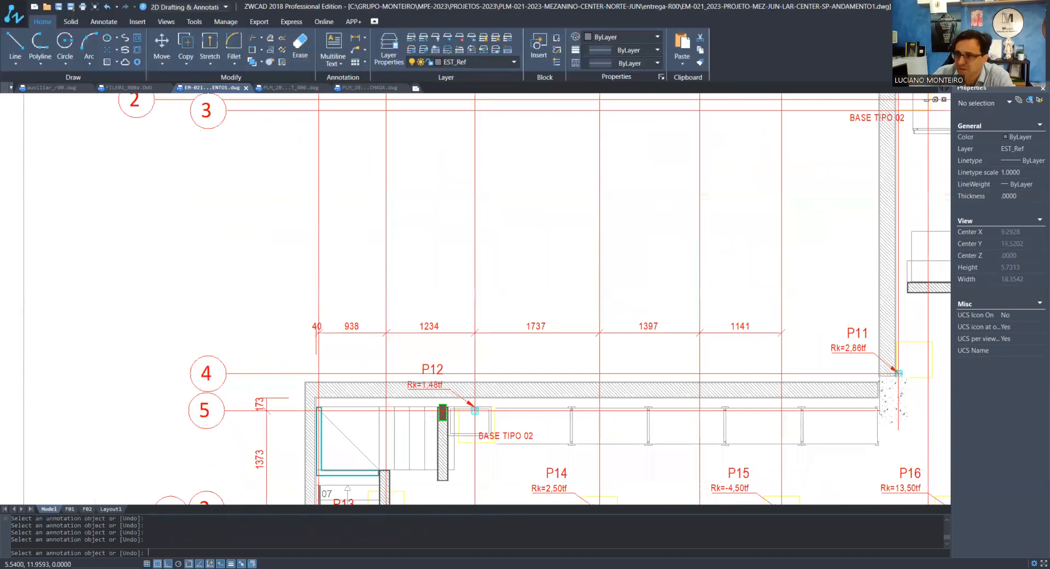
Renumber the adjacent axis 2 and axis 3 bubbles beside P13 as 6 and 7
{"action": "middle_click_drag", "start_coordinate": [203, 494], "coordinate": [205, 335]}
{"action": "scroll", "coordinate": [205, 335], "scroll_direction": "up", "scroll_amount": 2}
{"action": "left_click", "coordinate": [209, 356]}
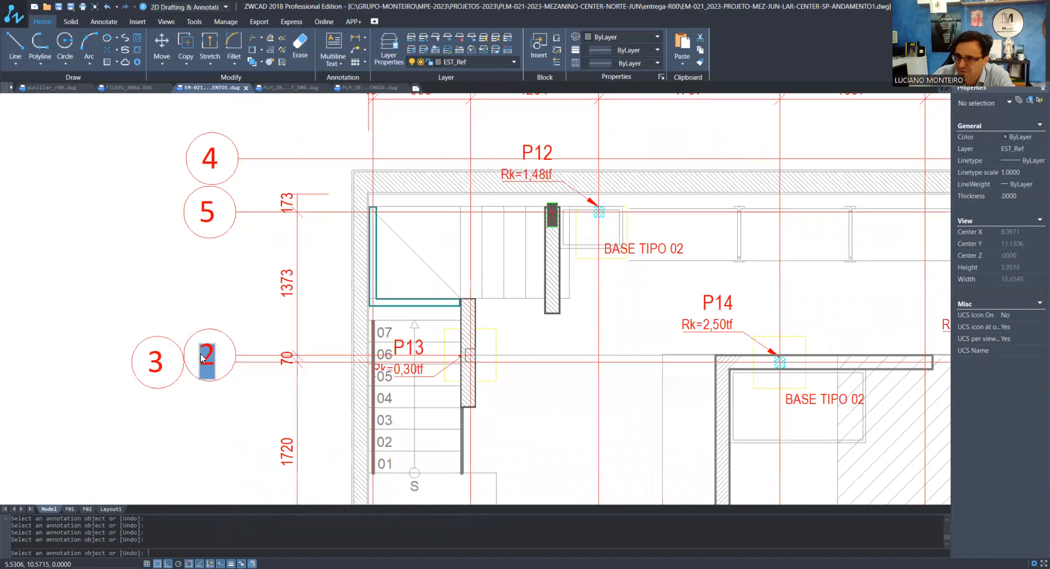
{"action": "type", "text": "6"}
{"action": "key", "text": "Return"}
{"action": "left_click", "coordinate": [159, 372]}
{"action": "type", "text": "7"}
{"action": "key", "text": "Return"}
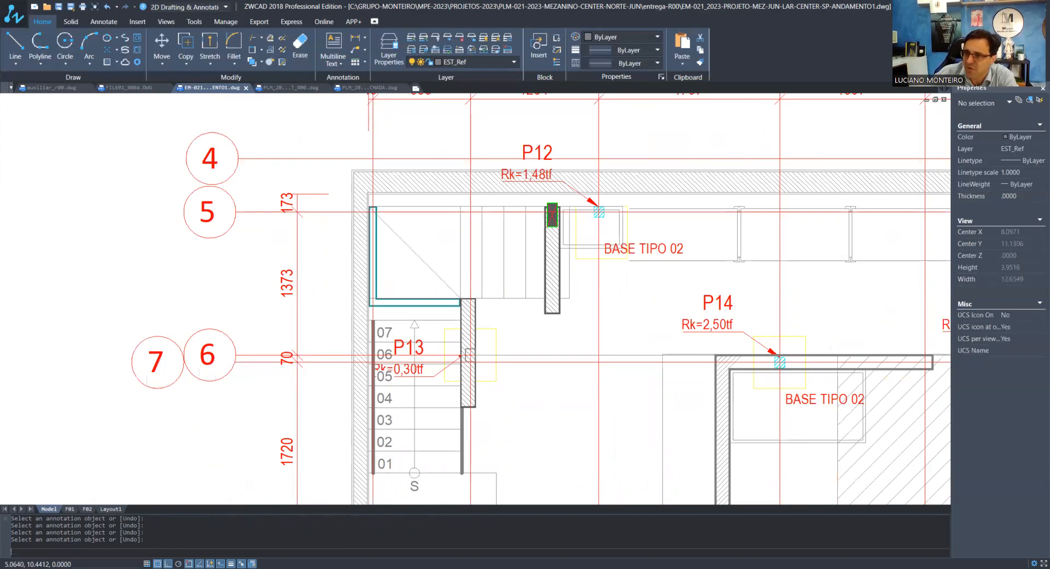
Renumber the axis bubble just above the P20–P22 axis as 8 and the P20–P22 axis bubble as 9
{"action": "scroll", "coordinate": [160, 370], "scroll_direction": "down", "scroll_amount": 2}
{"action": "middle_click_drag", "start_coordinate": [172, 498], "coordinate": [179, 340]}
{"action": "left_click", "coordinate": [179, 346]}
{"action": "type", "text": "8"}
{"action": "left_click", "coordinate": [203, 321]}
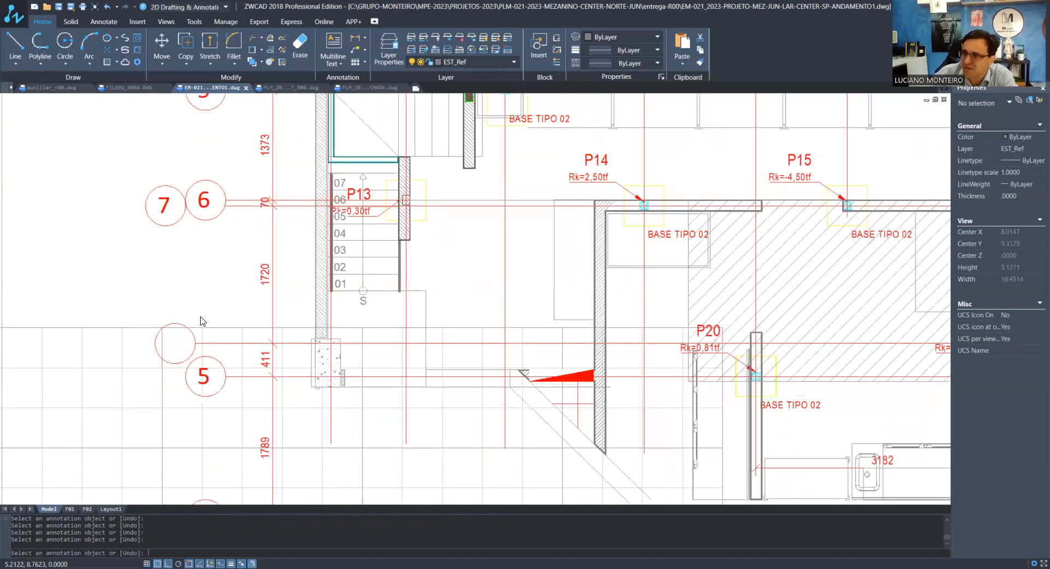
{"action": "left_click", "coordinate": [204, 376]}
{"action": "type", "text": "9"}
{"action": "key", "text": "Return"}
{"action": "scroll", "coordinate": [211, 276], "scroll_direction": "down", "scroll_amount": 3}
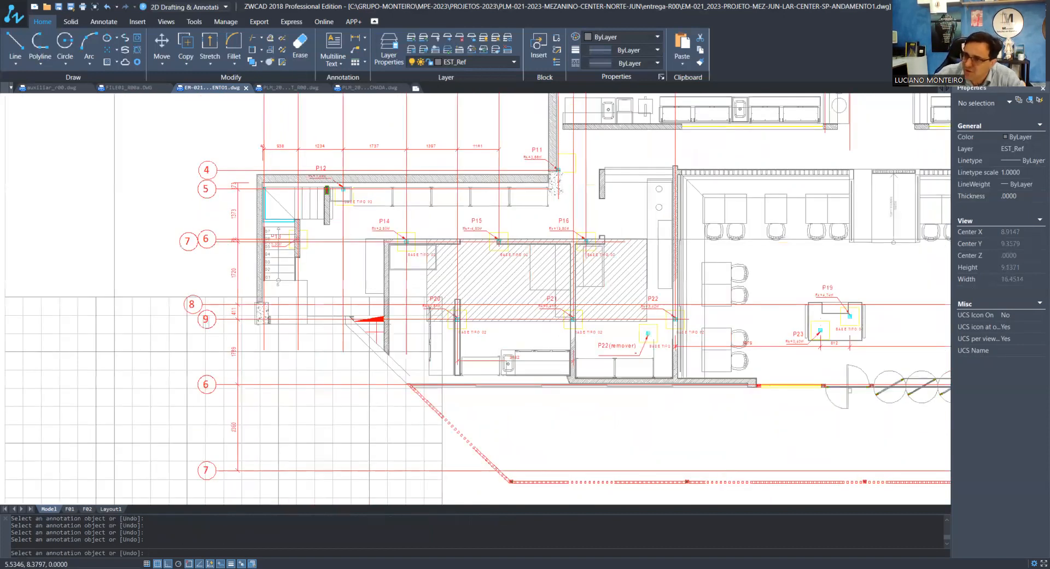
Renumber the axis bubble directly below axis 9 as 10
{"action": "scroll", "coordinate": [205, 390], "scroll_direction": "up", "scroll_amount": 3}
{"action": "left_click", "coordinate": [203, 384]}
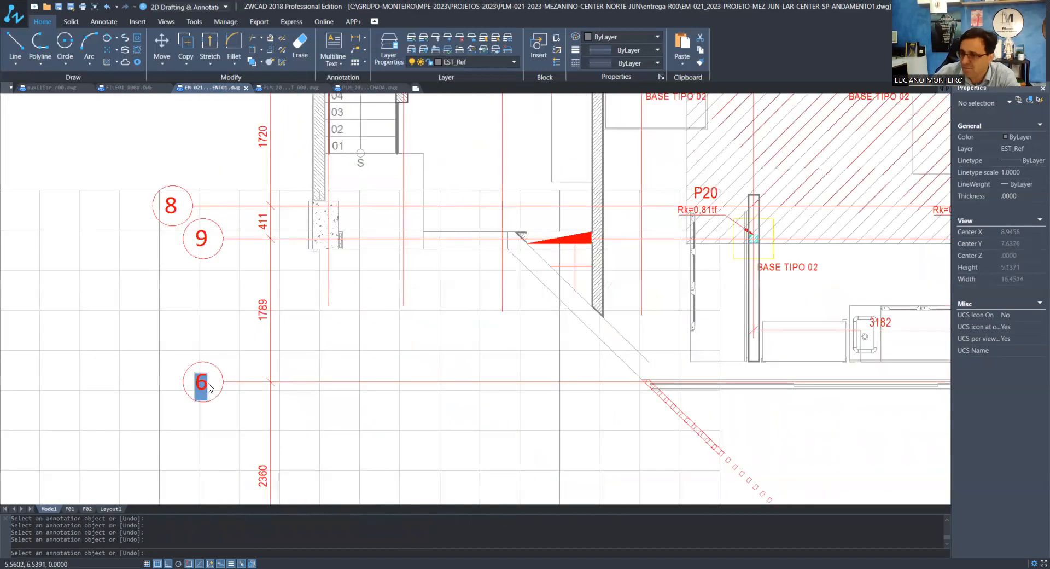
{"action": "type", "text": "10"}
{"action": "key", "text": "Return"}
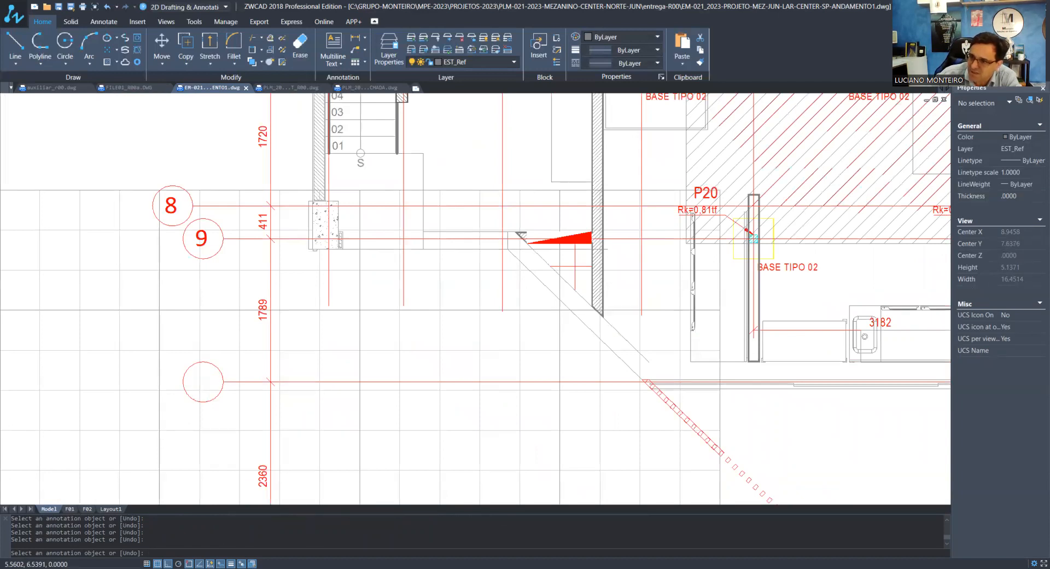
Number the lowest axis bubble, directly below axis 10, as 11
{"action": "scroll", "coordinate": [204, 387], "scroll_direction": "down", "scroll_amount": 1}
{"action": "middle_click_drag", "start_coordinate": [204, 386], "coordinate": [175, 235]}
{"action": "left_click", "coordinate": [175, 381]}
{"action": "type", "text": "1"}
{"action": "type", "text": "1"}
{"action": "key", "text": "Return"}
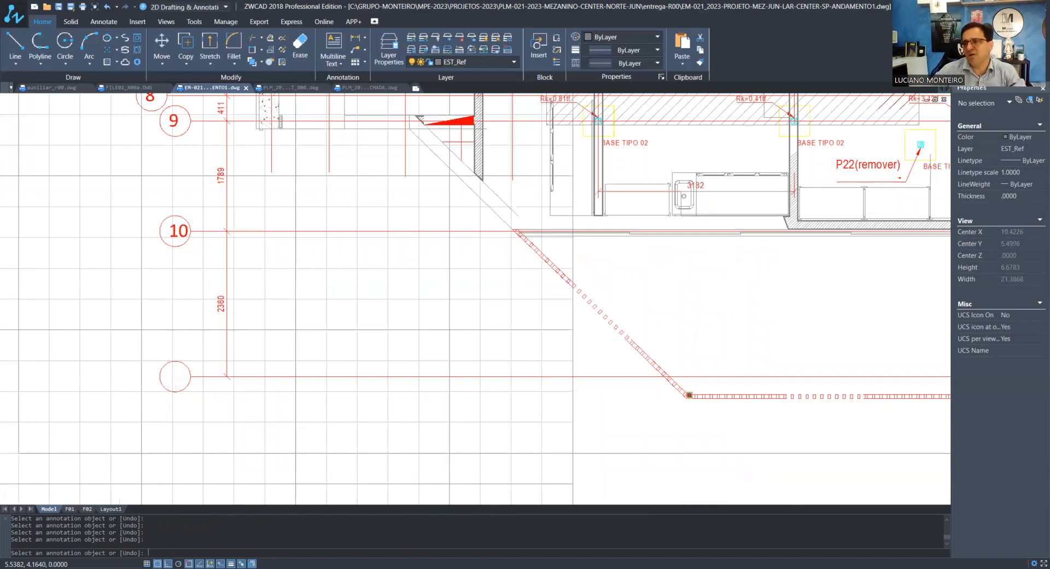
{"action": "key", "text": "Return"}
{"action": "scroll", "coordinate": [174, 381], "scroll_direction": "down", "scroll_amount": 3}
{"action": "middle_click_drag", "start_coordinate": [173, 180], "coordinate": [173, 316]}
{"action": "scroll", "coordinate": [174, 353], "scroll_direction": "up", "scroll_amount": 3}
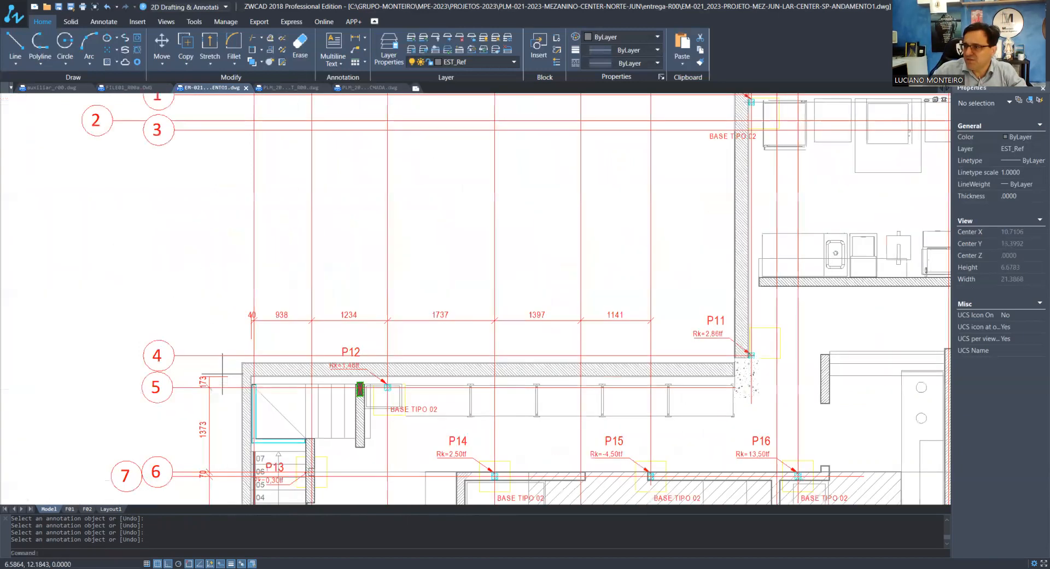
{"action": "left_click", "coordinate": [227, 375]}
{"action": "left_click", "coordinate": [219, 379]}
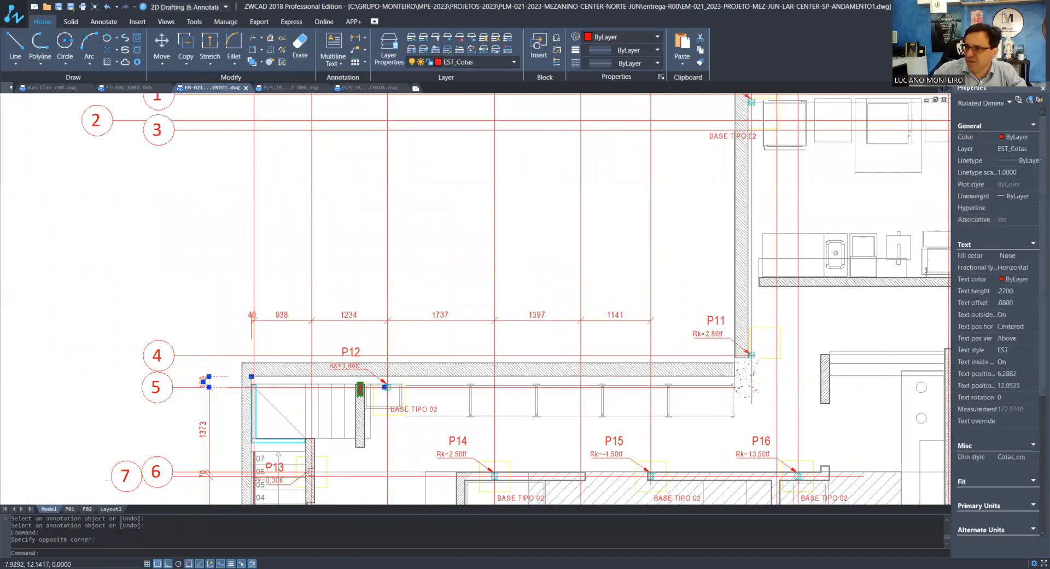
{"action": "left_click", "coordinate": [251, 376]}
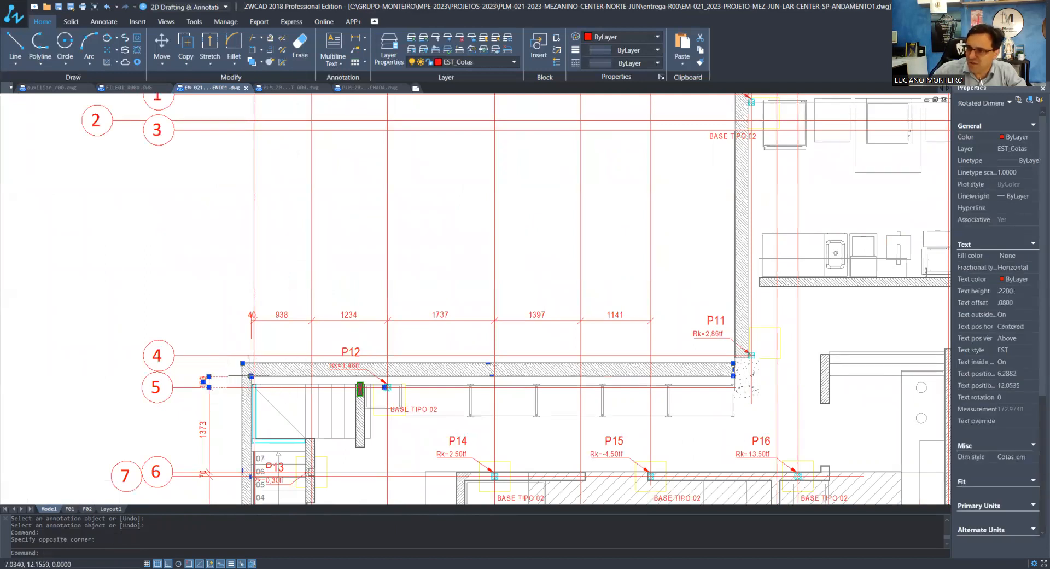
{"action": "key", "text": "Escape"}
{"action": "key", "text": "Escape"}
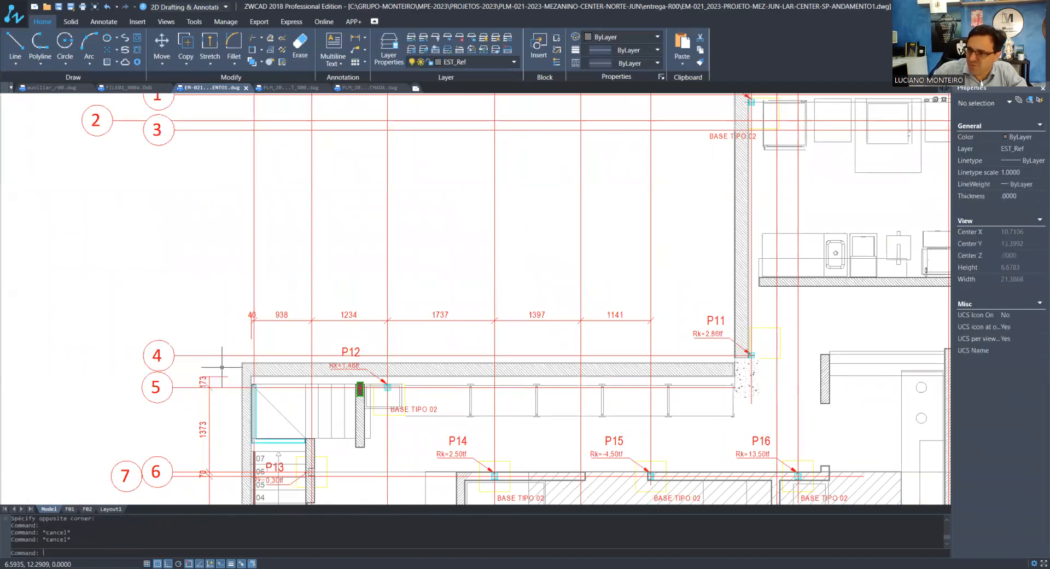
Stretch the upper origin of the vertical dimension above axis 5 from the wall to the axis 4 line
{"action": "left_click", "coordinate": [222, 368]}
{"action": "left_click", "coordinate": [216, 380]}
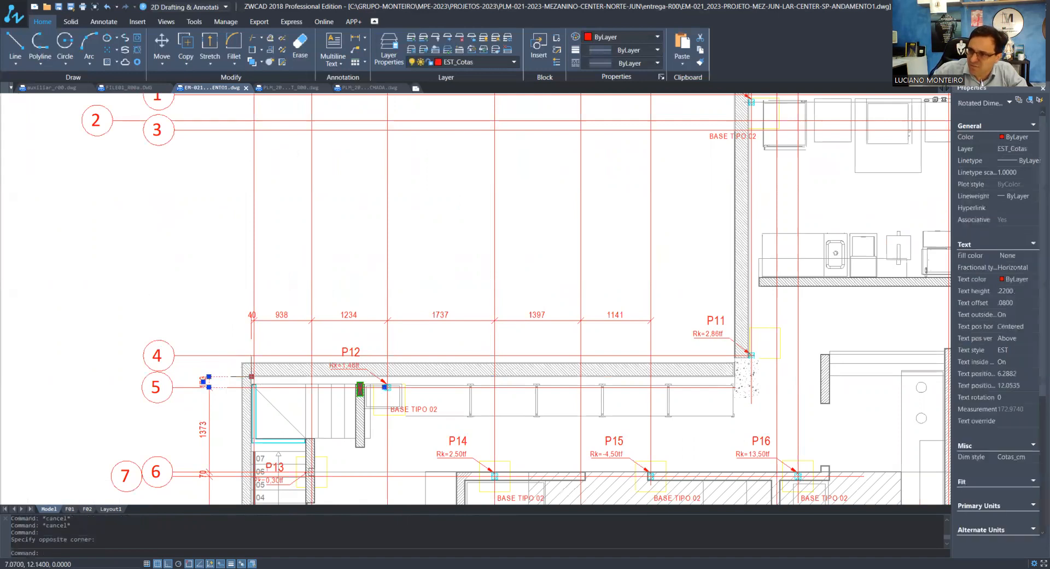
{"action": "left_click", "coordinate": [252, 376]}
{"action": "left_click", "coordinate": [231, 357]}
{"action": "key", "text": "Escape"}
{"action": "key", "text": "Escape"}
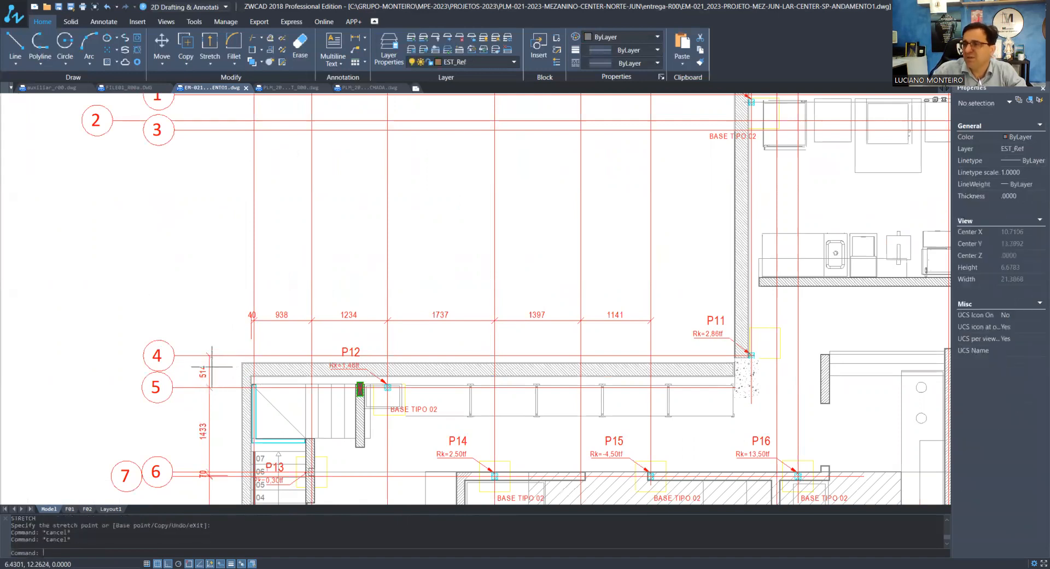
Add vertical linear dimensions between axes 1, 2, 3 and 4, and one from axis 1 upwards to the wall reference
{"action": "left_click", "coordinate": [355, 37]}
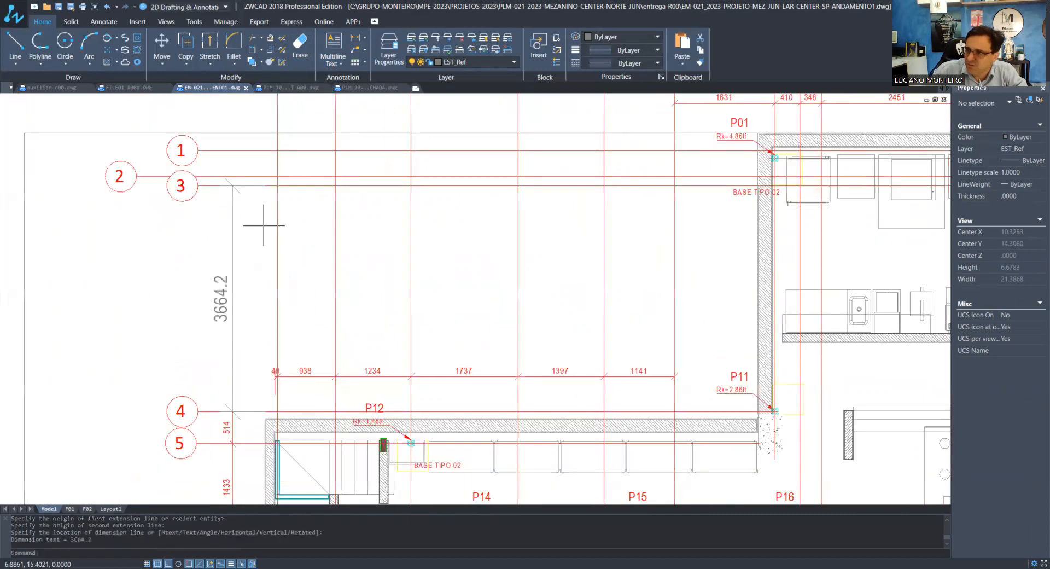
{"action": "scroll", "coordinate": [277, 216], "scroll_direction": "up", "scroll_amount": 3}
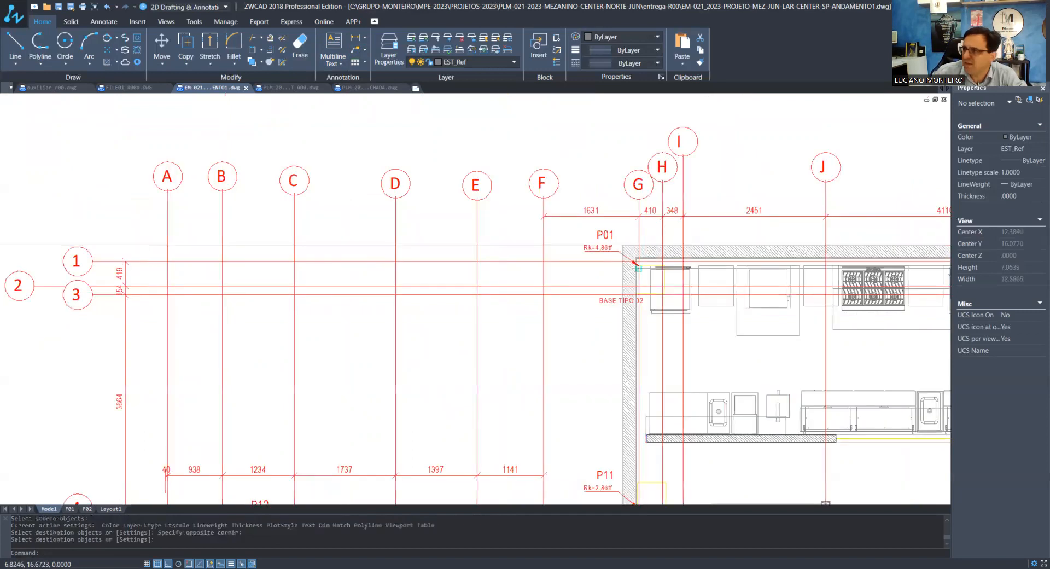
{"action": "left_click", "coordinate": [355, 38]}
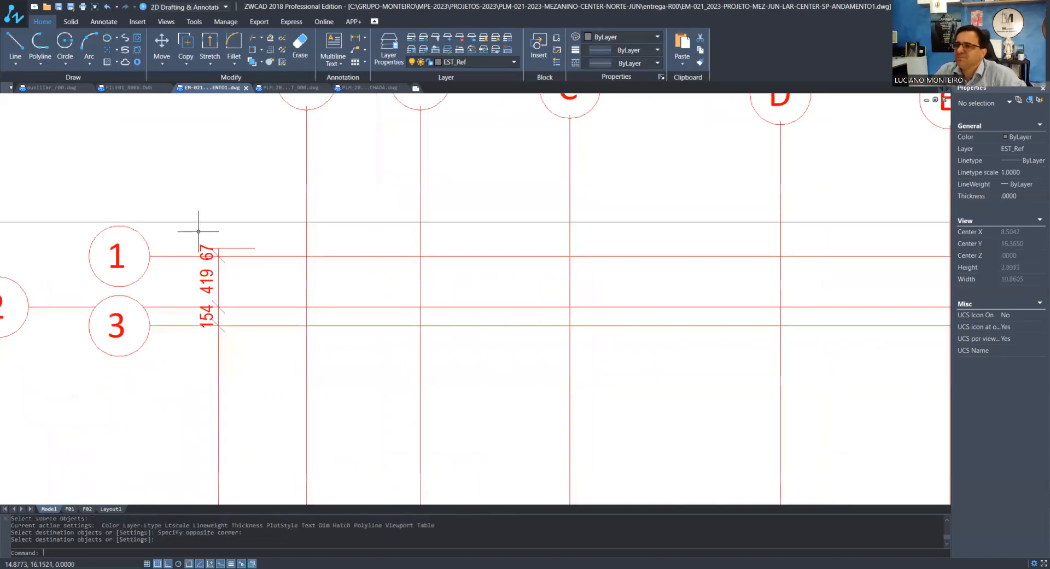
Stretch the upper origin of the short dimension above axis 1 to the inner wall corner beside P01
{"action": "scroll", "coordinate": [230, 264], "scroll_direction": "down", "scroll_amount": 6}
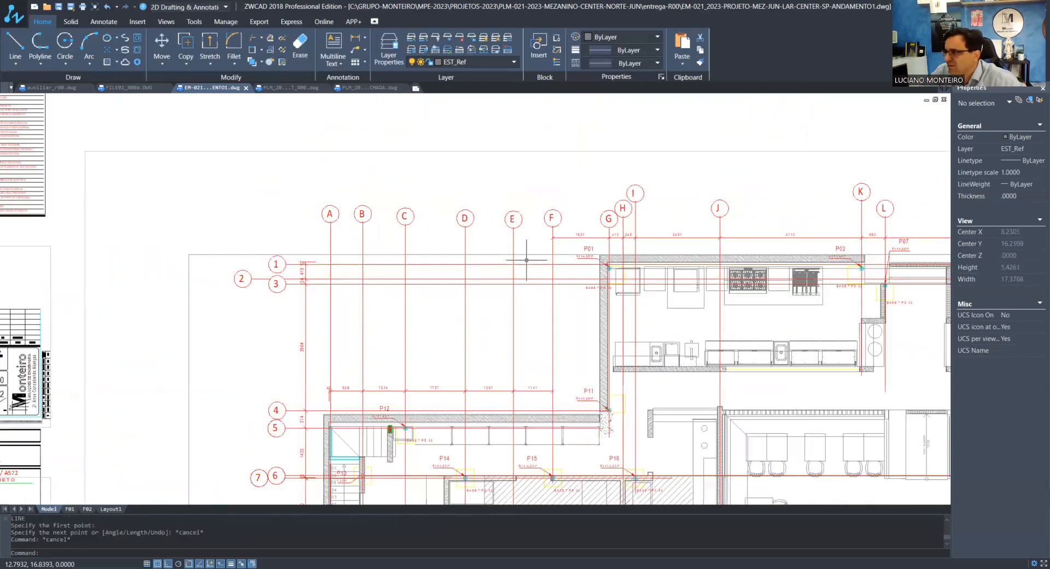
{"action": "scroll", "coordinate": [613, 262], "scroll_direction": "up", "scroll_amount": 10}
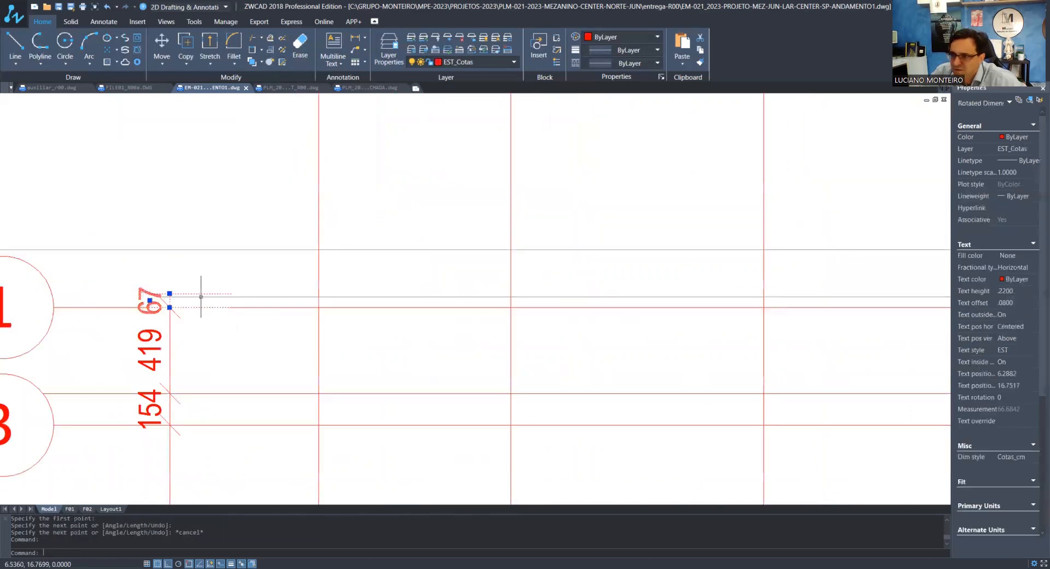
{"action": "scroll", "coordinate": [188, 289], "scroll_direction": "up", "scroll_amount": 3}
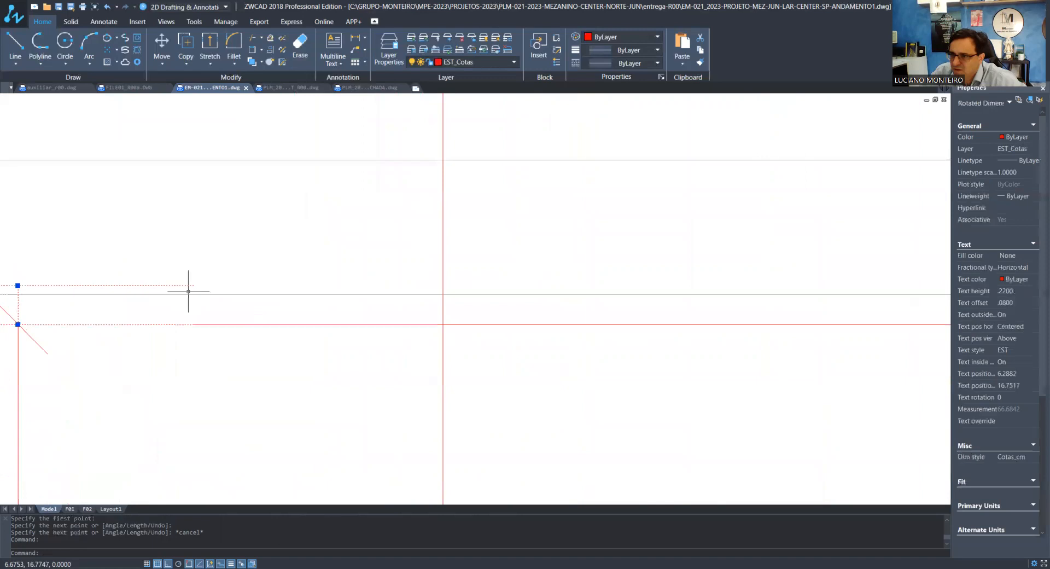
{"action": "scroll", "coordinate": [195, 286], "scroll_direction": "down", "scroll_amount": 3}
{"action": "scroll", "coordinate": [176, 302], "scroll_direction": "down", "scroll_amount": 5}
{"action": "scroll", "coordinate": [832, 300], "scroll_direction": "up", "scroll_amount": 10}
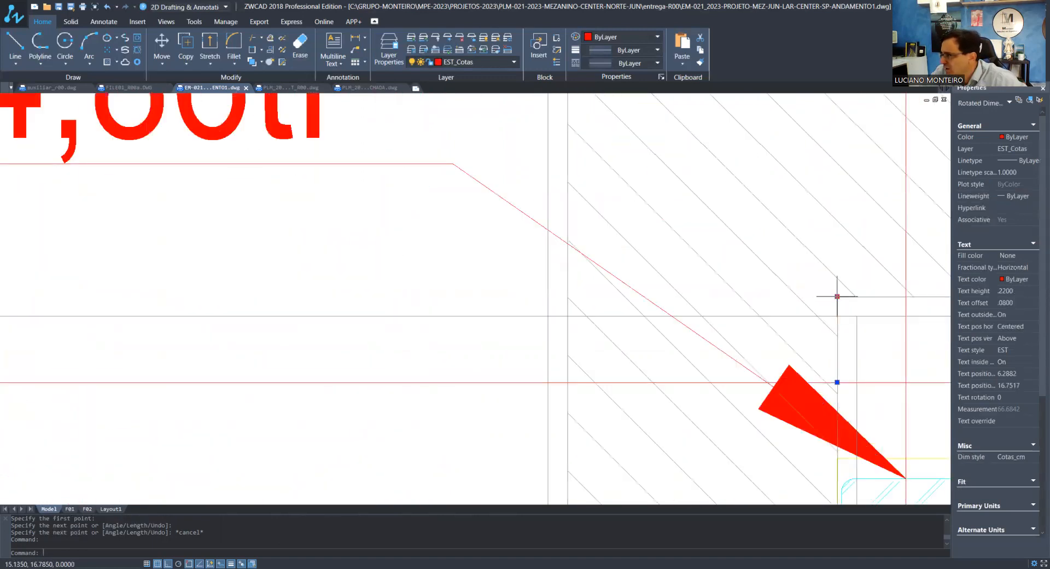
{"action": "left_click", "coordinate": [837, 296]}
{"action": "key", "text": "Escape"}
{"action": "scroll", "coordinate": [820, 304], "scroll_direction": "down", "scroll_amount": 8}
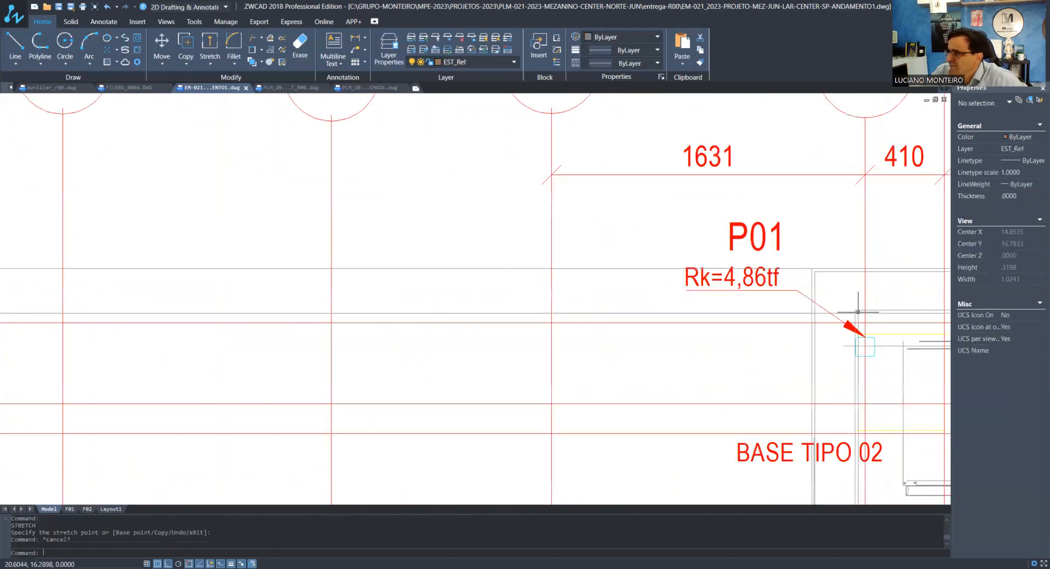
{"action": "scroll", "coordinate": [398, 321], "scroll_direction": "up", "scroll_amount": 6}
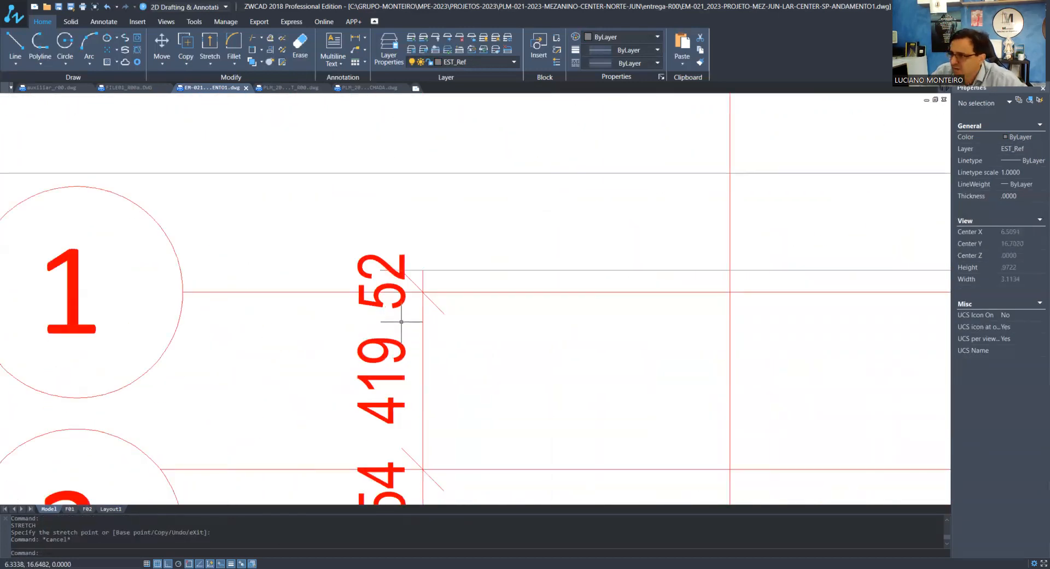
{"action": "scroll", "coordinate": [401, 322], "scroll_direction": "down", "scroll_amount": 4}
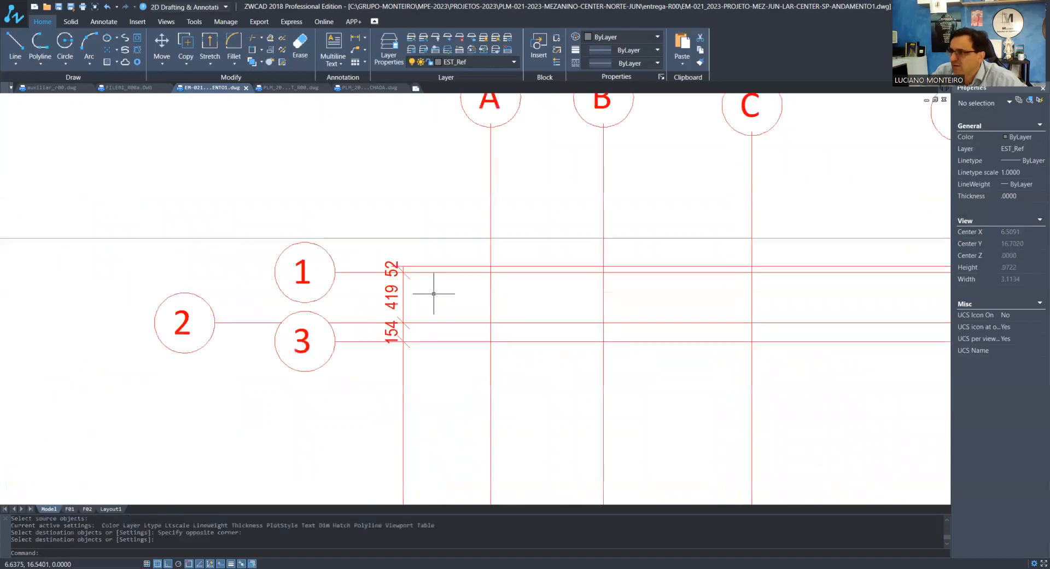
Move the row of horizontal dimensions between axes A and F up in line with the dimension row past axis G
{"action": "scroll", "coordinate": [446, 244], "scroll_direction": "down", "scroll_amount": 4}
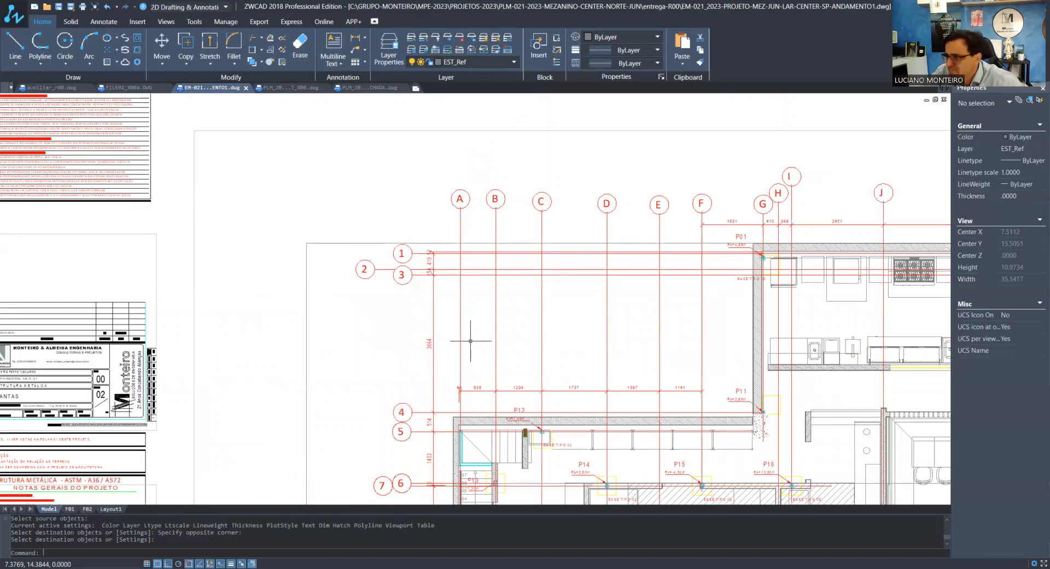
{"action": "scroll", "coordinate": [459, 428], "scroll_direction": "up", "scroll_amount": 8}
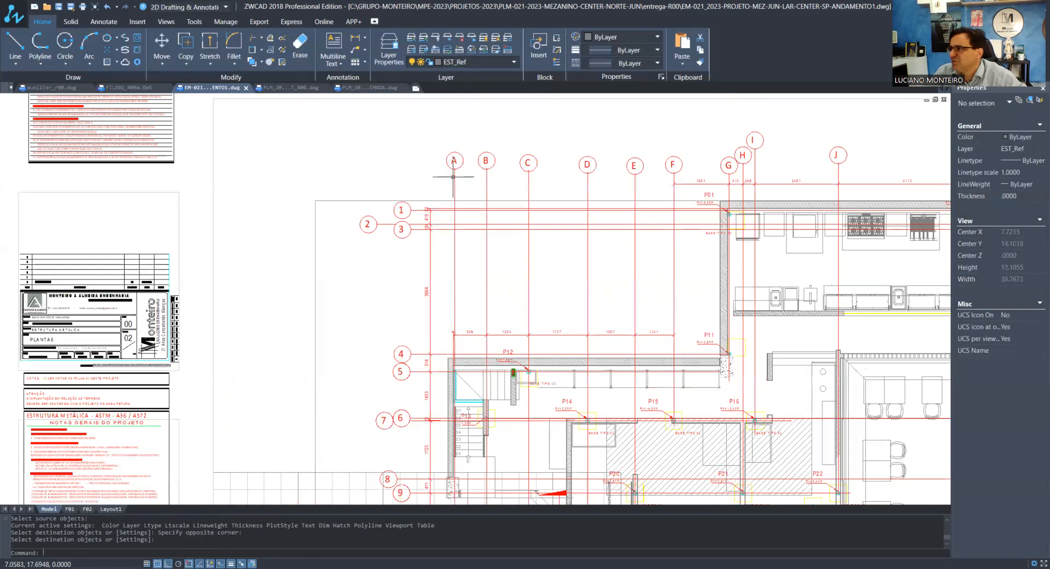
{"action": "scroll", "coordinate": [408, 201], "scroll_direction": "down", "scroll_amount": 4}
{"action": "scroll", "coordinate": [408, 200], "scroll_direction": "down", "scroll_amount": 4}
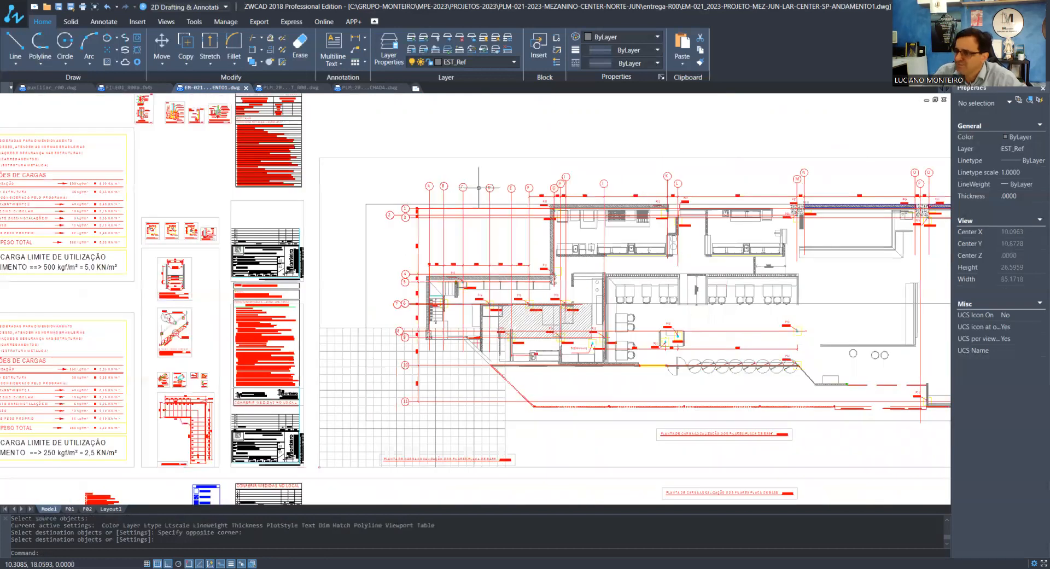
{"action": "scroll", "coordinate": [478, 188], "scroll_direction": "up", "scroll_amount": 5}
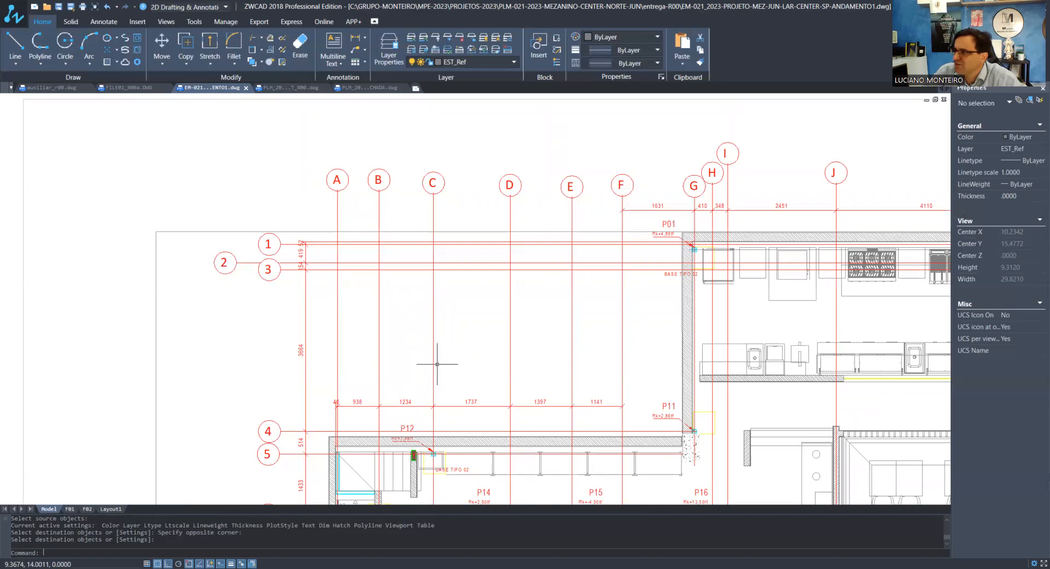
{"action": "scroll", "coordinate": [435, 383], "scroll_direction": "down", "scroll_amount": 2}
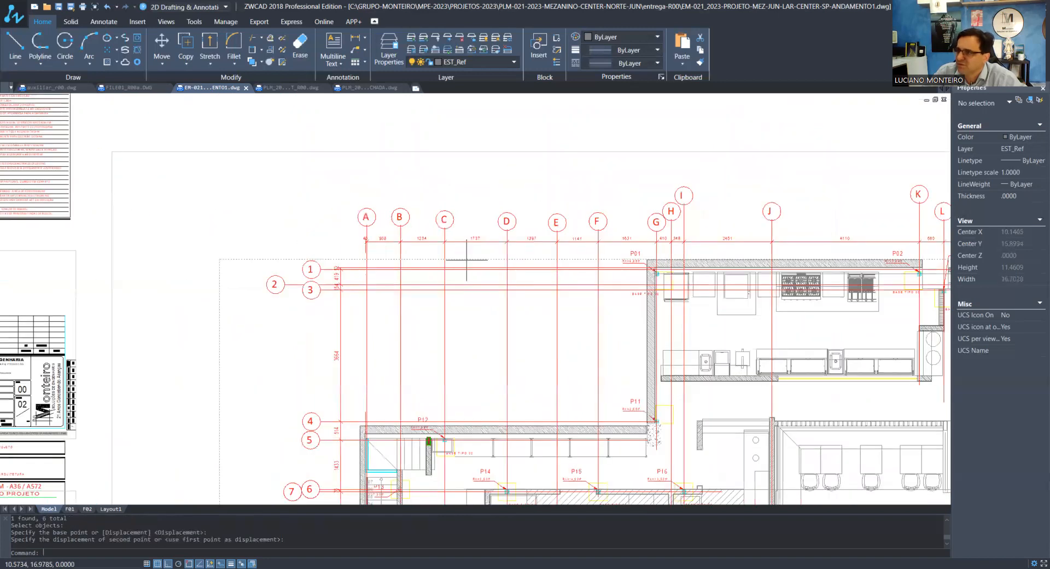
Stretch the upper end of the short red line beside axis A up to the horizontal dimension row
{"action": "left_click", "coordinate": [365, 415]}
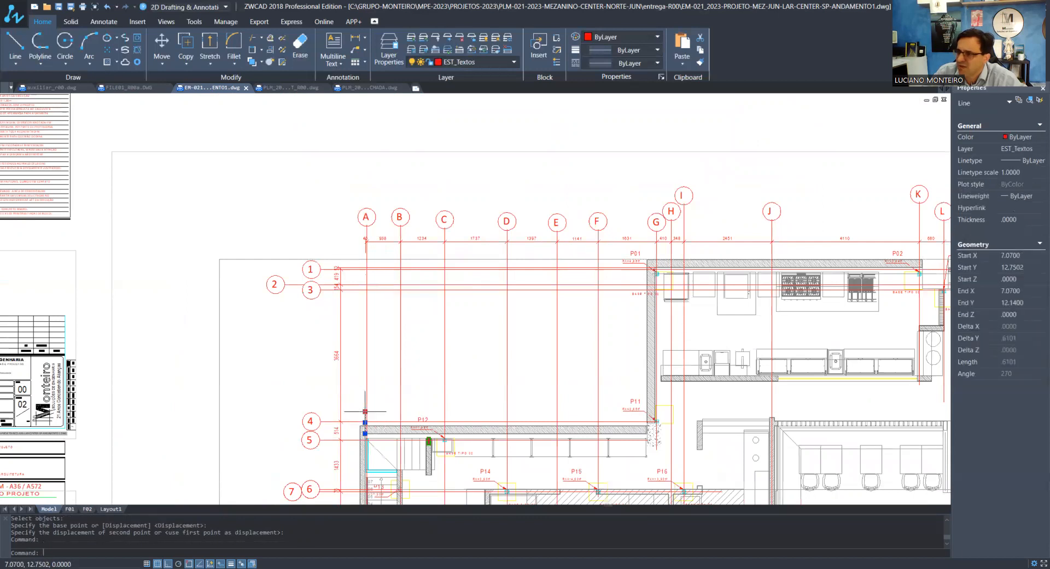
{"action": "left_click", "coordinate": [365, 411]}
{"action": "key", "text": "Escape"}
{"action": "scroll", "coordinate": [341, 301], "scroll_direction": "up", "scroll_amount": 2}
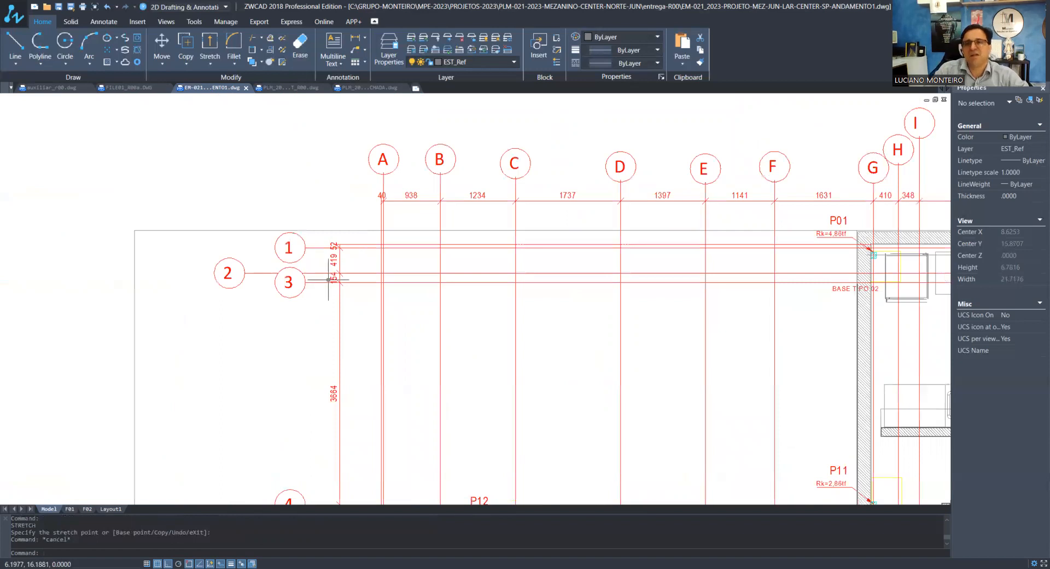
Examine the axis lines, bubbles and spacing dimensions around pillars P11 to P22
{"action": "scroll", "coordinate": [328, 279], "scroll_direction": "down", "scroll_amount": 3}
{"action": "scroll", "coordinate": [336, 383], "scroll_direction": "up", "scroll_amount": 3}
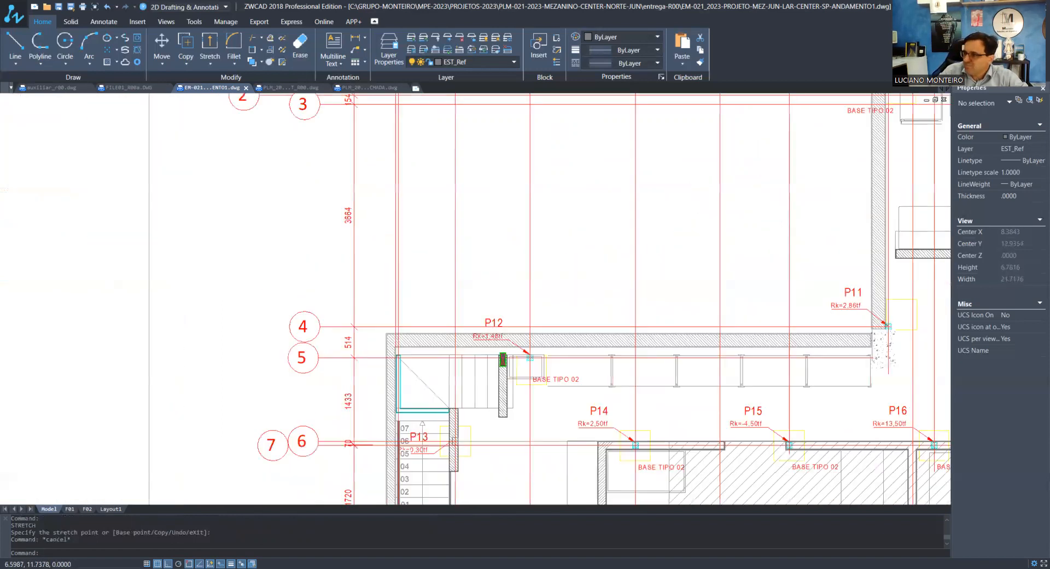
{"action": "scroll", "coordinate": [374, 391], "scroll_direction": "down", "scroll_amount": 3}
{"action": "scroll", "coordinate": [450, 429], "scroll_direction": "up", "scroll_amount": 1}
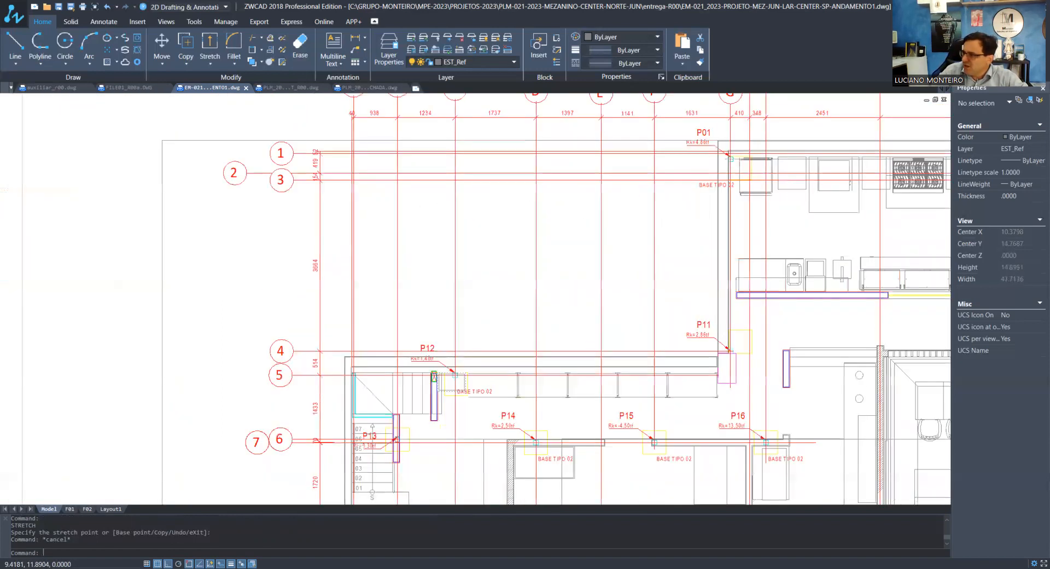
{"action": "scroll", "coordinate": [405, 312], "scroll_direction": "down", "scroll_amount": 2}
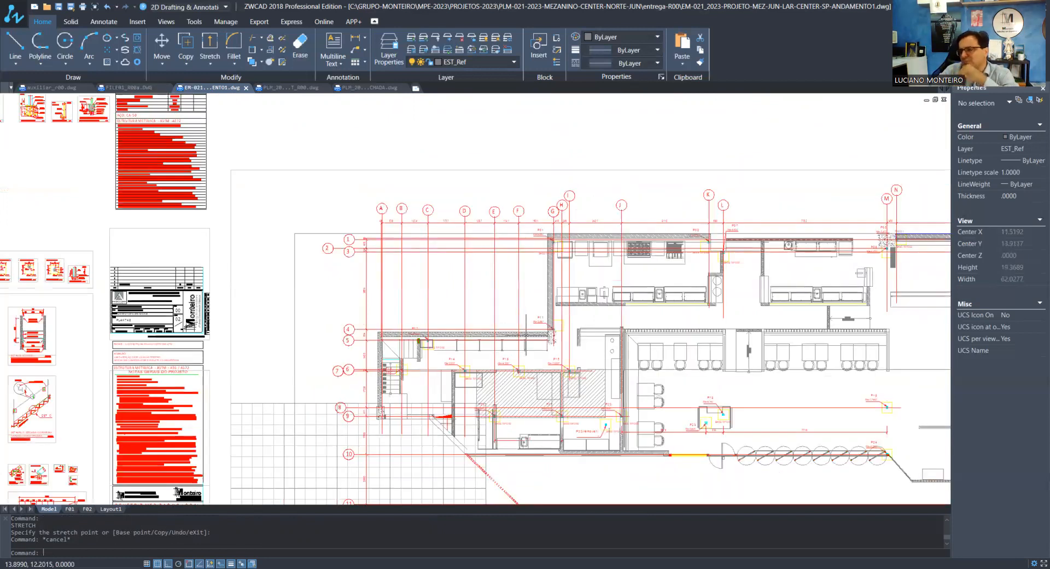
{"action": "scroll", "coordinate": [469, 449], "scroll_direction": "up", "scroll_amount": 4}
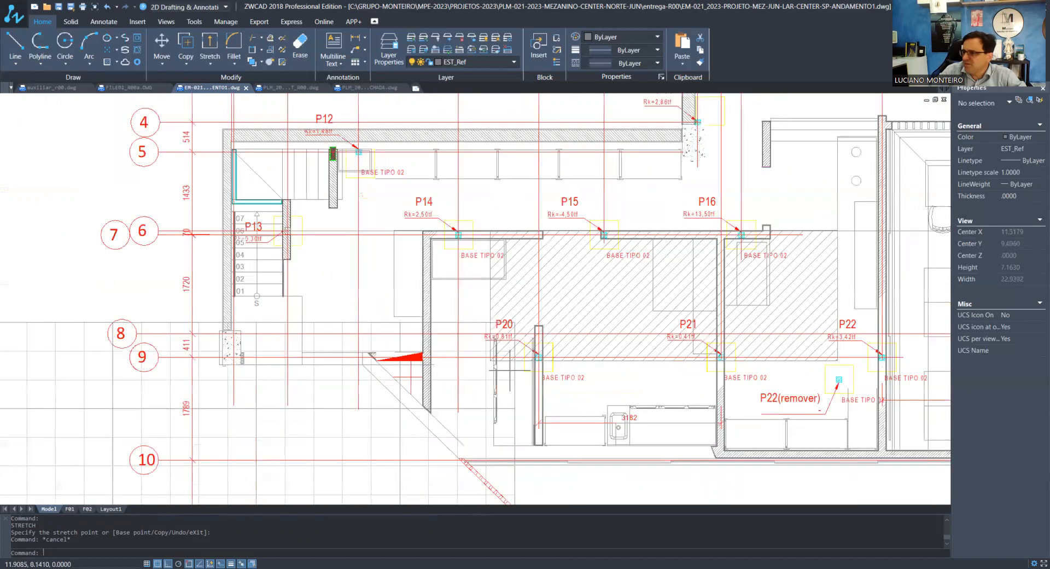
{"action": "scroll", "coordinate": [506, 364], "scroll_direction": "down", "scroll_amount": 2}
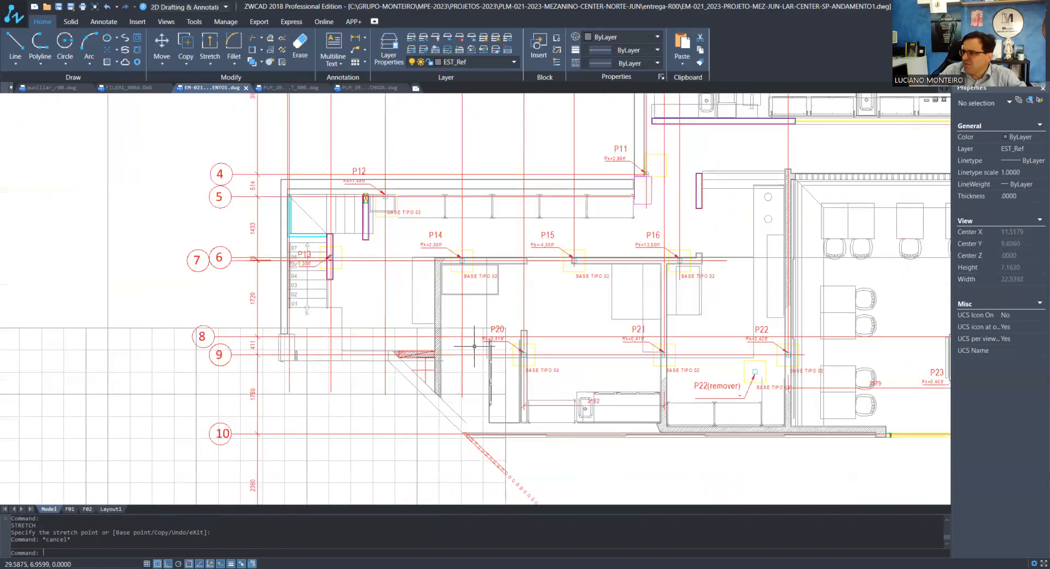
{"action": "scroll", "coordinate": [588, 270], "scroll_direction": "up", "scroll_amount": 4}
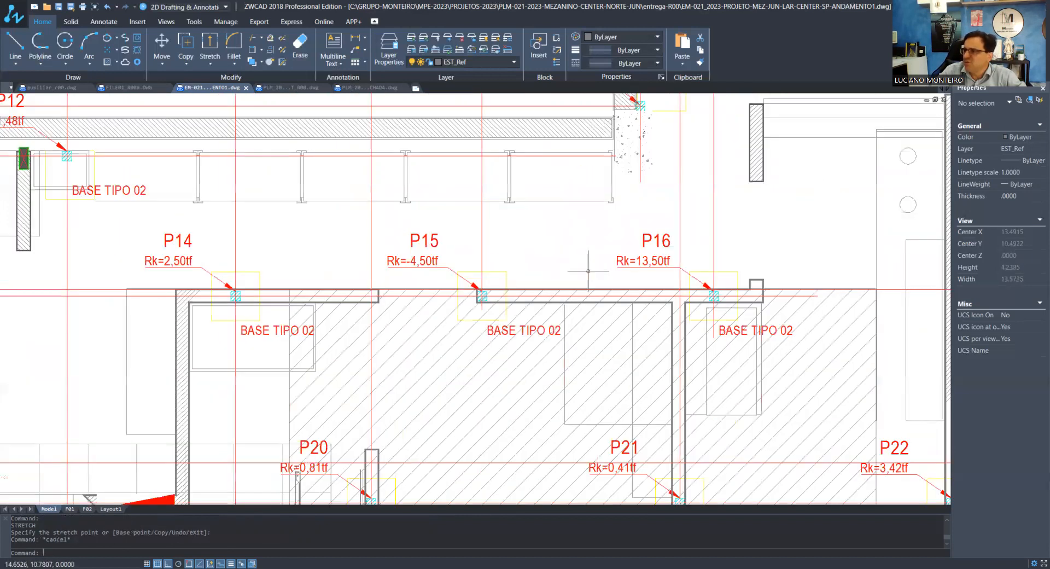
{"action": "scroll", "coordinate": [472, 354], "scroll_direction": "down", "scroll_amount": 3}
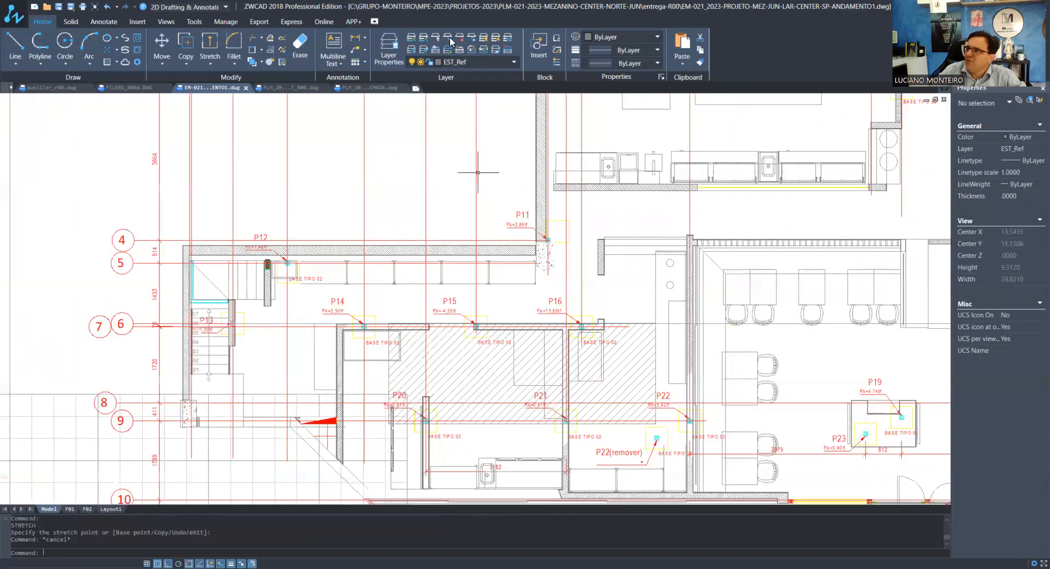
Try to freeze the layer of the hatched area between P15 and P21
{"action": "left_click", "coordinate": [449, 39]}
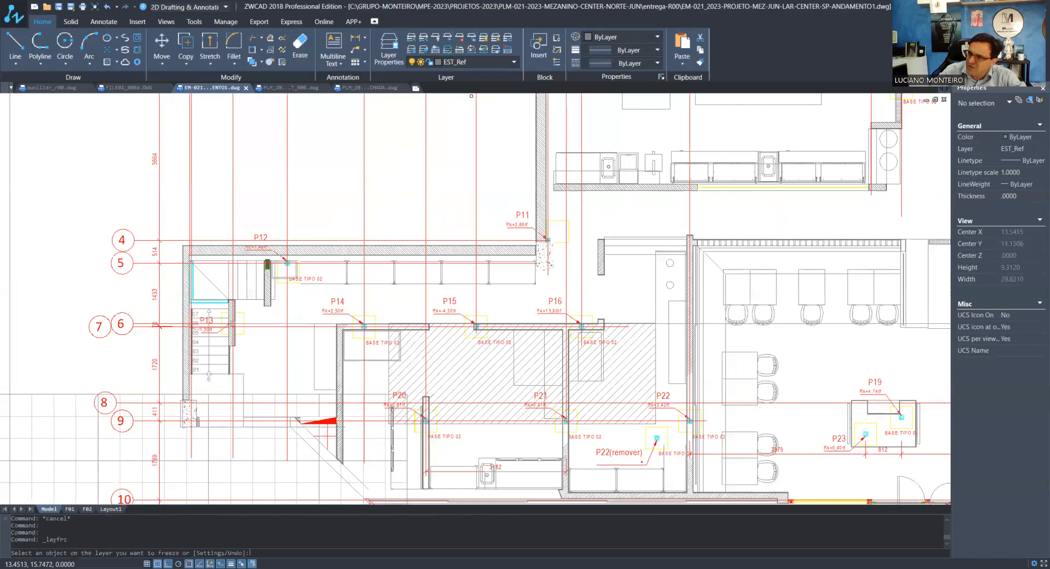
{"action": "left_click", "coordinate": [443, 353]}
{"action": "left_click", "coordinate": [444, 353]}
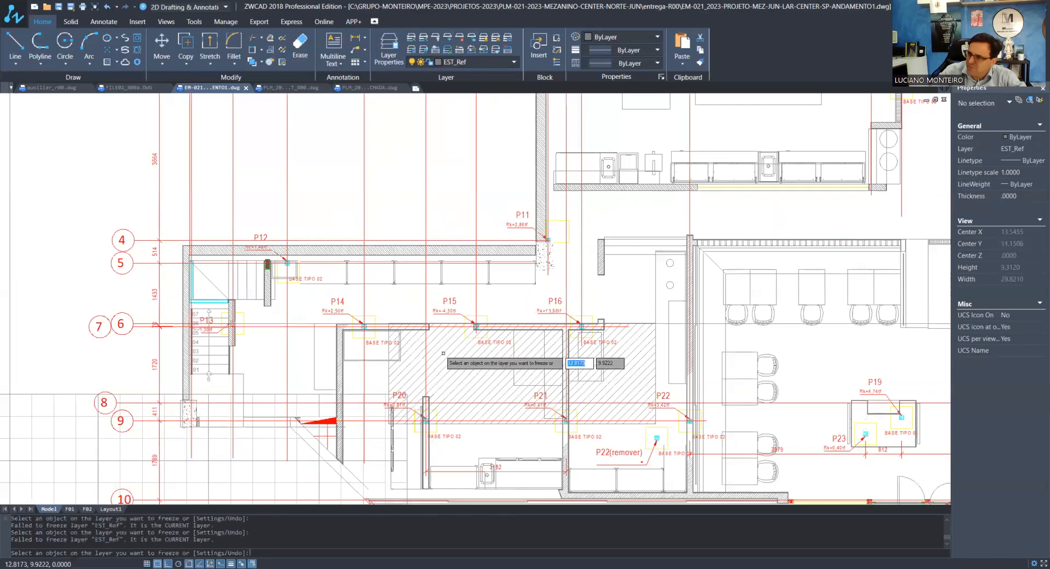
{"action": "key", "text": "Escape"}
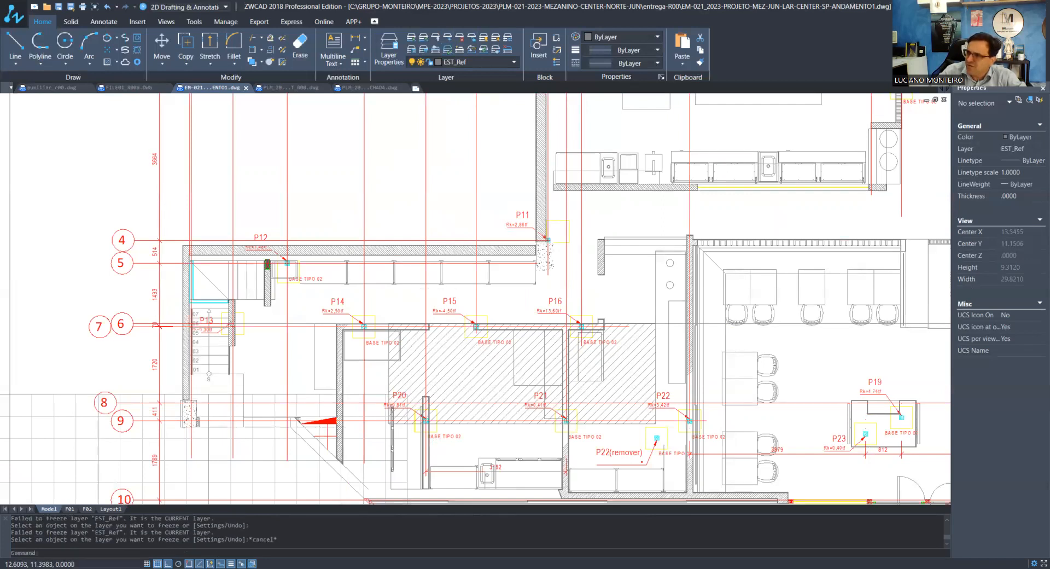
{"action": "left_click", "coordinate": [435, 285]}
{"action": "left_click", "coordinate": [431, 280]}
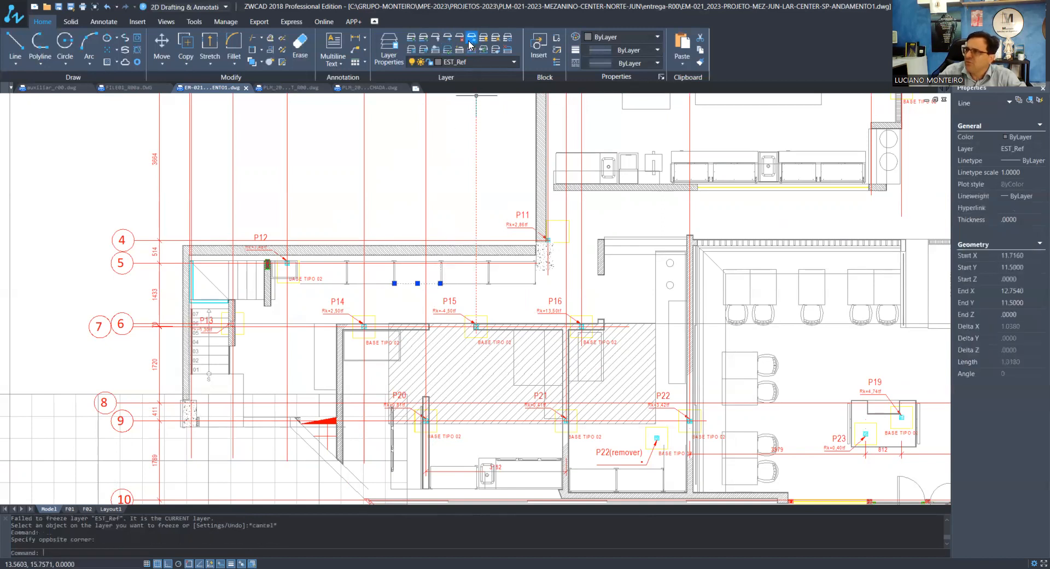
{"action": "key", "text": "Escape"}
{"action": "key", "text": "Escape"}
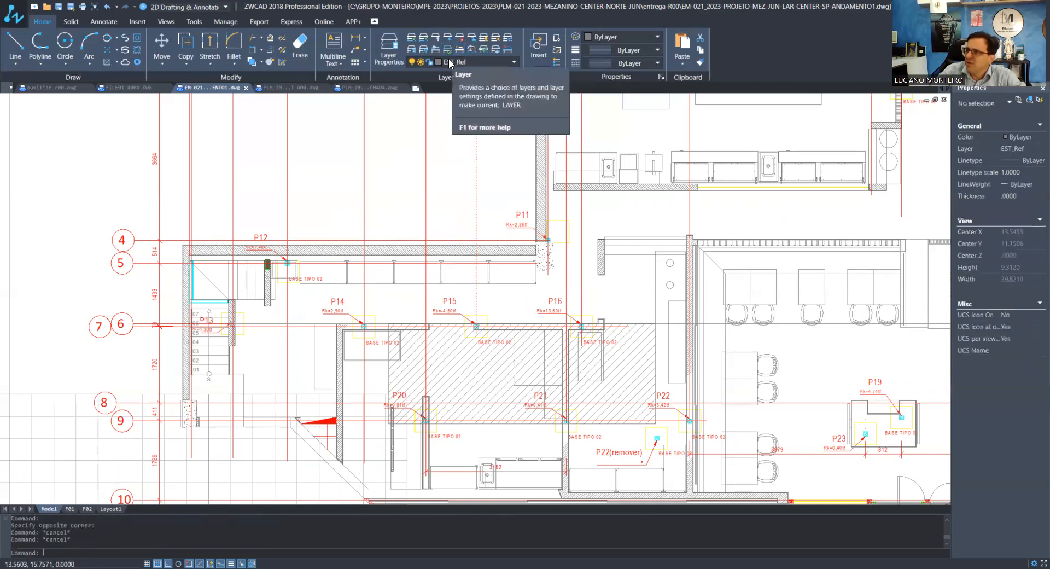
Make EST_Estr-Tercas the current layer, and freeze the EST_Ref layer and the floor plan's layer
{"action": "left_click", "coordinate": [458, 63]}
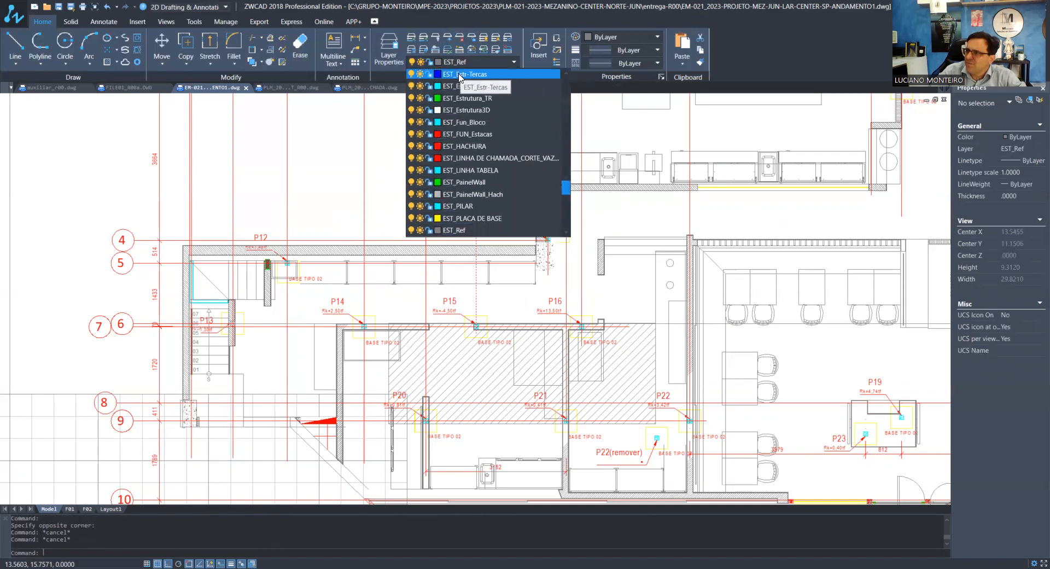
{"action": "left_click", "coordinate": [459, 74]}
{"action": "left_click", "coordinate": [447, 49]}
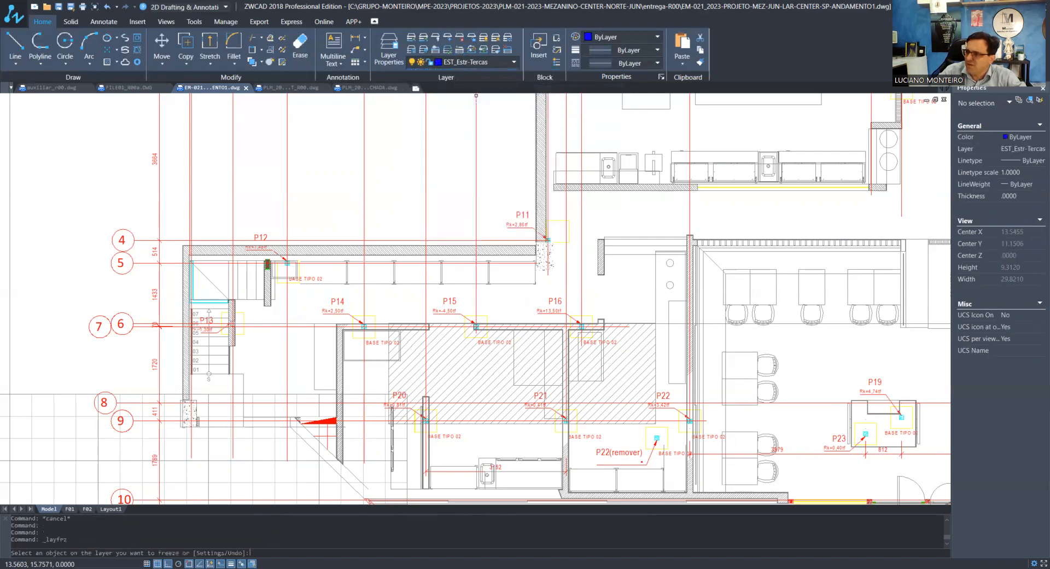
{"action": "left_click", "coordinate": [450, 348]}
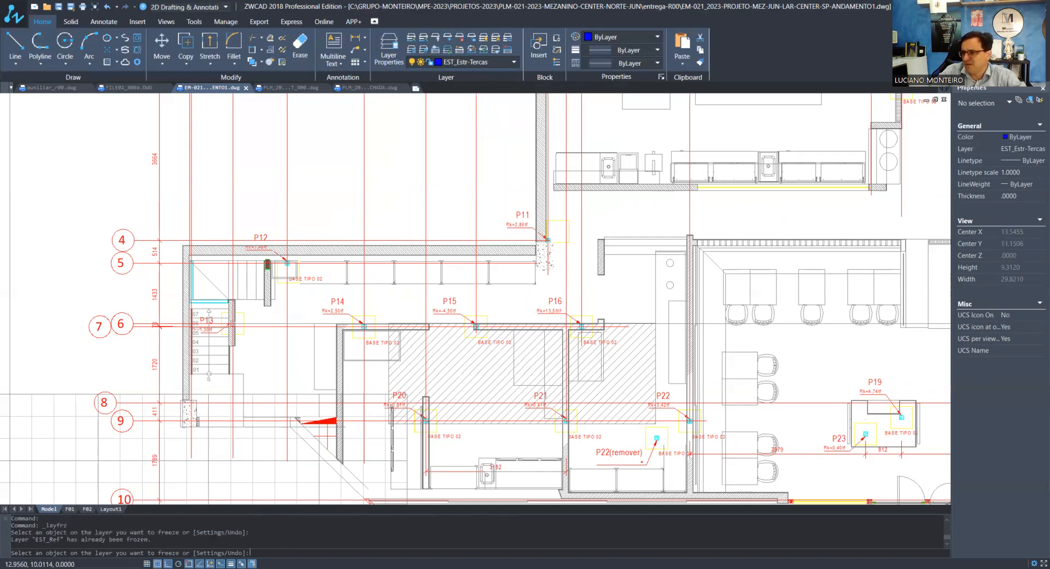
{"action": "left_click", "coordinate": [438, 350]}
{"action": "scroll", "coordinate": [438, 350], "scroll_direction": "down", "scroll_amount": 4}
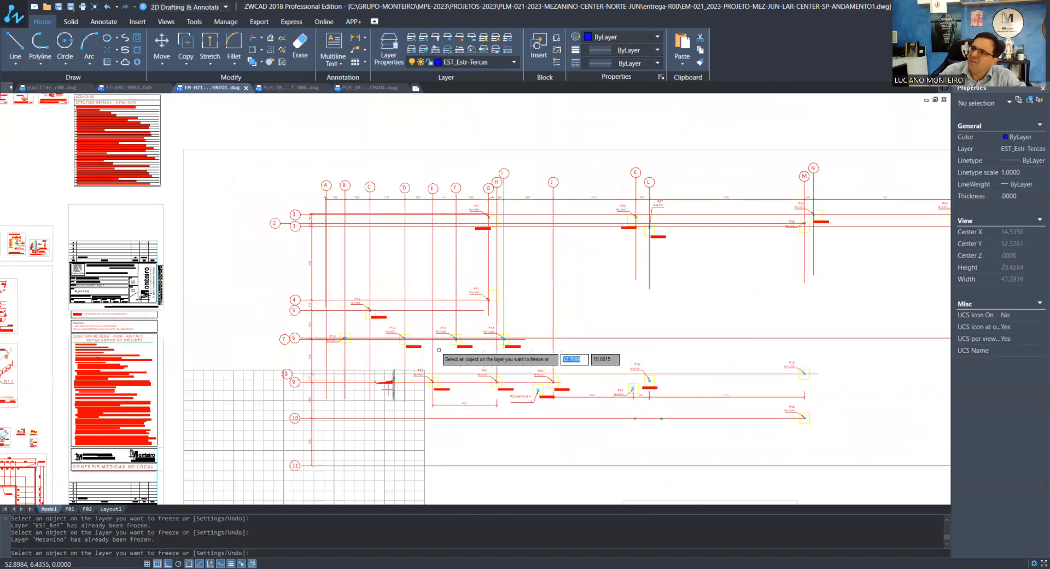
{"action": "scroll", "coordinate": [341, 317], "scroll_direction": "up", "scroll_amount": 4}
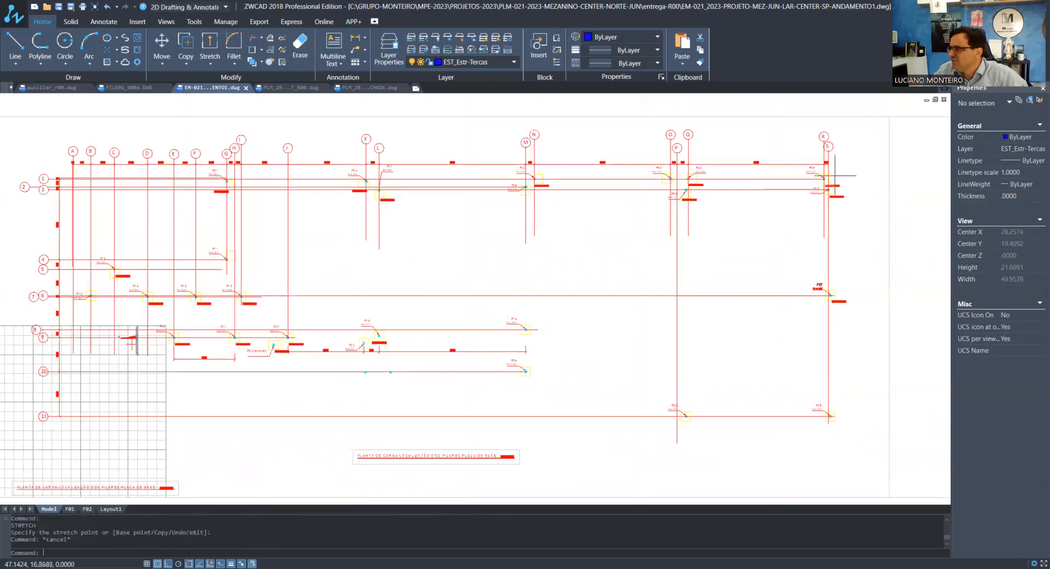
{"action": "scroll", "coordinate": [832, 183], "scroll_direction": "up", "scroll_amount": 4}
{"action": "scroll", "coordinate": [831, 185], "scroll_direction": "down", "scroll_amount": 2}
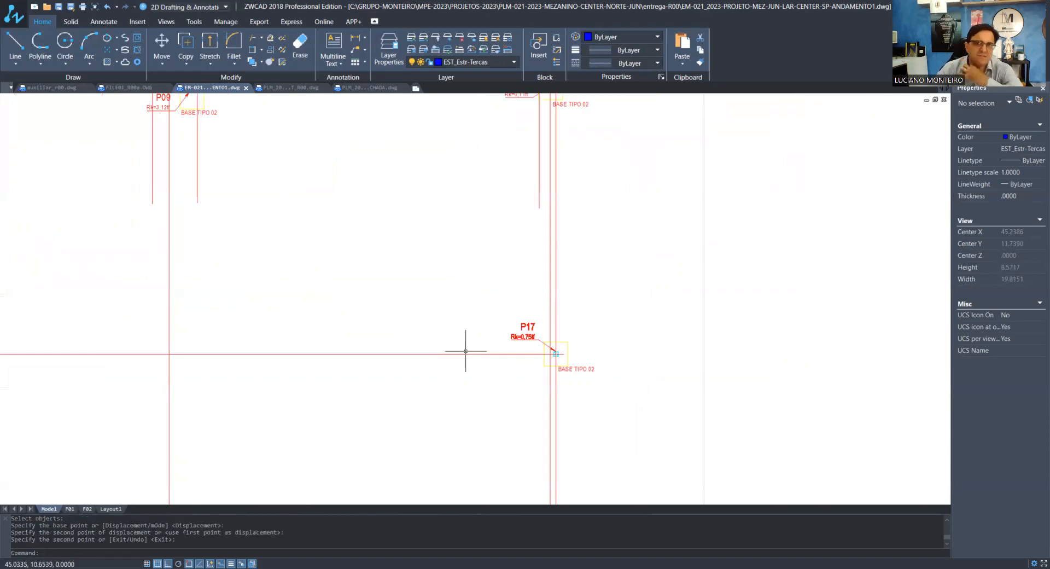
{"action": "scroll", "coordinate": [486, 380], "scroll_direction": "down", "scroll_amount": 3}
{"action": "scroll", "coordinate": [520, 110], "scroll_direction": "up", "scroll_amount": 4}
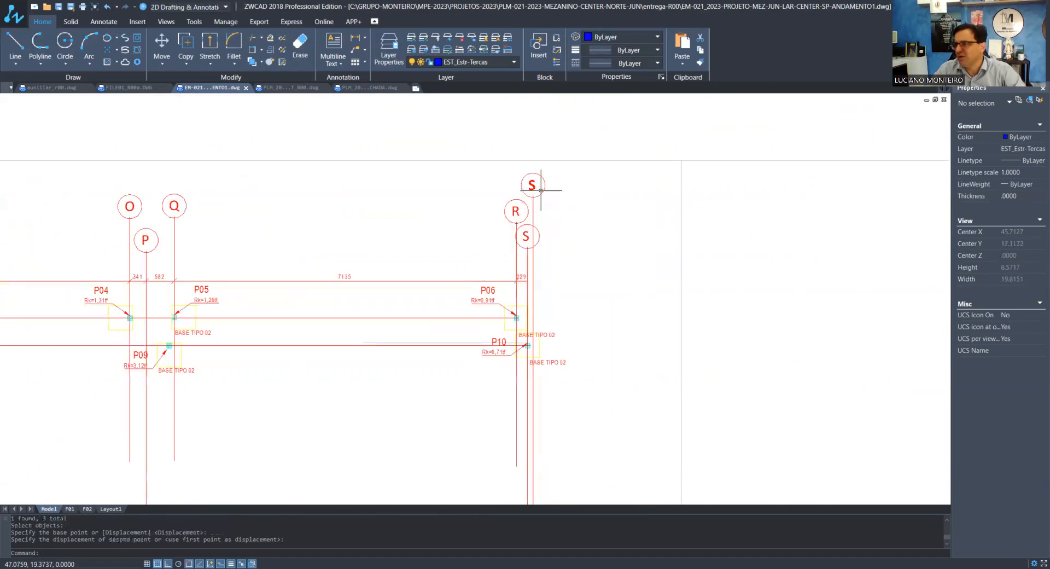
{"action": "scroll", "coordinate": [541, 190], "scroll_direction": "up", "scroll_amount": 4}
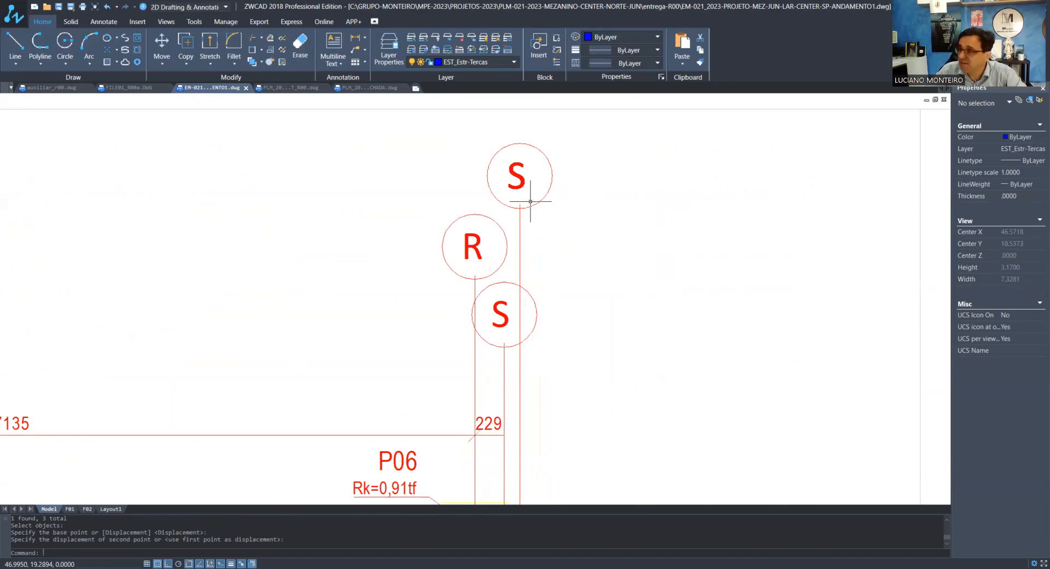
{"action": "type", "text": "ED"}
{"action": "key", "text": "Return"}
{"action": "scroll", "coordinate": [517, 192], "scroll_direction": "up", "scroll_amount": 2}
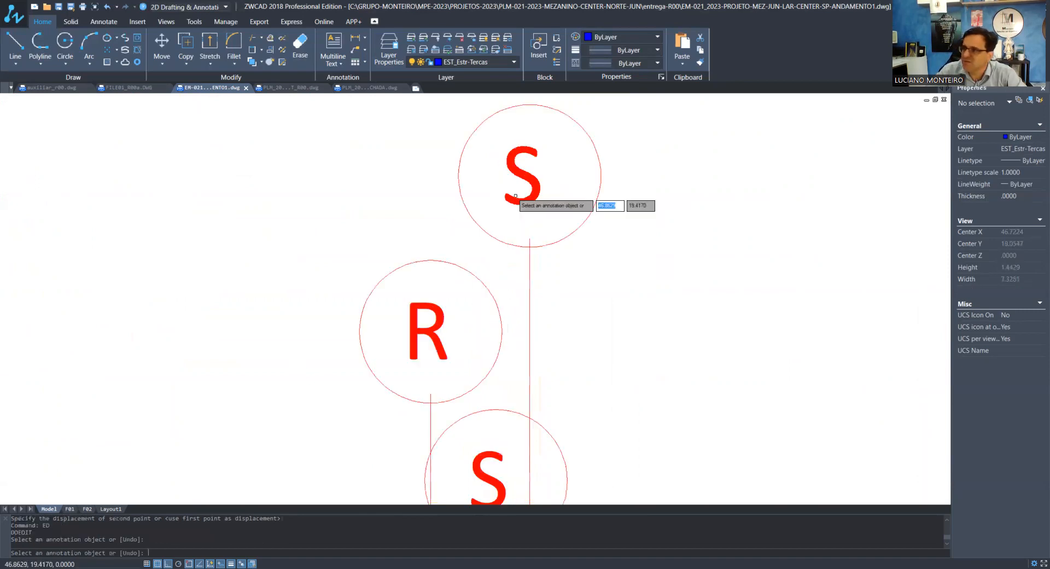
{"action": "left_click", "coordinate": [515, 195]}
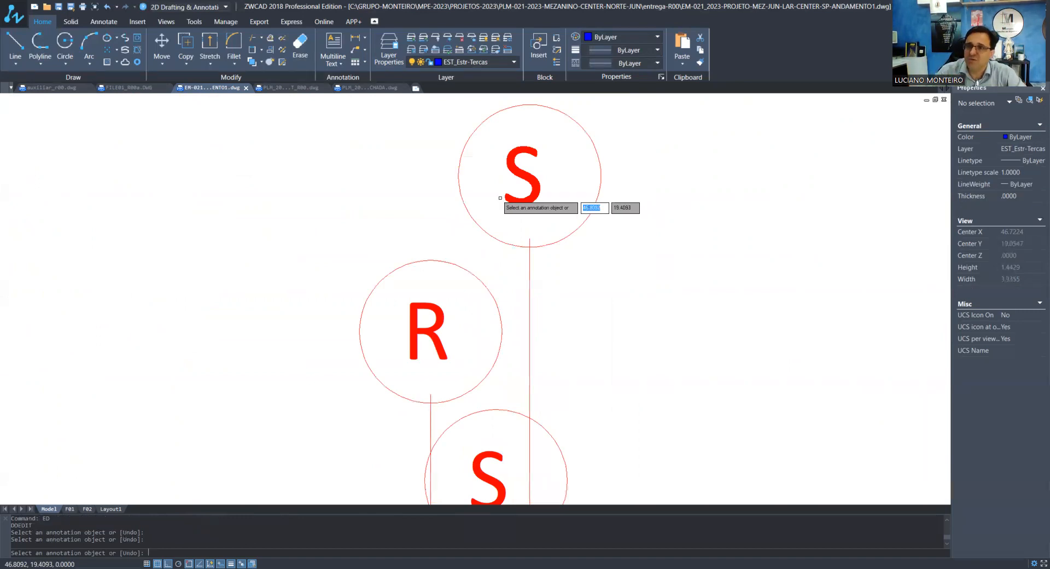
{"action": "key", "text": "Escape"}
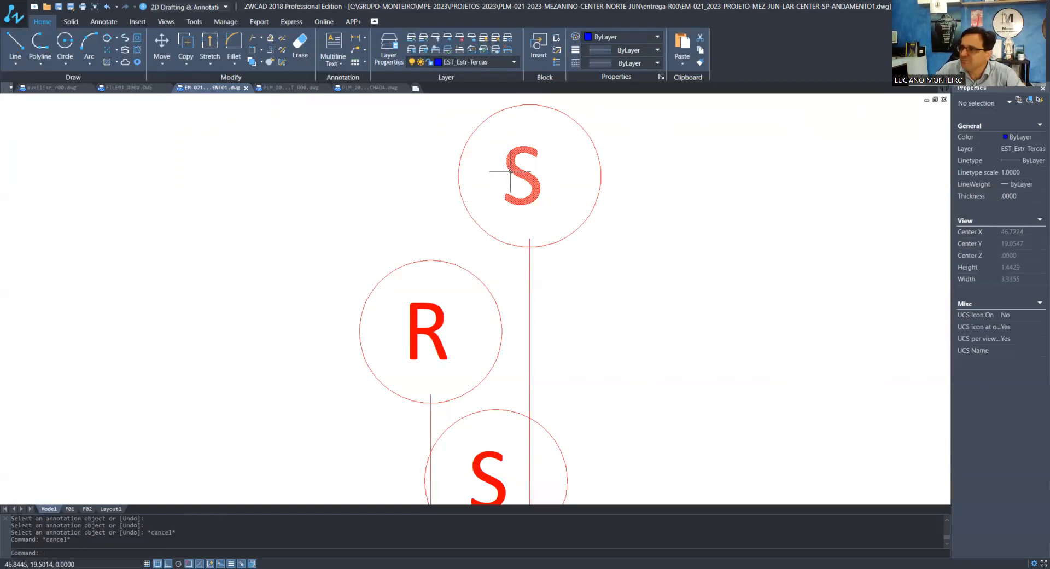
Relabel the uppermost of the two S axis bubbles beside axis R as T
{"action": "scroll", "coordinate": [510, 172], "scroll_direction": "down", "scroll_amount": 5}
{"action": "type", "text": "ED"}
{"action": "key", "text": "Return"}
{"action": "type", "text": "T"}
{"action": "key", "text": "Return"}
{"action": "key", "text": "Return"}
Add a linear dimension between axes S and T, aligned with the existing horizontal dimension row
{"action": "scroll", "coordinate": [516, 431], "scroll_direction": "down", "scroll_amount": 2}
{"action": "middle_click_drag", "start_coordinate": [515, 431], "coordinate": [552, 267]}
{"action": "scroll", "coordinate": [551, 266], "scroll_direction": "up", "scroll_amount": 1}
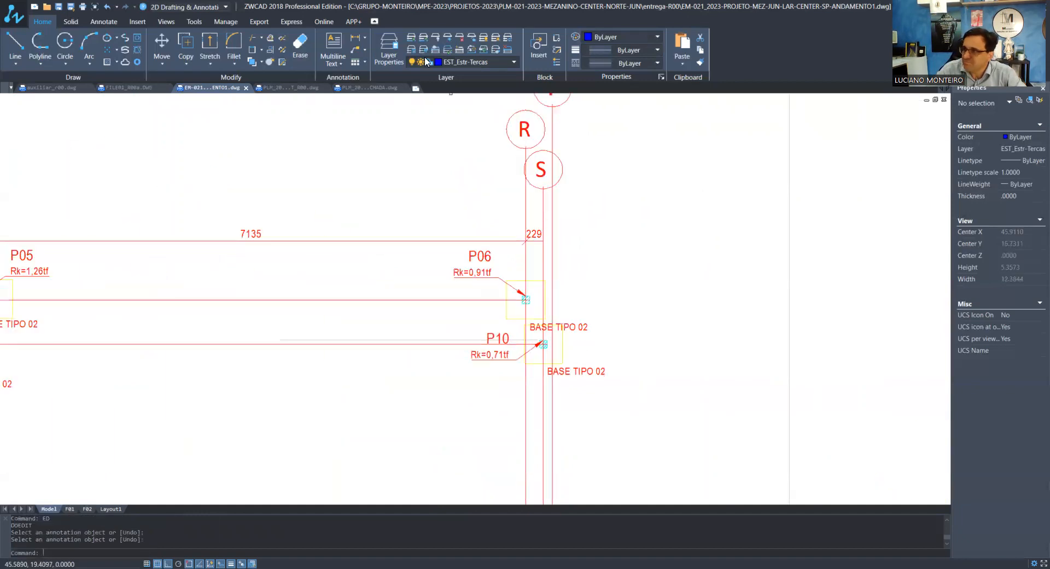
{"action": "left_click", "coordinate": [355, 38]}
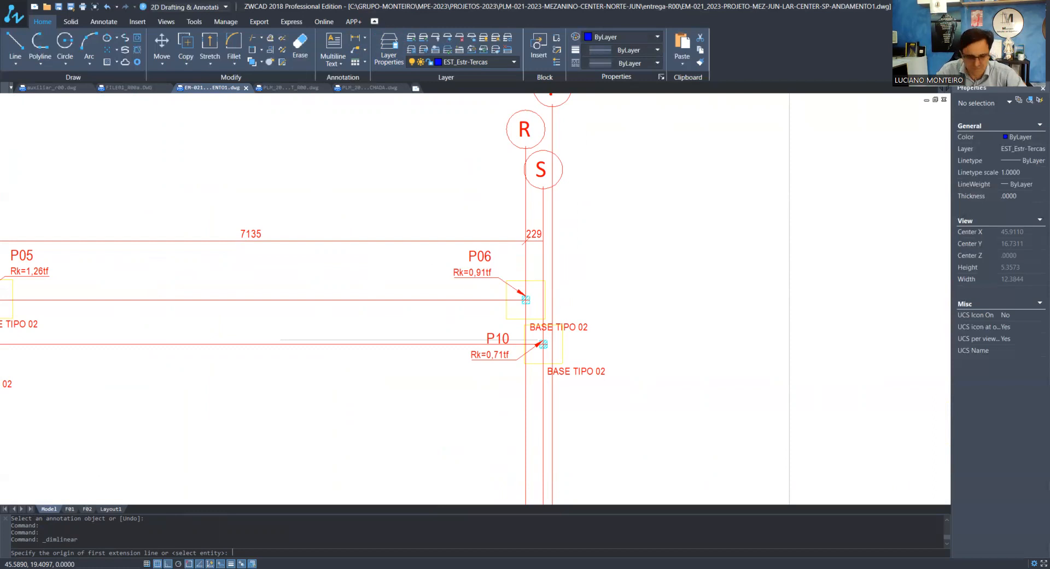
{"action": "scroll", "coordinate": [544, 298], "scroll_direction": "up", "scroll_amount": 7}
{"action": "left_click", "coordinate": [540, 237]}
{"action": "right_click", "coordinate": [576, 365], "text": "shift"}
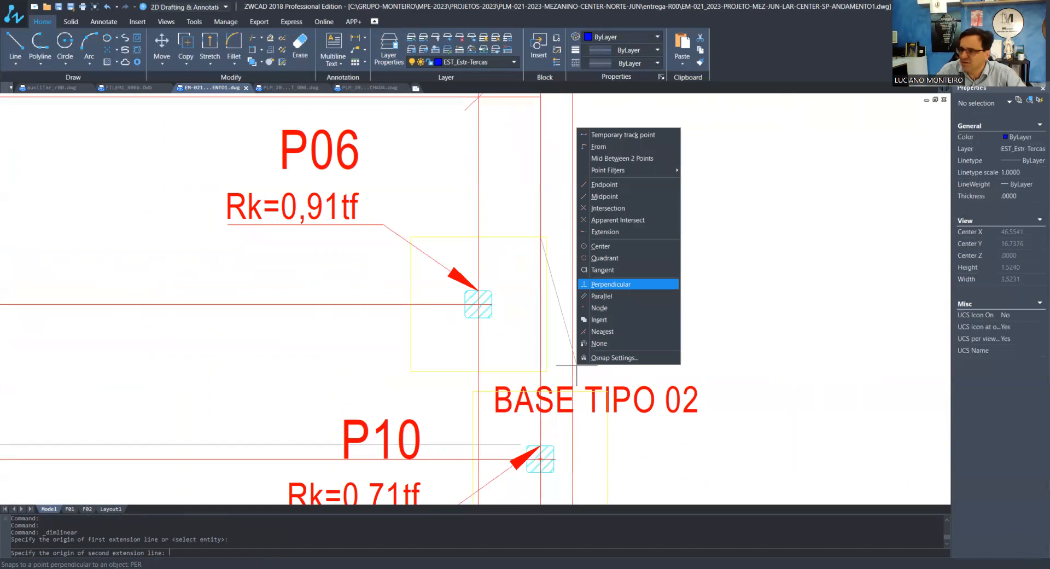
{"action": "left_click", "coordinate": [611, 284]}
{"action": "left_click", "coordinate": [574, 270]}
{"action": "scroll", "coordinate": [578, 271], "scroll_direction": "down", "scroll_amount": 2}
{"action": "left_click", "coordinate": [520, 167]}
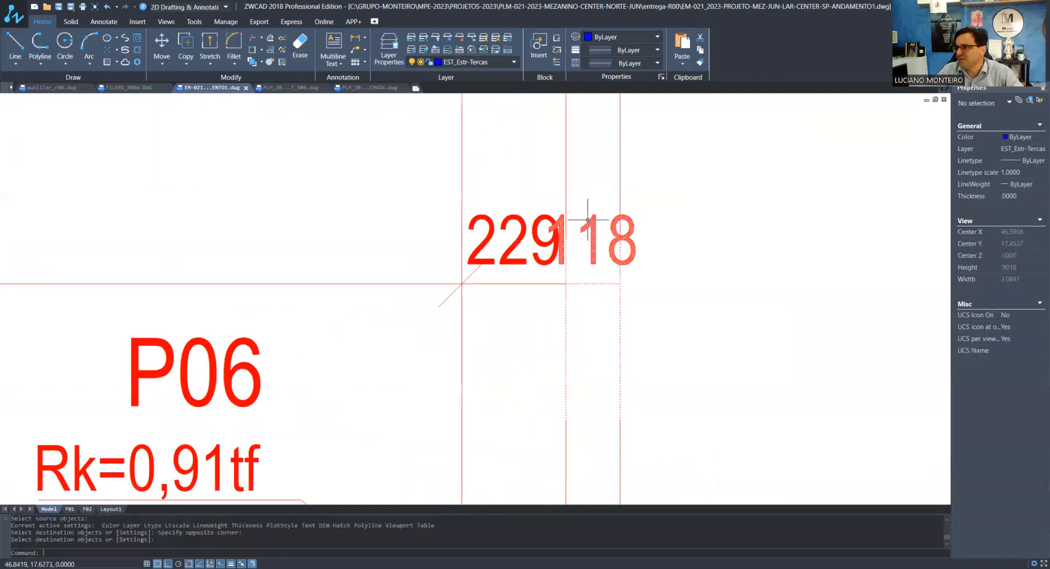
Move the text of the dimension between axes S and T up and outward, clear of the neighbouring dimension text
{"action": "left_click", "coordinate": [590, 238]}
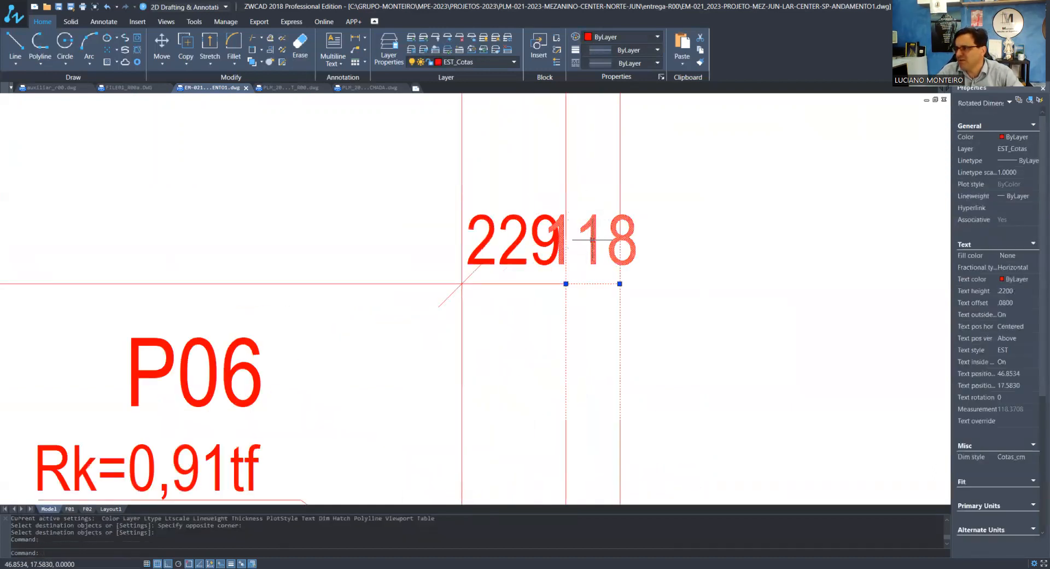
{"action": "left_click", "coordinate": [592, 239]}
{"action": "left_click", "coordinate": [636, 196]}
{"action": "key", "text": "Escape"}
{"action": "key", "text": "Escape"}
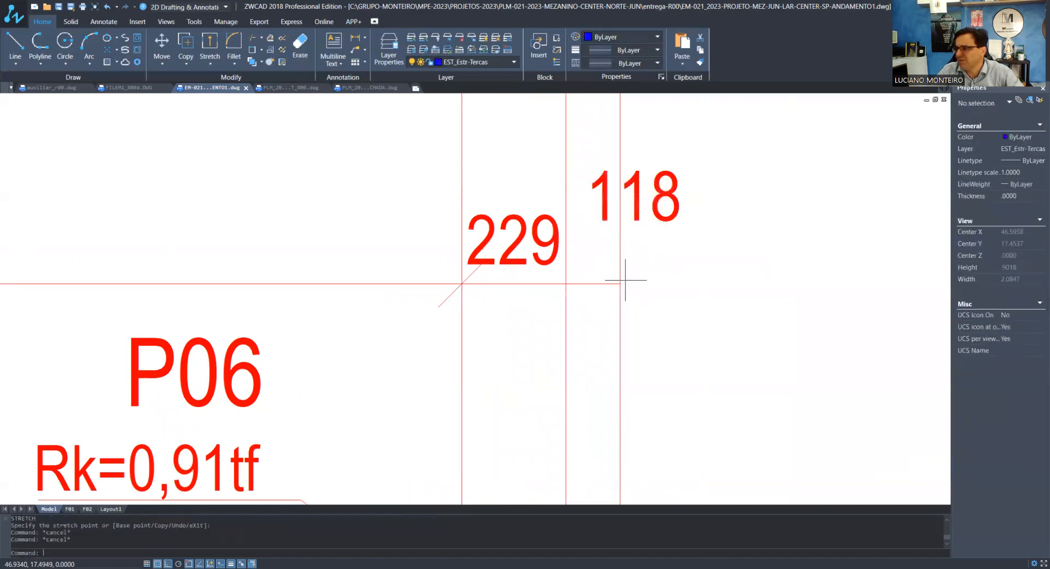
Thaw the frozen floor plan layers so the architectural plan shows behind the axes and pillars again
{"action": "scroll", "coordinate": [540, 251], "scroll_direction": "down", "scroll_amount": 6}
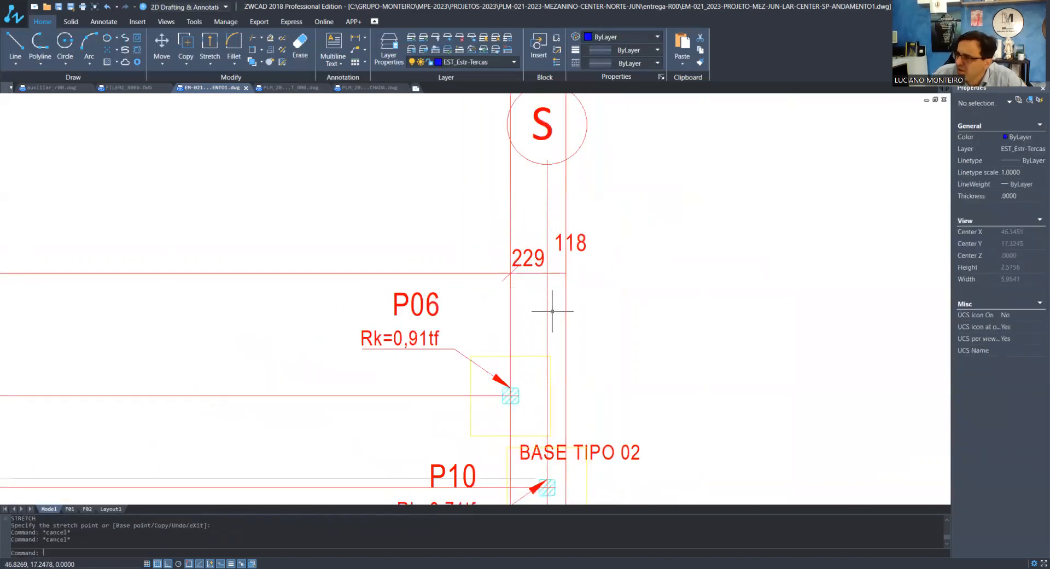
{"action": "scroll", "coordinate": [550, 314], "scroll_direction": "down", "scroll_amount": 3}
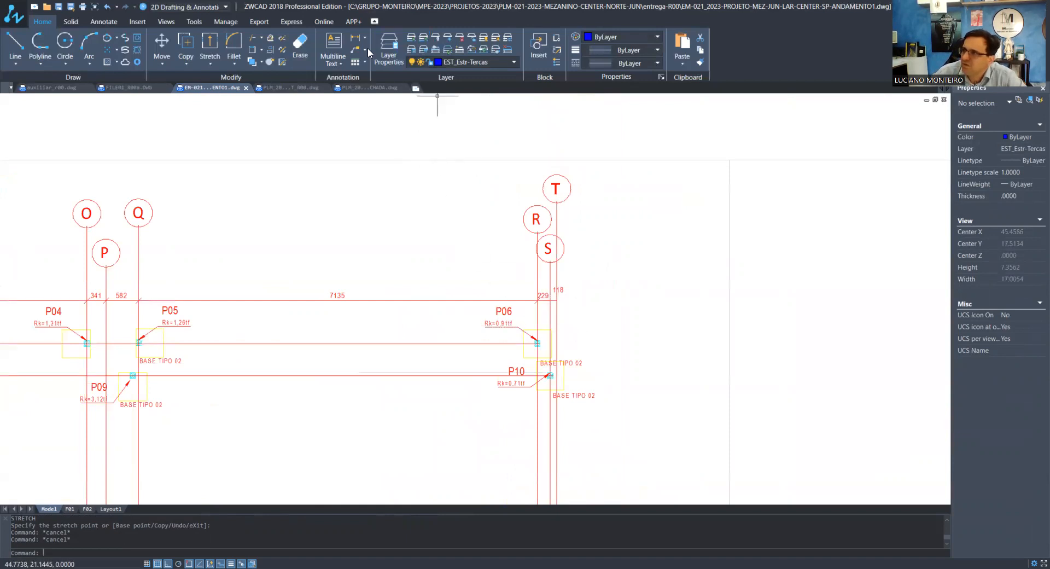
{"action": "left_click", "coordinate": [390, 51]}
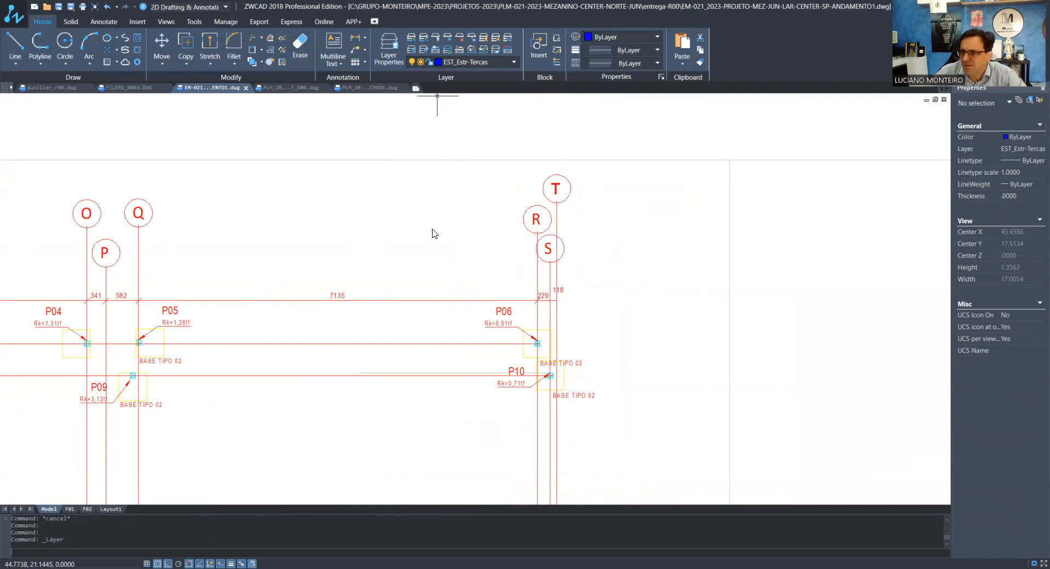
{"action": "left_click", "coordinate": [390, 225]}
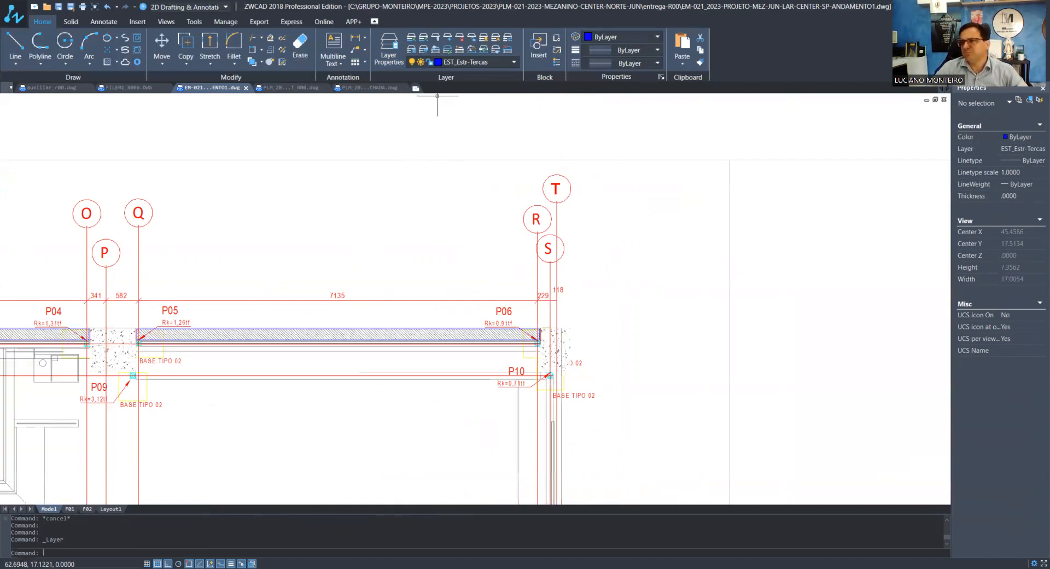
Examine the pillar load and location plan from the full sheet down to the area around P18, P19 and P24
{"action": "scroll", "coordinate": [437, 96], "scroll_direction": "down", "scroll_amount": 10}
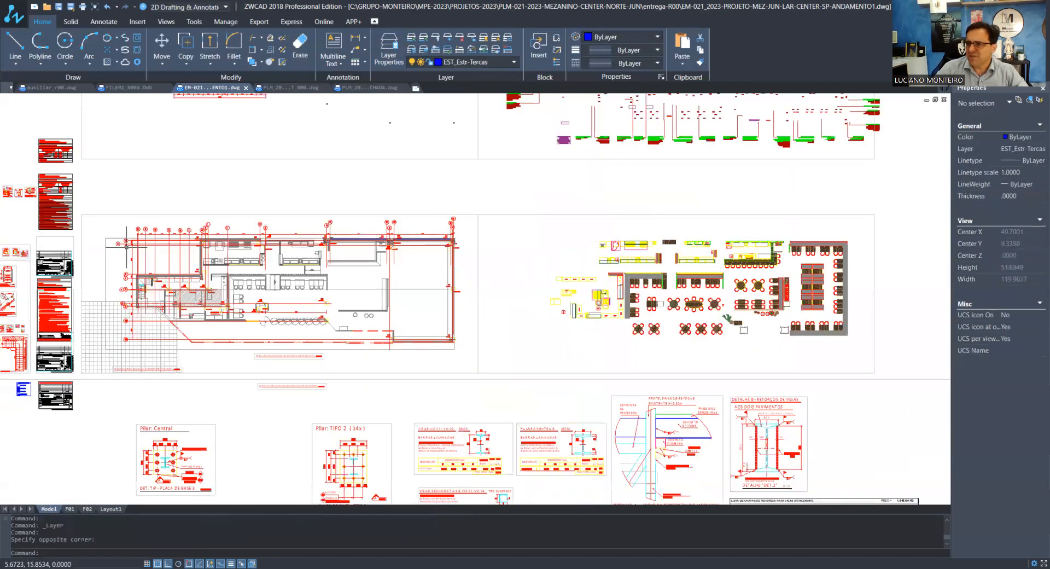
{"action": "scroll", "coordinate": [118, 297], "scroll_direction": "up", "scroll_amount": 3}
{"action": "scroll", "coordinate": [465, 428], "scroll_direction": "up", "scroll_amount": 3}
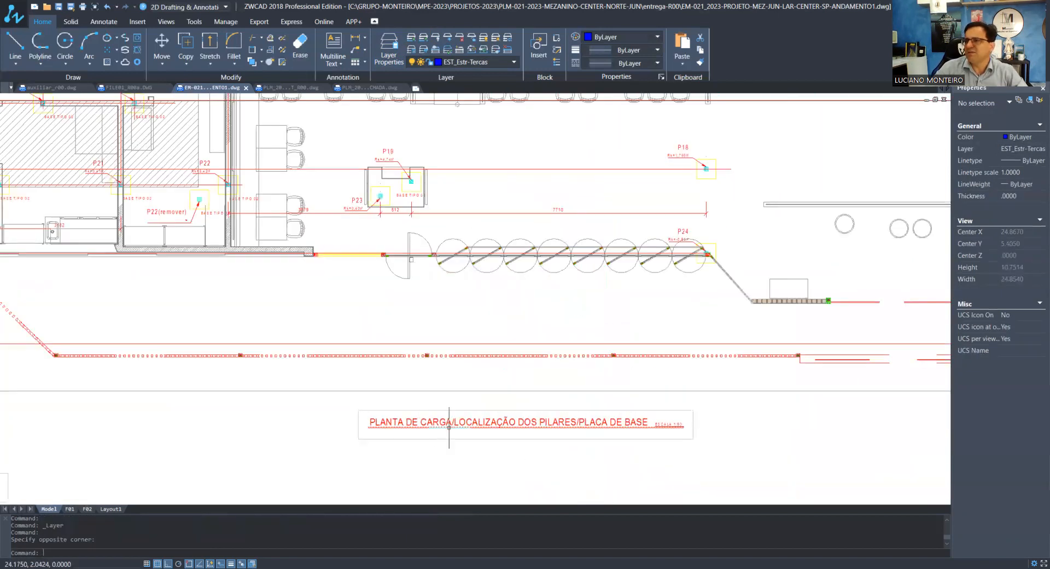
{"action": "scroll", "coordinate": [421, 433], "scroll_direction": "down", "scroll_amount": 2}
{"action": "scroll", "coordinate": [599, 245], "scroll_direction": "up", "scroll_amount": 2}
{"action": "scroll", "coordinate": [602, 246], "scroll_direction": "up", "scroll_amount": 1}
{"action": "scroll", "coordinate": [679, 309], "scroll_direction": "up", "scroll_amount": 3}
{"action": "scroll", "coordinate": [670, 304], "scroll_direction": "down", "scroll_amount": 3}
{"action": "scroll", "coordinate": [219, 310], "scroll_direction": "up", "scroll_amount": 1}
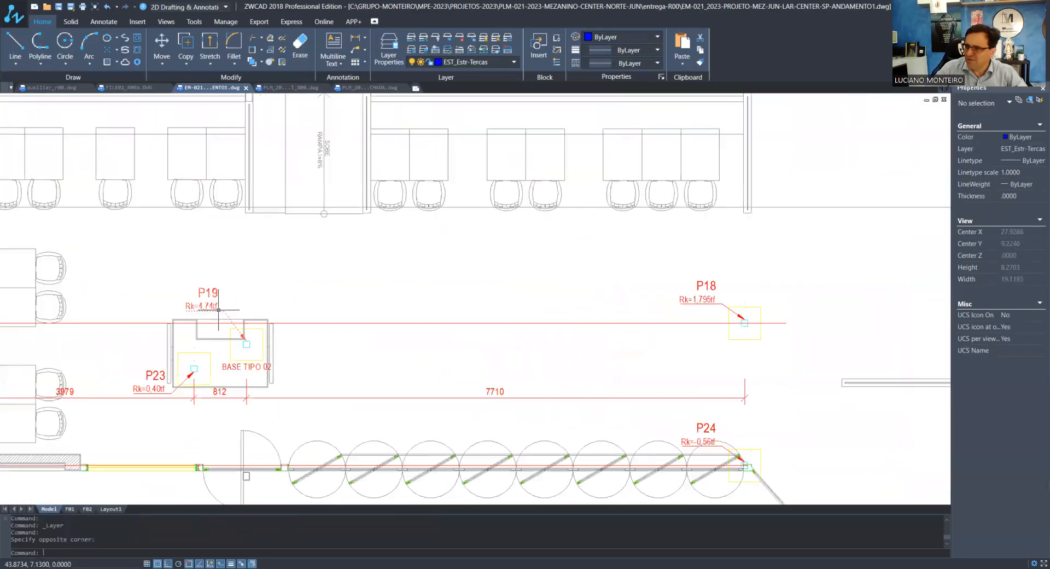
Inspect the load callouts and base plates of pillars P19 and P23 and the neighbouring pillars P20 to P22
{"action": "scroll", "coordinate": [219, 310], "scroll_direction": "up", "scroll_amount": 1}
{"action": "scroll", "coordinate": [164, 308], "scroll_direction": "up", "scroll_amount": 2}
{"action": "scroll", "coordinate": [301, 383], "scroll_direction": "down", "scroll_amount": 3}
{"action": "scroll", "coordinate": [499, 359], "scroll_direction": "up", "scroll_amount": 4}
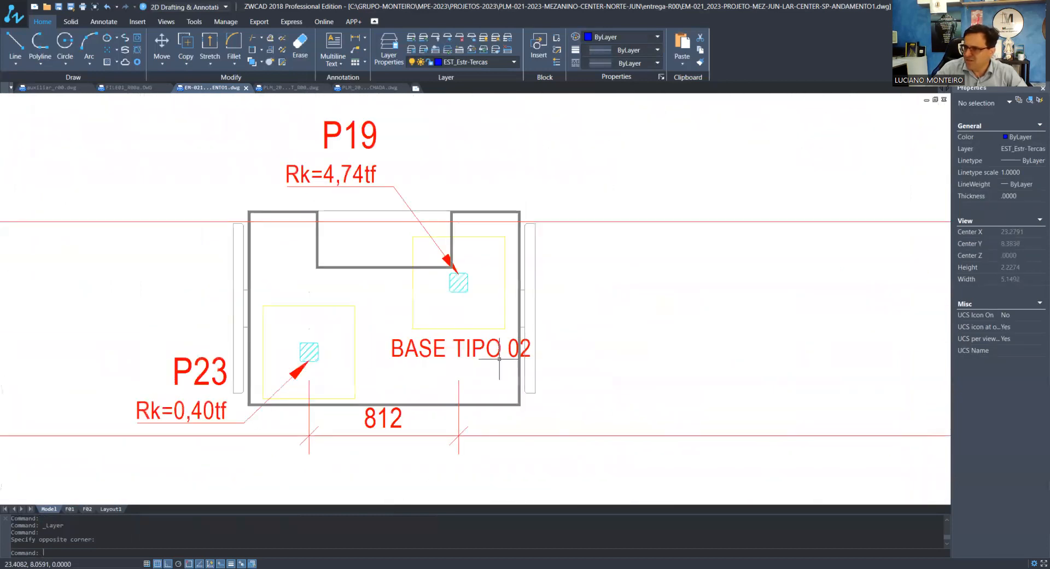
{"action": "scroll", "coordinate": [386, 377], "scroll_direction": "down", "scroll_amount": 2}
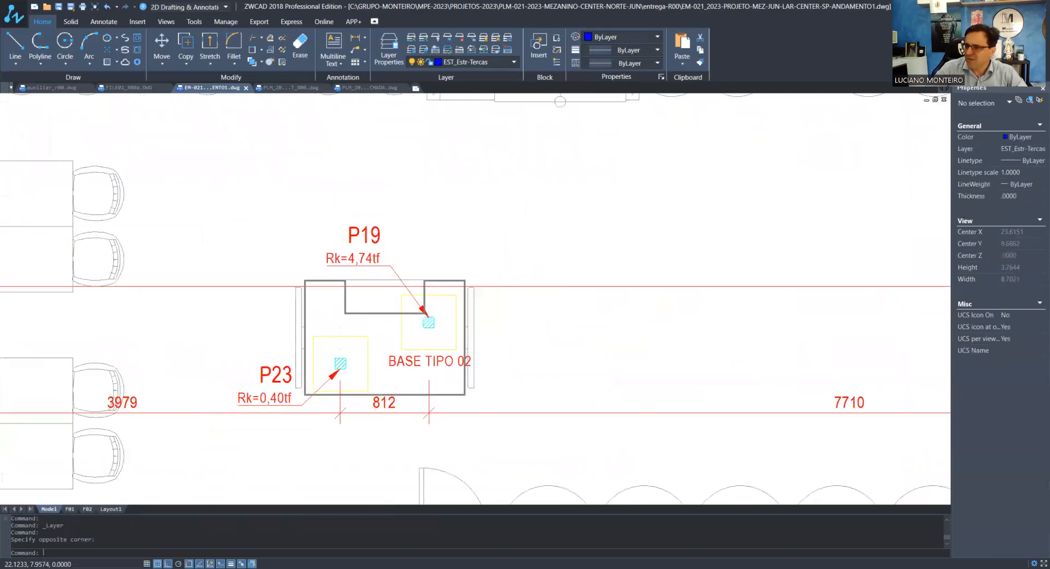
{"action": "scroll", "coordinate": [285, 392], "scroll_direction": "up", "scroll_amount": 3}
{"action": "left_click", "coordinate": [287, 398]}
{"action": "scroll", "coordinate": [288, 404], "scroll_direction": "down", "scroll_amount": 3}
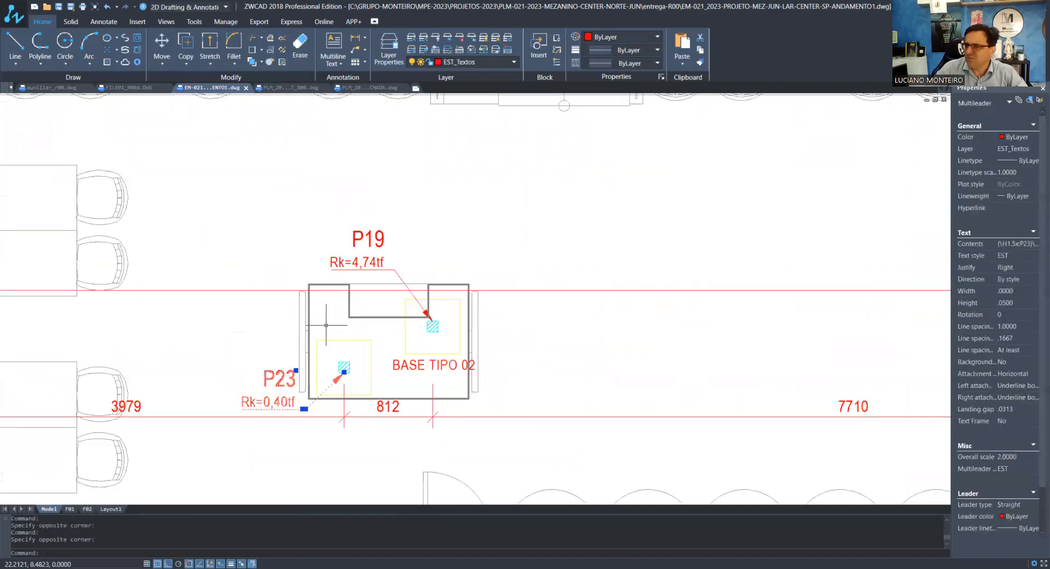
{"action": "key", "text": "Escape"}
{"action": "scroll", "coordinate": [343, 263], "scroll_direction": "up", "scroll_amount": 3}
{"action": "left_click_drag", "start_coordinate": [373, 250], "coordinate": [305, 290]}
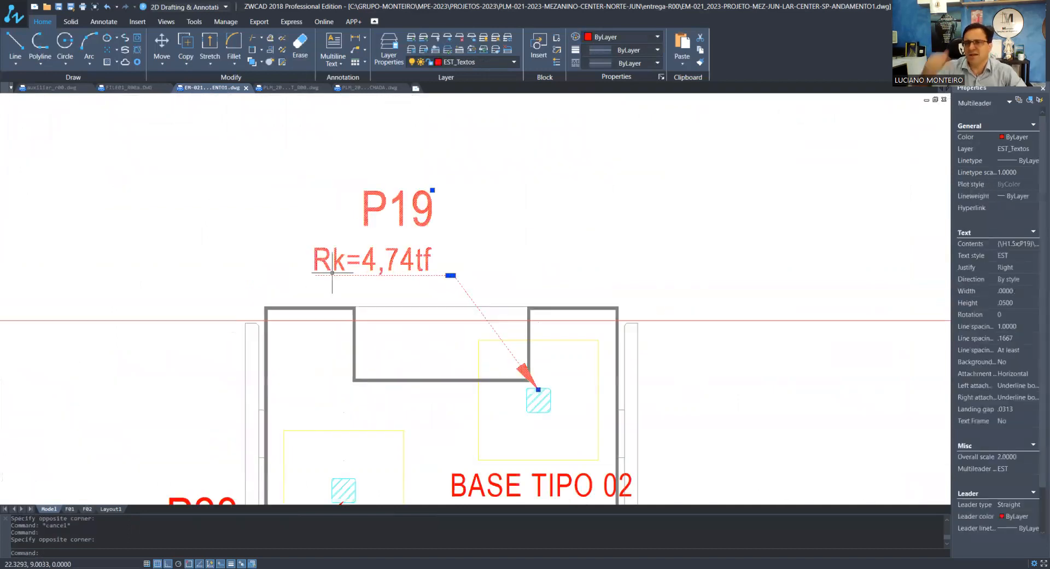
{"action": "key", "text": "Escape"}
{"action": "scroll", "coordinate": [374, 319], "scroll_direction": "down", "scroll_amount": 5}
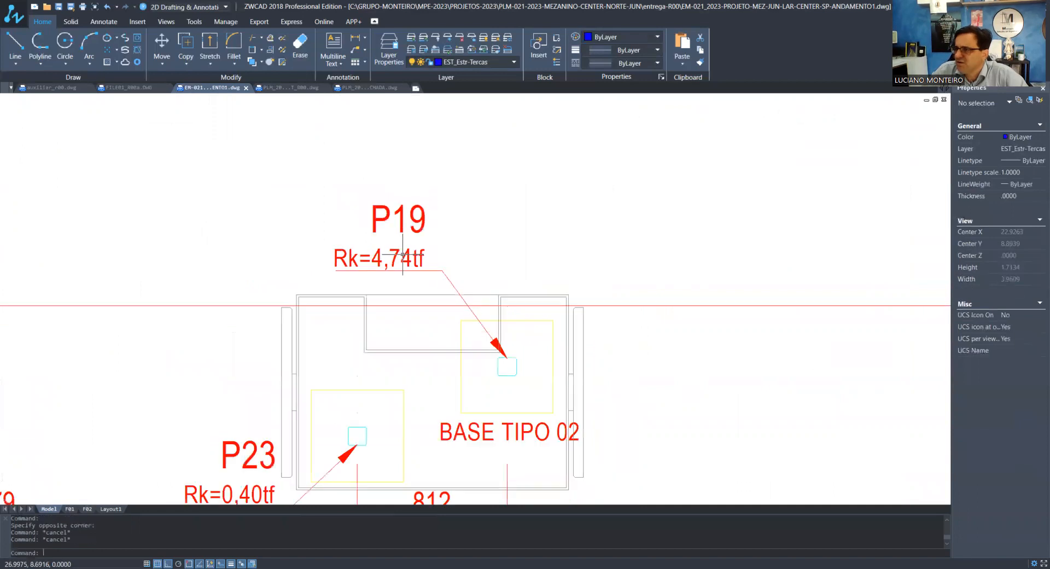
{"action": "scroll", "coordinate": [373, 320], "scroll_direction": "down", "scroll_amount": 3}
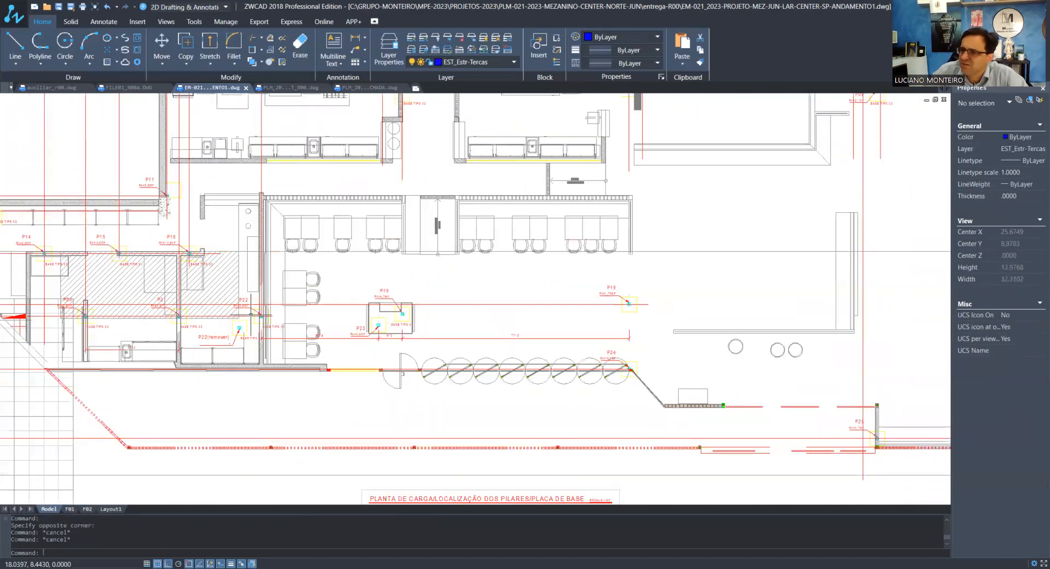
{"action": "scroll", "coordinate": [240, 317], "scroll_direction": "up", "scroll_amount": 5}
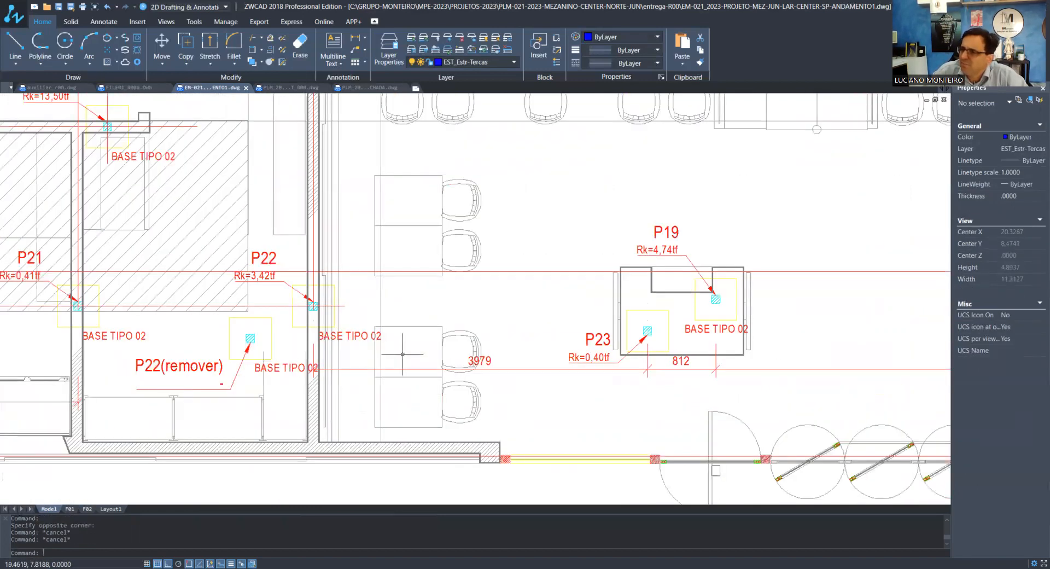
{"action": "scroll", "coordinate": [405, 356], "scroll_direction": "down", "scroll_amount": 3}
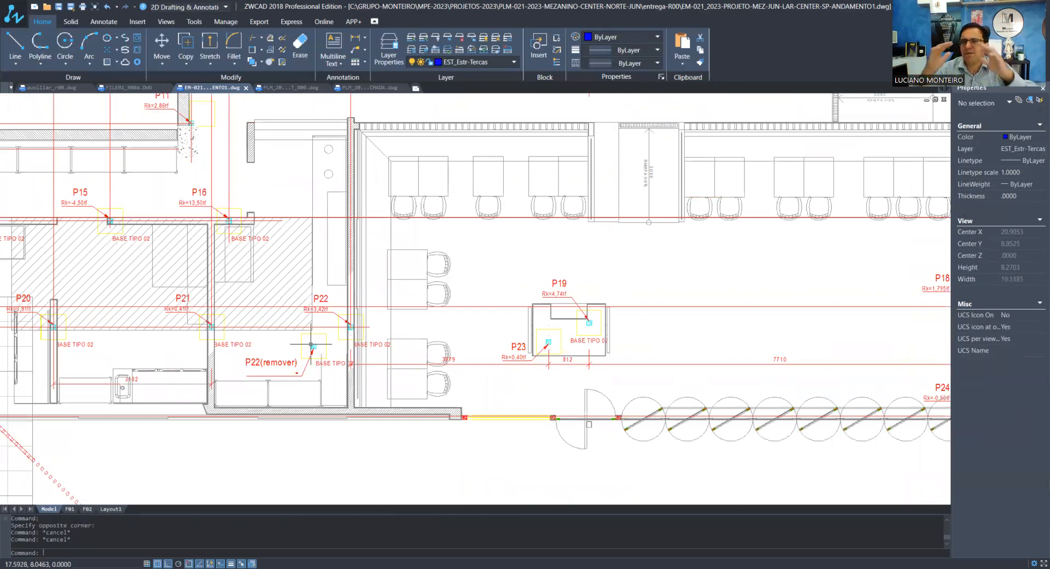
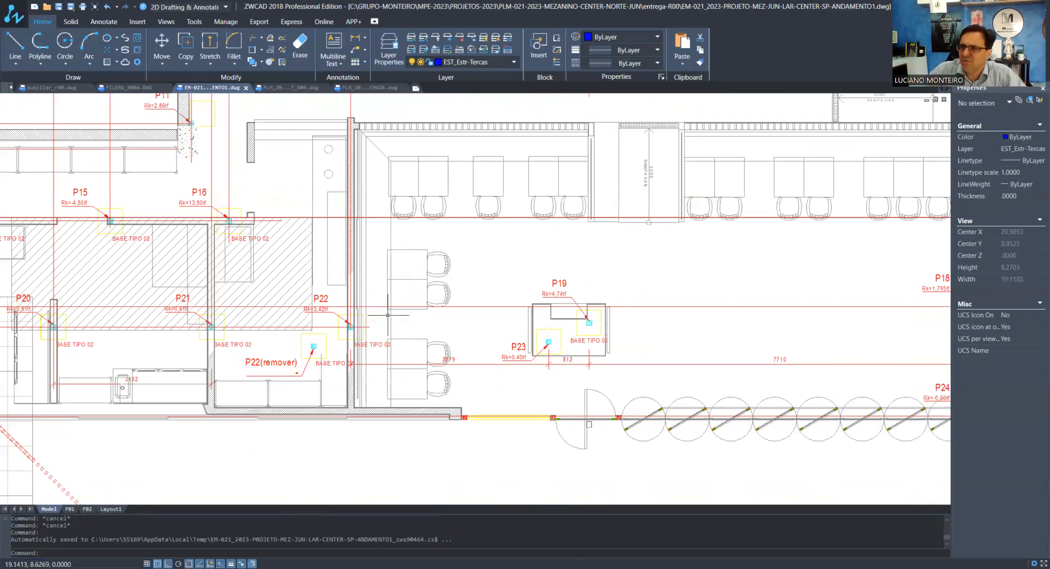
Stretch the leader arrow of the P13 callout beside the stair onto its pillar
{"action": "scroll", "coordinate": [434, 354], "scroll_direction": "down", "scroll_amount": 1}
{"action": "scroll", "coordinate": [416, 336], "scroll_direction": "down", "scroll_amount": 2}
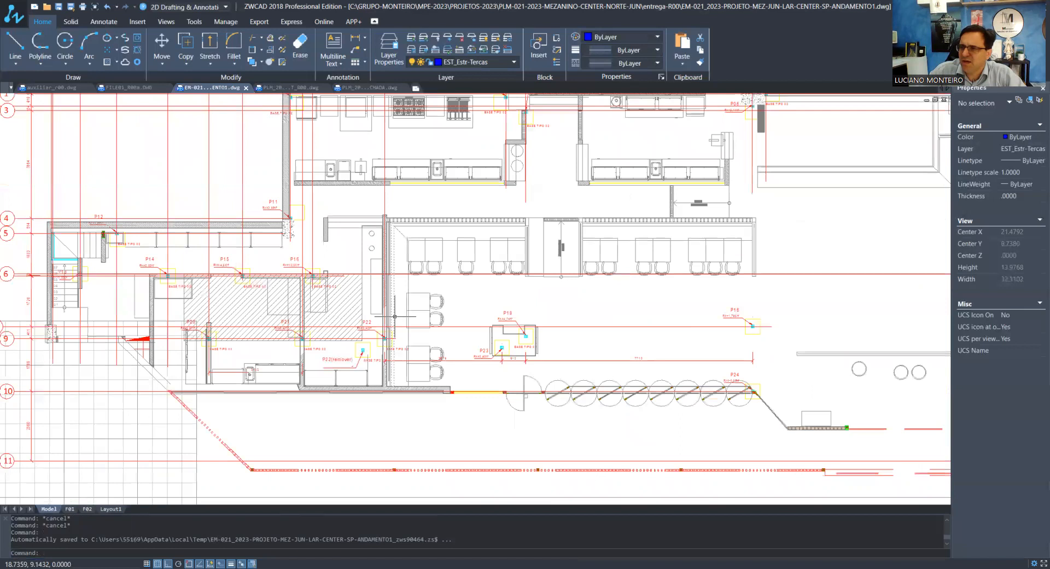
{"action": "scroll", "coordinate": [295, 354], "scroll_direction": "up", "scroll_amount": 4}
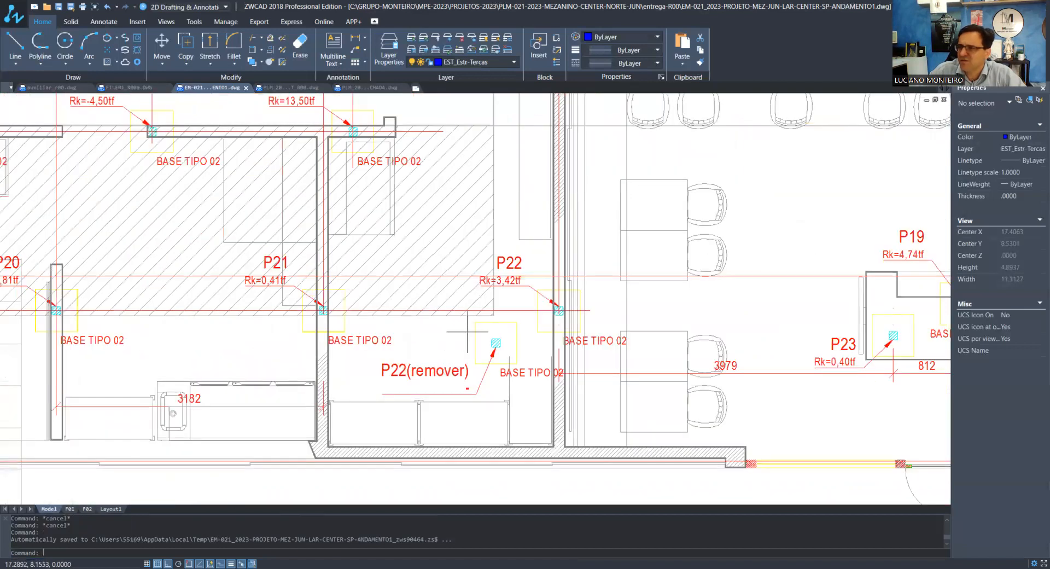
{"action": "scroll", "coordinate": [468, 340], "scroll_direction": "down", "scroll_amount": 3}
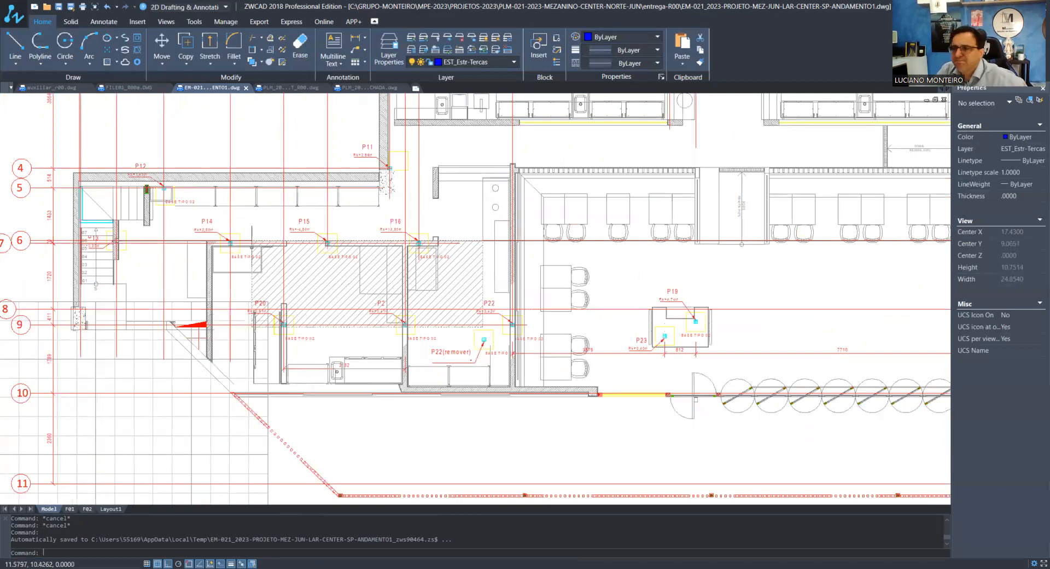
{"action": "scroll", "coordinate": [267, 264], "scroll_direction": "down", "scroll_amount": 1}
{"action": "scroll", "coordinate": [120, 248], "scroll_direction": "up", "scroll_amount": 1}
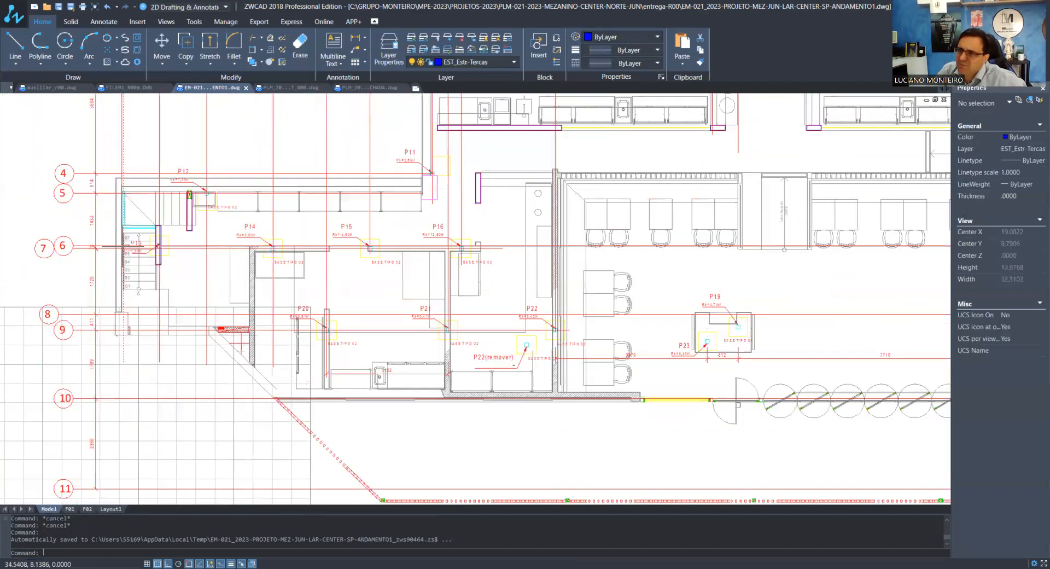
{"action": "scroll", "coordinate": [138, 251], "scroll_direction": "up", "scroll_amount": 7}
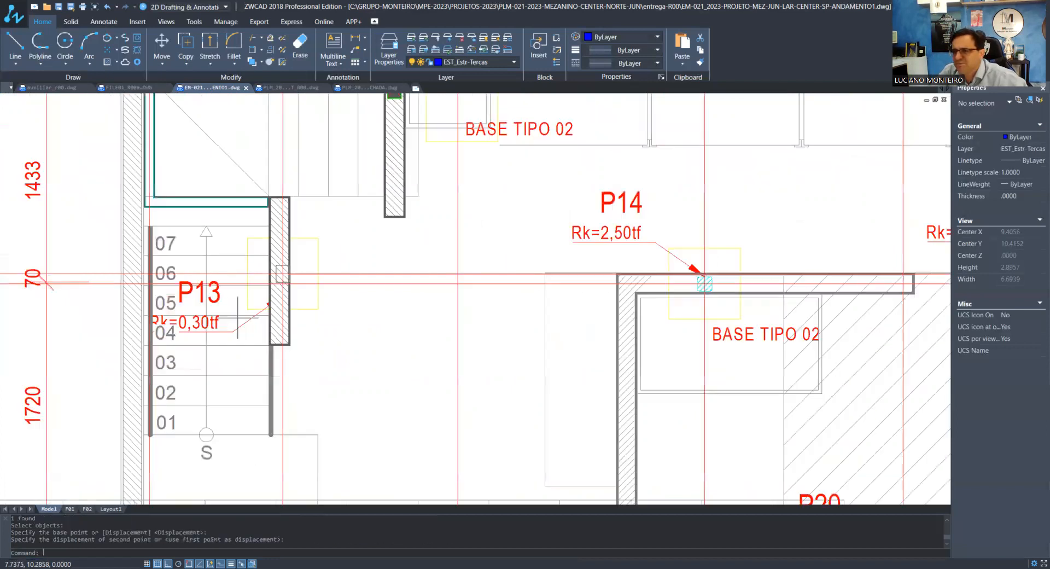
{"action": "left_click", "coordinate": [282, 296]}
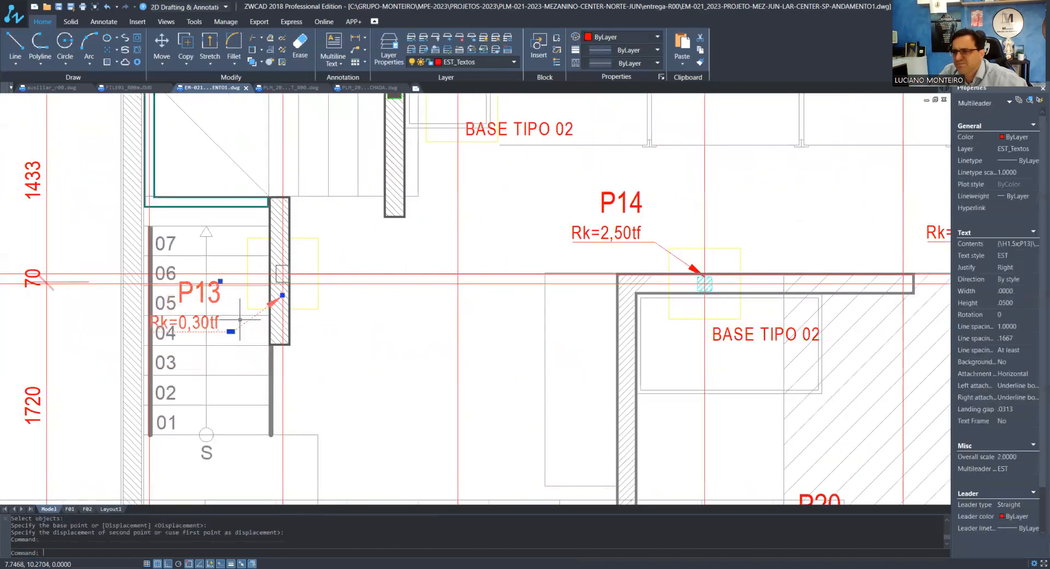
{"action": "left_click", "coordinate": [282, 295]}
{"action": "scroll", "coordinate": [281, 295], "scroll_direction": "up", "scroll_amount": 3}
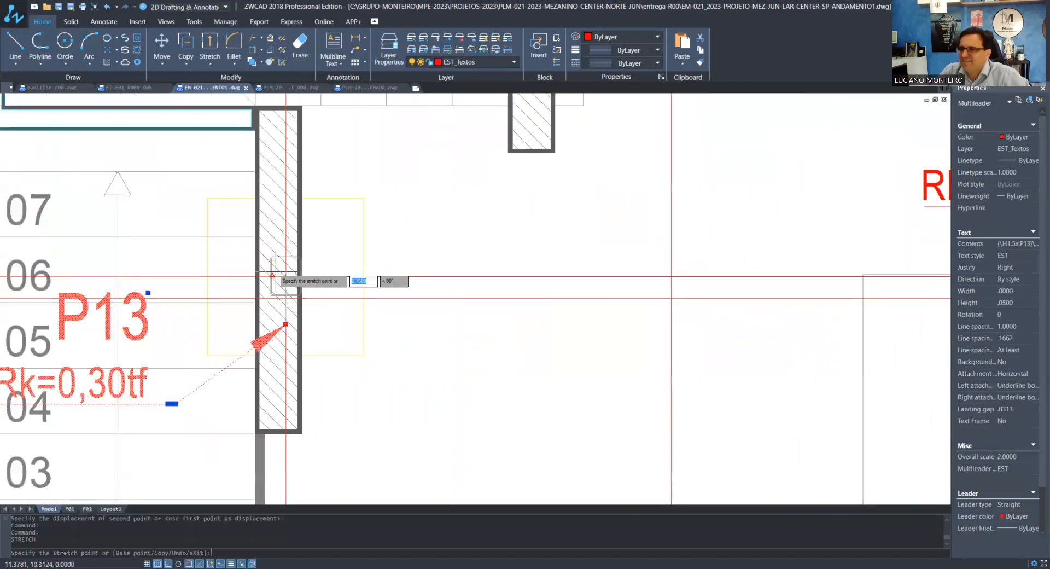
{"action": "key", "text": "Escape"}
{"action": "key", "text": "Escape"}
Examine the drawing sheets in model space, down to the title blocks and revision table below the pillar plan
{"action": "scroll", "coordinate": [332, 302], "scroll_direction": "down", "scroll_amount": 6}
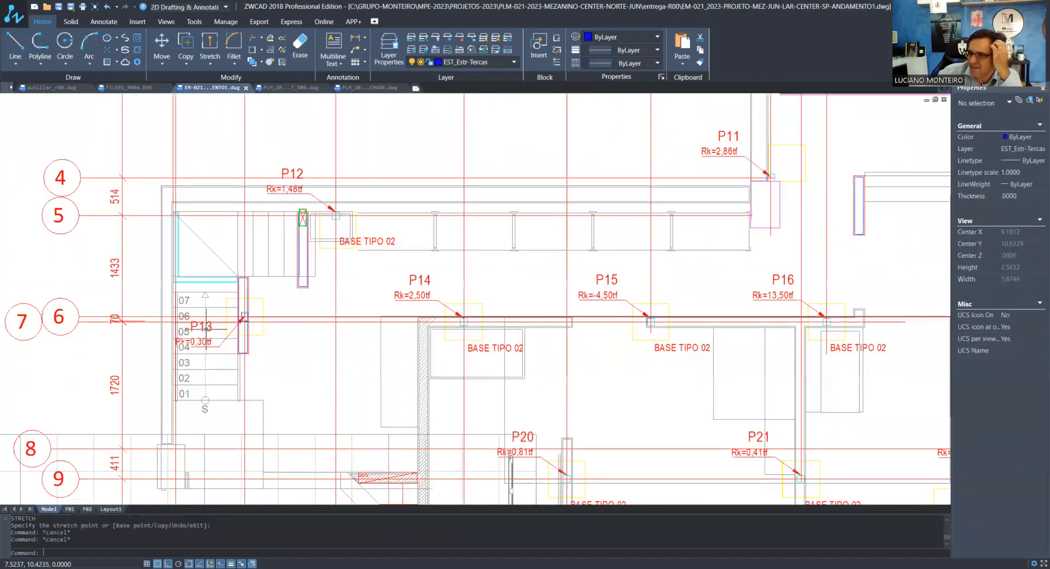
{"action": "scroll", "coordinate": [311, 308], "scroll_direction": "down", "scroll_amount": 8}
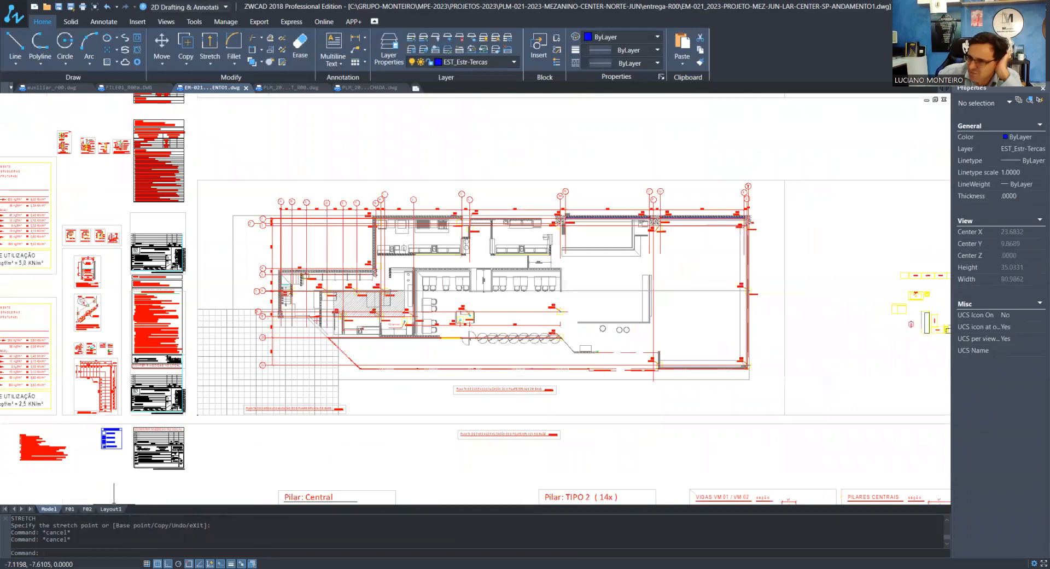
{"action": "scroll", "coordinate": [306, 383], "scroll_direction": "down", "scroll_amount": 3}
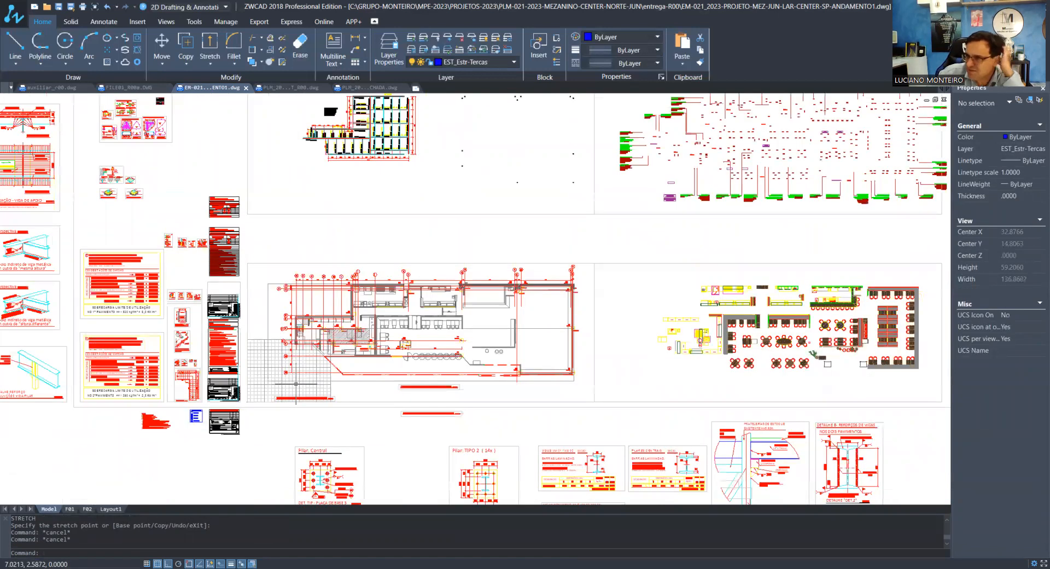
{"action": "scroll", "coordinate": [296, 383], "scroll_direction": "up", "scroll_amount": 5}
{"action": "scroll", "coordinate": [242, 459], "scroll_direction": "up", "scroll_amount": 5}
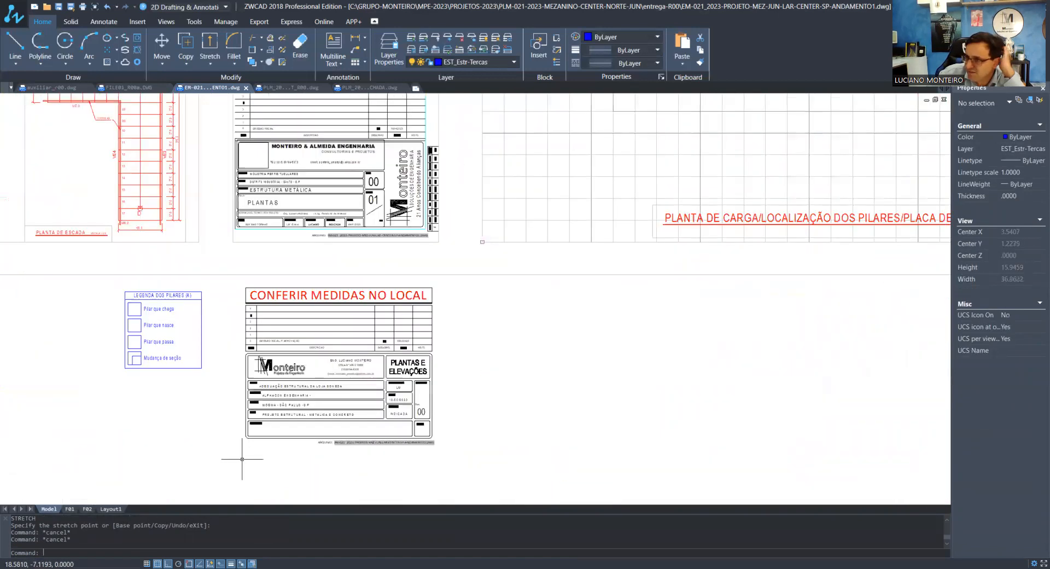
{"action": "scroll", "coordinate": [242, 459], "scroll_direction": "up", "scroll_amount": 4}
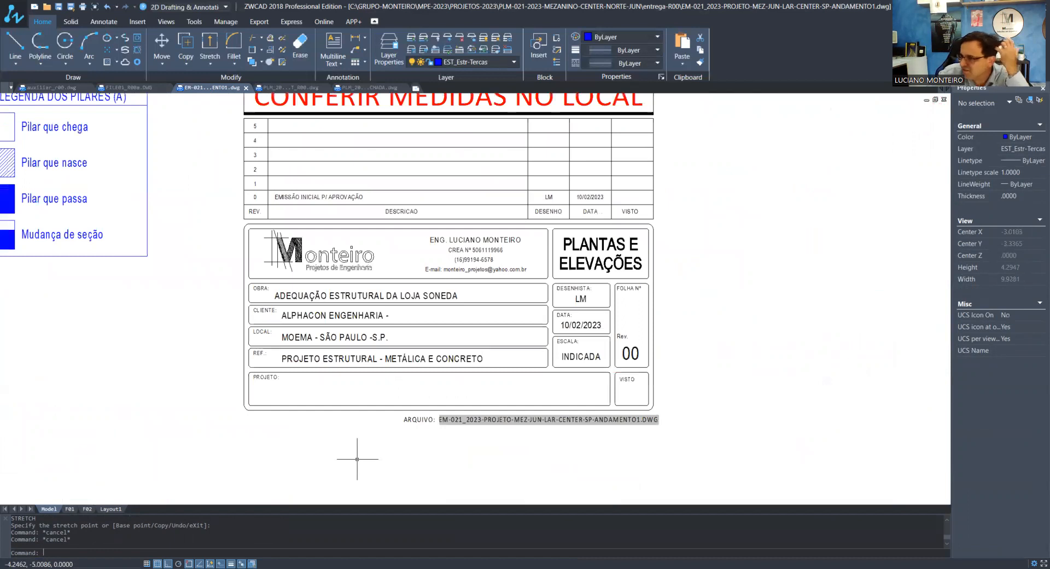
{"action": "scroll", "coordinate": [357, 459], "scroll_direction": "down", "scroll_amount": 4}
{"action": "scroll", "coordinate": [357, 458], "scroll_direction": "down", "scroll_amount": 2}
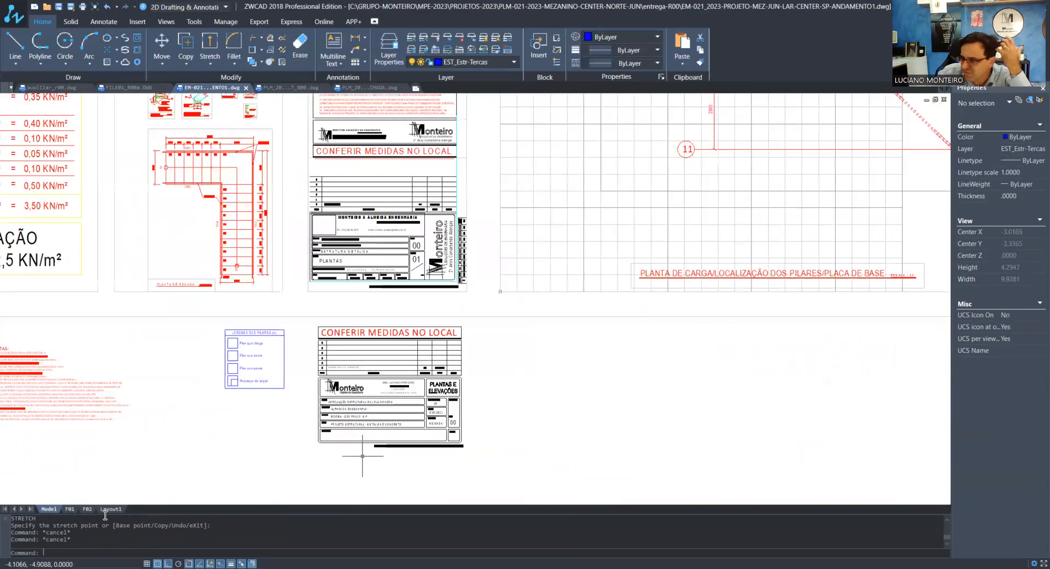
{"action": "scroll", "coordinate": [357, 459], "scroll_direction": "down", "scroll_amount": 6}
Open the F01 layout sheet
{"action": "left_click", "coordinate": [69, 509]}
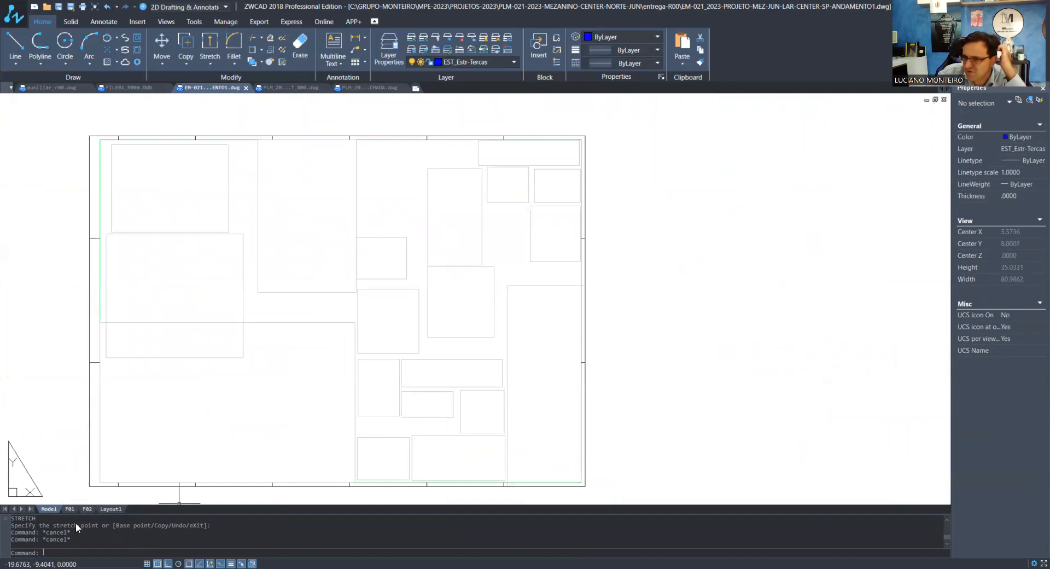
{"action": "left_click", "coordinate": [70, 510]}
{"action": "key", "text": "Escape"}
{"action": "key", "text": "Escape"}
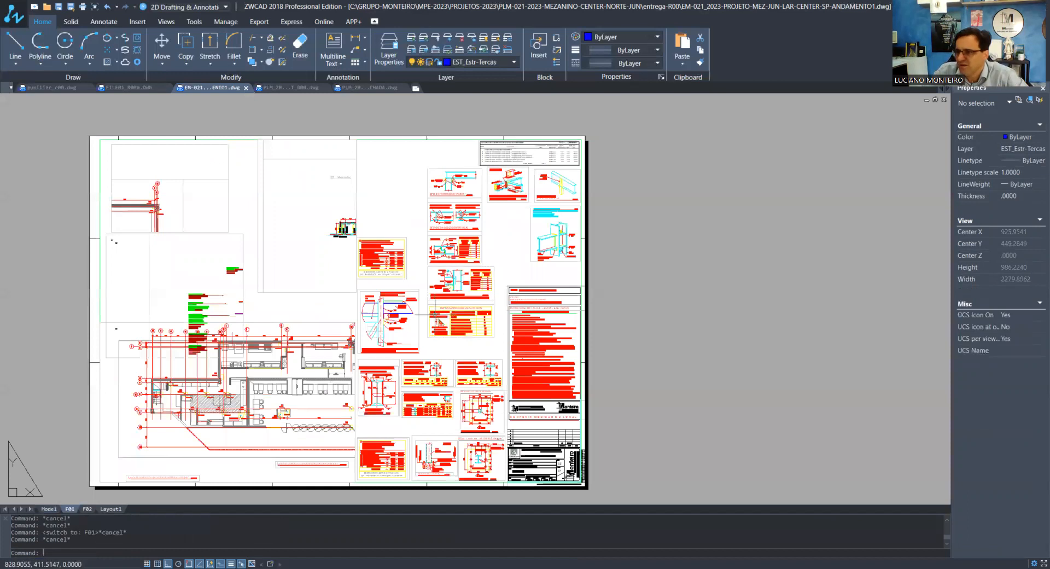
Move the beam and pillar detail viewports beside the plan off the sheet to free space
{"action": "scroll", "coordinate": [404, 327], "scroll_direction": "down", "scroll_amount": 1}
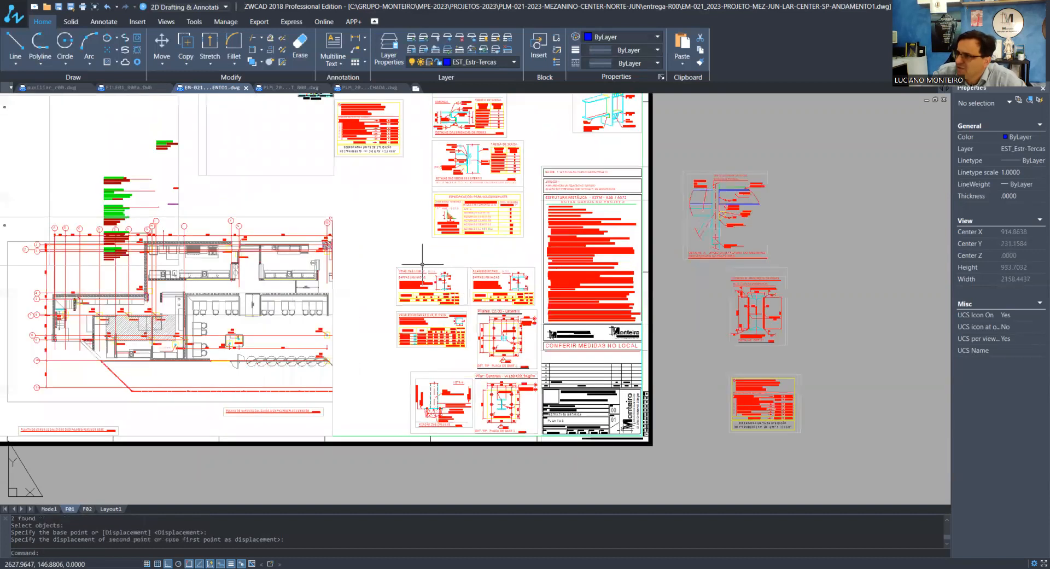
{"action": "scroll", "coordinate": [423, 264], "scroll_direction": "up", "scroll_amount": 1}
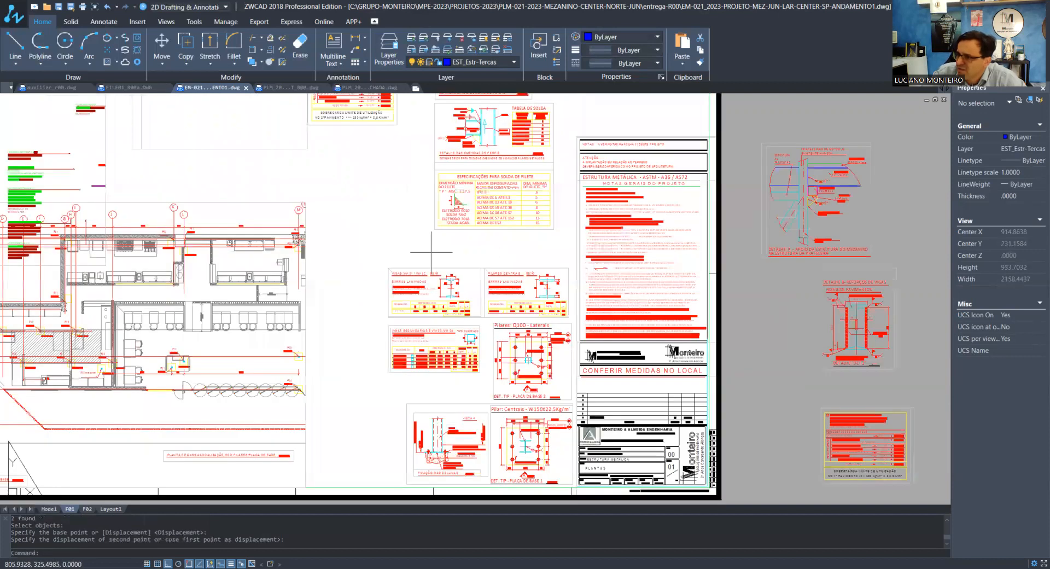
{"action": "scroll", "coordinate": [431, 252], "scroll_direction": "down", "scroll_amount": 2}
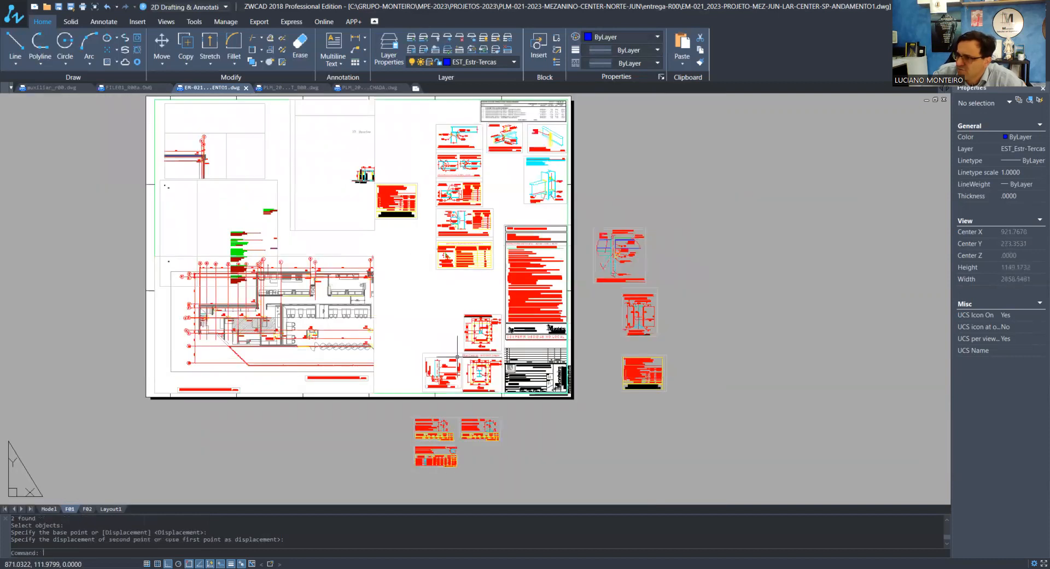
{"action": "scroll", "coordinate": [460, 359], "scroll_direction": "up", "scroll_amount": 3}
{"action": "scroll", "coordinate": [461, 360], "scroll_direction": "down", "scroll_amount": 1}
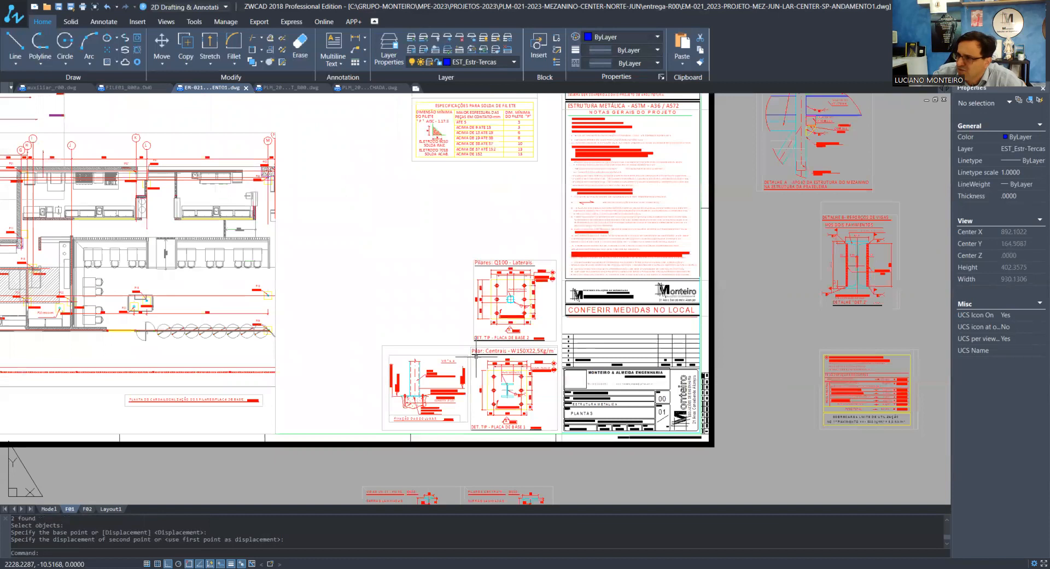
{"action": "scroll", "coordinate": [475, 356], "scroll_direction": "down", "scroll_amount": 2}
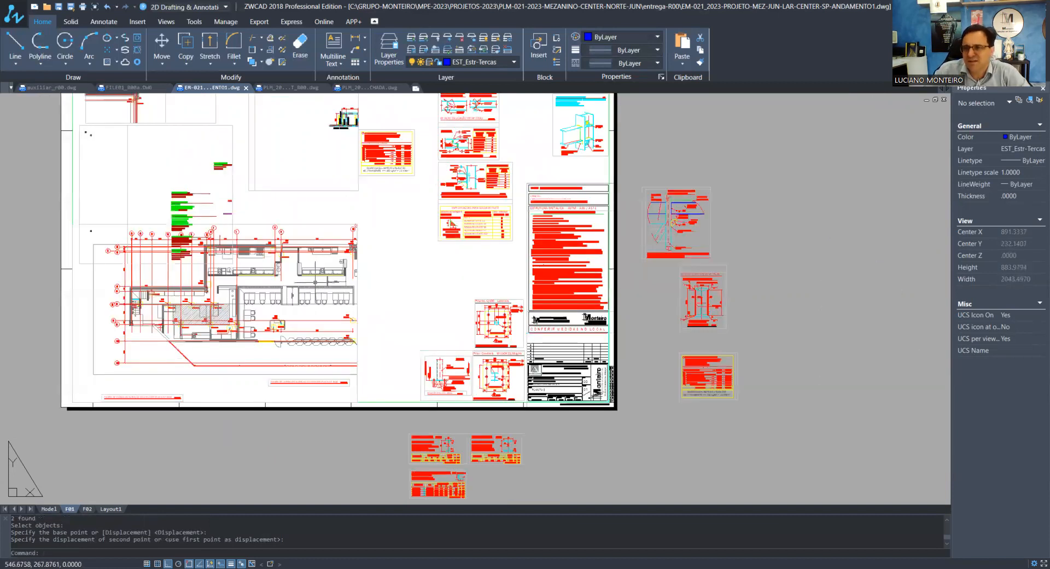
Stretch the pillar plan viewport on F01 to about 748 wide and 353 high, with ortho off
{"action": "scroll", "coordinate": [358, 277], "scroll_direction": "up", "scroll_amount": 1}
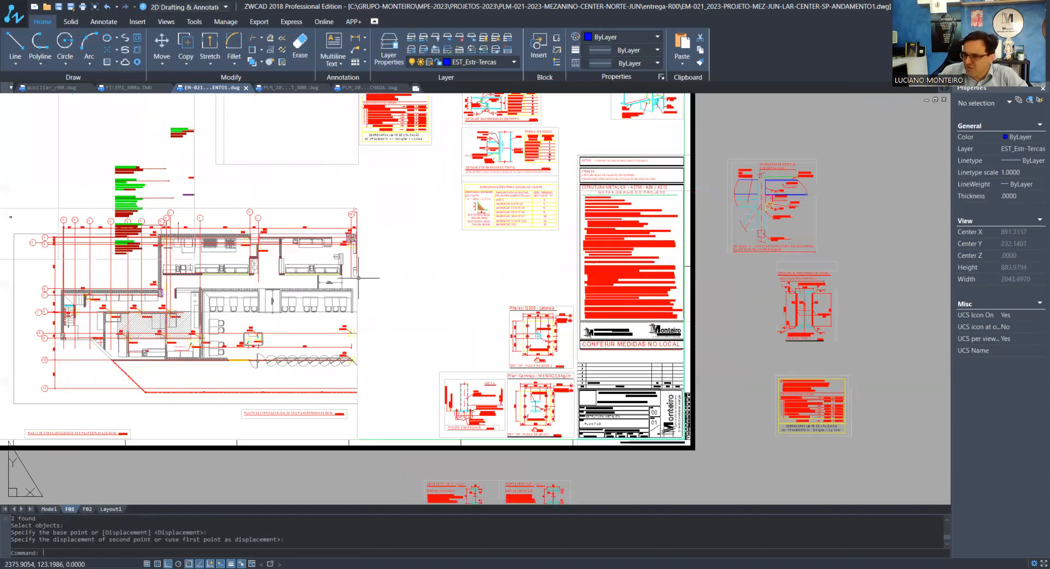
{"action": "scroll", "coordinate": [359, 277], "scroll_direction": "up", "scroll_amount": 2}
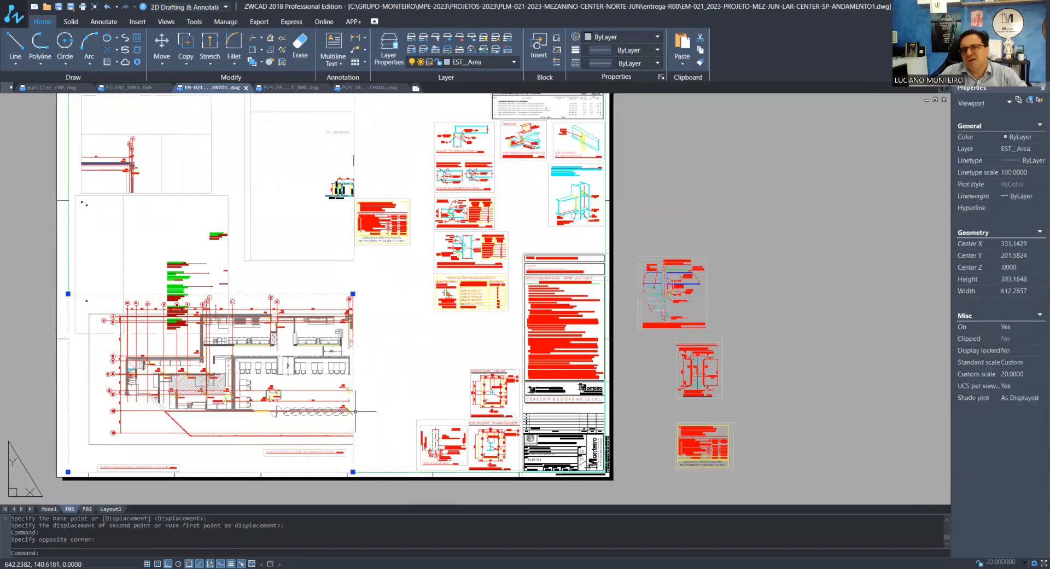
{"action": "scroll", "coordinate": [358, 415], "scroll_direction": "down", "scroll_amount": 3}
{"action": "left_click", "coordinate": [355, 411]}
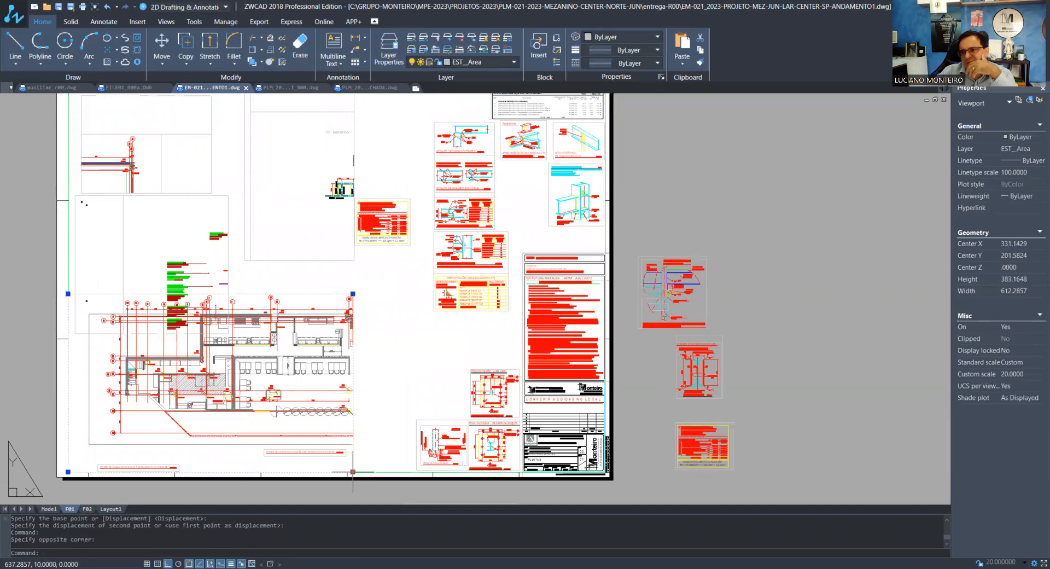
{"action": "left_click", "coordinate": [353, 471]}
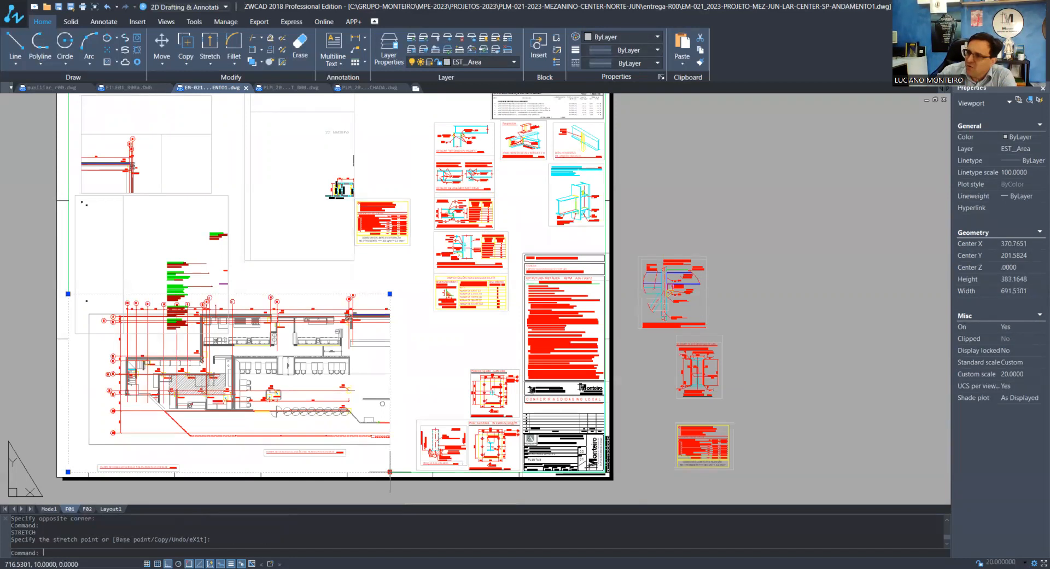
{"action": "scroll", "coordinate": [416, 448], "scroll_direction": "up", "scroll_amount": 3}
{"action": "key", "text": "F8"}
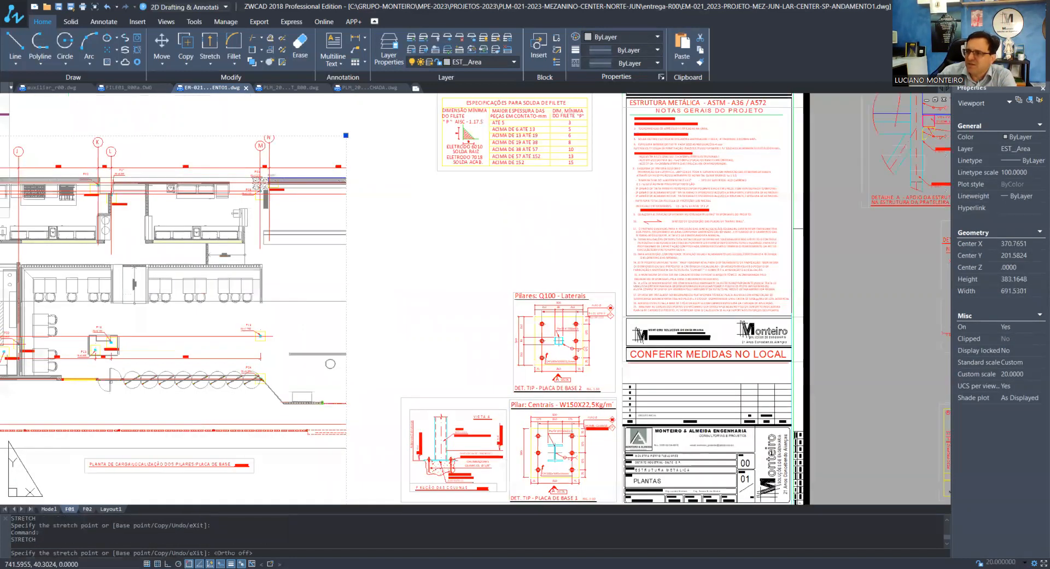
{"action": "left_click", "coordinate": [371, 474]}
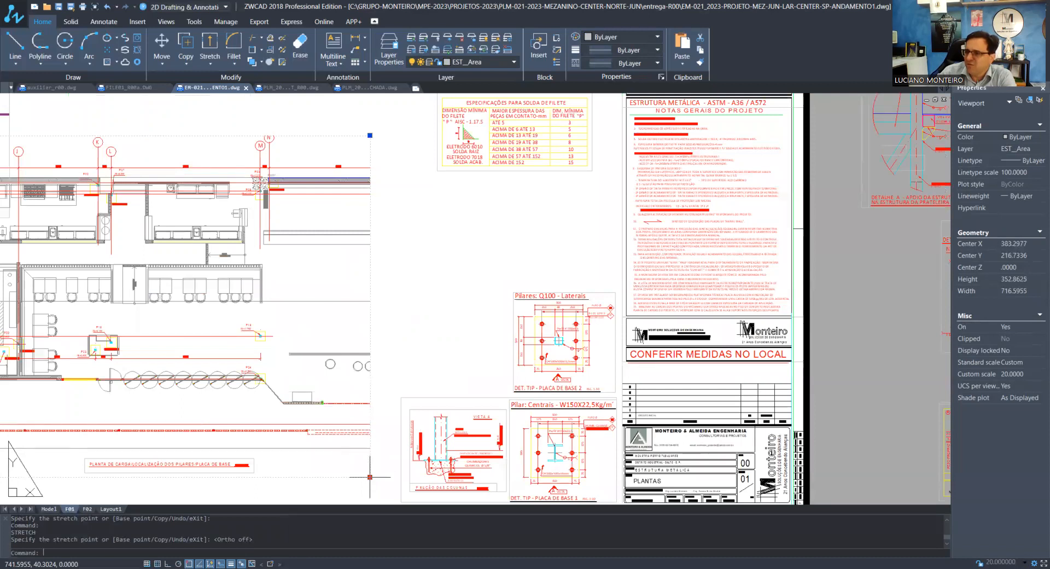
{"action": "left_click", "coordinate": [370, 477]}
{"action": "left_click", "coordinate": [401, 477]}
{"action": "scroll", "coordinate": [394, 433], "scroll_direction": "down", "scroll_amount": 1}
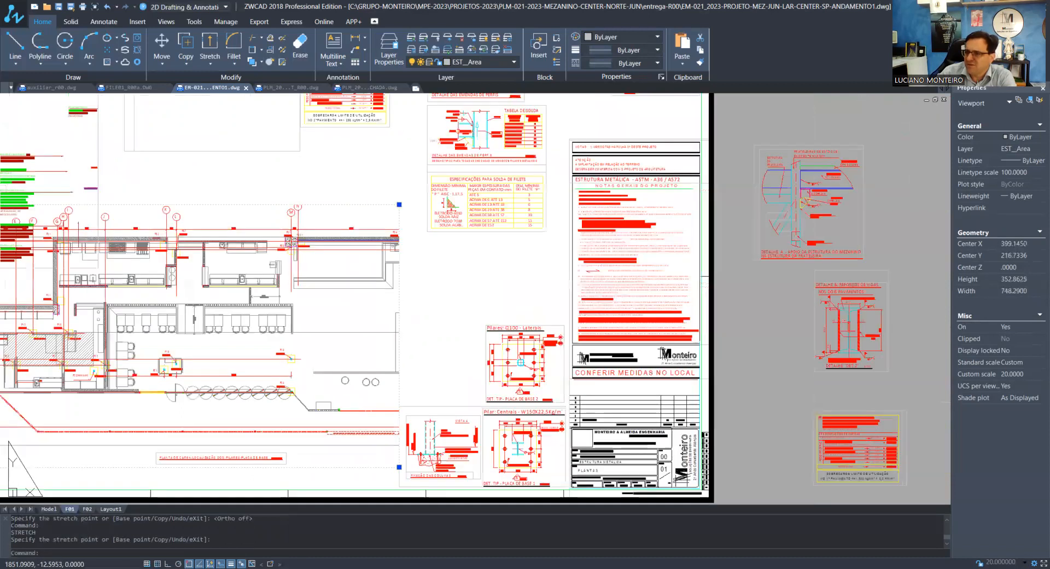
Deselect the viewport and move the base plate and column fixing details off the sheet
{"action": "scroll", "coordinate": [395, 434], "scroll_direction": "down", "scroll_amount": 3}
{"action": "key", "text": "Escape"}
{"action": "key", "text": "Escape"}
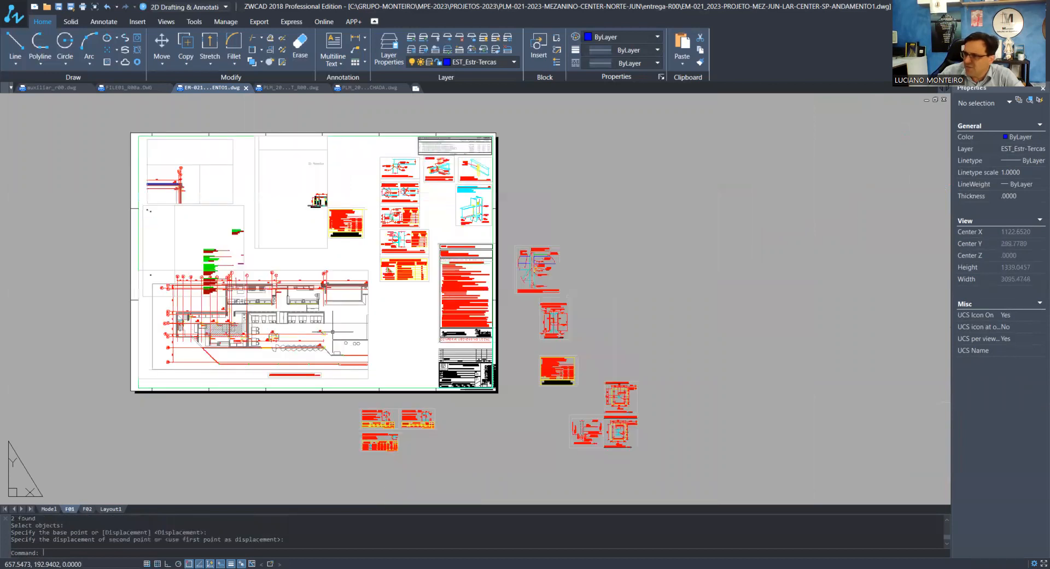
Widen the pillar plan viewport toward the title block to about 950 wide so it covers the whole plan
{"action": "scroll", "coordinate": [384, 372], "scroll_direction": "up", "scroll_amount": 2}
{"action": "scroll", "coordinate": [384, 372], "scroll_direction": "up", "scroll_amount": 2}
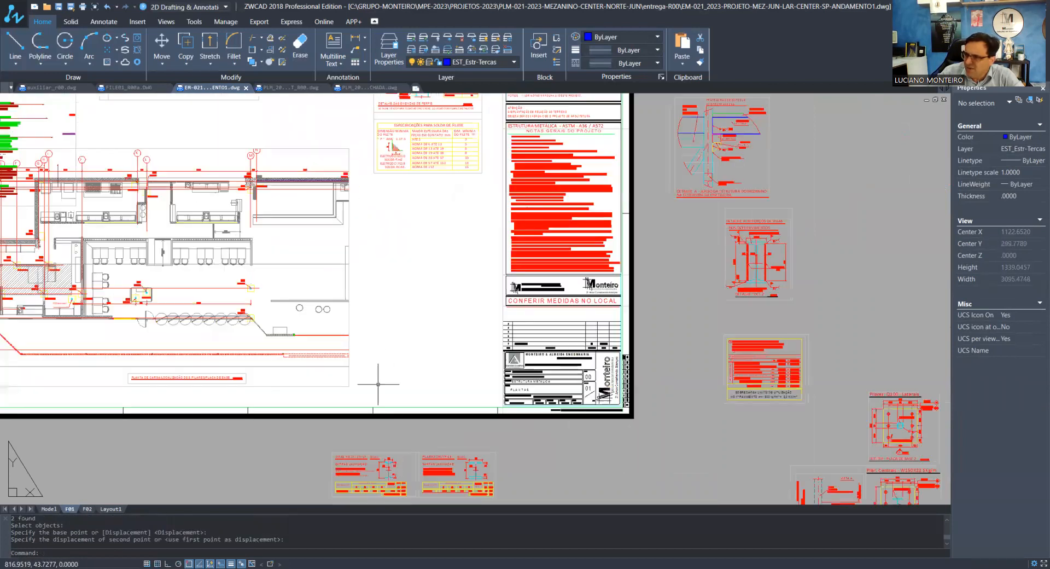
{"action": "left_click_drag", "start_coordinate": [378, 384], "coordinate": [348, 386]}
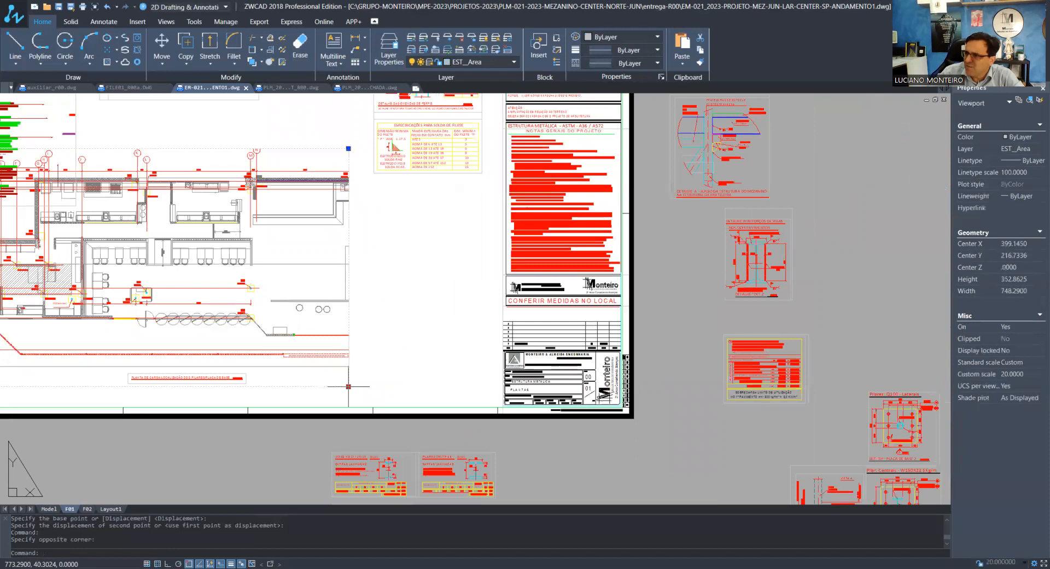
{"action": "left_click", "coordinate": [349, 386]}
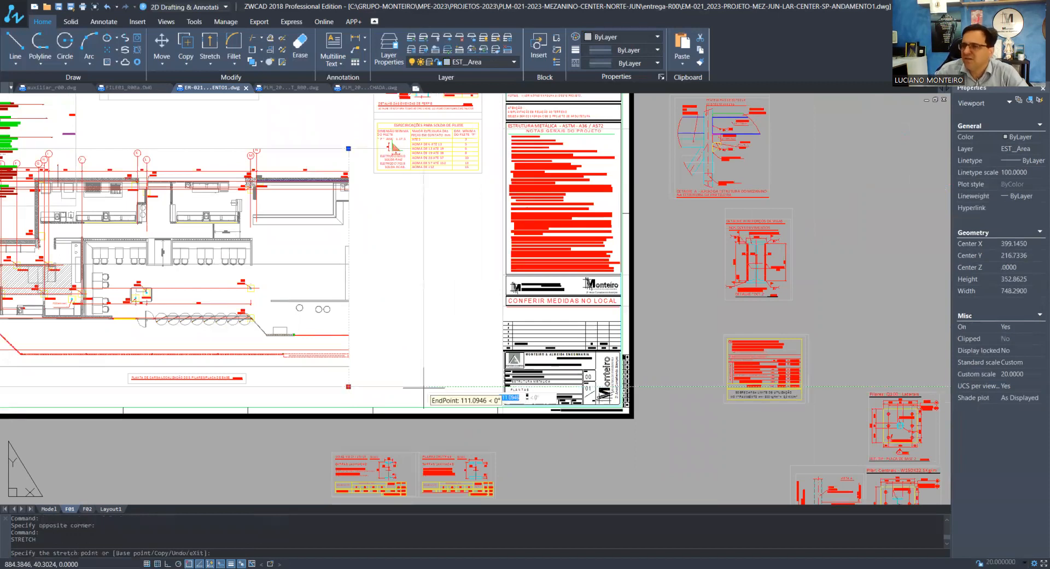
{"action": "left_click", "coordinate": [423, 386]}
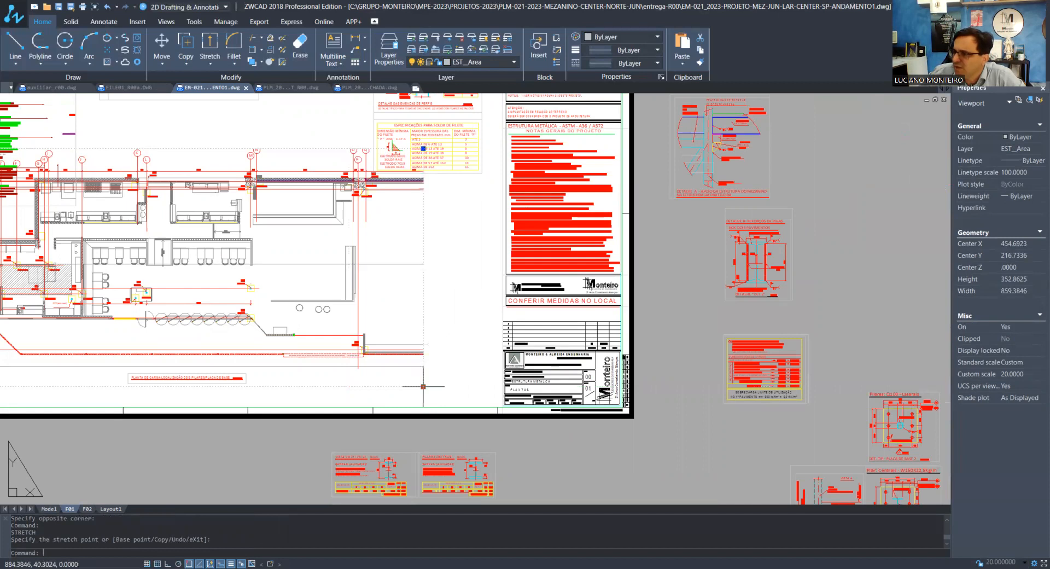
{"action": "left_click", "coordinate": [423, 387]}
{"action": "left_click", "coordinate": [465, 386]}
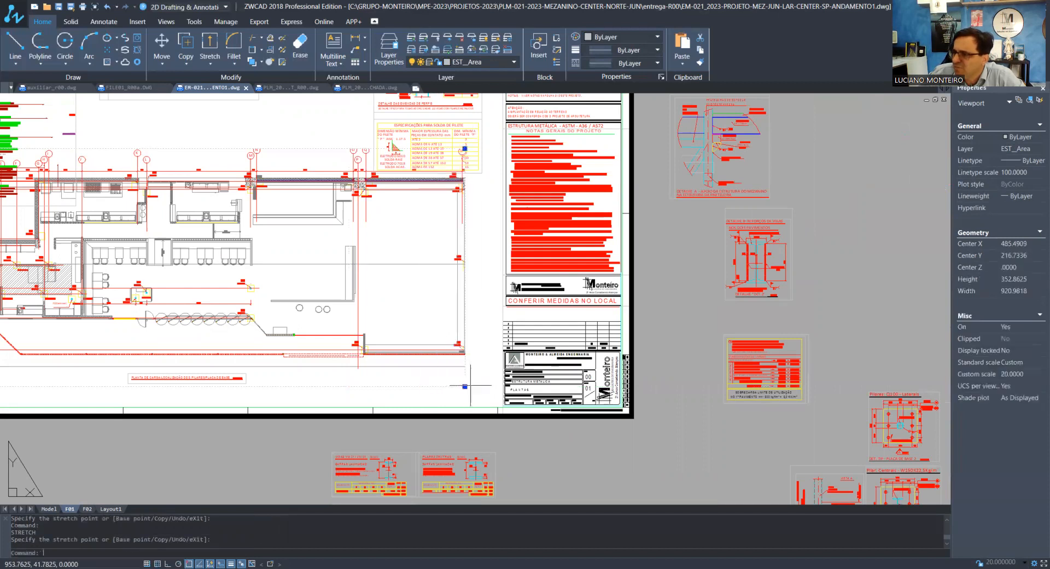
{"action": "left_click", "coordinate": [465, 386]}
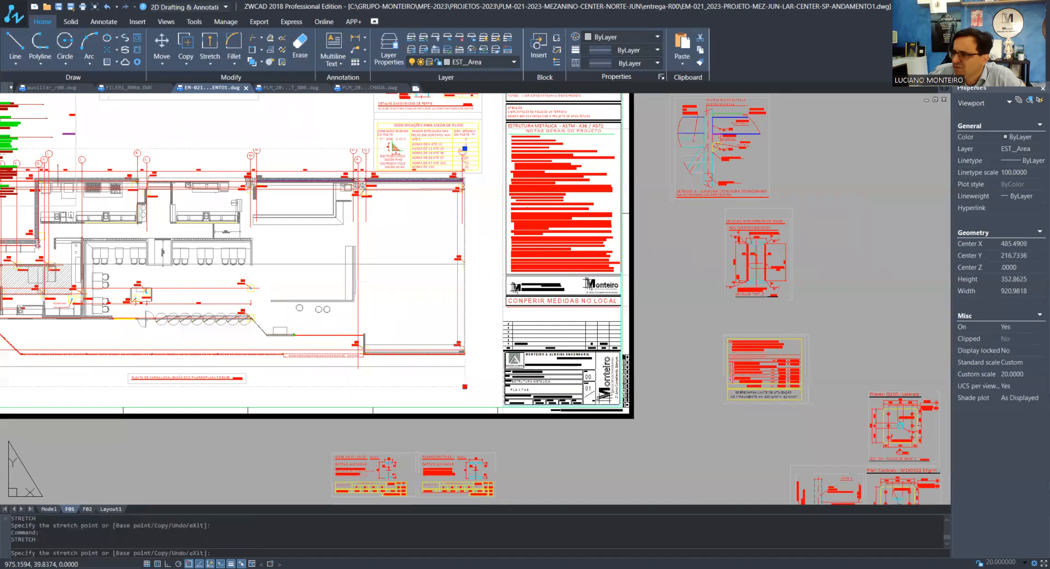
{"action": "left_click", "coordinate": [483, 386]}
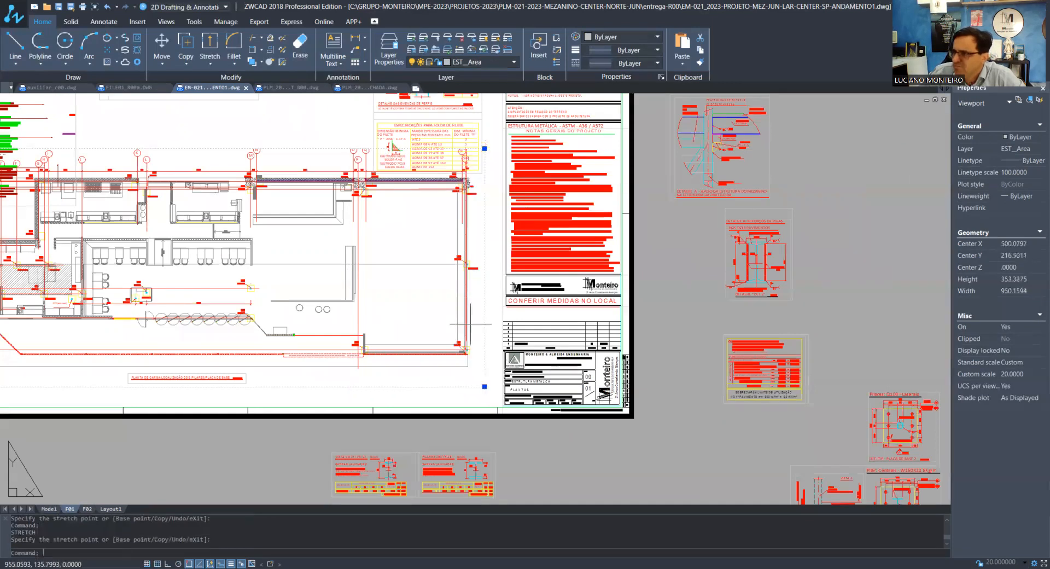
{"action": "scroll", "coordinate": [476, 320], "scroll_direction": "down", "scroll_amount": 3}
{"action": "scroll", "coordinate": [241, 227], "scroll_direction": "up", "scroll_amount": 2}
{"action": "scroll", "coordinate": [182, 237], "scroll_direction": "up", "scroll_amount": 1}
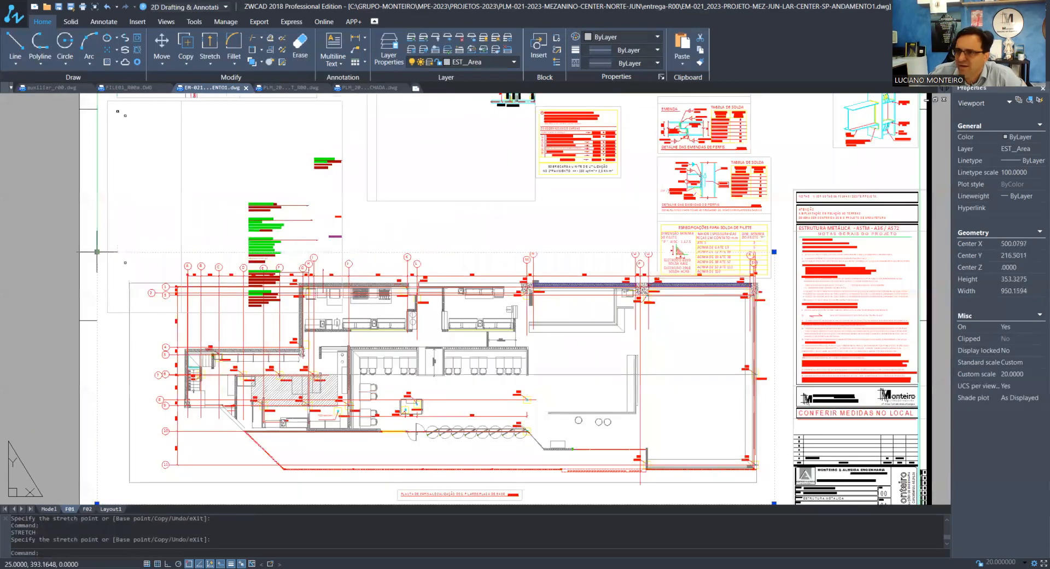
Deselect the plan viewport and move the annotation-notes viewport overlapping the pillar plan off the sheet
{"action": "key", "text": "Escape"}
{"action": "key", "text": "Escape"}
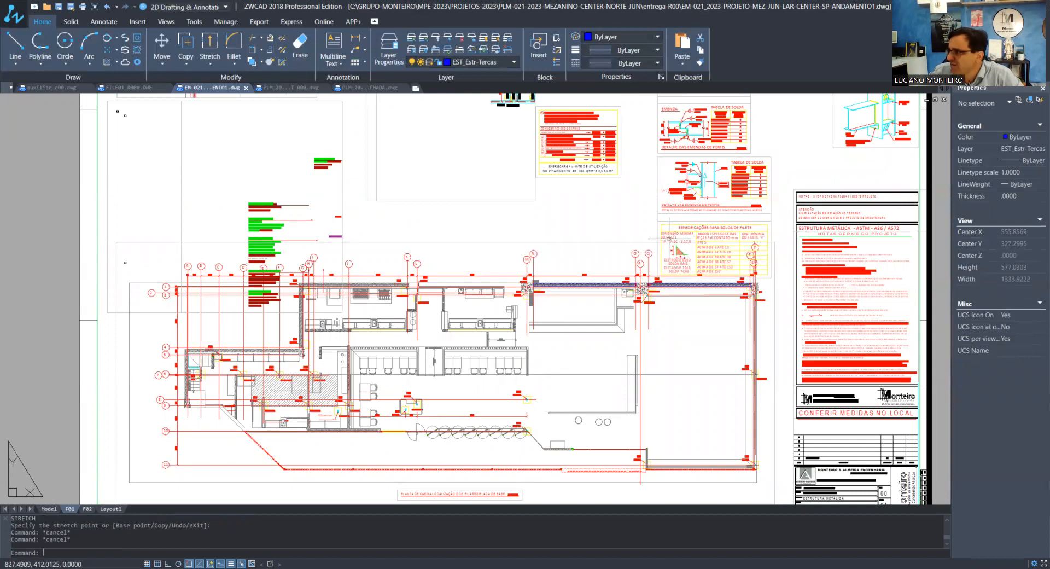
{"action": "scroll", "coordinate": [668, 238], "scroll_direction": "down", "scroll_amount": 3}
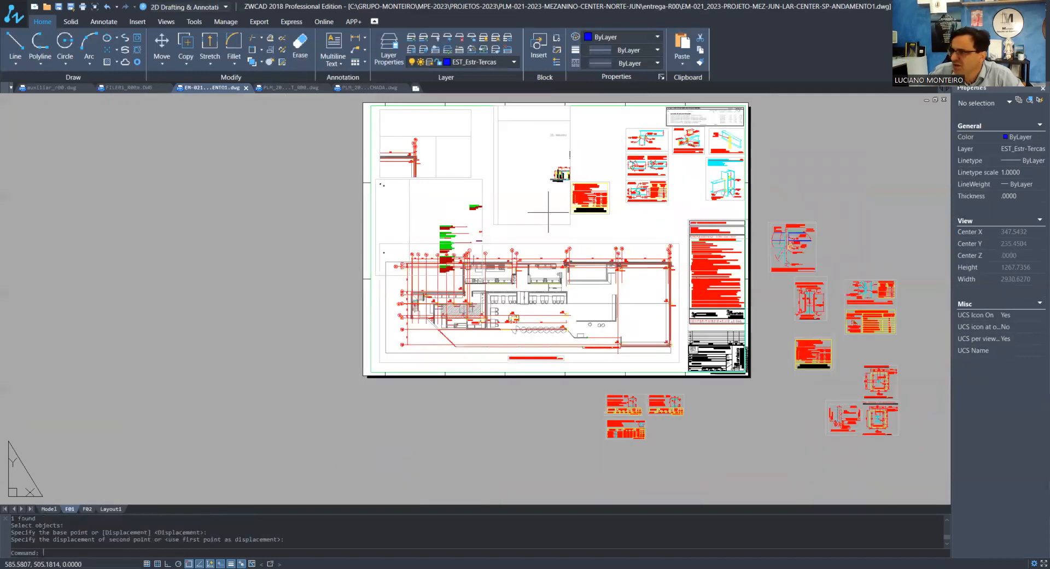
{"action": "middle_click_drag", "start_coordinate": [549, 211], "coordinate": [478, 266]}
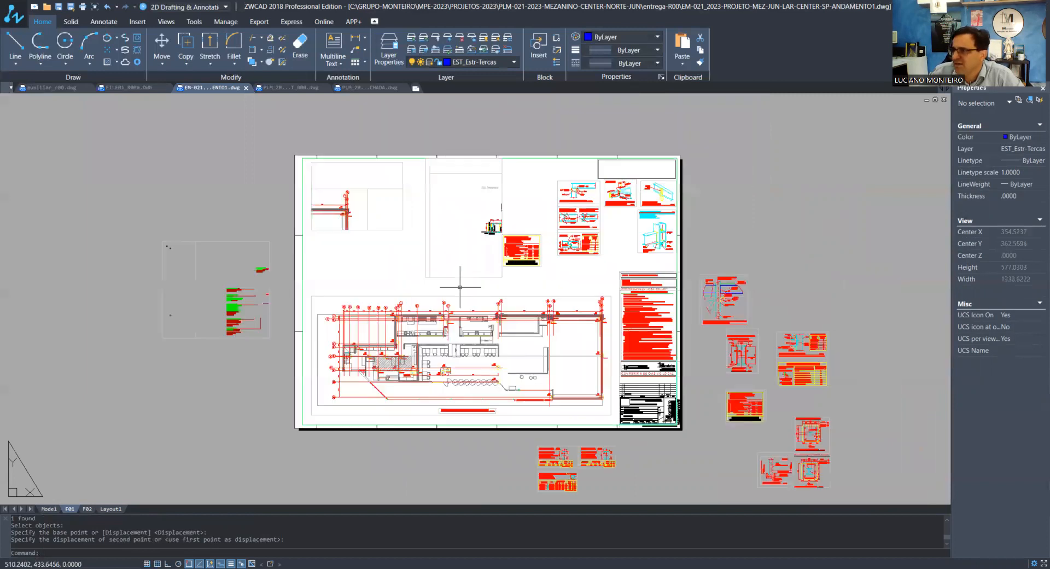
{"action": "scroll", "coordinate": [823, 491], "scroll_direction": "up", "scroll_amount": 1}
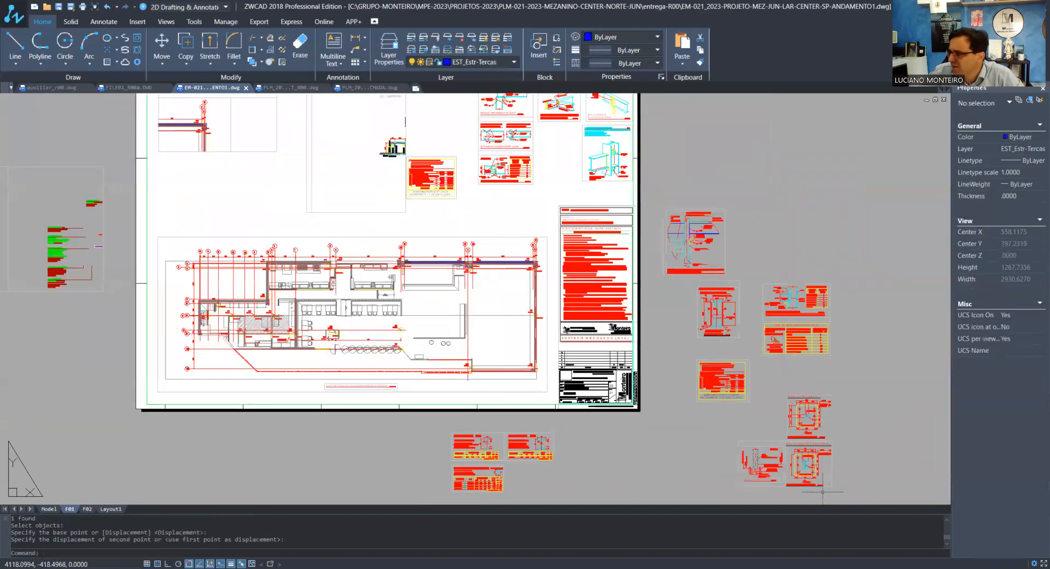
Examine the off-sheet base plate details, the first-floor load table and the beam reinforcement detail
{"action": "scroll", "coordinate": [822, 492], "scroll_direction": "up", "scroll_amount": 5}
{"action": "middle_click_drag", "start_coordinate": [678, 353], "coordinate": [678, 189]}
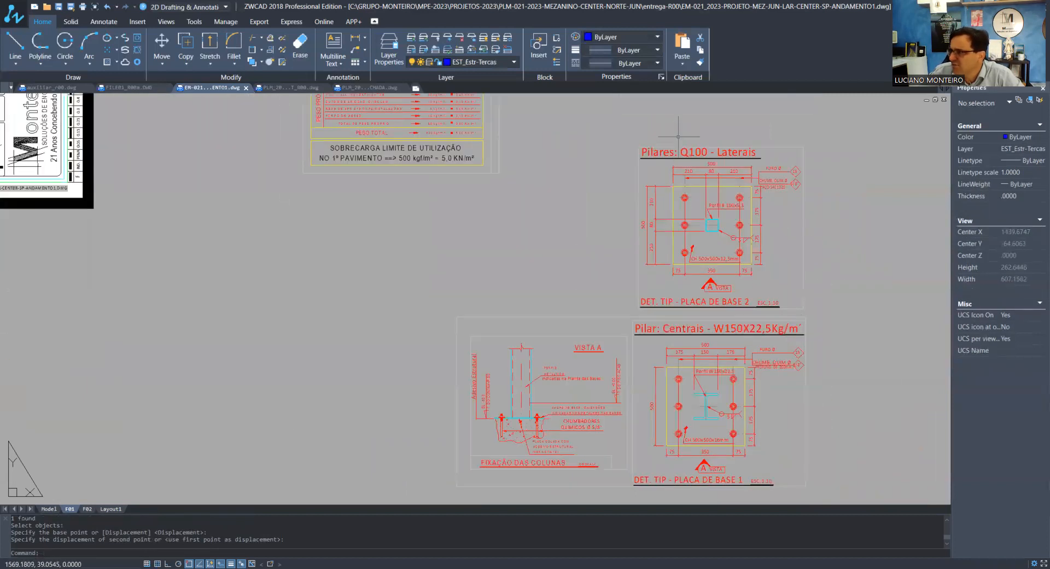
{"action": "scroll", "coordinate": [713, 169], "scroll_direction": "up", "scroll_amount": 3}
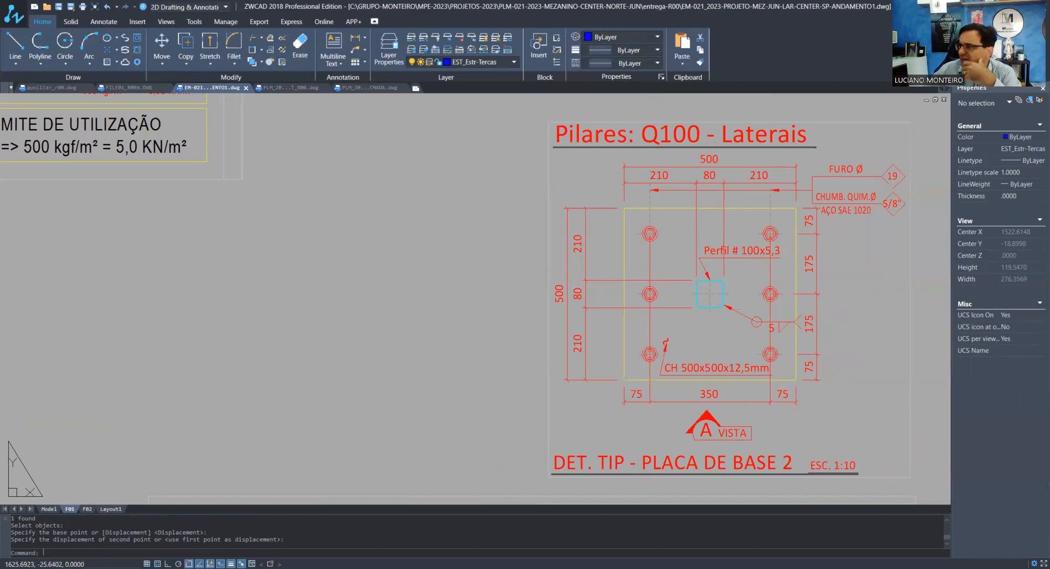
{"action": "scroll", "coordinate": [996, 328], "scroll_direction": "down", "scroll_amount": 1}
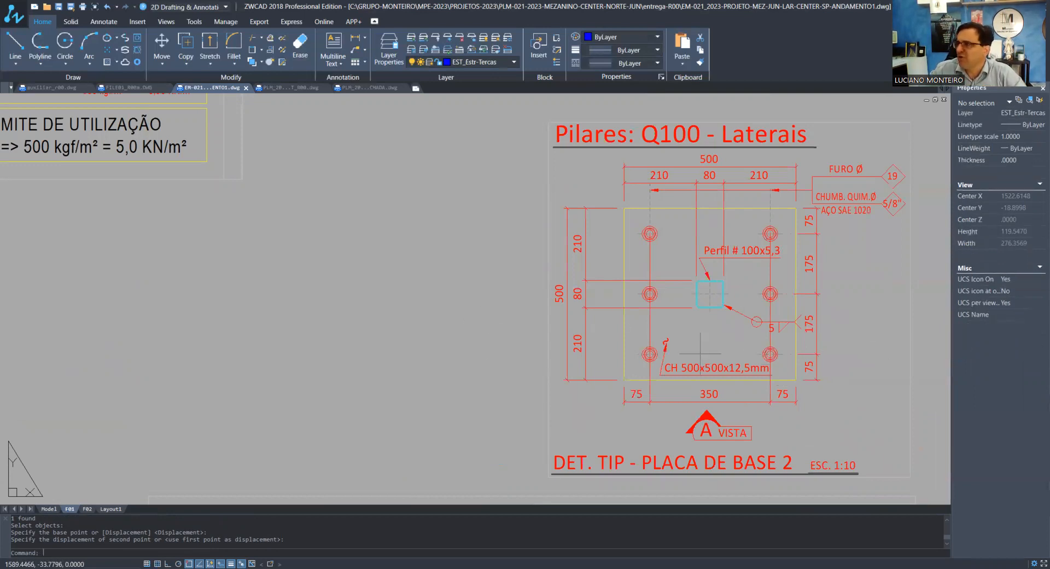
{"action": "scroll", "coordinate": [700, 353], "scroll_direction": "down", "scroll_amount": 6}
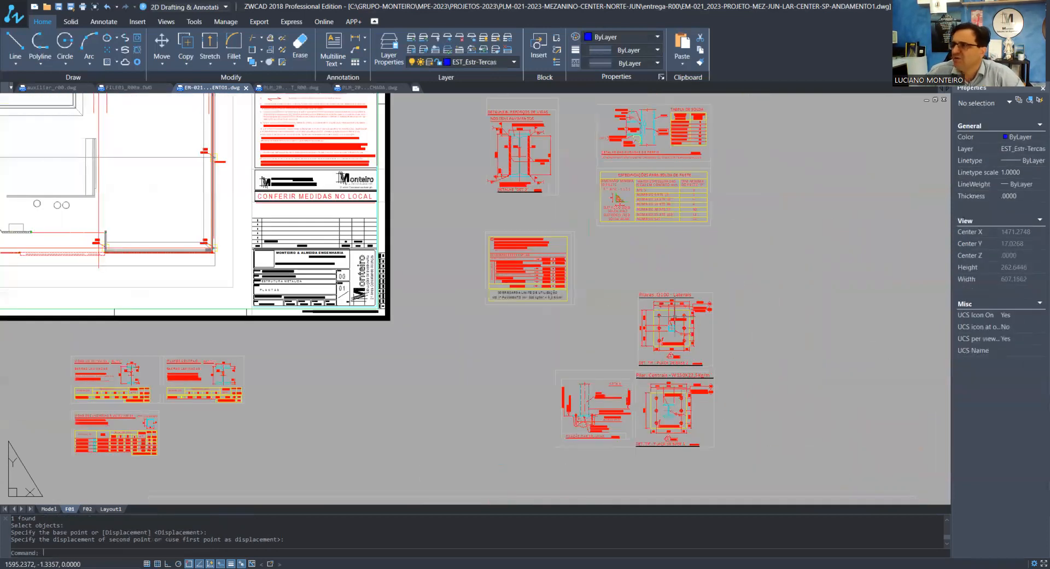
{"action": "scroll", "coordinate": [520, 268], "scroll_direction": "up", "scroll_amount": 8}
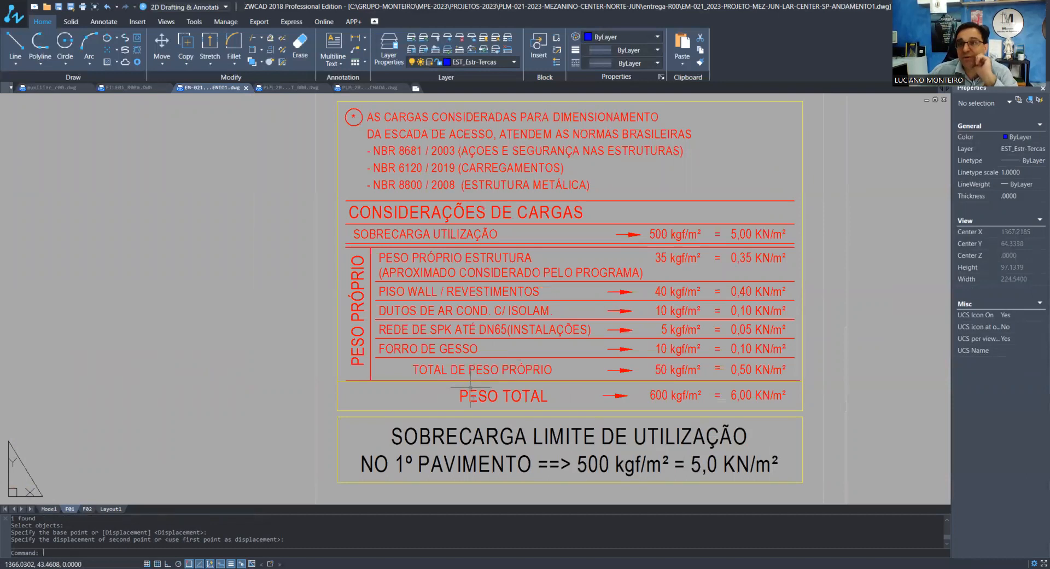
{"action": "scroll", "coordinate": [662, 411], "scroll_direction": "down", "scroll_amount": 5}
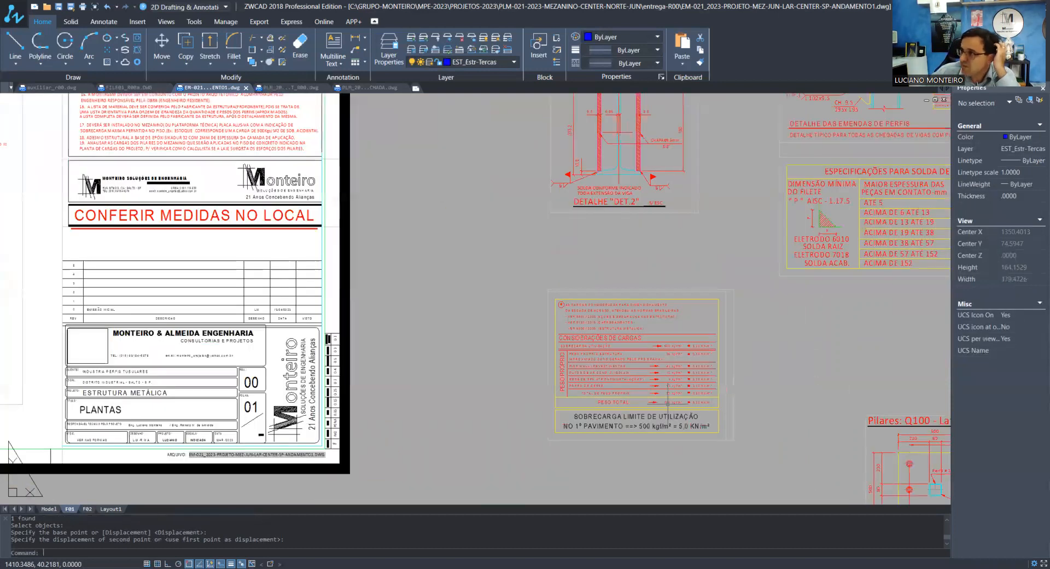
{"action": "scroll", "coordinate": [665, 402], "scroll_direction": "down", "scroll_amount": 5}
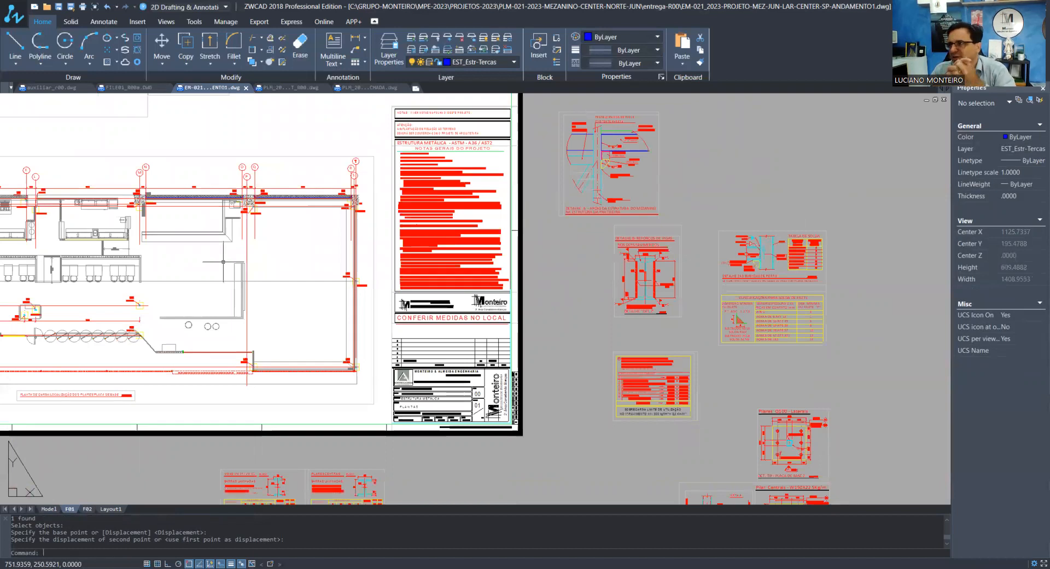
{"action": "scroll", "coordinate": [661, 251], "scroll_direction": "up", "scroll_amount": 3}
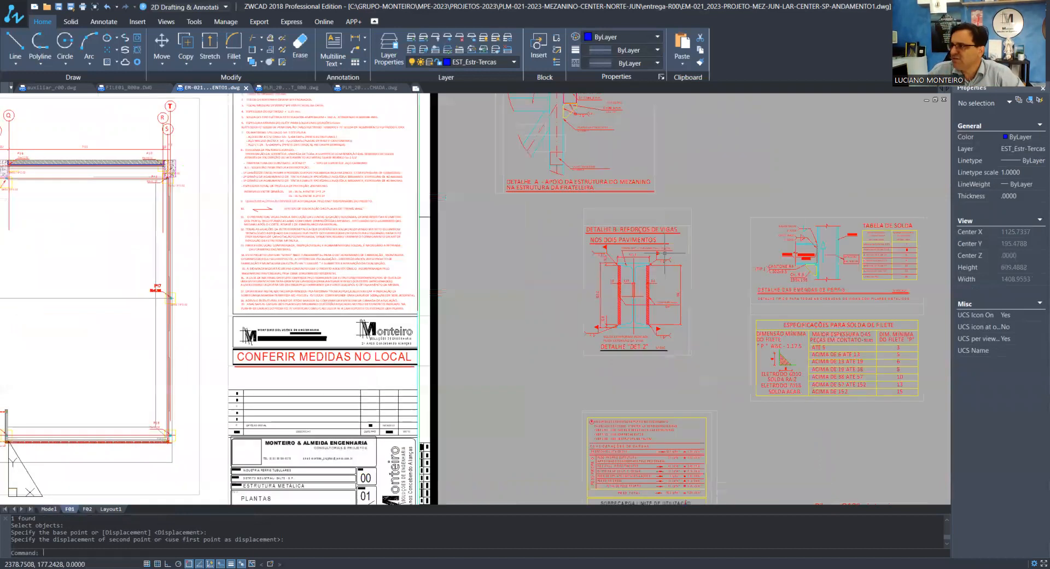
{"action": "scroll", "coordinate": [662, 262], "scroll_direction": "up", "scroll_amount": 5}
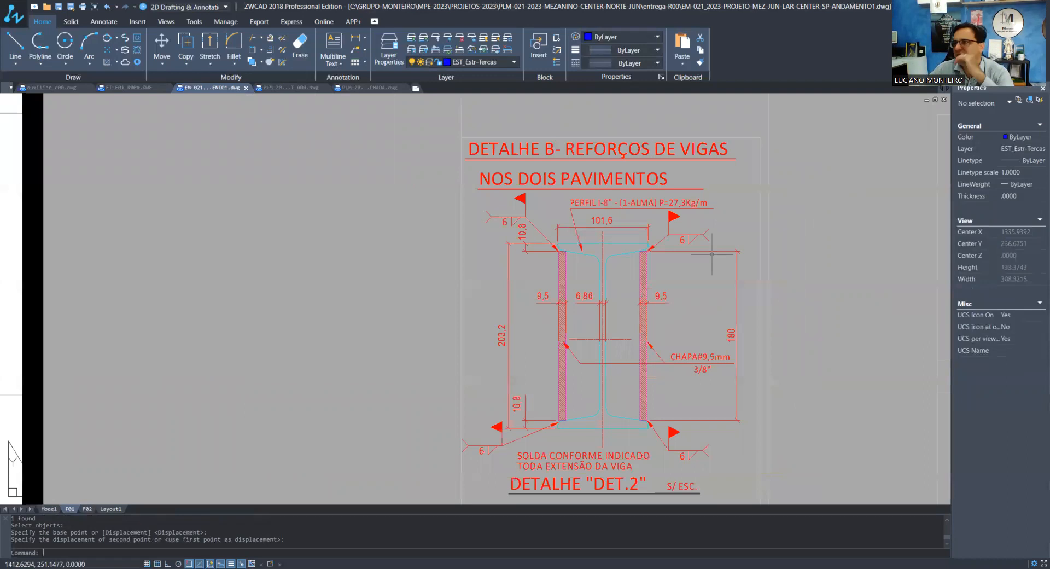
{"action": "scroll", "coordinate": [728, 276], "scroll_direction": "down", "scroll_amount": 3}
{"action": "scroll", "coordinate": [733, 323], "scroll_direction": "down", "scroll_amount": 3}
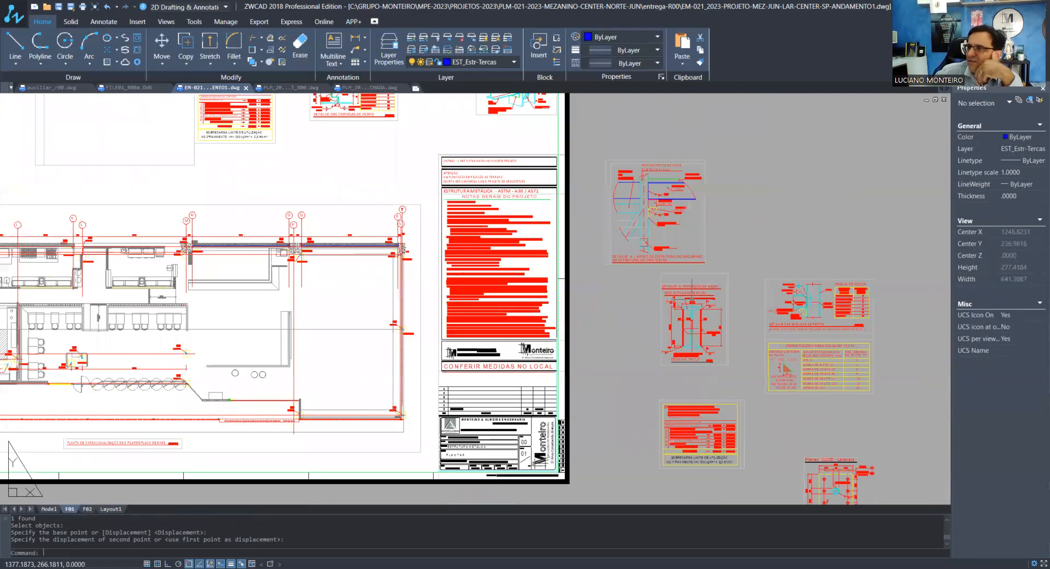
{"action": "scroll", "coordinate": [673, 316], "scroll_direction": "down", "scroll_amount": 3}
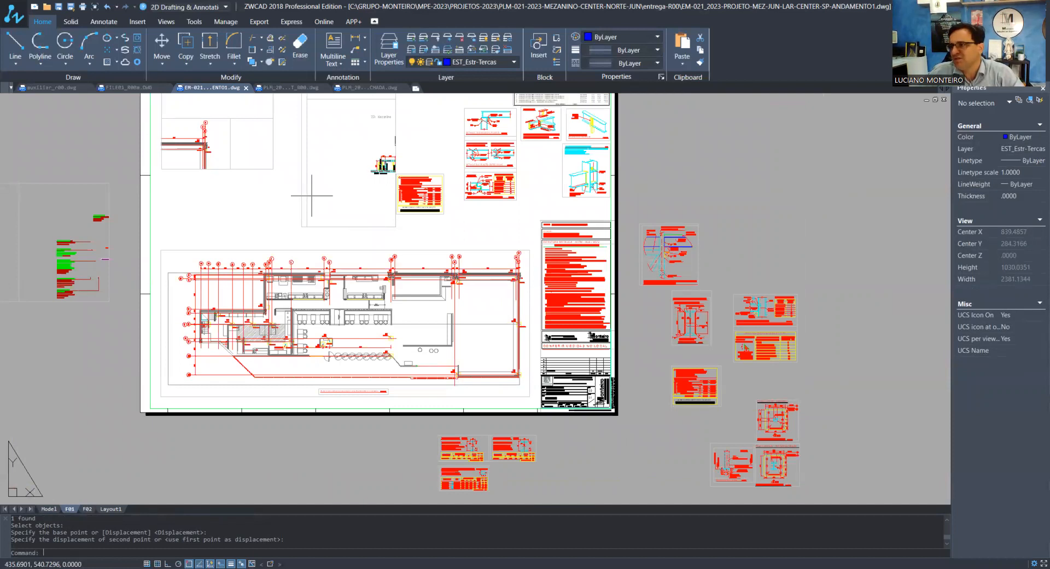
Move the two remaining plan and section viewports off the sheet and erase the notes viewport beside it
{"action": "scroll", "coordinate": [443, 334], "scroll_direction": "down", "scroll_amount": 1}
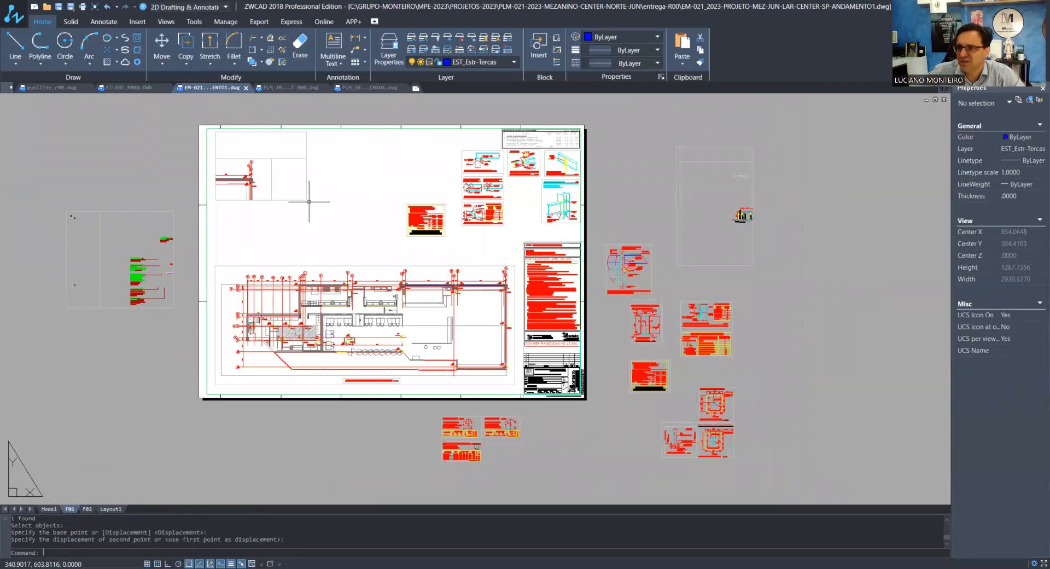
{"action": "scroll", "coordinate": [83, 286], "scroll_direction": "up", "scroll_amount": 4}
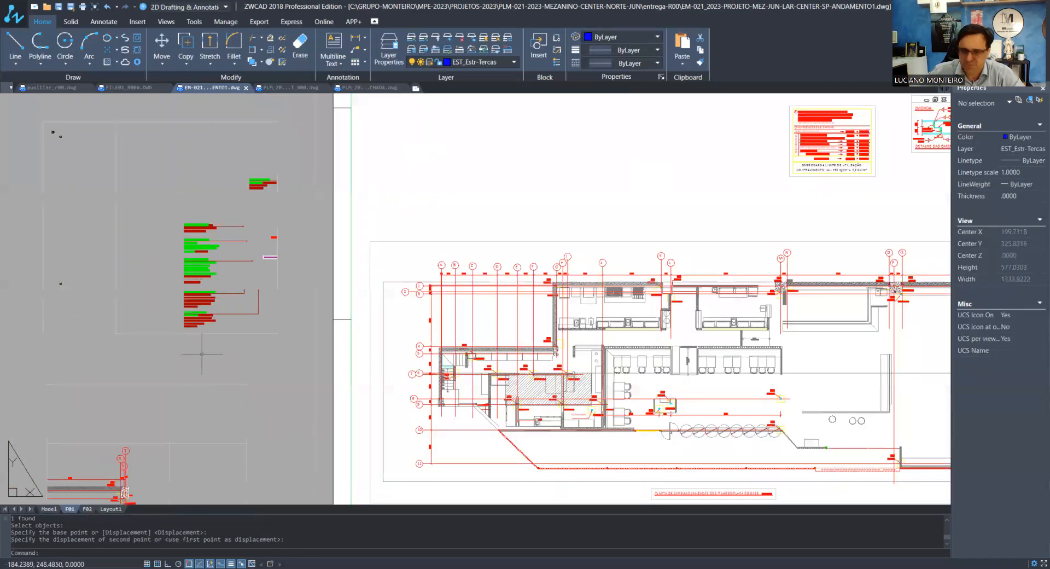
{"action": "left_click", "coordinate": [202, 354]}
{"action": "left_click", "coordinate": [153, 295]}
{"action": "type", "text": "E"}
{"action": "key", "text": "Return"}
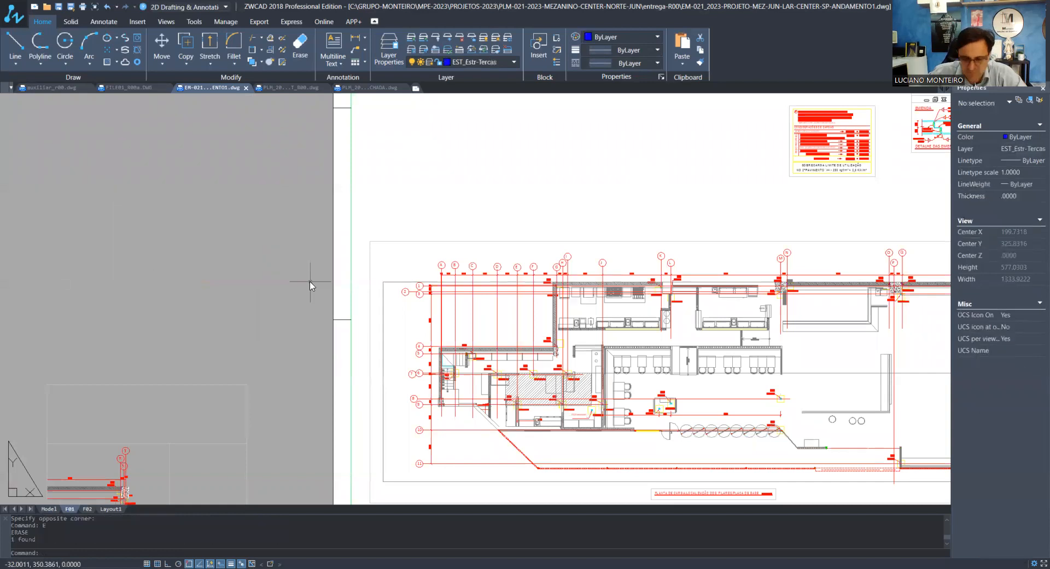
Move the second-floor load table viewport to just below the profile splice detail on the sheet
{"action": "type", "text": "Z"}
{"action": "key", "text": "Return"}
{"action": "type", "text": "E"}
{"action": "key", "text": "Return"}
{"action": "scroll", "coordinate": [523, 213], "scroll_direction": "up", "scroll_amount": 5}
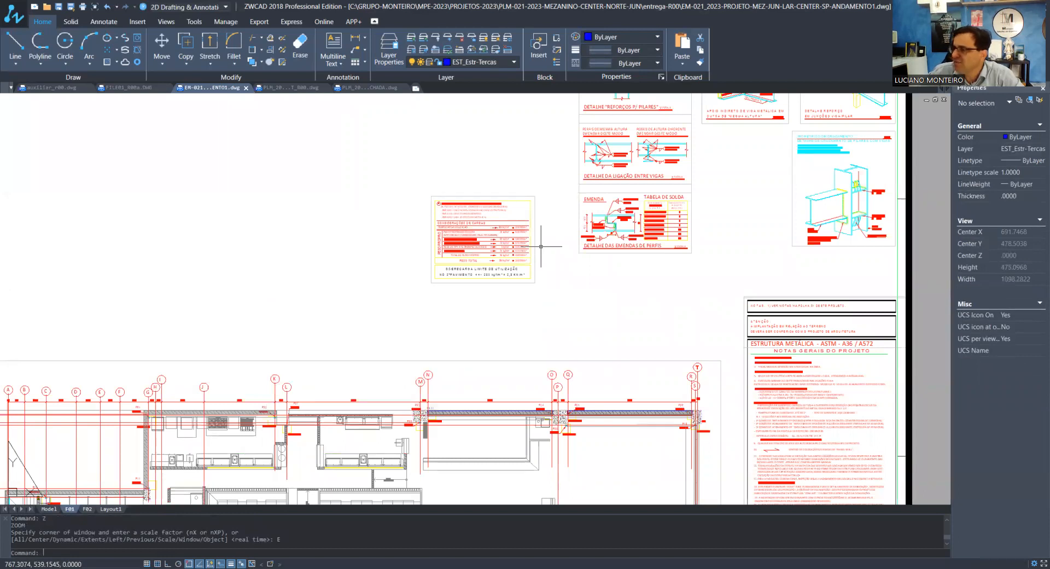
{"action": "scroll", "coordinate": [541, 247], "scroll_direction": "down", "scroll_amount": 5}
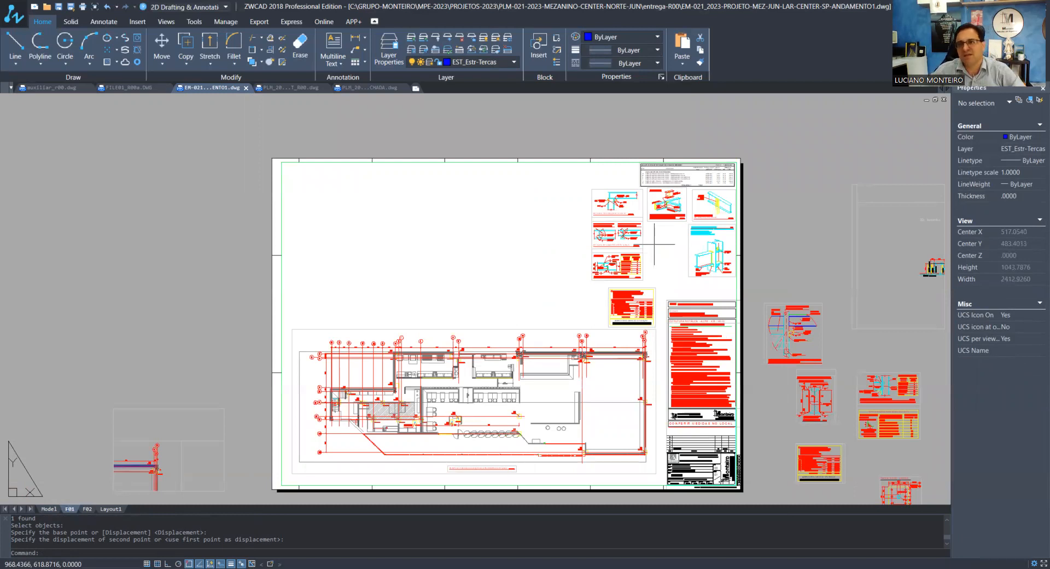
Review the arrangement of the detail viewports and the free space on the F01 sheet
{"action": "scroll", "coordinate": [679, 216], "scroll_direction": "up", "scroll_amount": 3}
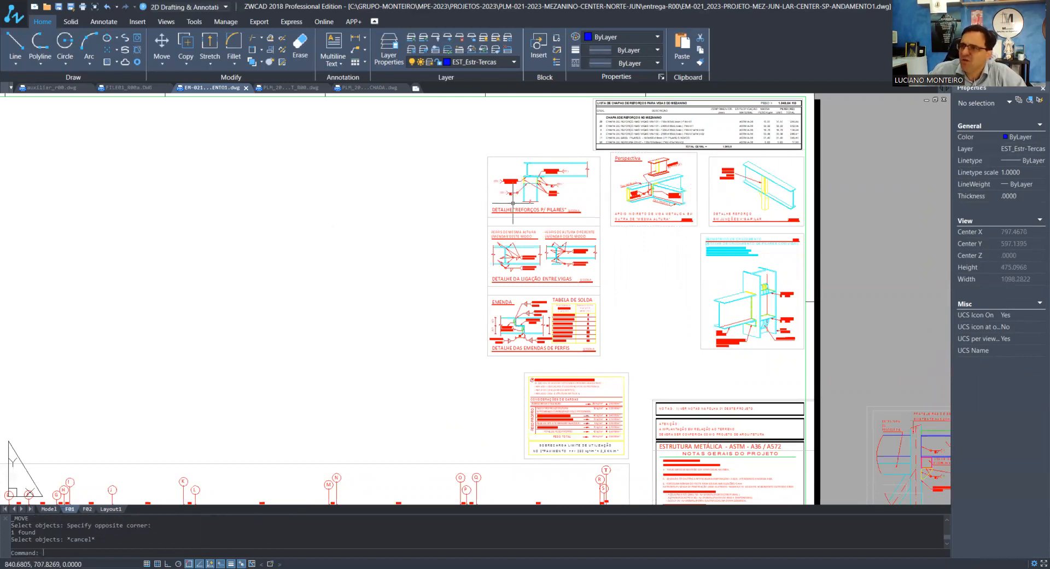
{"action": "scroll", "coordinate": [403, 251], "scroll_direction": "down", "scroll_amount": 3}
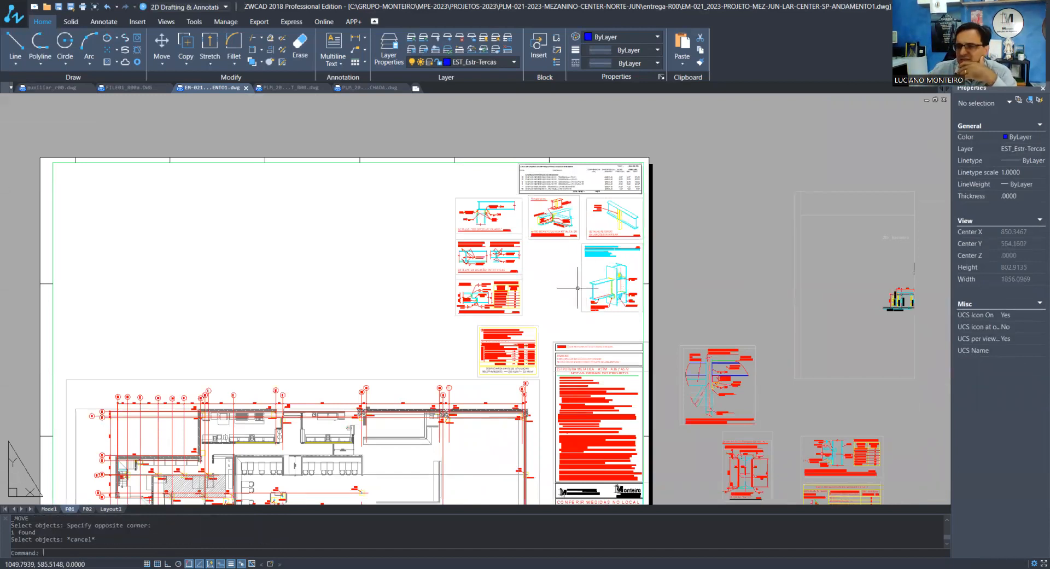
{"action": "scroll", "coordinate": [447, 266], "scroll_direction": "down", "scroll_amount": 2}
{"action": "scroll", "coordinate": [447, 266], "scroll_direction": "down", "scroll_amount": 1}
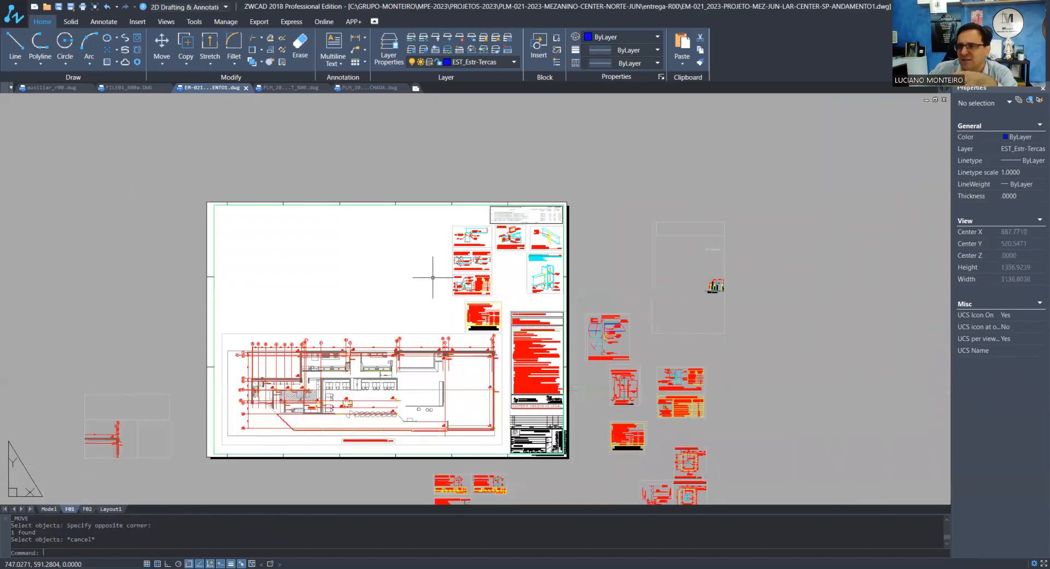
{"action": "scroll", "coordinate": [473, 446], "scroll_direction": "up", "scroll_amount": 1}
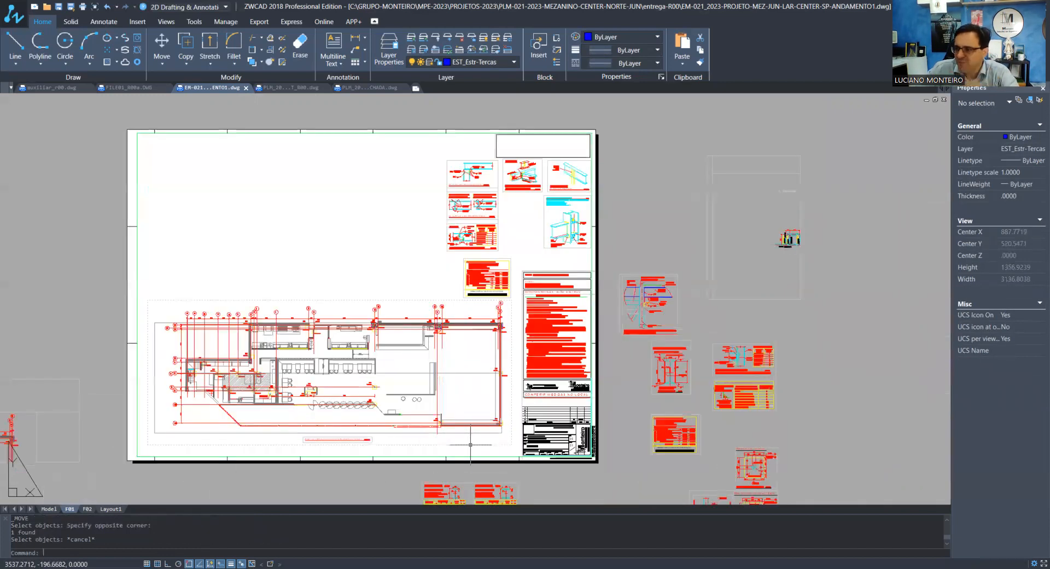
{"action": "scroll", "coordinate": [477, 438], "scroll_direction": "up", "scroll_amount": 3}
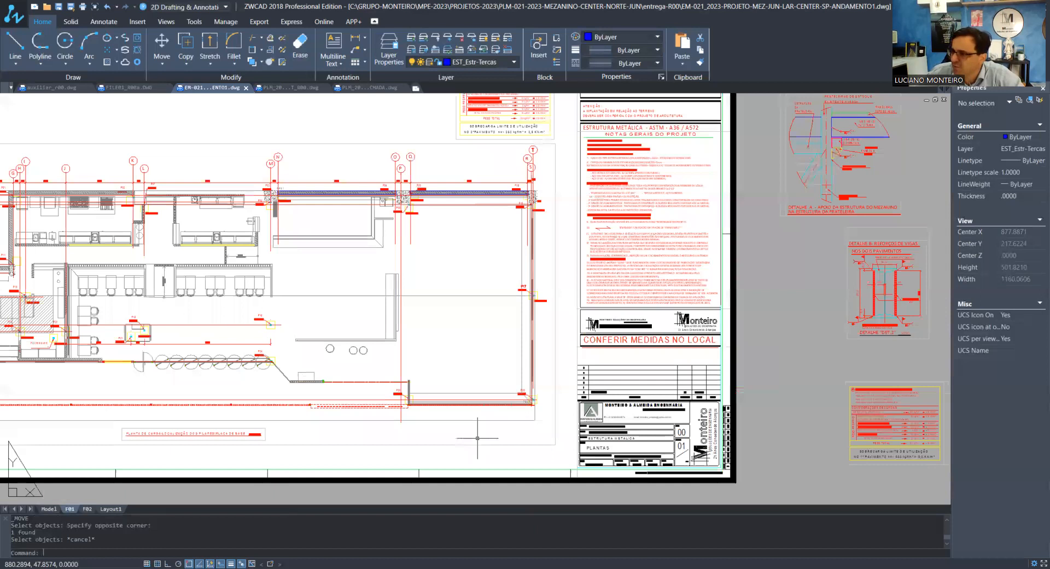
Adjust the lower-right corner of the pillar plan viewport so it is about 912 wide and 361 high
{"action": "type", "text": "m"}
{"action": "key", "text": "Return"}
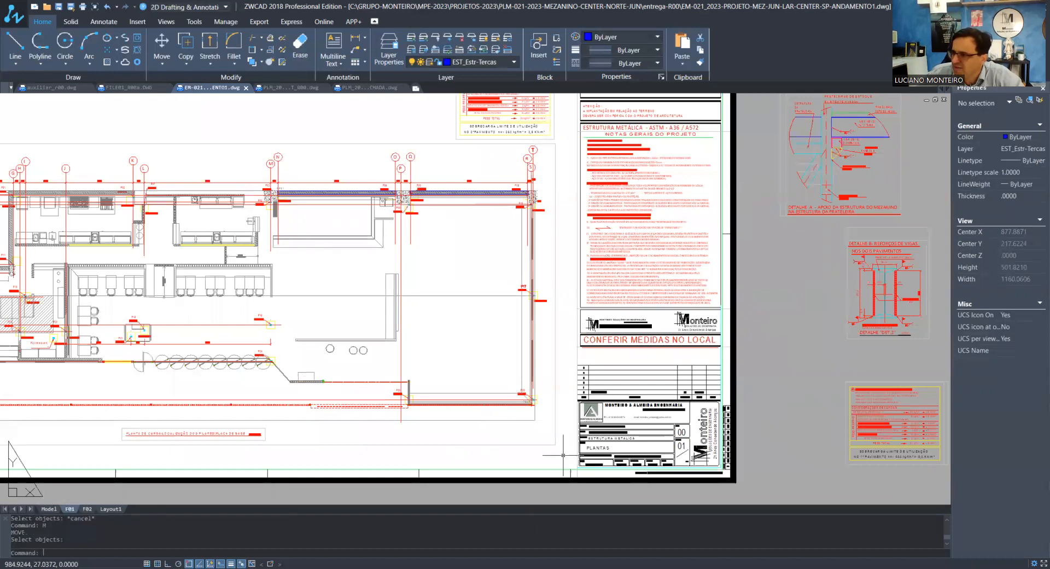
{"action": "left_click", "coordinate": [563, 455]}
{"action": "left_click", "coordinate": [547, 435]}
{"action": "scroll", "coordinate": [562, 444], "scroll_direction": "up", "scroll_amount": 3}
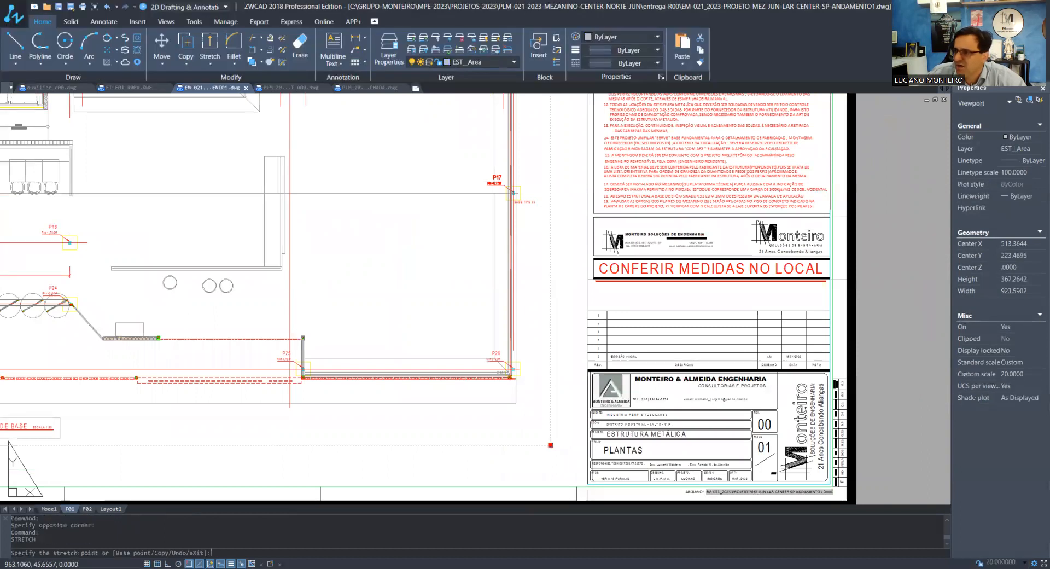
{"action": "left_click", "coordinate": [551, 445]}
{"action": "scroll", "coordinate": [551, 445], "scroll_direction": "down", "scroll_amount": 3}
{"action": "scroll", "coordinate": [544, 430], "scroll_direction": "down", "scroll_amount": 2}
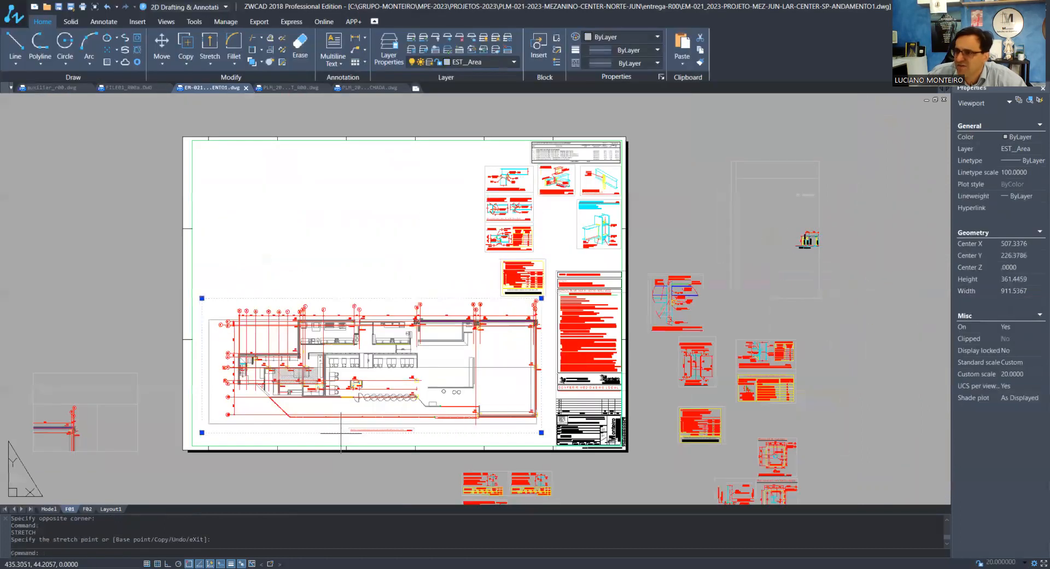
Pull the upper-left corner of the pillar plan viewport inward to about 880 wide and 352 high, and deselect it
{"action": "scroll", "coordinate": [186, 383], "scroll_direction": "up", "scroll_amount": 4}
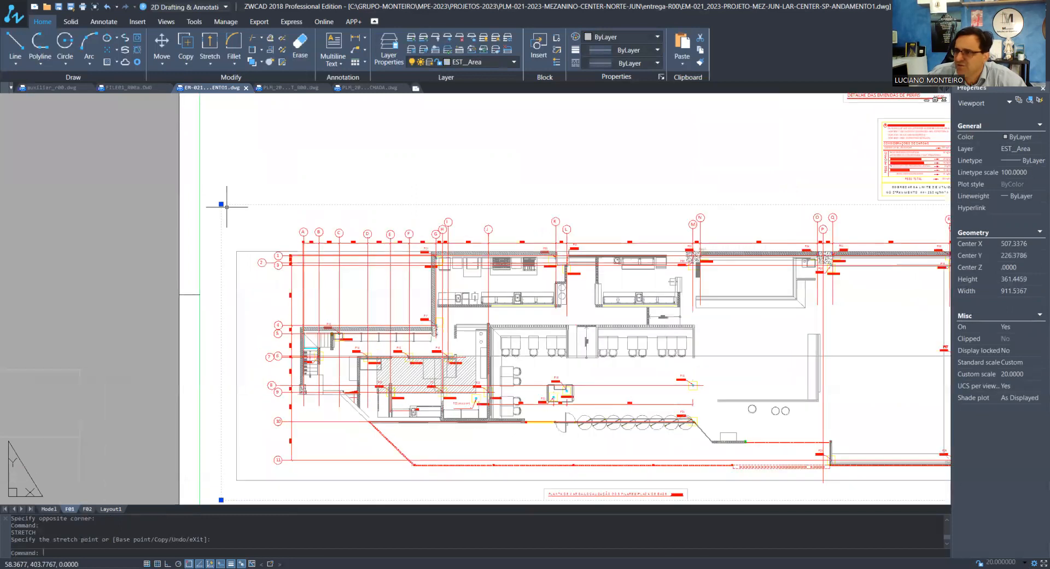
{"action": "left_click", "coordinate": [221, 204]}
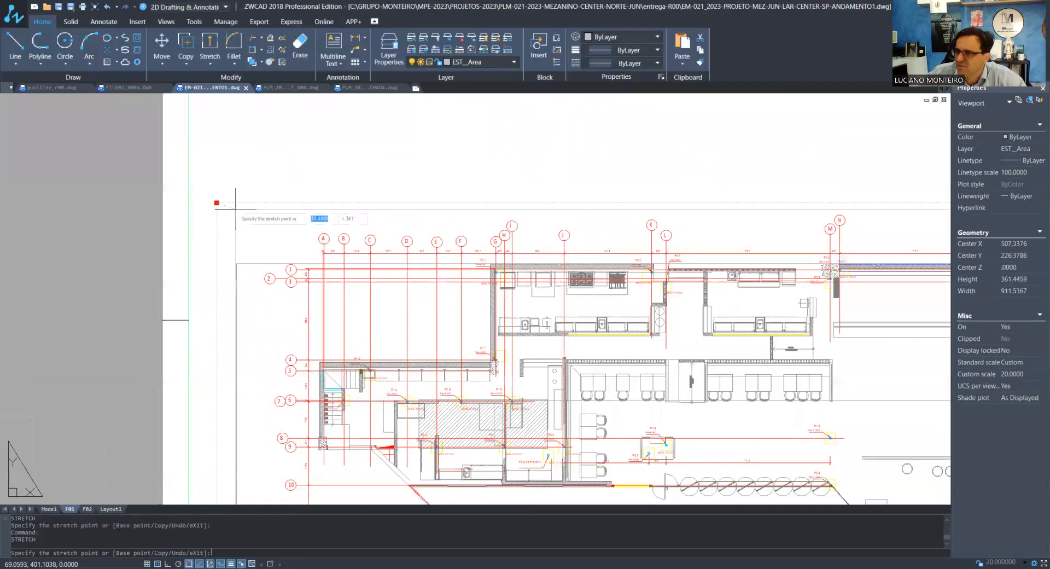
{"action": "key", "text": "Escape"}
{"action": "key", "text": "Escape"}
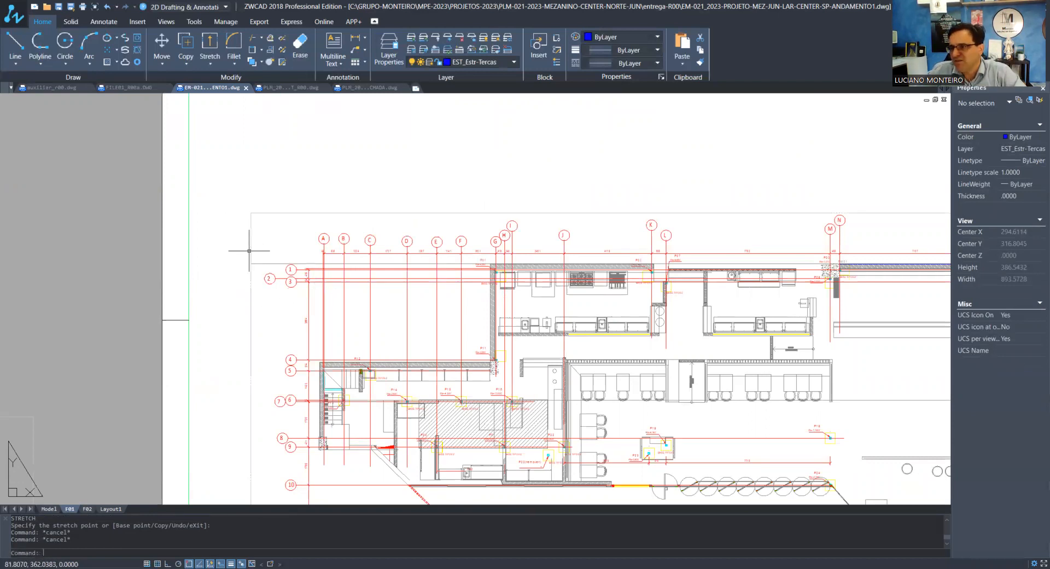
Extend the upper-right corner of the pillar plan viewport outward to about 895 wide and 363 high, and deselect it
{"action": "scroll", "coordinate": [265, 268], "scroll_direction": "down", "scroll_amount": 2}
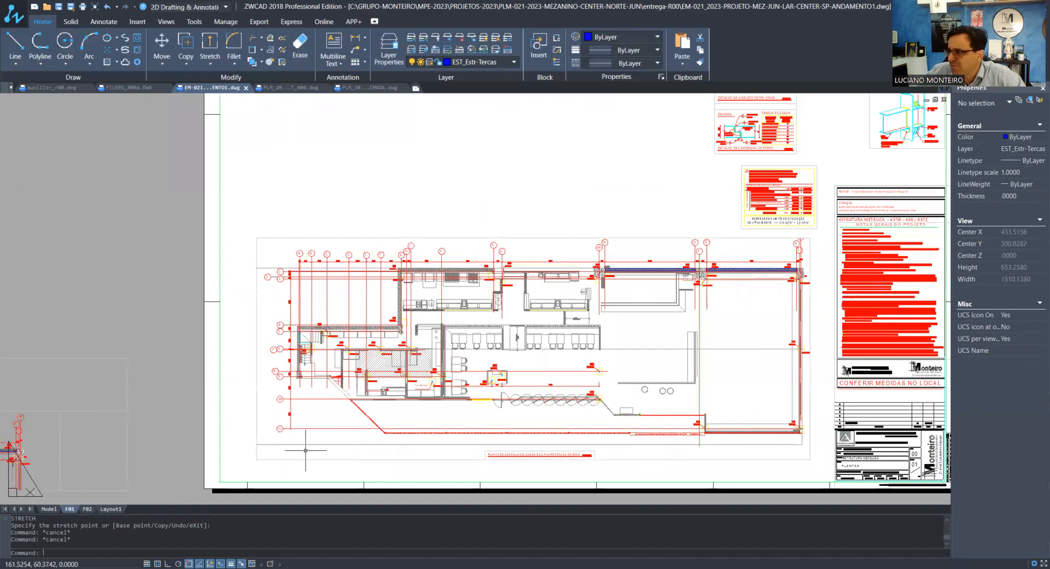
{"action": "scroll", "coordinate": [825, 267], "scroll_direction": "up", "scroll_amount": 2}
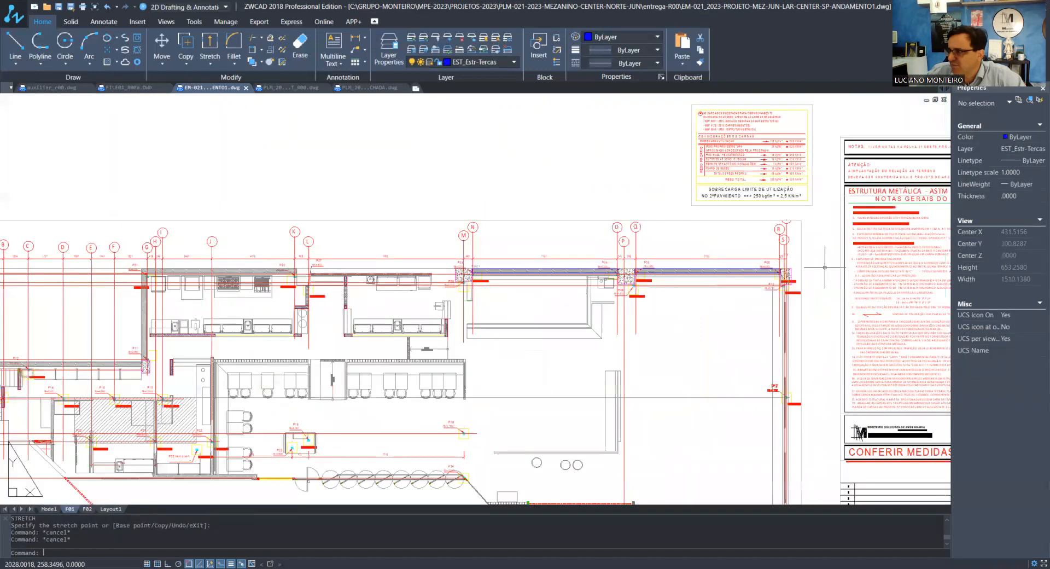
{"action": "scroll", "coordinate": [825, 267], "scroll_direction": "up", "scroll_amount": 3}
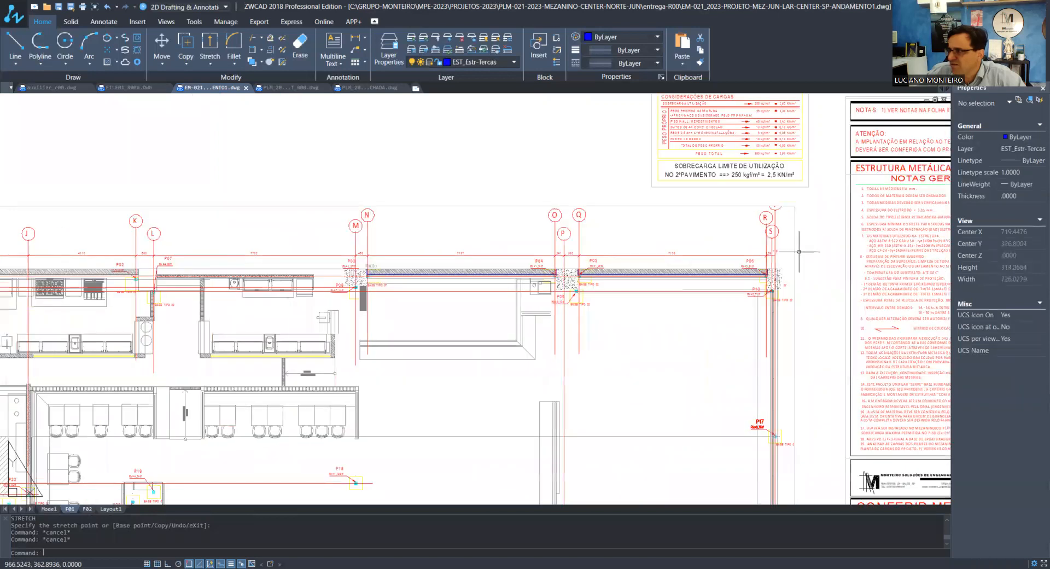
{"action": "left_click", "coordinate": [794, 205]}
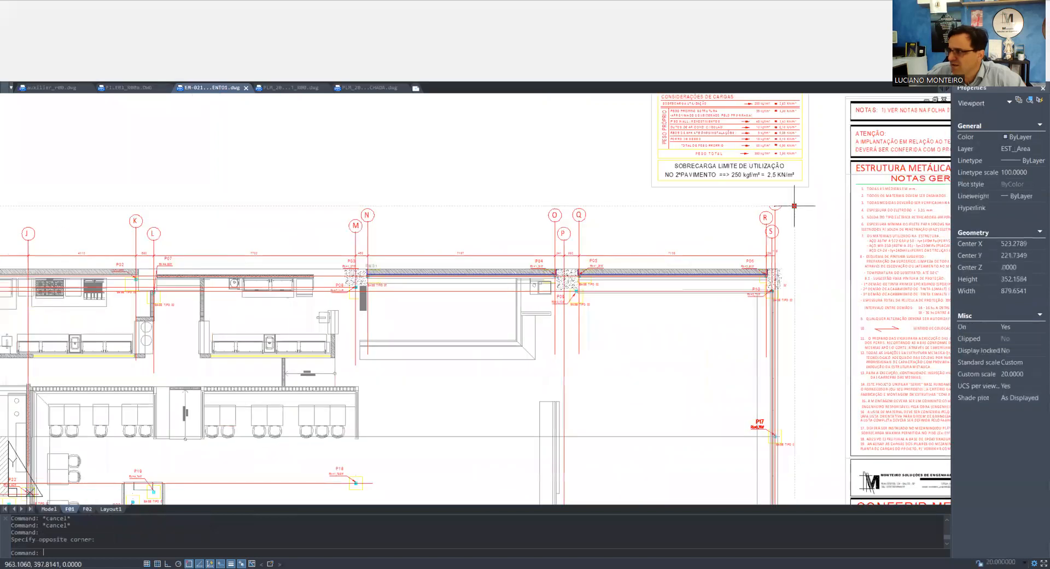
{"action": "left_click", "coordinate": [794, 205]}
{"action": "left_click", "coordinate": [814, 192]}
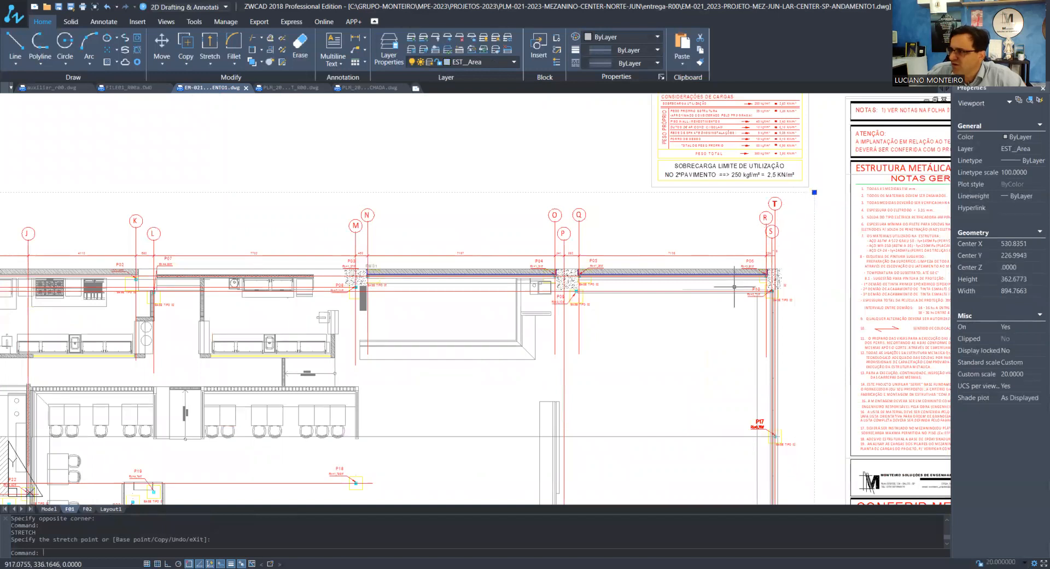
{"action": "key", "text": "Escape"}
{"action": "key", "text": "Escape"}
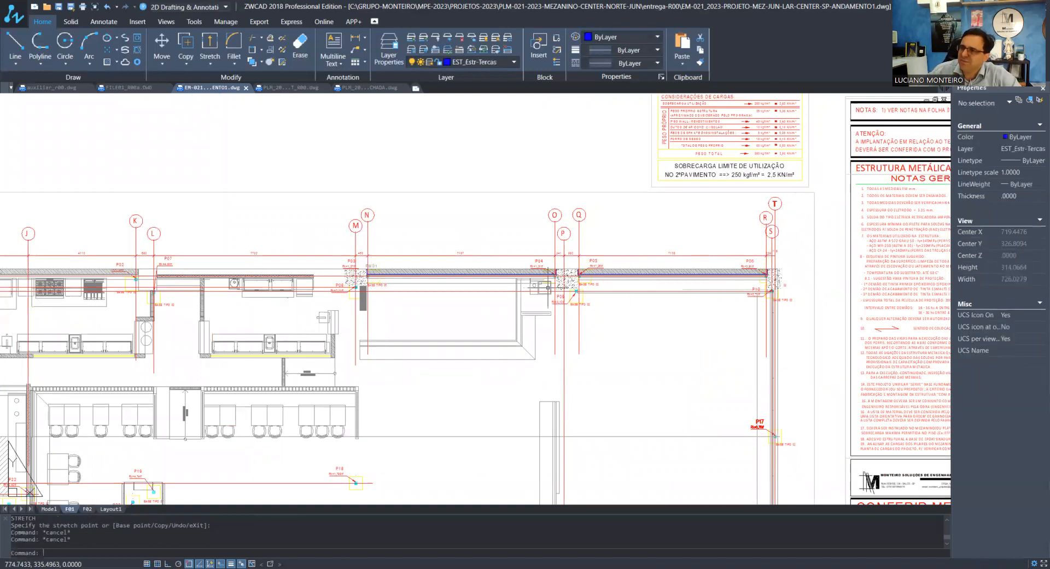
{"action": "scroll", "coordinate": [548, 289], "scroll_direction": "down", "scroll_amount": 1}
{"action": "scroll", "coordinate": [312, 261], "scroll_direction": "down", "scroll_amount": 1}
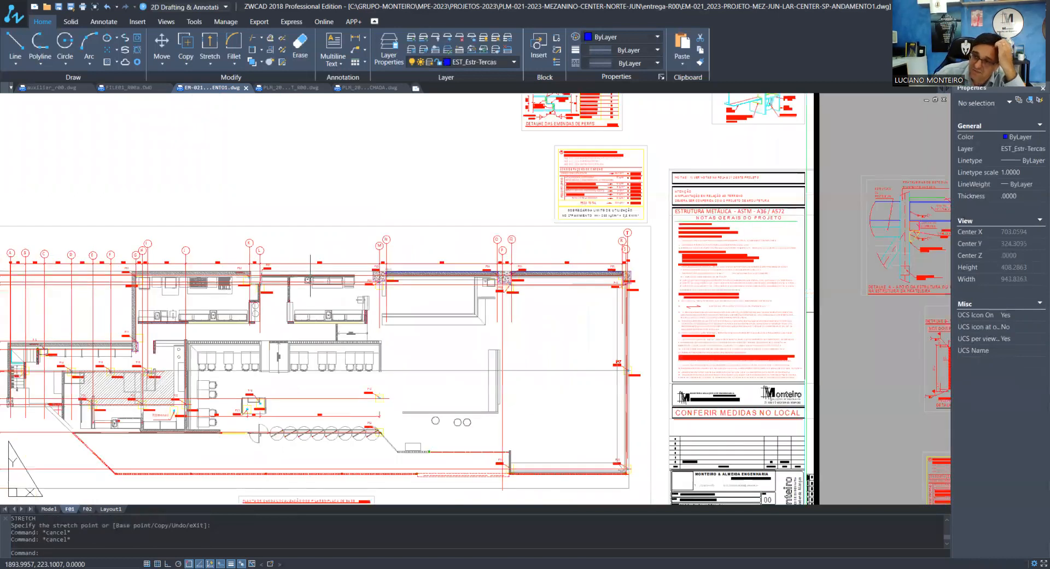
{"action": "scroll", "coordinate": [312, 262], "scroll_direction": "down", "scroll_amount": 1}
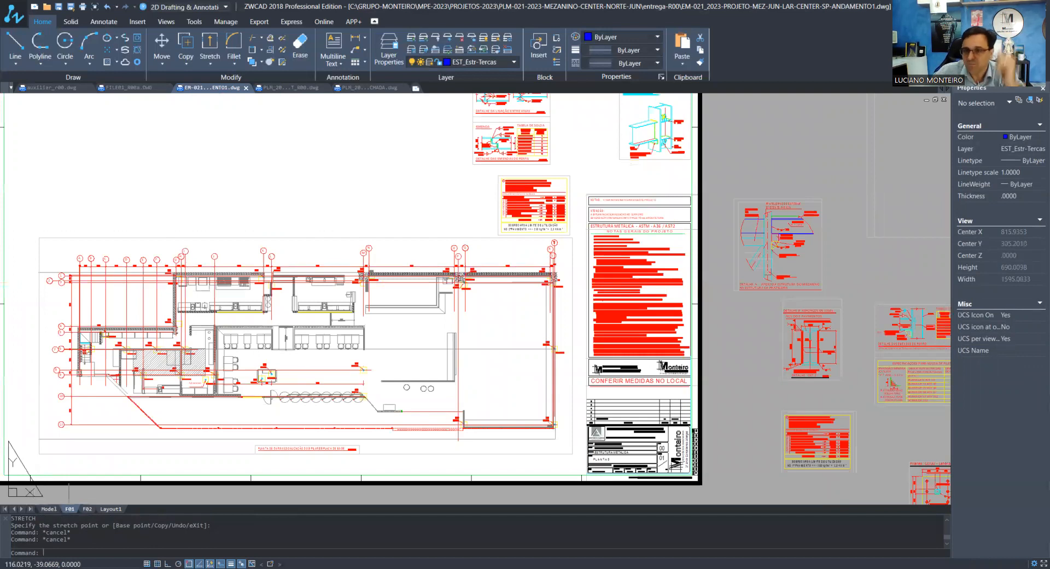
In model space, move the Monteiro & Almeida logo and contact block out of the title block to the free area beside it
{"action": "left_click", "coordinate": [50, 508]}
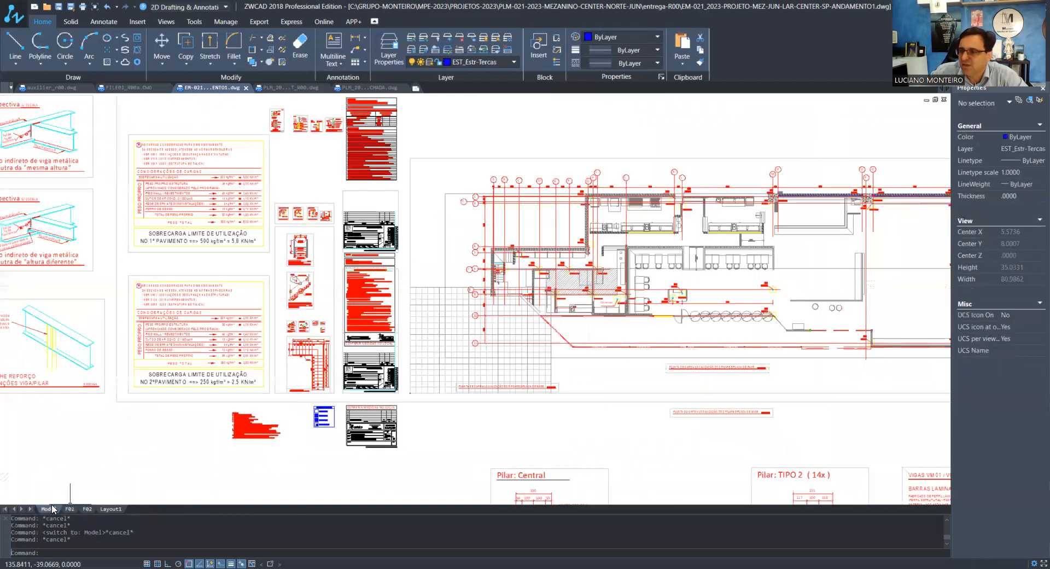
{"action": "scroll", "coordinate": [354, 408], "scroll_direction": "up", "scroll_amount": 1}
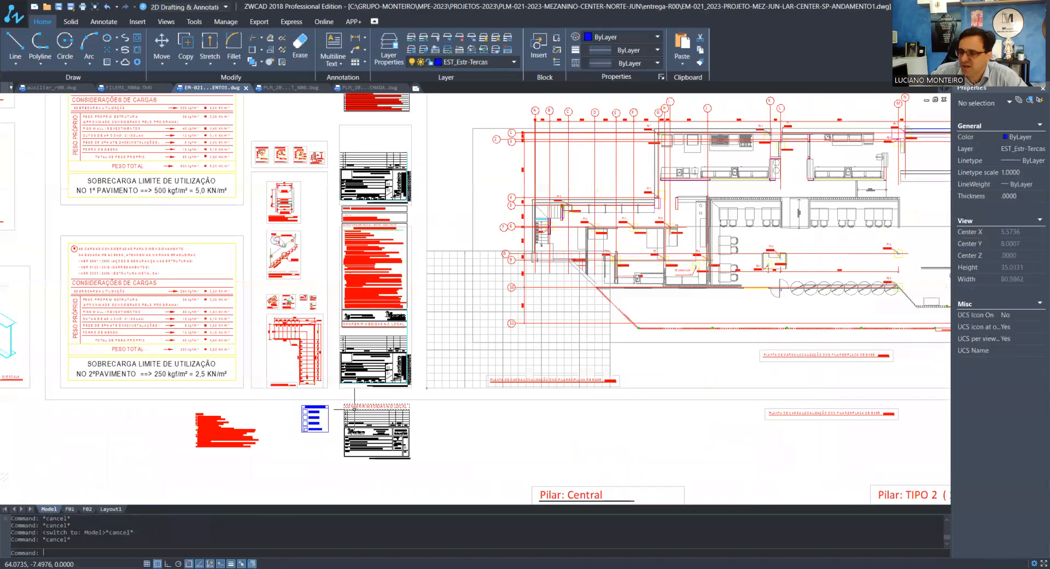
{"action": "scroll", "coordinate": [354, 373], "scroll_direction": "up", "scroll_amount": 10}
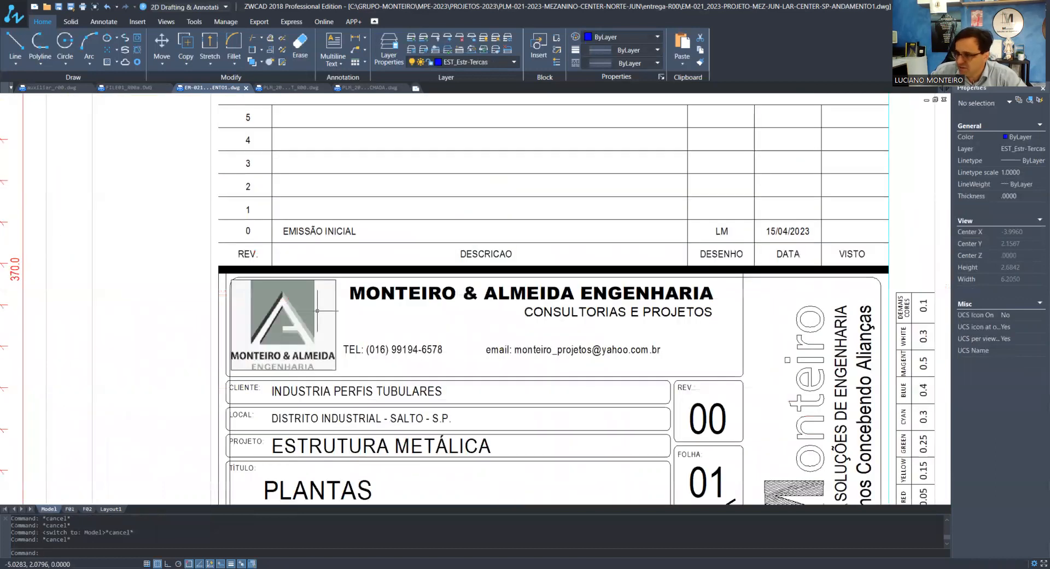
{"action": "scroll", "coordinate": [318, 310], "scroll_direction": "down", "scroll_amount": 1}
{"action": "type", "text": "e"}
{"action": "key", "text": "Return"}
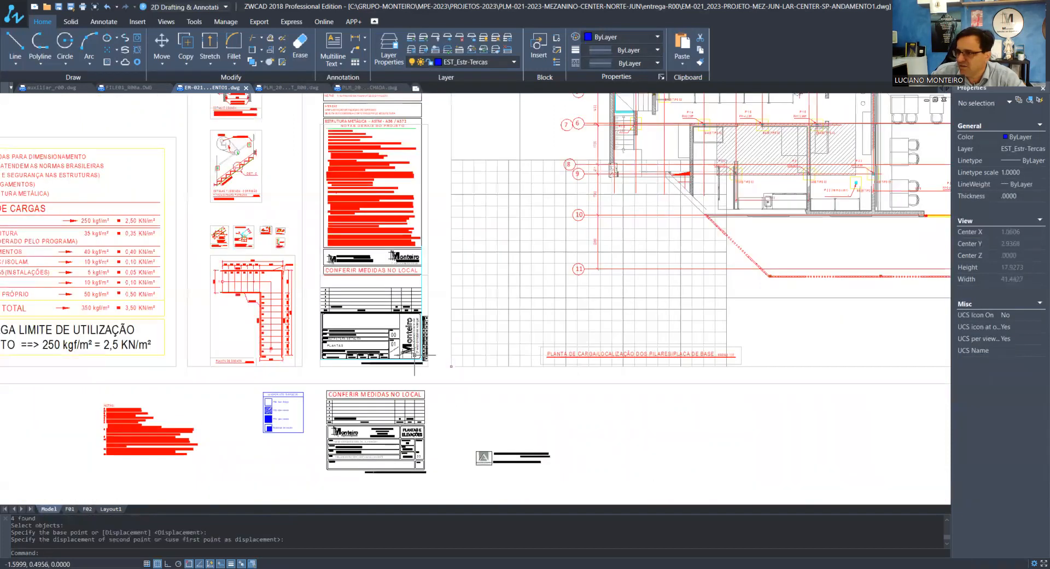
Place the Monteiro Projetos de Engenharia logo and engineer contact details from the spare title block below into the sheet's title block
{"action": "scroll", "coordinate": [350, 435], "scroll_direction": "up", "scroll_amount": 7}
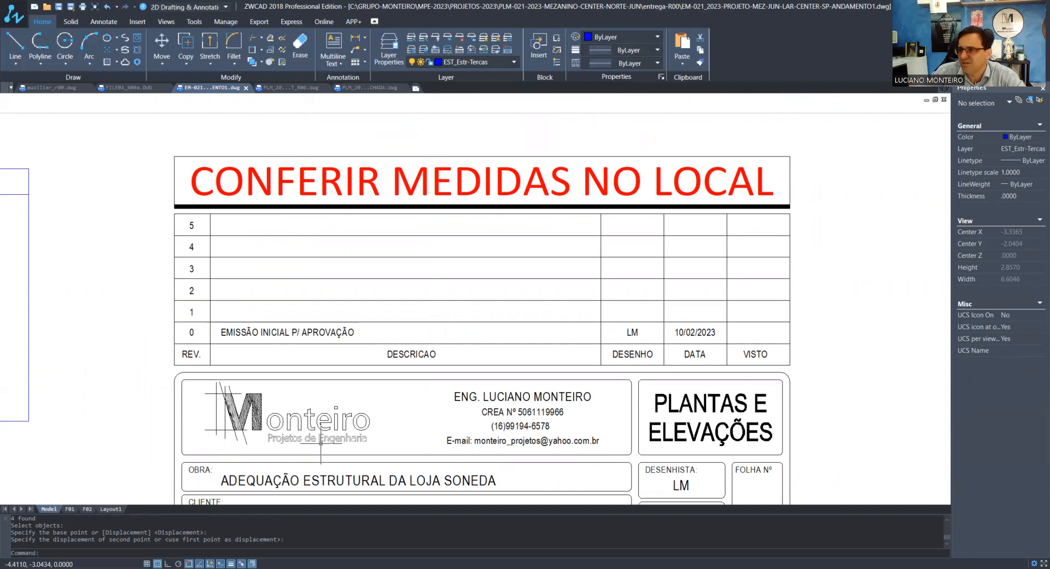
{"action": "scroll", "coordinate": [320, 443], "scroll_direction": "down", "scroll_amount": 5}
{"action": "scroll", "coordinate": [256, 281], "scroll_direction": "up", "scroll_amount": 7}
{"action": "scroll", "coordinate": [204, 326], "scroll_direction": "down", "scroll_amount": 4}
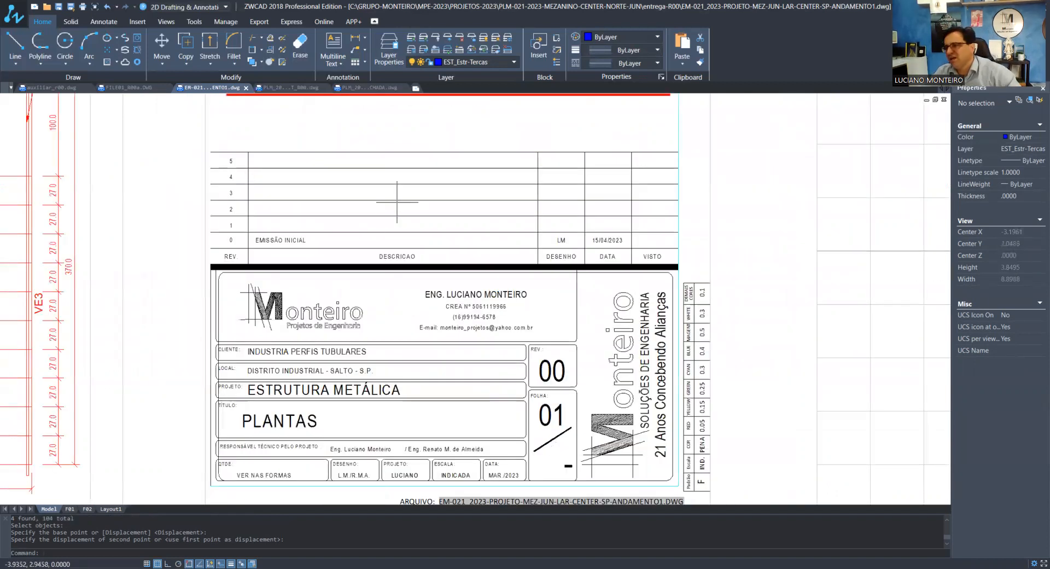
{"action": "scroll", "coordinate": [361, 316], "scroll_direction": "up", "scroll_amount": 2}
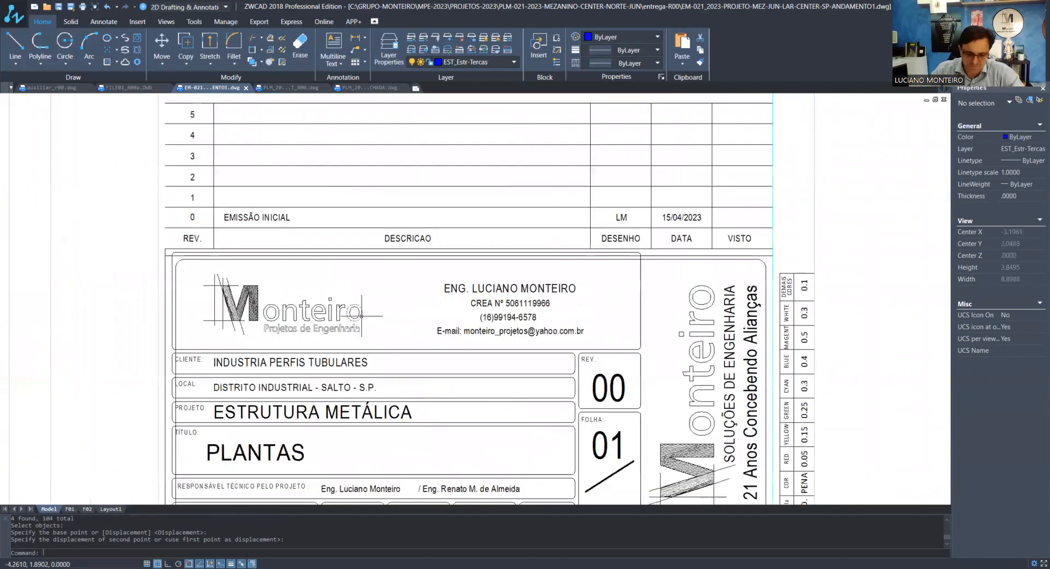
{"action": "scroll", "coordinate": [361, 315], "scroll_direction": "up", "scroll_amount": 2}
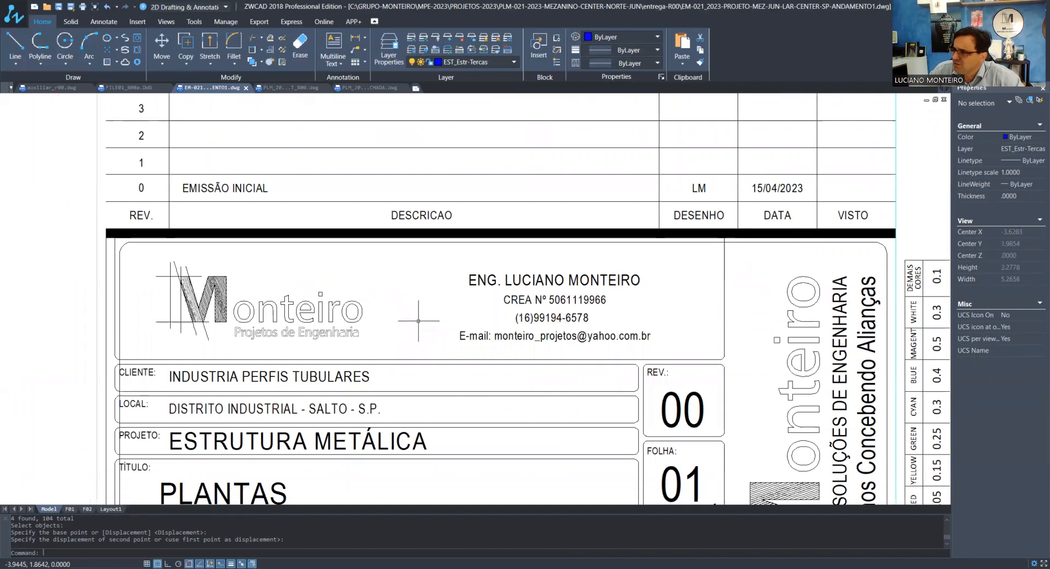
{"action": "scroll", "coordinate": [419, 321], "scroll_direction": "down", "scroll_amount": 2}
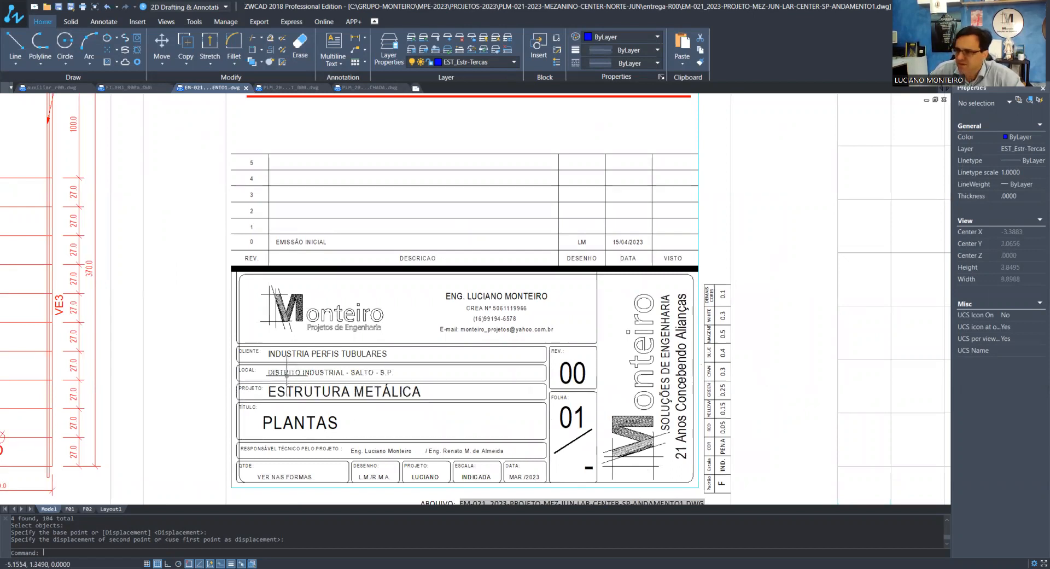
Change the title block's CLIENTE text to "RESTAURANTE - XXX - SHOPPING CENTER"
{"action": "type", "text": "ED"}
{"action": "key", "text": "Return"}
{"action": "scroll", "coordinate": [285, 360], "scroll_direction": "up", "scroll_amount": 3}
{"action": "left_click", "coordinate": [285, 359]}
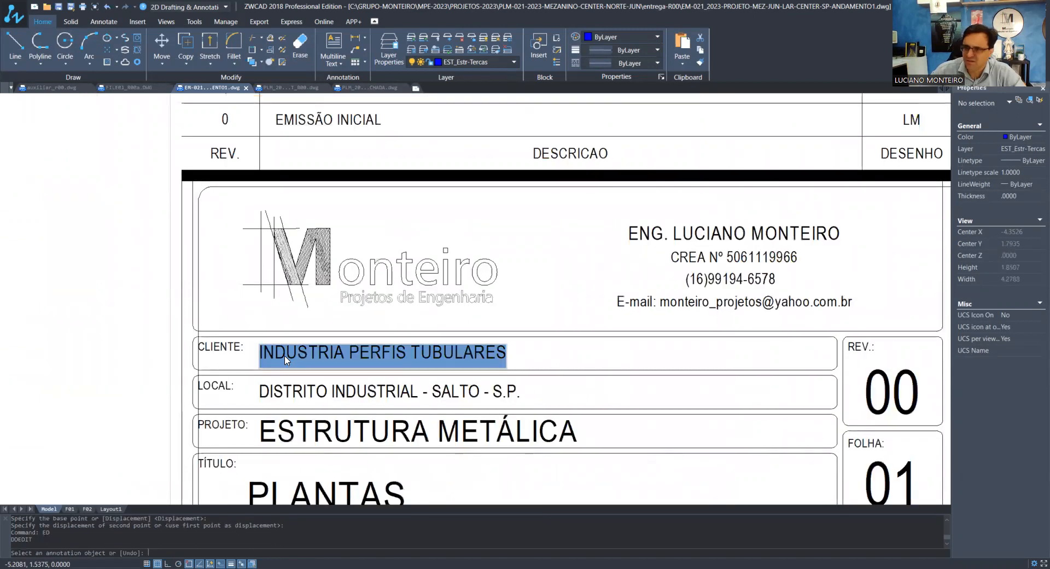
{"action": "type", "text": "RESTA"}
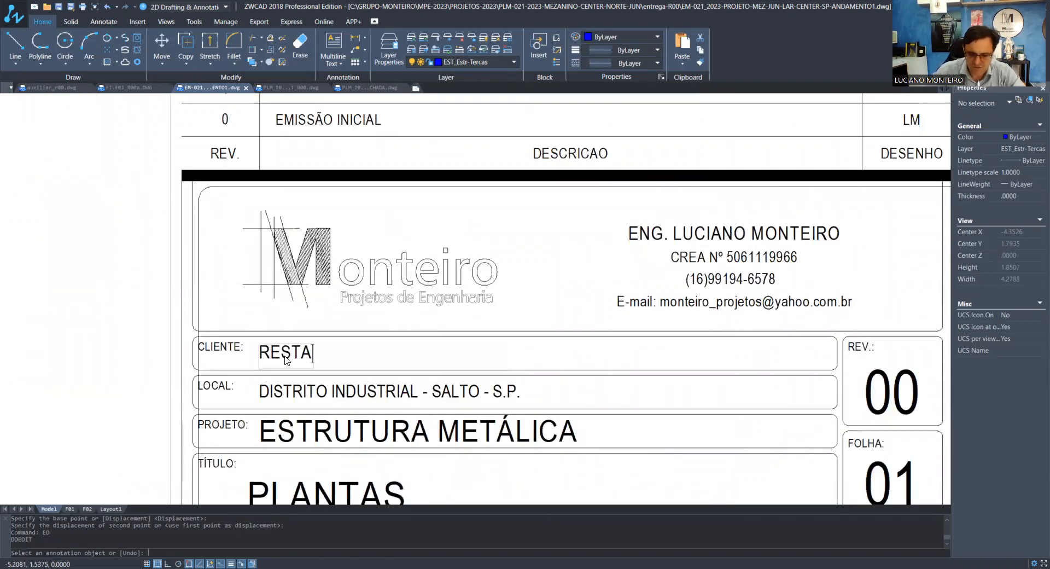
{"action": "type", "text": "URANTE - "}
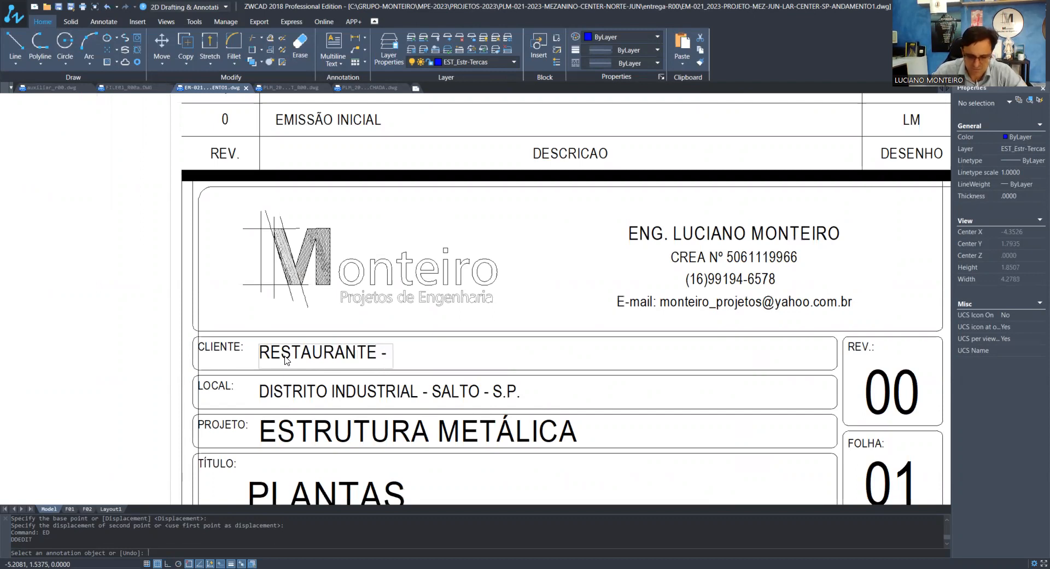
{"action": "type", "text": "x"}
{"action": "key", "text": "BackSpace"}
{"action": "type", "text": "xx"}
{"action": "key", "text": "BackSpace"}
{"action": "key", "text": "BackSpace"}
{"action": "type", "text": "XX"}
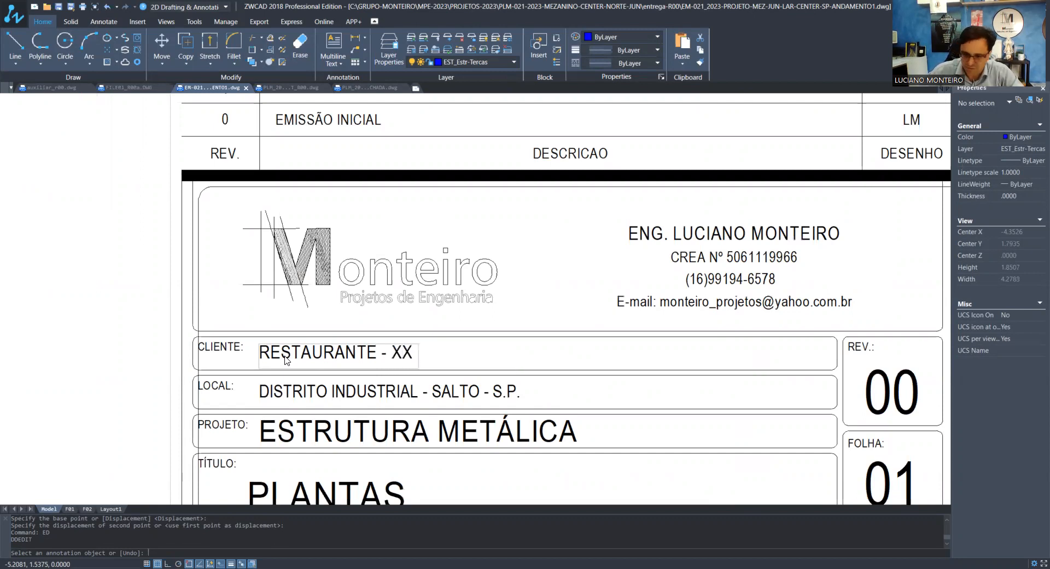
{"action": "type", "text": "X  -"}
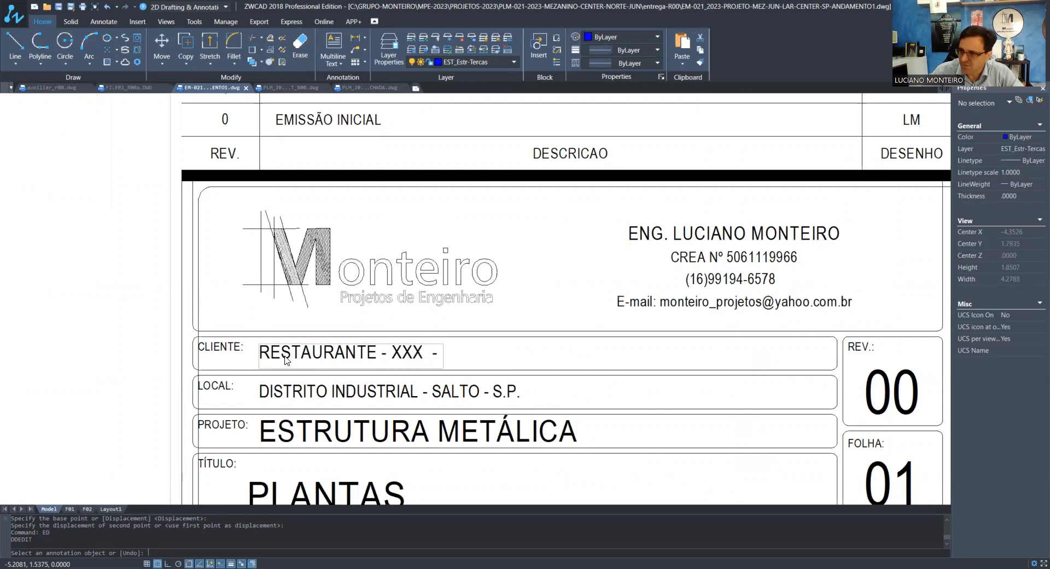
{"action": "type", "text": " S"}
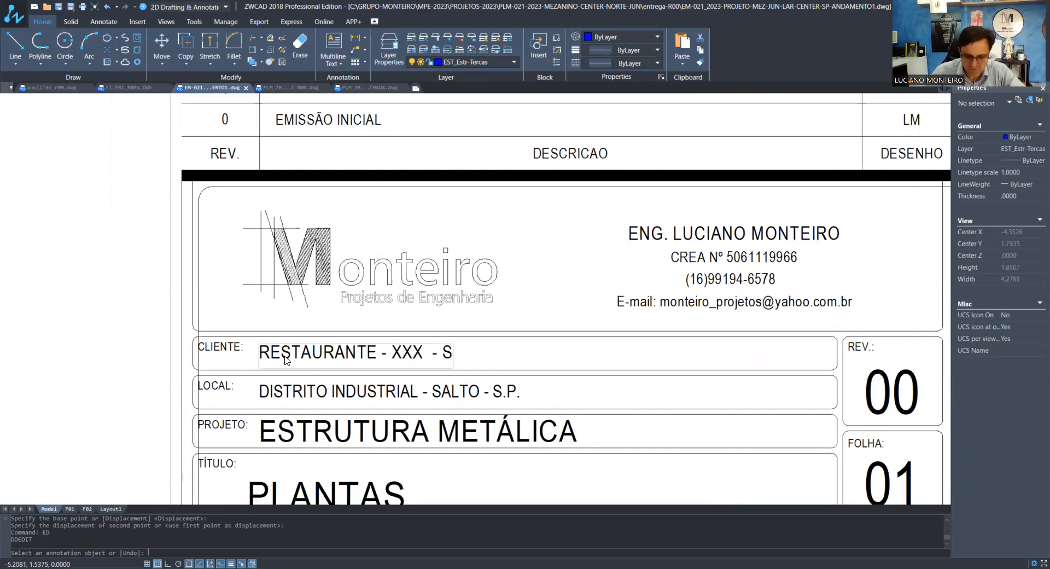
{"action": "type", "text": "HOPPING"}
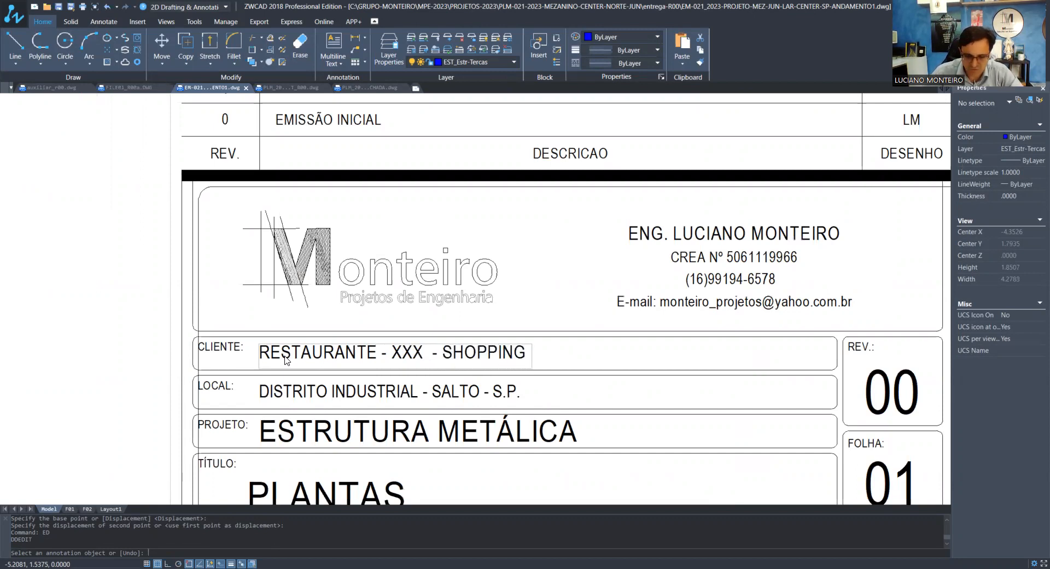
{"action": "type", "text": " C"}
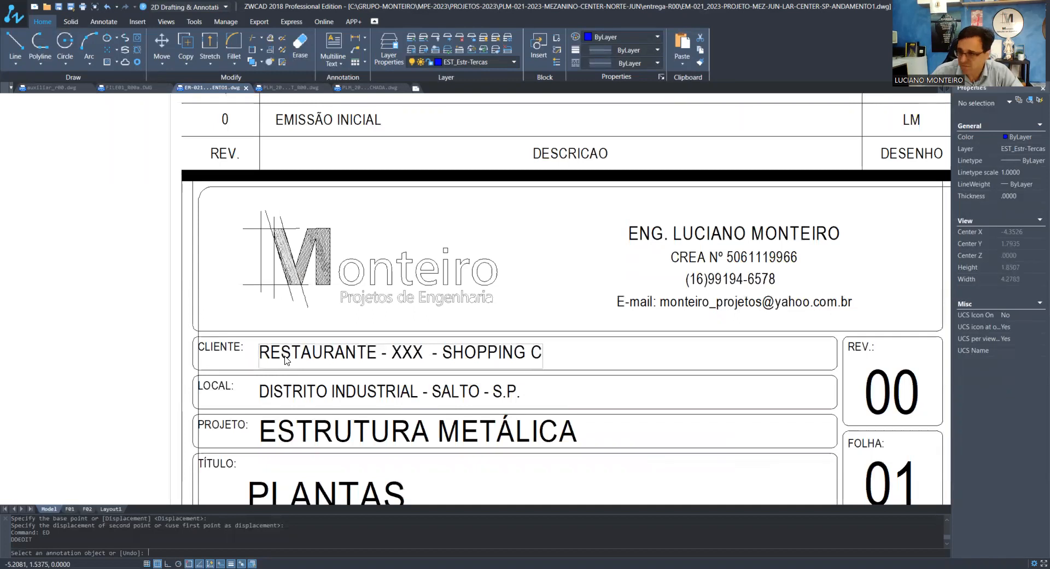
{"action": "type", "text": "ENTER"}
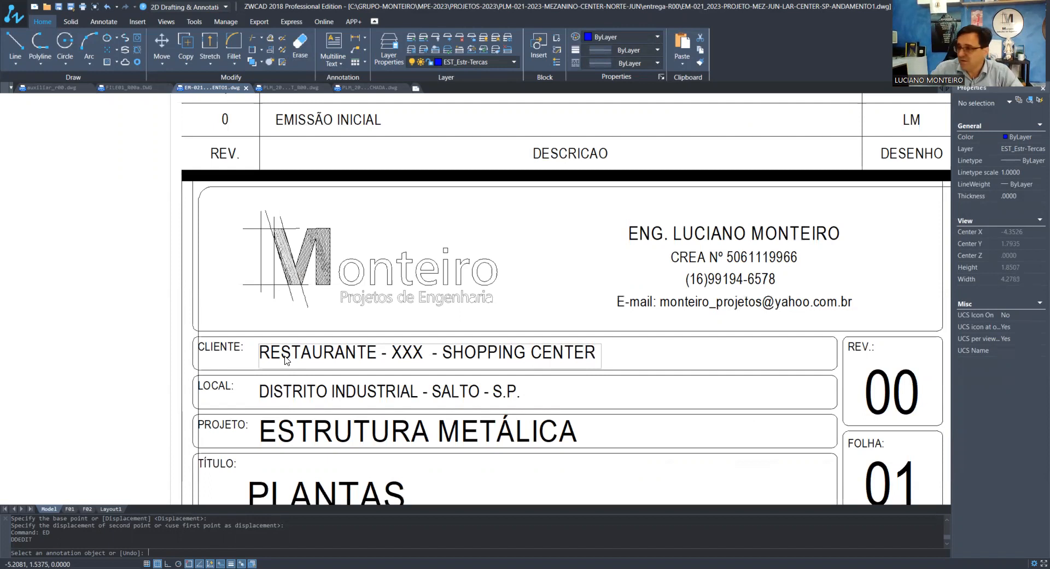
{"action": "left_click", "coordinate": [604, 405]}
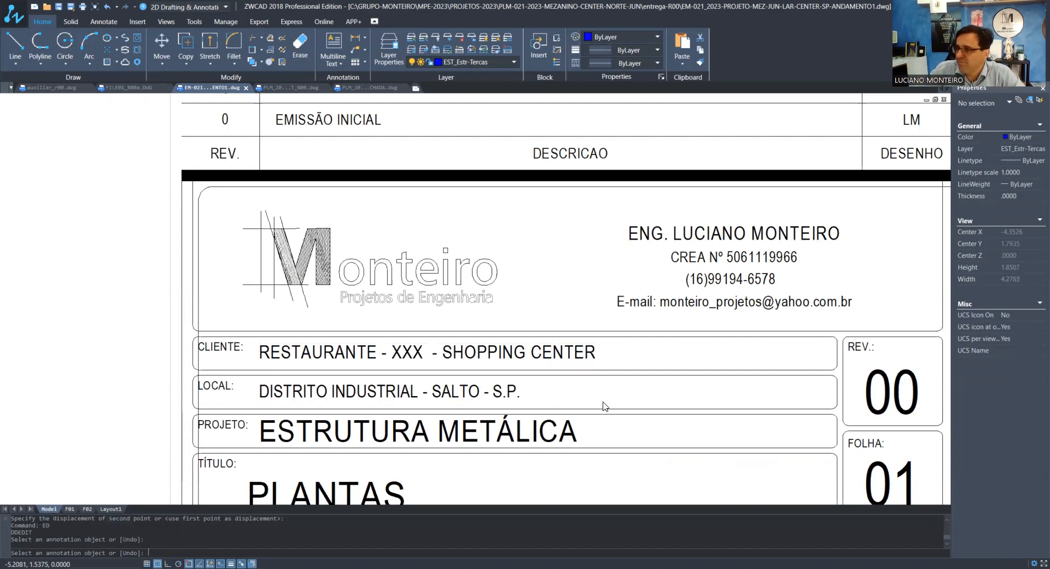
Change the title block's LOCAL text to "SÃO PAULO - S.P." and finish the text editing
{"action": "left_click", "coordinate": [345, 392]}
{"action": "type", "text": "SÃO"}
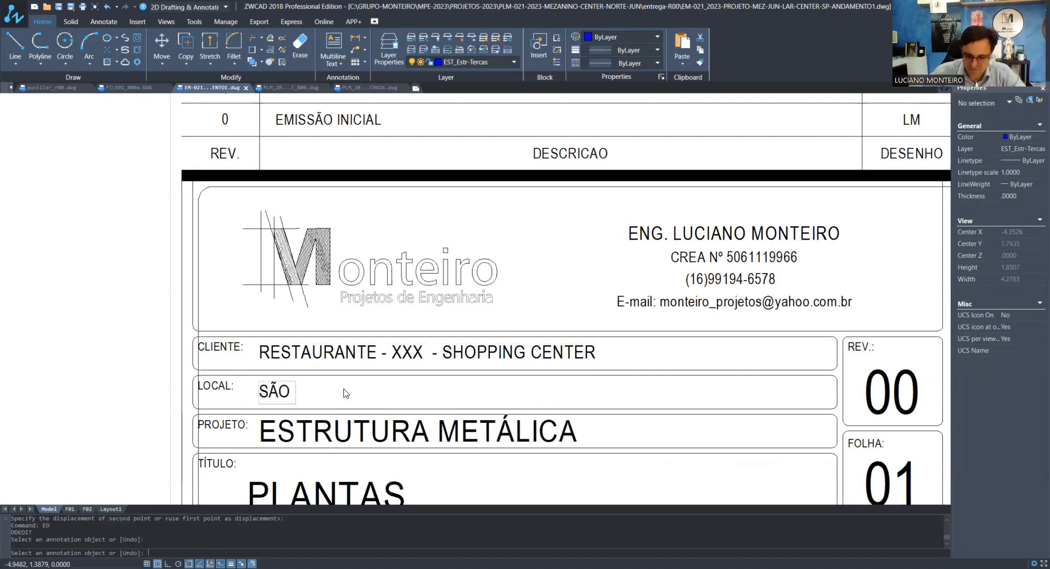
{"action": "type", "text": " PAUL"}
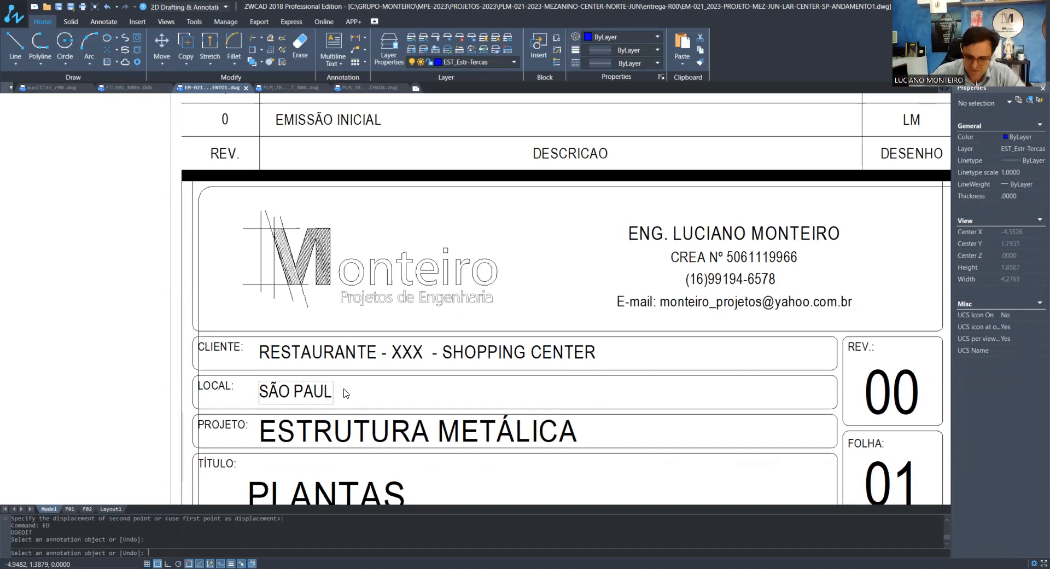
{"action": "type", "text": "O - S.P."}
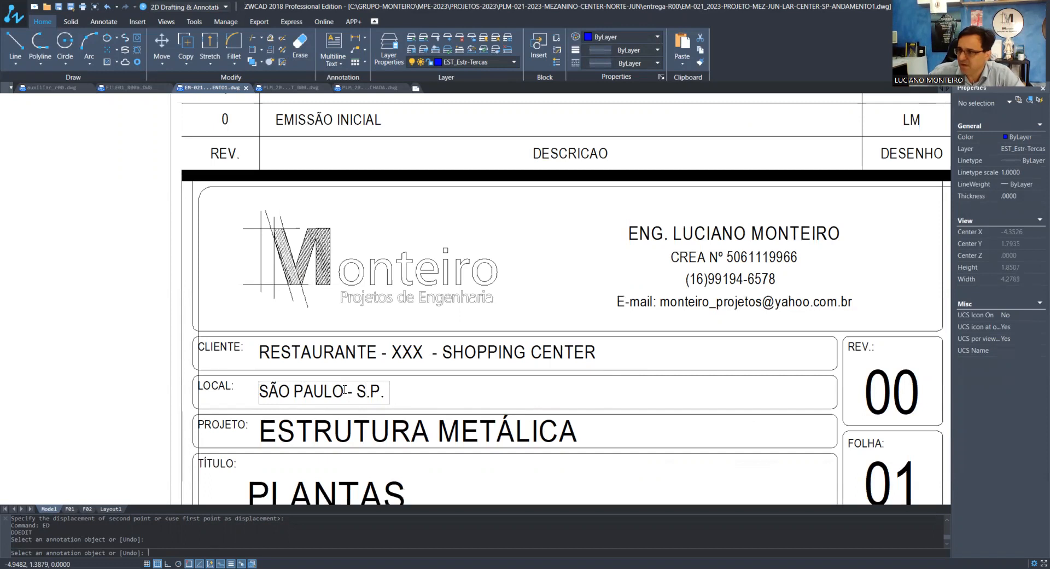
{"action": "key", "text": "Return"}
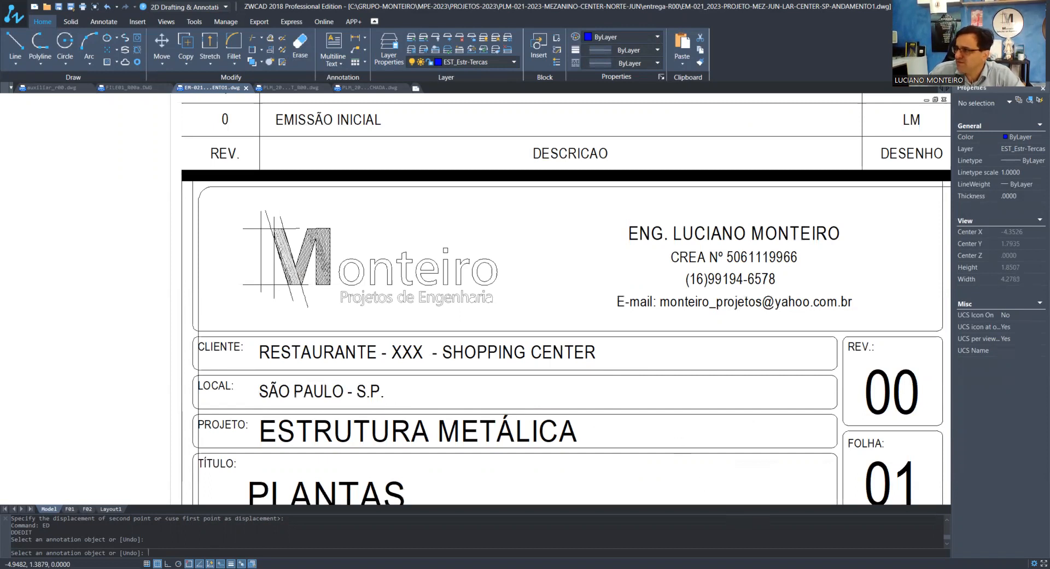
{"action": "key", "text": "Return"}
Set the date of the revision 0 EMISSÃO INICIAL row to 11/05/2023
{"action": "scroll", "coordinate": [513, 377], "scroll_direction": "down", "scroll_amount": 2}
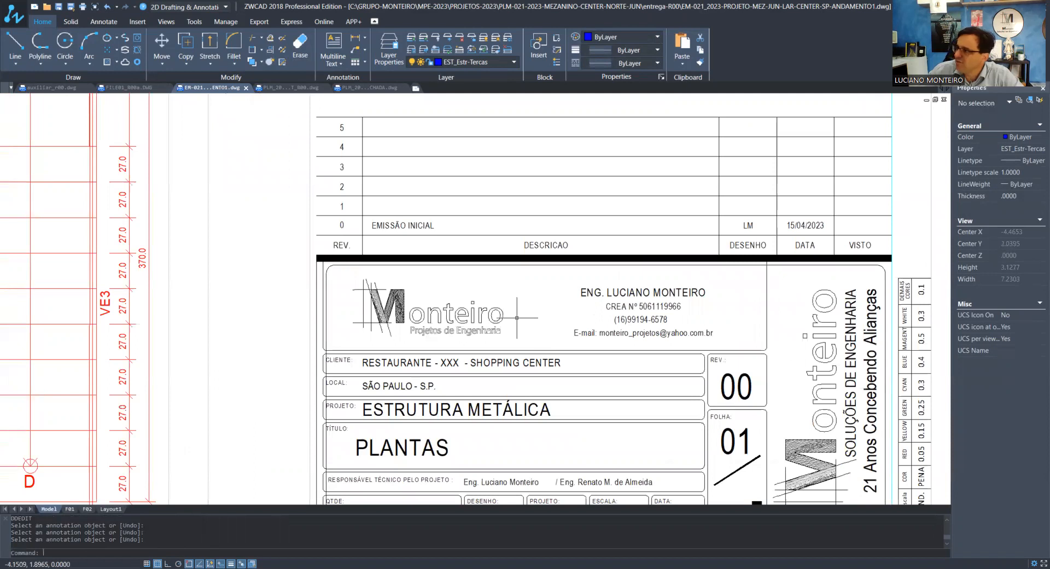
{"action": "scroll", "coordinate": [793, 227], "scroll_direction": "up", "scroll_amount": 3}
{"action": "type", "text": "ed"}
{"action": "key", "text": "Return"}
{"action": "left_click", "coordinate": [804, 230]}
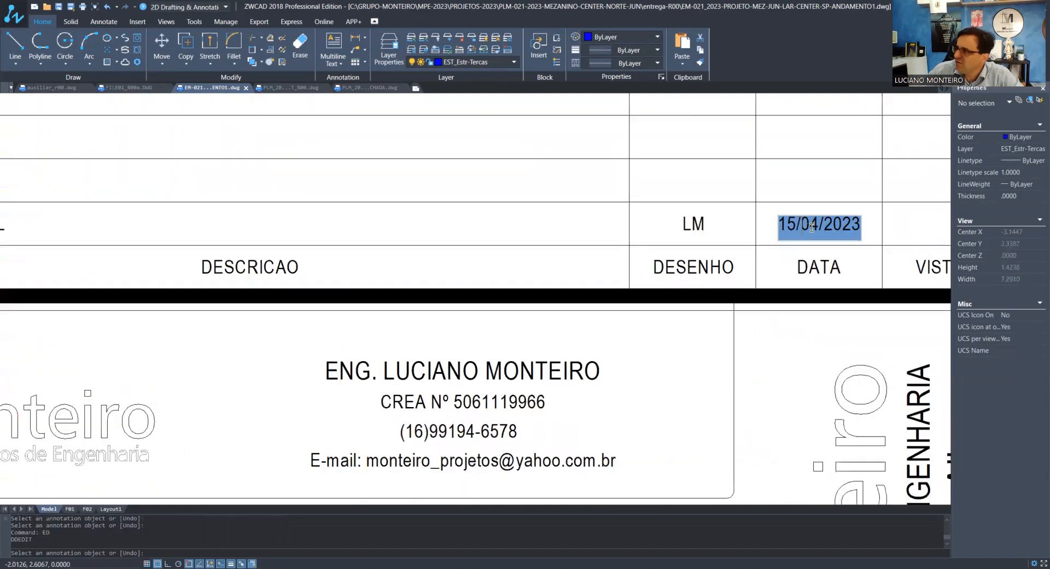
{"action": "left_click", "coordinate": [813, 227]}
{"action": "left_click_drag", "start_coordinate": [819, 225], "coordinate": [759, 227]}
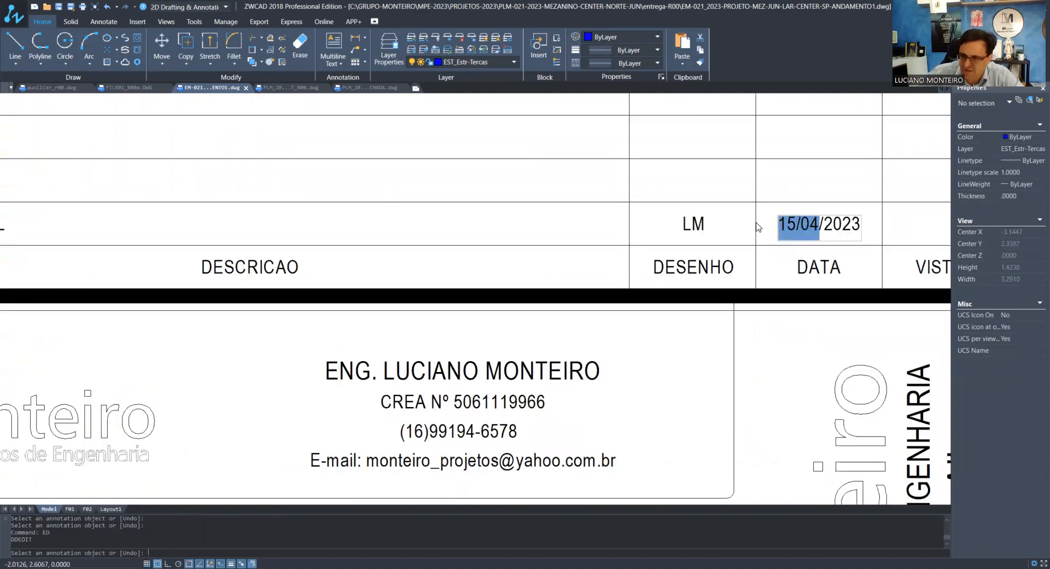
{"action": "type", "text": "11/05/"}
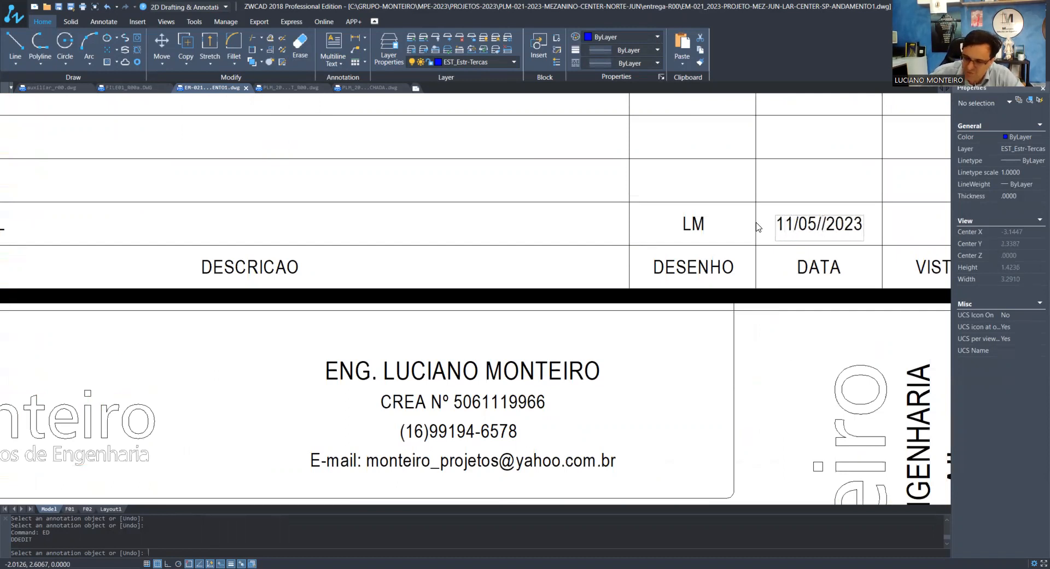
{"action": "key", "text": "Delete"}
{"action": "left_click", "coordinate": [839, 262]}
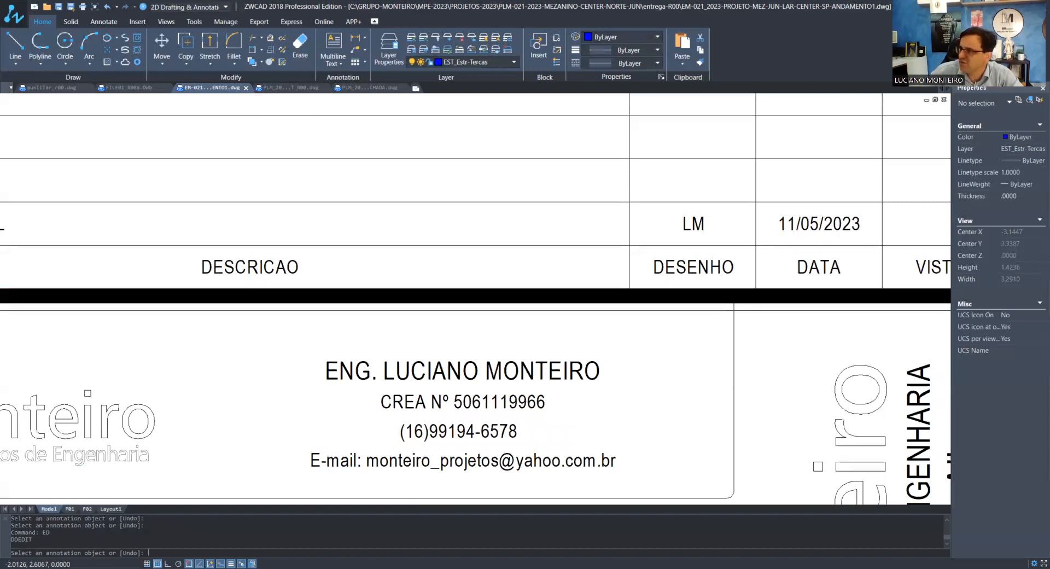
Change the DATA field in the title block to MAIO/2023
{"action": "key", "text": "Escape"}
{"action": "scroll", "coordinate": [673, 290], "scroll_direction": "down", "scroll_amount": 6}
{"action": "scroll", "coordinate": [700, 376], "scroll_direction": "up", "scroll_amount": 4}
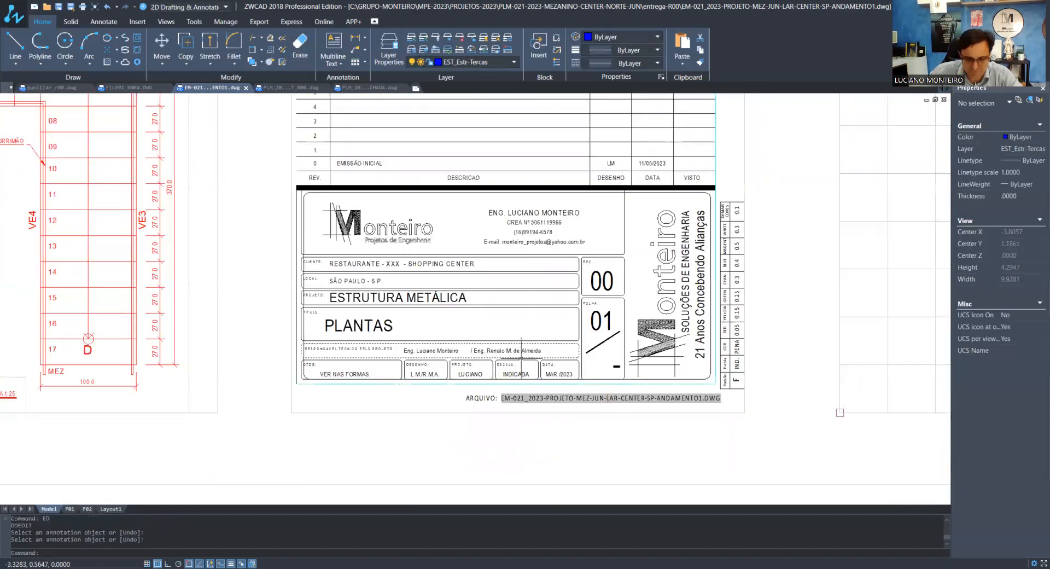
{"action": "scroll", "coordinate": [558, 373], "scroll_direction": "up", "scroll_amount": 6}
{"action": "type", "text": "ED"}
{"action": "key", "text": "Return"}
{"action": "left_click", "coordinate": [559, 377]}
{"action": "left_click", "coordinate": [560, 381]}
{"action": "key", "text": "BackSpace"}
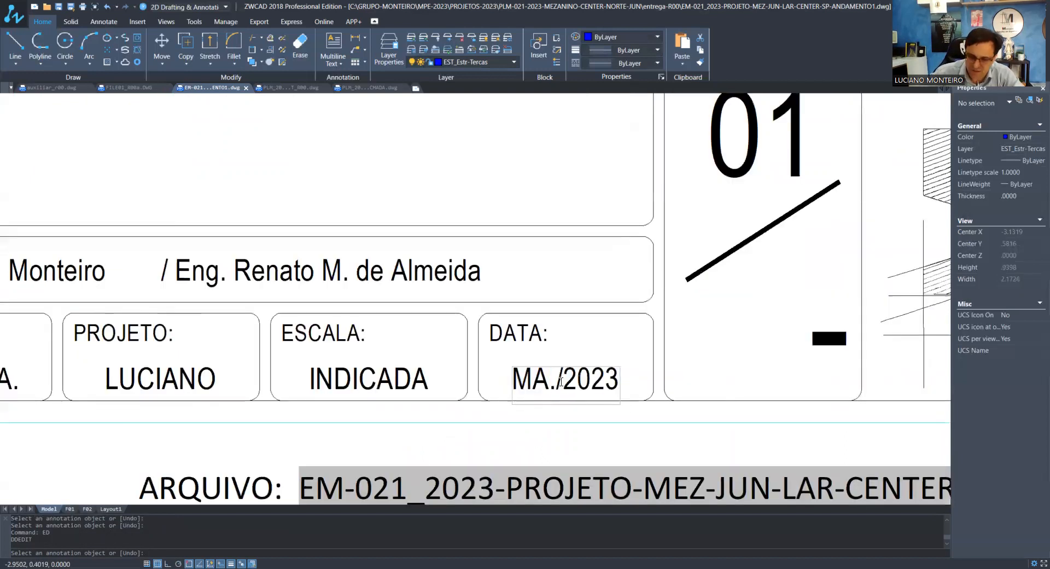
{"action": "type", "text": "IO"}
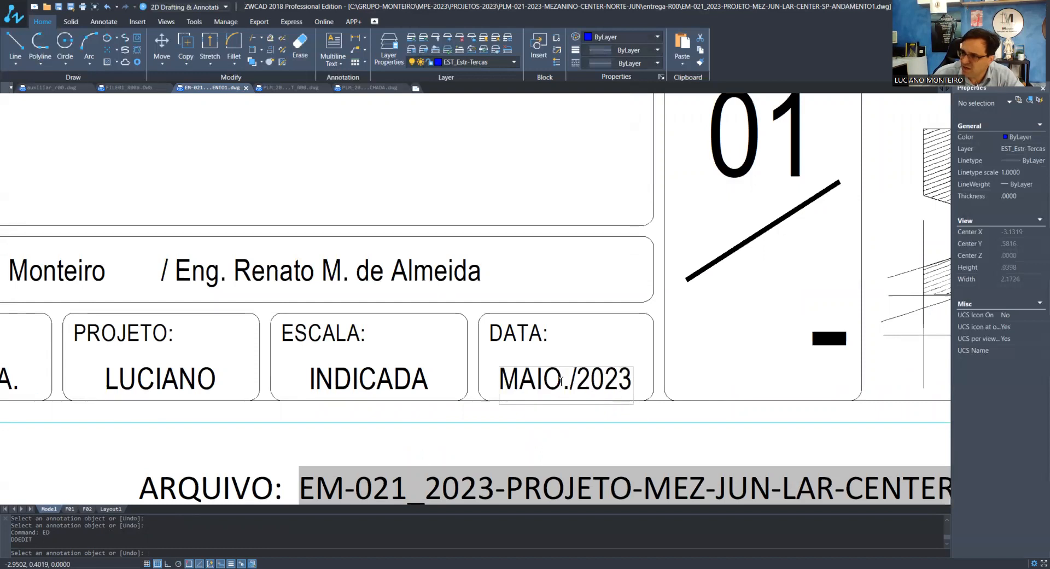
{"action": "key", "text": "Delete"}
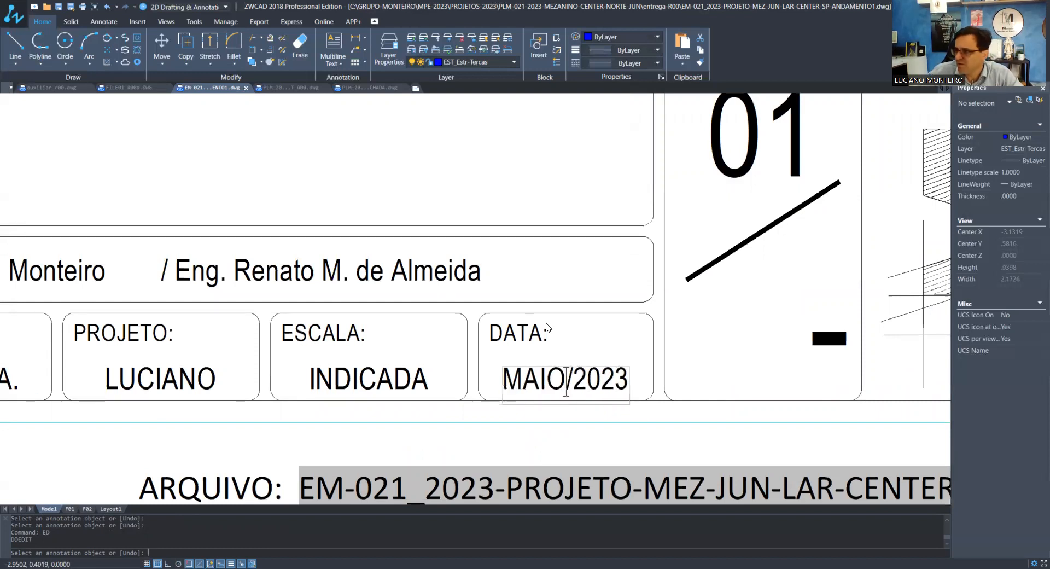
{"action": "key", "text": "Return"}
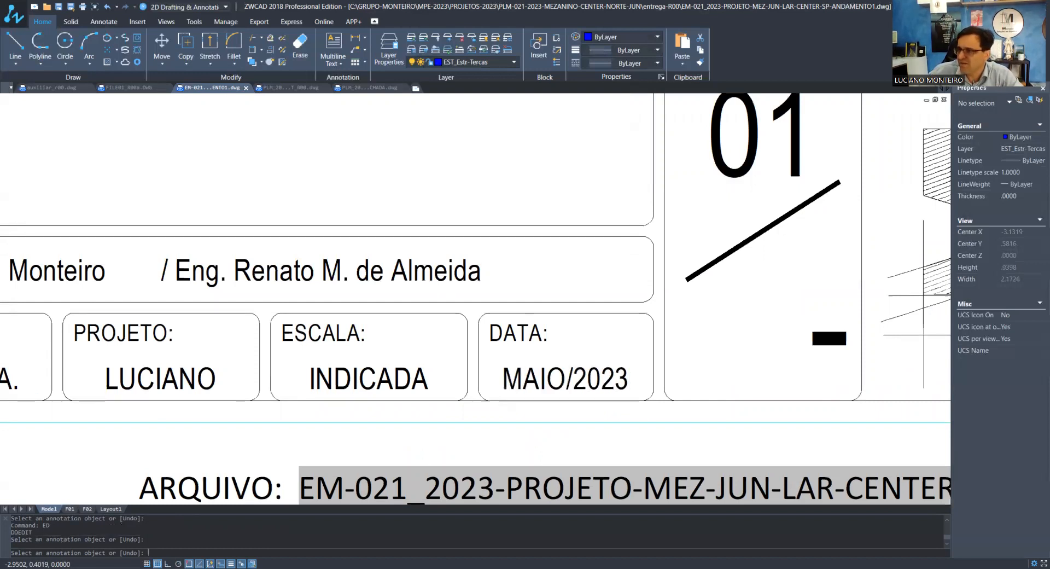
Delete the second engineer's name and its slash from the title block's RESPONSÁVEL TÉCNICO PELO PROJETO field
{"action": "scroll", "coordinate": [580, 361], "scroll_direction": "down", "scroll_amount": 3}
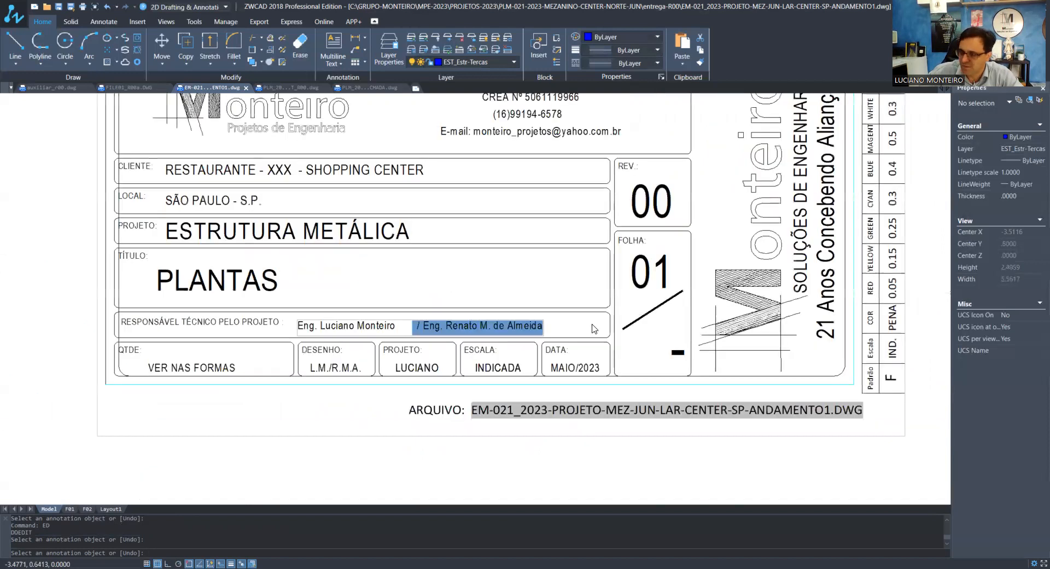
{"action": "key", "text": "Delete"}
{"action": "left_click", "coordinate": [491, 278]}
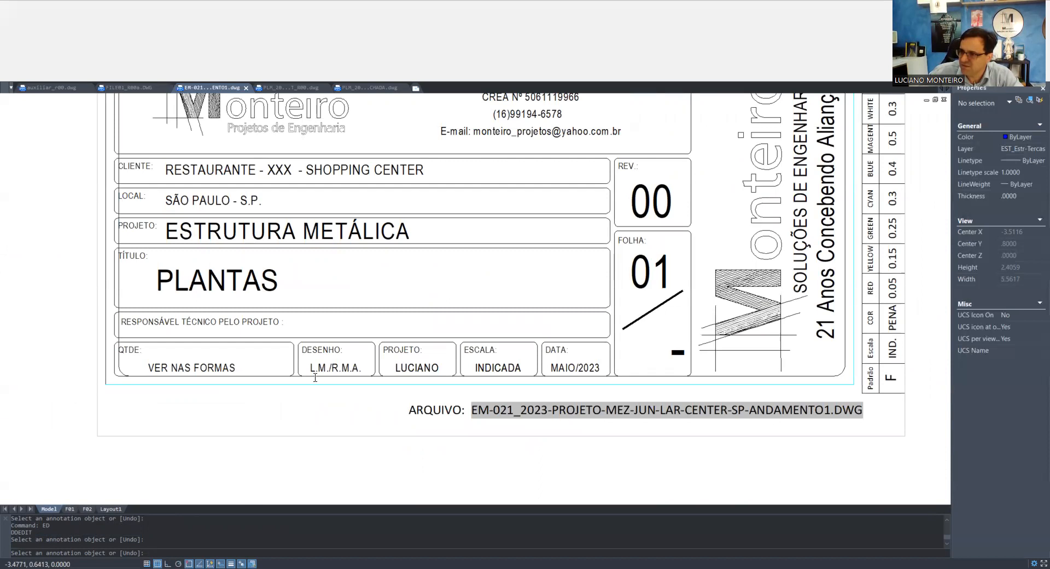
Remove the slash and the second engineer's initials from the title block's DESENHO field and finish the text editing
{"action": "scroll", "coordinate": [345, 366], "scroll_direction": "up", "scroll_amount": 4}
{"action": "left_click", "coordinate": [345, 369]}
{"action": "left_click_drag", "start_coordinate": [303, 378], "coordinate": [464, 372]}
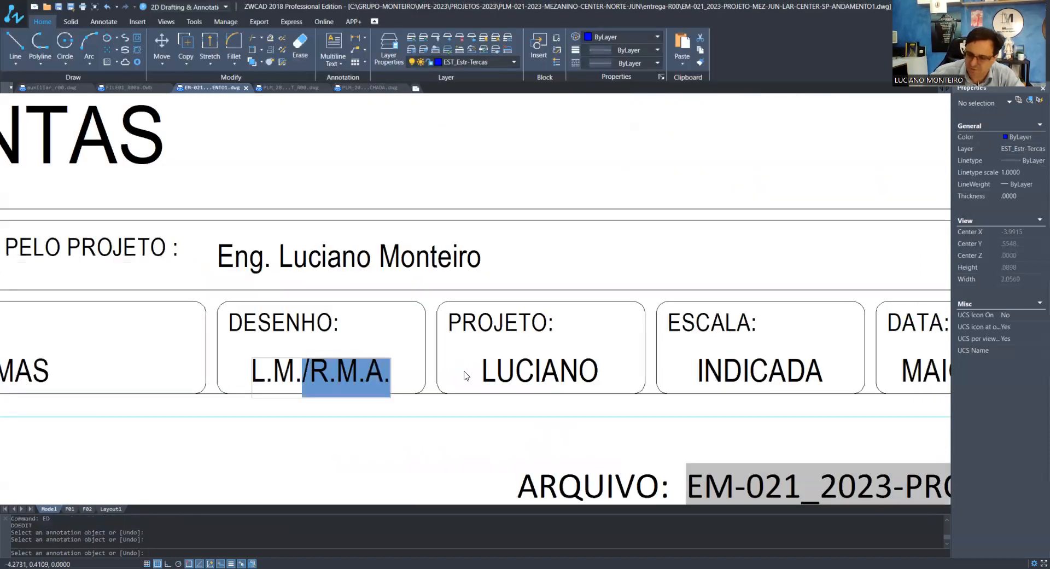
{"action": "key", "text": "Delete"}
{"action": "left_click", "coordinate": [480, 268]}
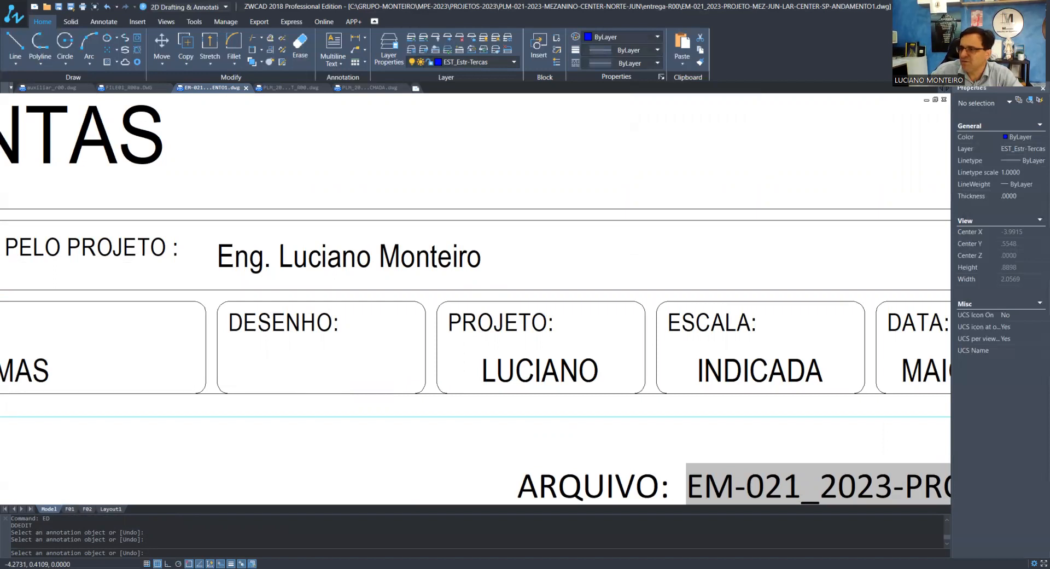
{"action": "key", "text": "Return"}
Examine the assembled F01 sheet and the connection details, load tables and spare drawings around it in model space
{"action": "scroll", "coordinate": [498, 336], "scroll_direction": "down", "scroll_amount": 5}
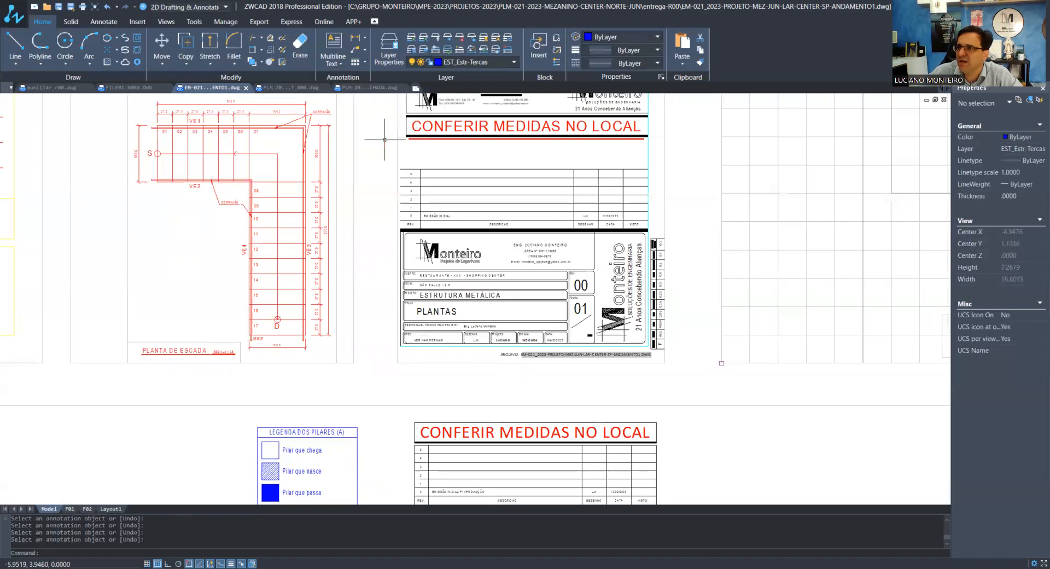
{"action": "scroll", "coordinate": [360, 205], "scroll_direction": "down", "scroll_amount": 5}
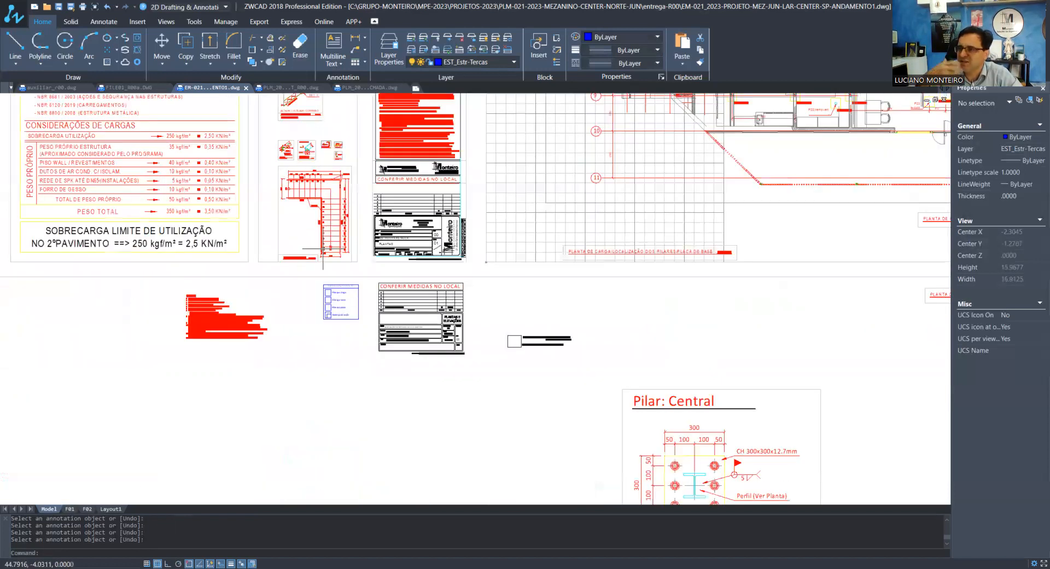
{"action": "scroll", "coordinate": [322, 248], "scroll_direction": "down", "scroll_amount": 2}
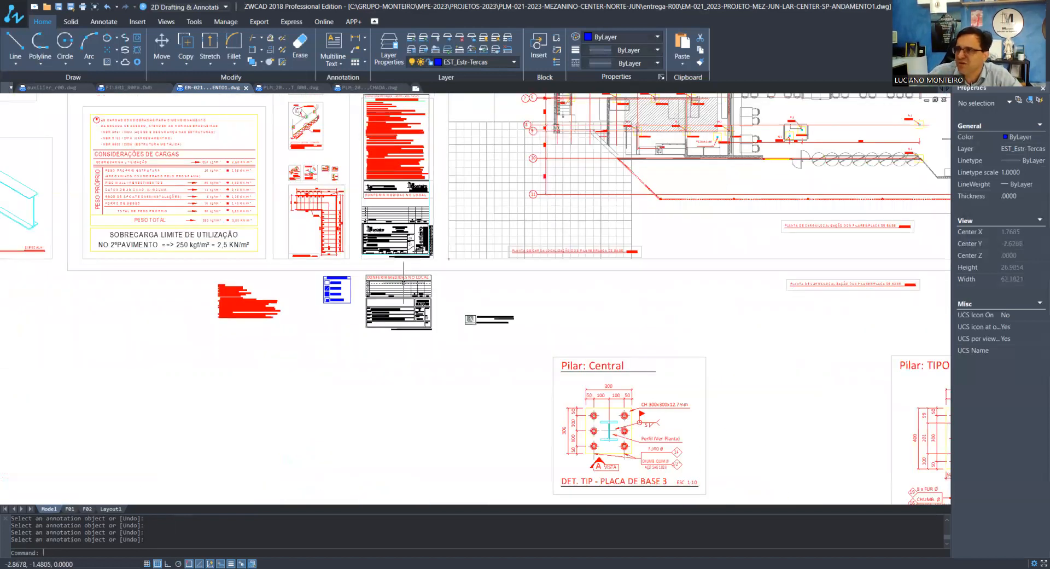
{"action": "scroll", "coordinate": [392, 290], "scroll_direction": "down", "scroll_amount": 2}
{"action": "scroll", "coordinate": [391, 279], "scroll_direction": "down", "scroll_amount": 2}
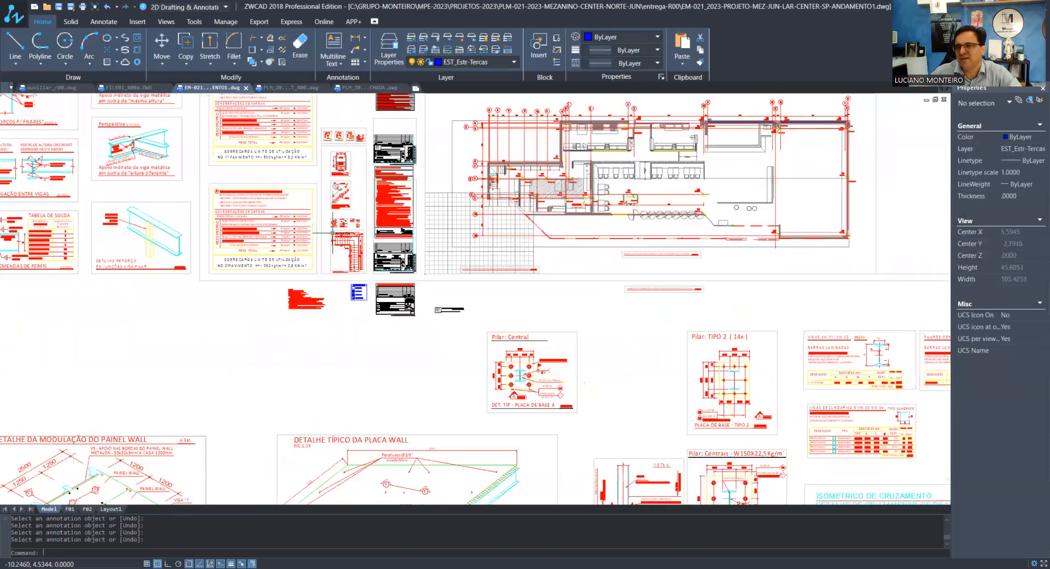
{"action": "scroll", "coordinate": [76, 219], "scroll_direction": "up", "scroll_amount": 3}
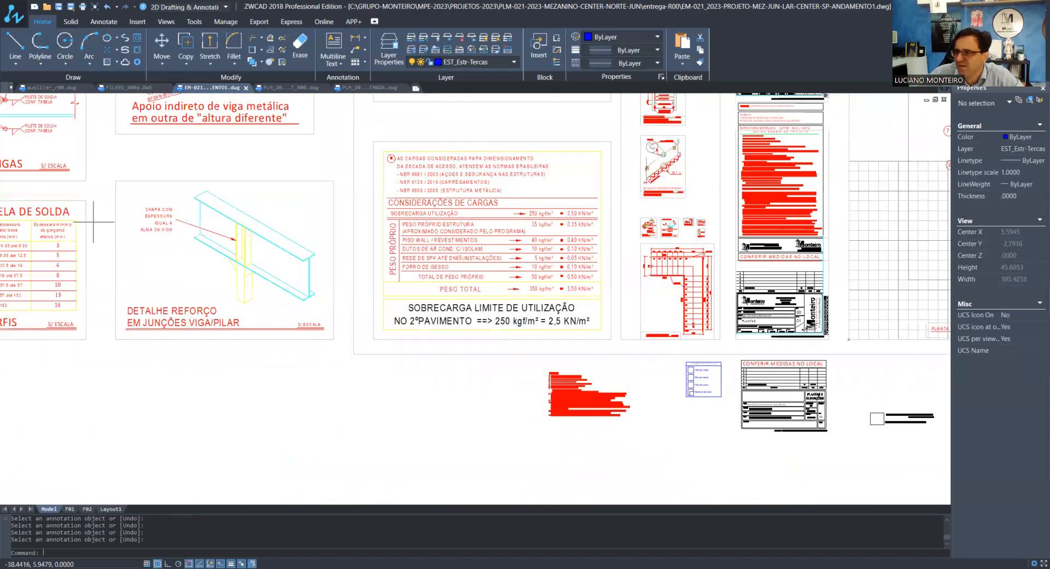
{"action": "scroll", "coordinate": [175, 203], "scroll_direction": "up", "scroll_amount": 3}
{"action": "scroll", "coordinate": [314, 397], "scroll_direction": "down", "scroll_amount": 3}
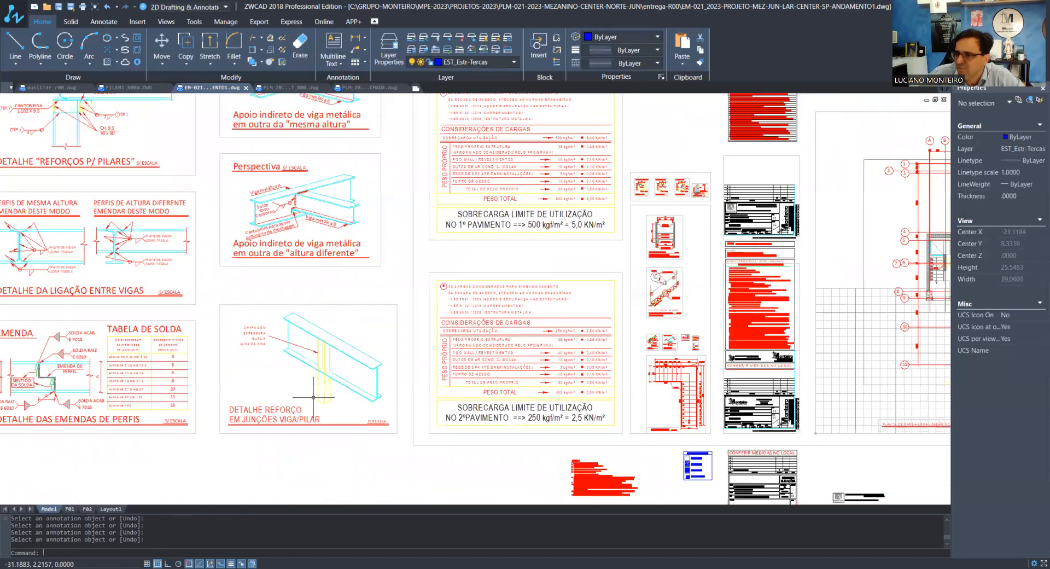
{"action": "scroll", "coordinate": [249, 341], "scroll_direction": "up", "scroll_amount": 1}
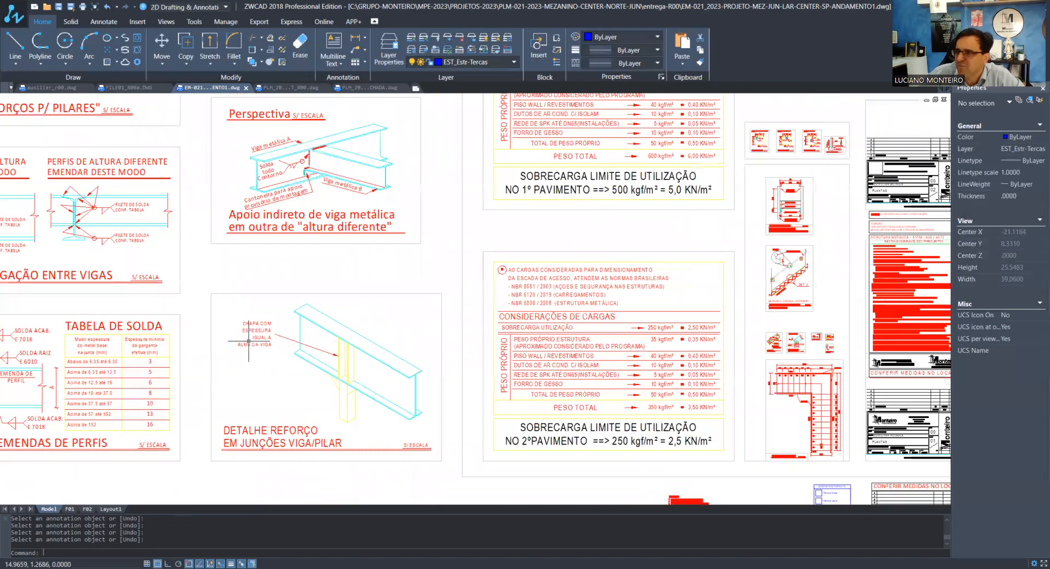
{"action": "scroll", "coordinate": [249, 342], "scroll_direction": "down", "scroll_amount": 4}
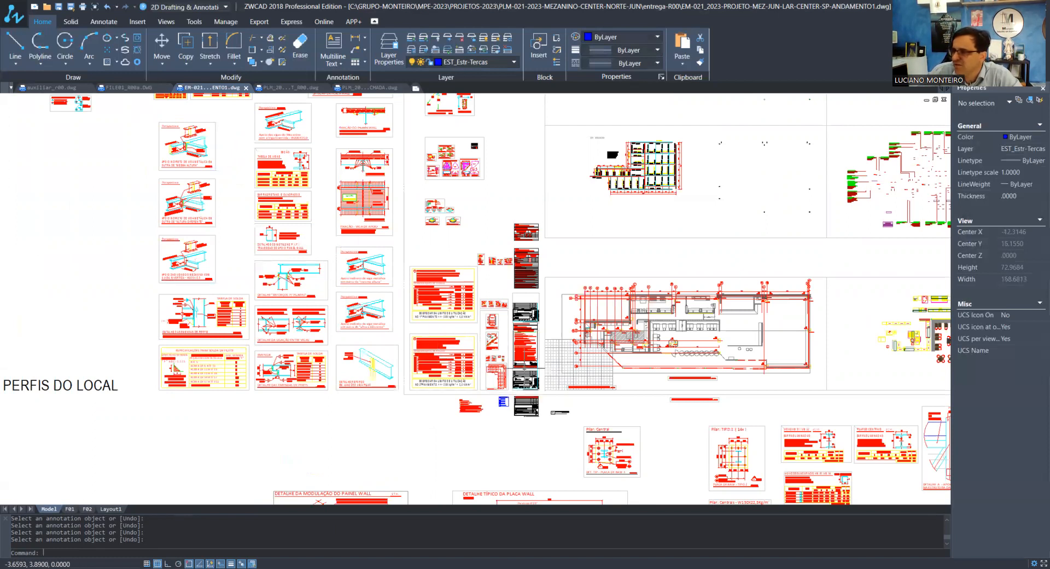
{"action": "scroll", "coordinate": [524, 383], "scroll_direction": "down", "scroll_amount": 1}
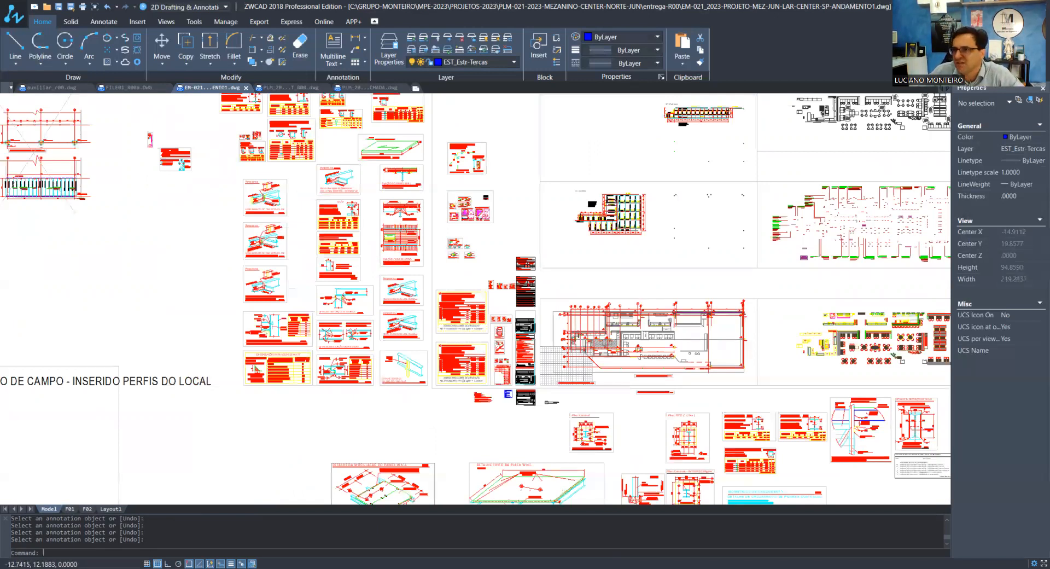
{"action": "scroll", "coordinate": [483, 333], "scroll_direction": "down", "scroll_amount": 2}
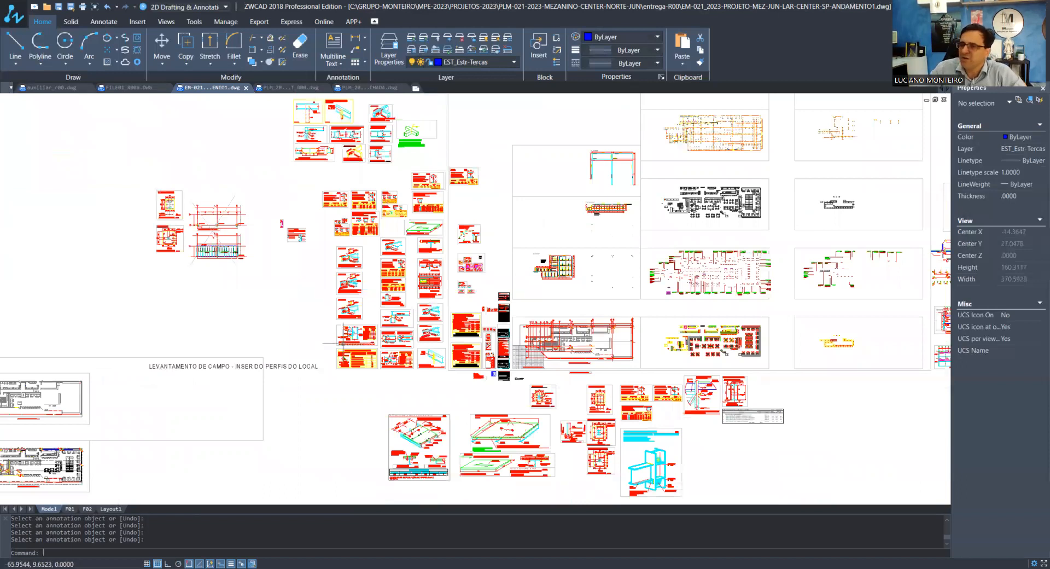
{"action": "scroll", "coordinate": [579, 372], "scroll_direction": "up", "scroll_amount": 1}
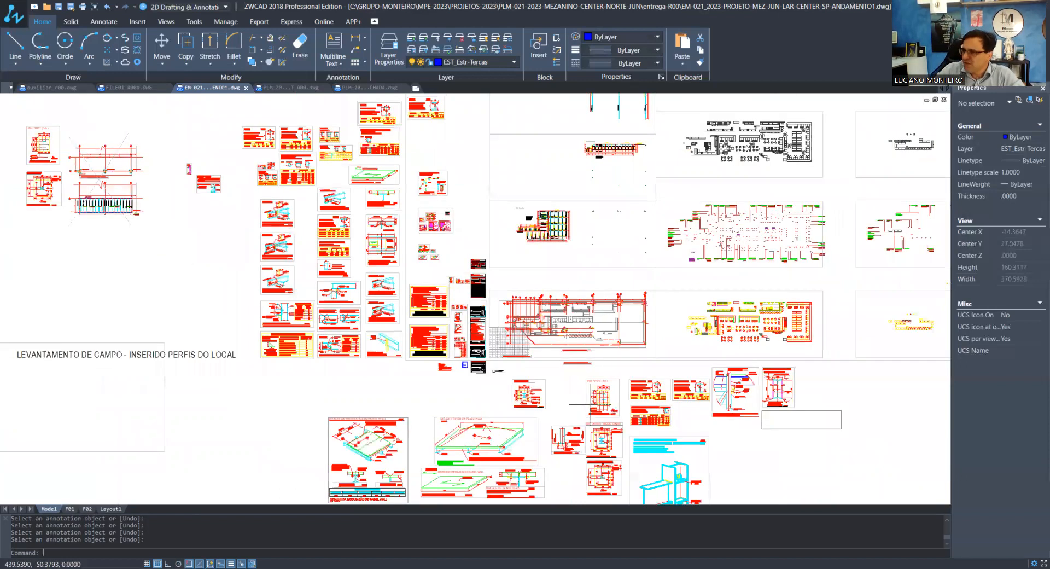
Change the base label below pillar P01 in the pillar location plan to BASE TIPO 01
{"action": "scroll", "coordinate": [511, 420], "scroll_direction": "up", "scroll_amount": 1}
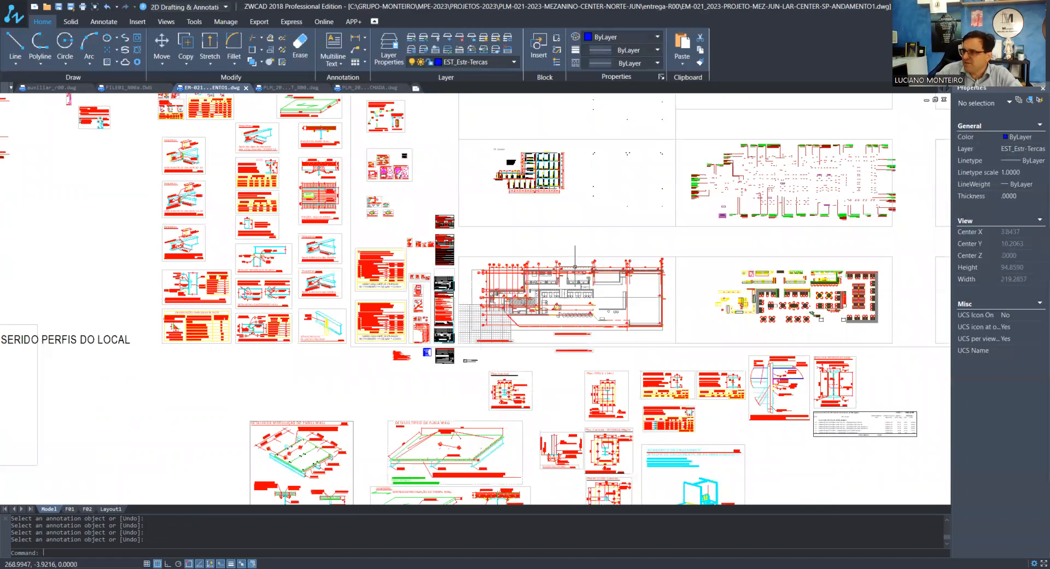
{"action": "scroll", "coordinate": [575, 267], "scroll_direction": "up", "scroll_amount": 1}
{"action": "scroll", "coordinate": [575, 267], "scroll_direction": "up", "scroll_amount": 15}
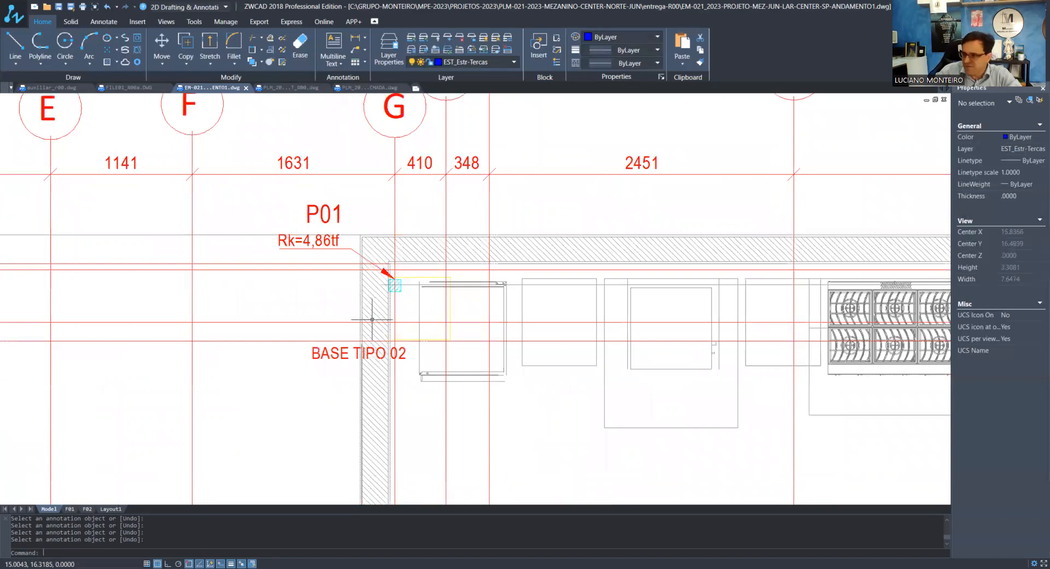
{"action": "scroll", "coordinate": [414, 357], "scroll_direction": "up", "scroll_amount": 3}
{"action": "type", "text": "ED"}
{"action": "key", "text": "Return"}
{"action": "left_click", "coordinate": [387, 359]}
{"action": "left_click_drag", "start_coordinate": [381, 362], "coordinate": [394, 356]}
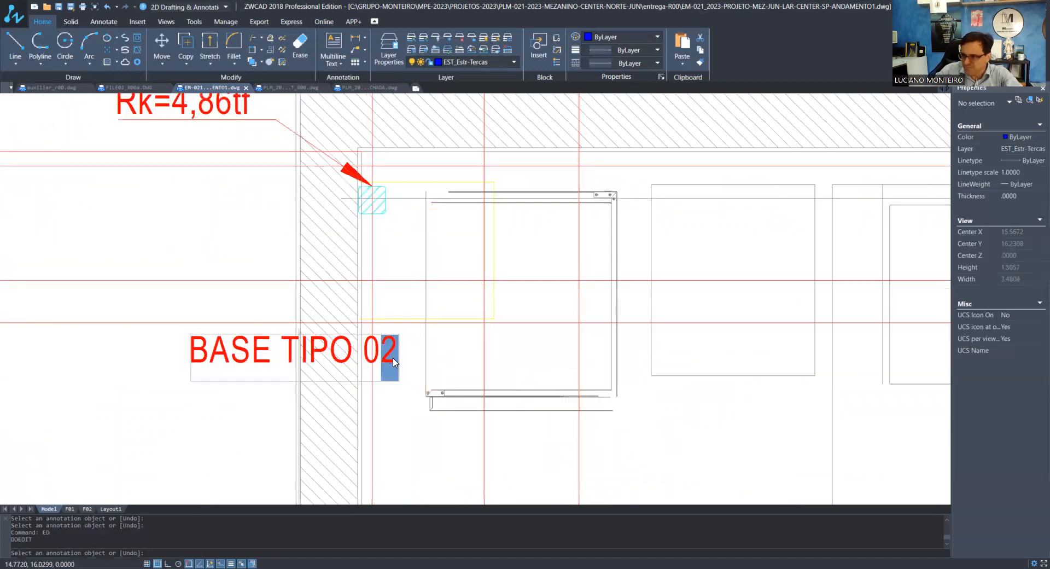
{"action": "type", "text": "1"}
{"action": "key", "text": "Return"}
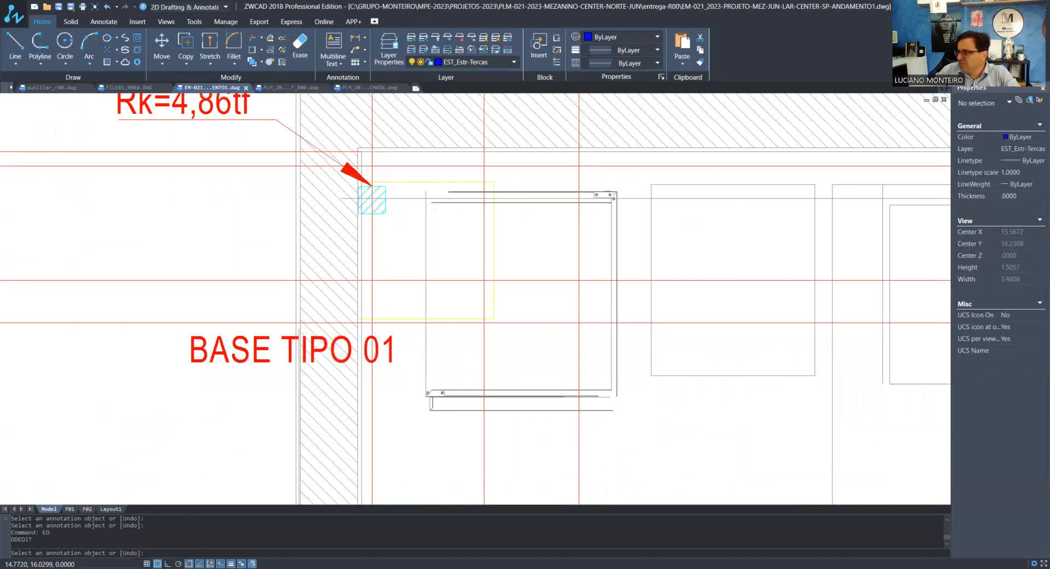
Change the base label of the pillar following P01 in the plan to BASE TIPO 01
{"action": "scroll", "coordinate": [258, 354], "scroll_direction": "down", "scroll_amount": 5}
{"action": "scroll", "coordinate": [536, 378], "scroll_direction": "up", "scroll_amount": 5}
{"action": "left_click", "coordinate": [801, 283]}
{"action": "left_click_drag", "start_coordinate": [823, 274], "coordinate": [829, 280]}
{"action": "type", "text": "1"}
{"action": "key", "text": "Return"}
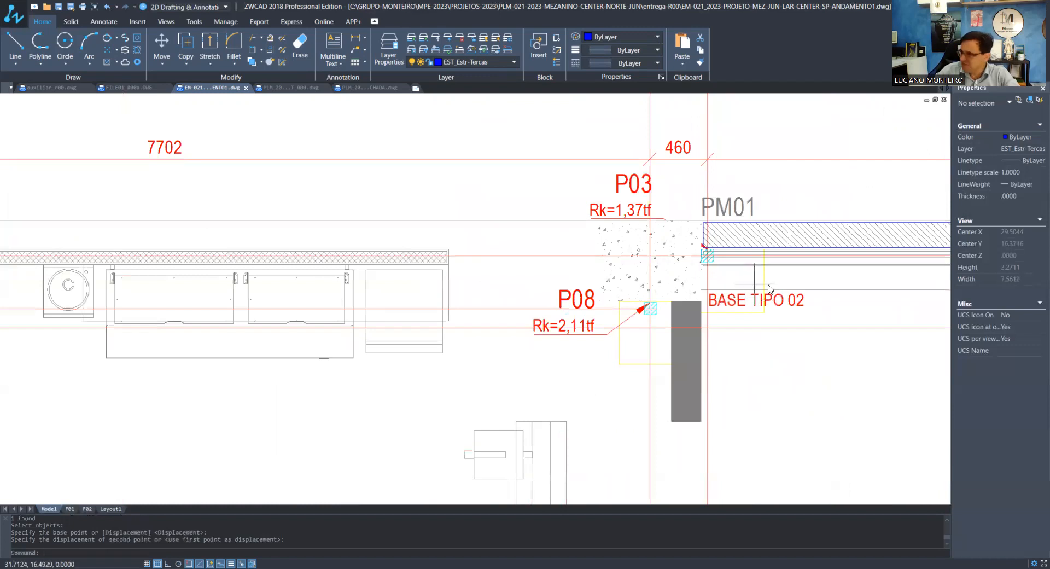
Change the base label of pillar P03, beside PM01, to BASE TIPO 01 and leave any active command
{"action": "type", "text": "ed"}
{"action": "key", "text": "Return"}
{"action": "left_click", "coordinate": [798, 306]}
{"action": "left_click_drag", "start_coordinate": [797, 303], "coordinate": [810, 295]}
{"action": "type", "text": "1"}
{"action": "key", "text": "Return"}
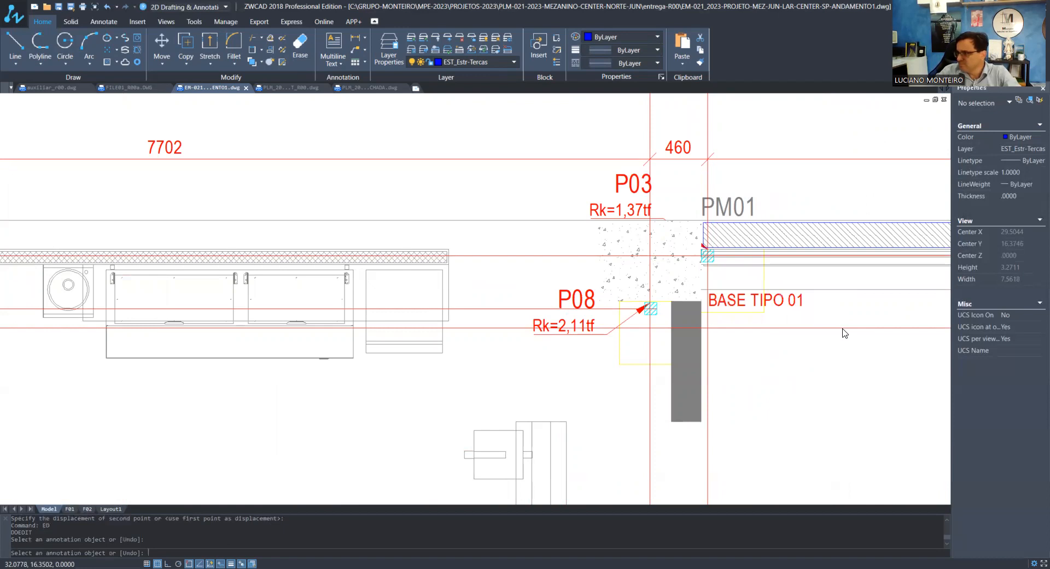
{"action": "key", "text": "Return"}
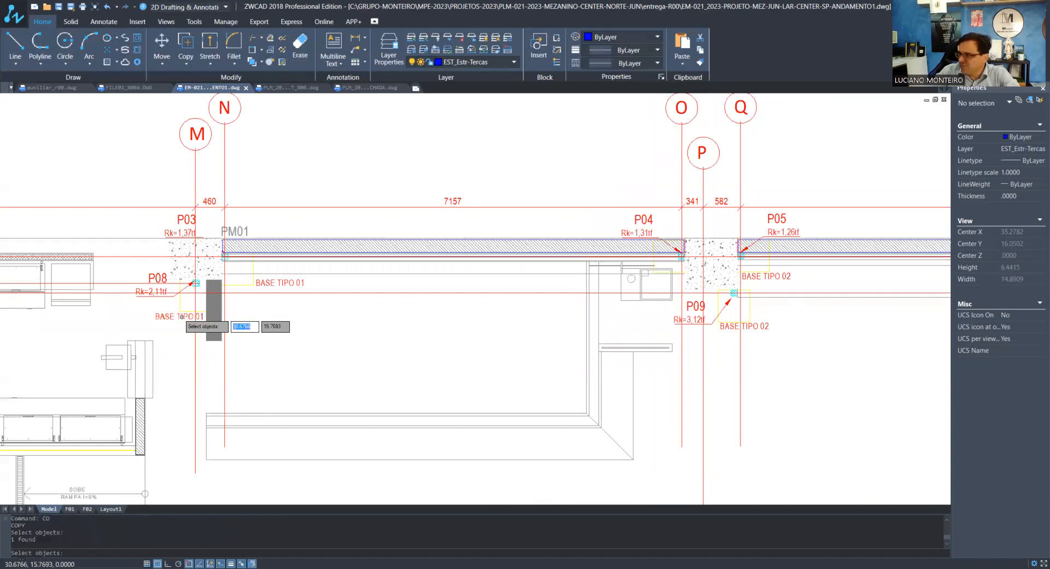
{"action": "key", "text": "Escape"}
{"action": "key", "text": "Escape"}
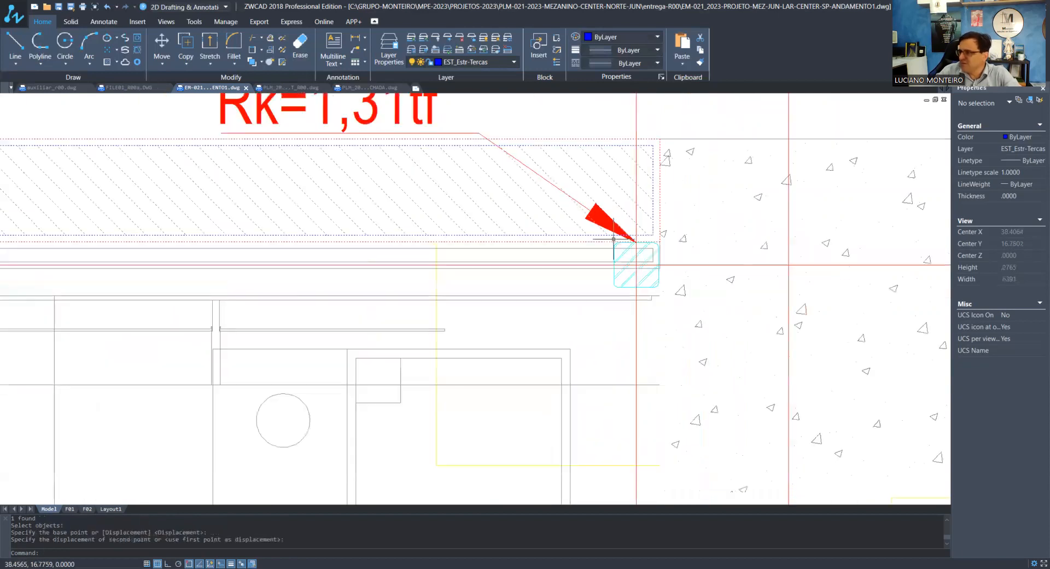
Examine the base outlines and base type labels around pillars P04, P05 and P09
{"action": "scroll", "coordinate": [525, 227], "scroll_direction": "down", "scroll_amount": 5}
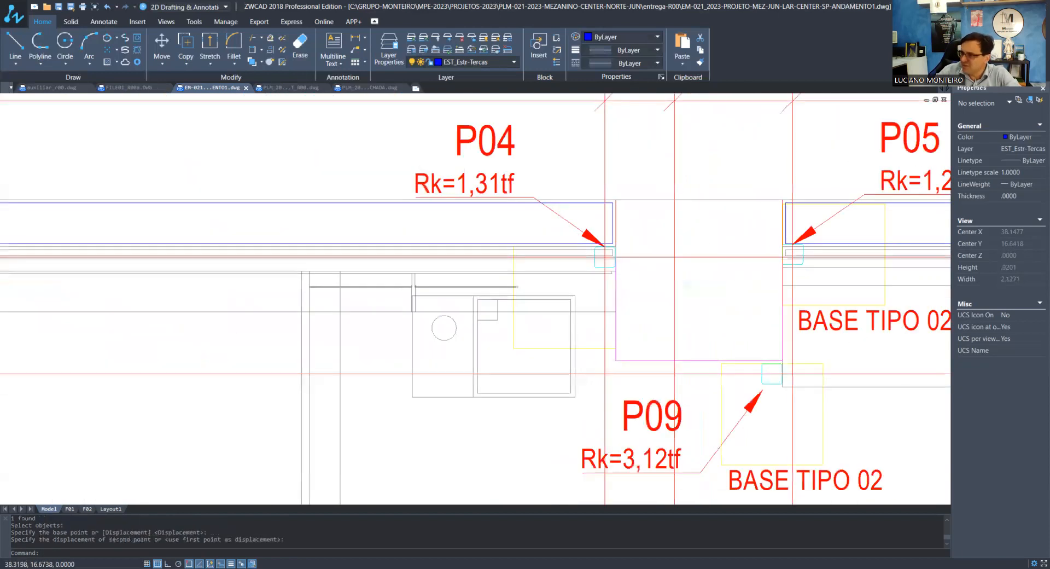
{"action": "left_click", "coordinate": [599, 359]}
{"action": "left_click", "coordinate": [587, 335]}
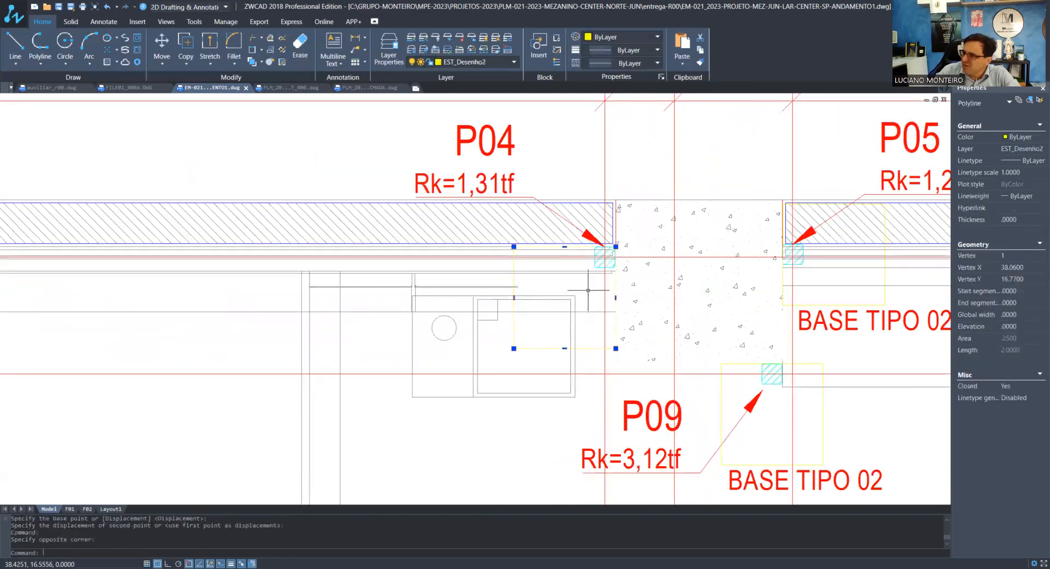
{"action": "key", "text": "Escape"}
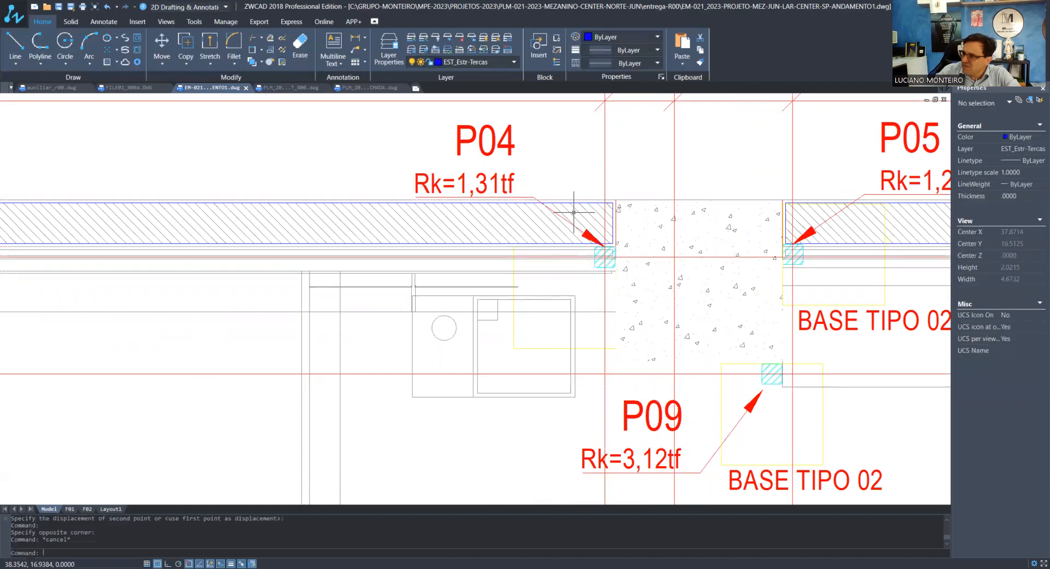
{"action": "scroll", "coordinate": [548, 223], "scroll_direction": "down", "scroll_amount": 2}
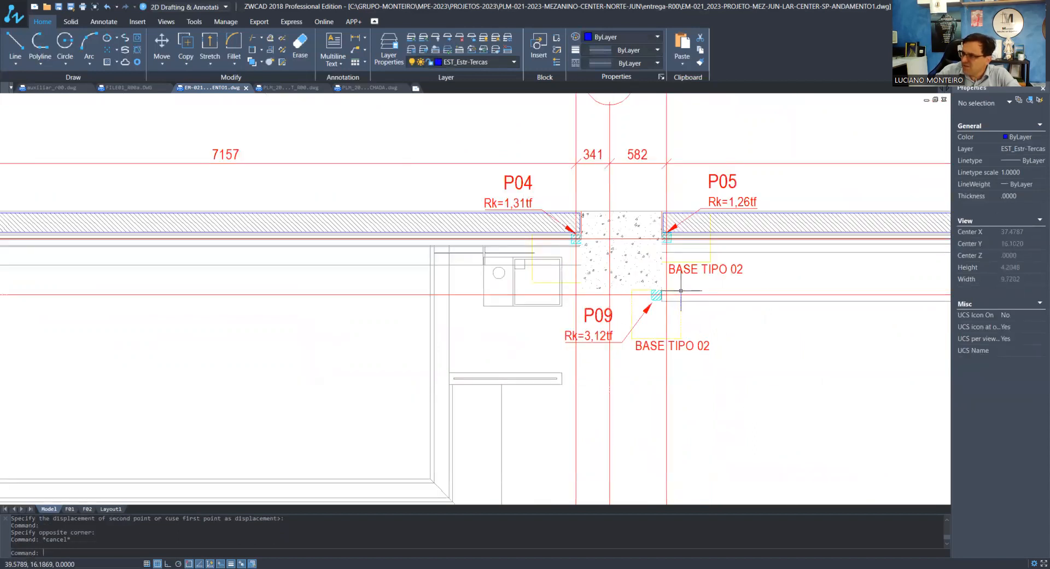
{"action": "scroll", "coordinate": [678, 291], "scroll_direction": "up", "scroll_amount": 4}
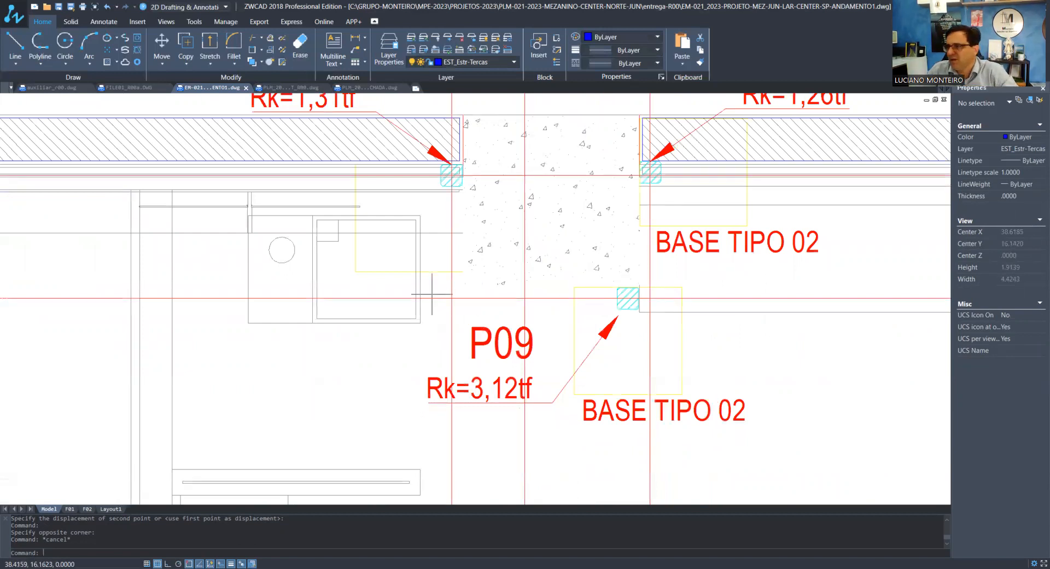
{"action": "scroll", "coordinate": [435, 276], "scroll_direction": "down", "scroll_amount": 3}
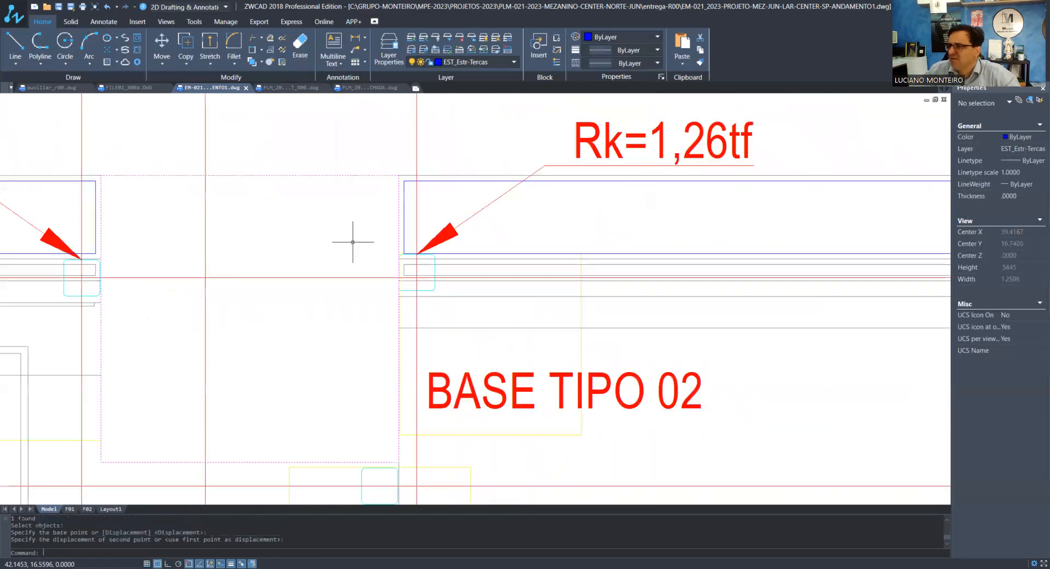
{"action": "scroll", "coordinate": [352, 242], "scroll_direction": "down", "scroll_amount": 1}
{"action": "scroll", "coordinate": [461, 239], "scroll_direction": "down", "scroll_amount": 3}
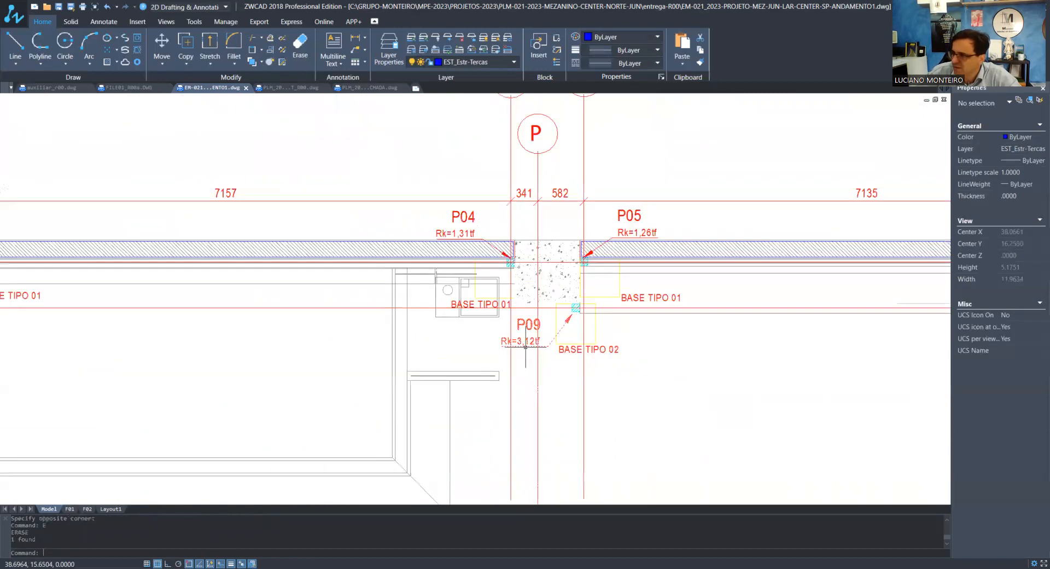
Replace the base label of pillar P06 in the plan with a copy of the BASE TIPO 01 label
{"action": "scroll", "coordinate": [487, 329], "scroll_direction": "down", "scroll_amount": 8}
{"action": "scroll", "coordinate": [725, 337], "scroll_direction": "up", "scroll_amount": 5}
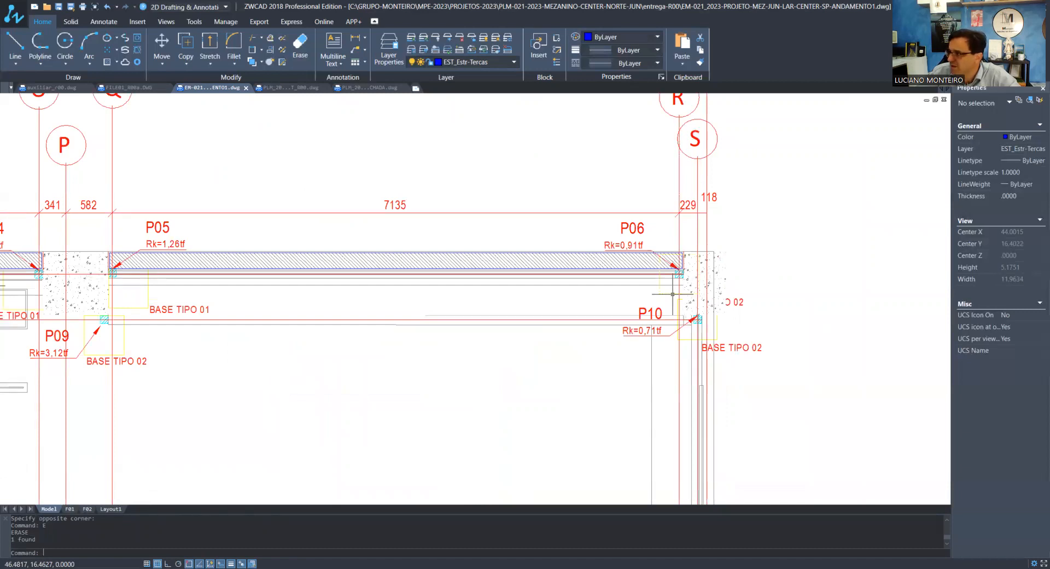
{"action": "middle_click_drag", "start_coordinate": [673, 294], "coordinate": [628, 247]}
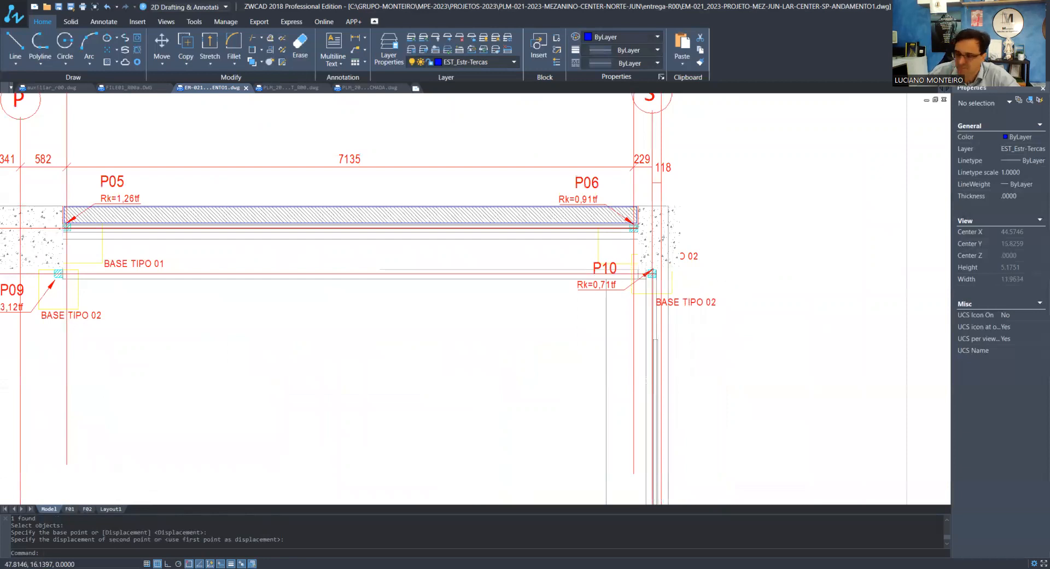
{"action": "type", "text": "co"}
{"action": "key", "text": "Return"}
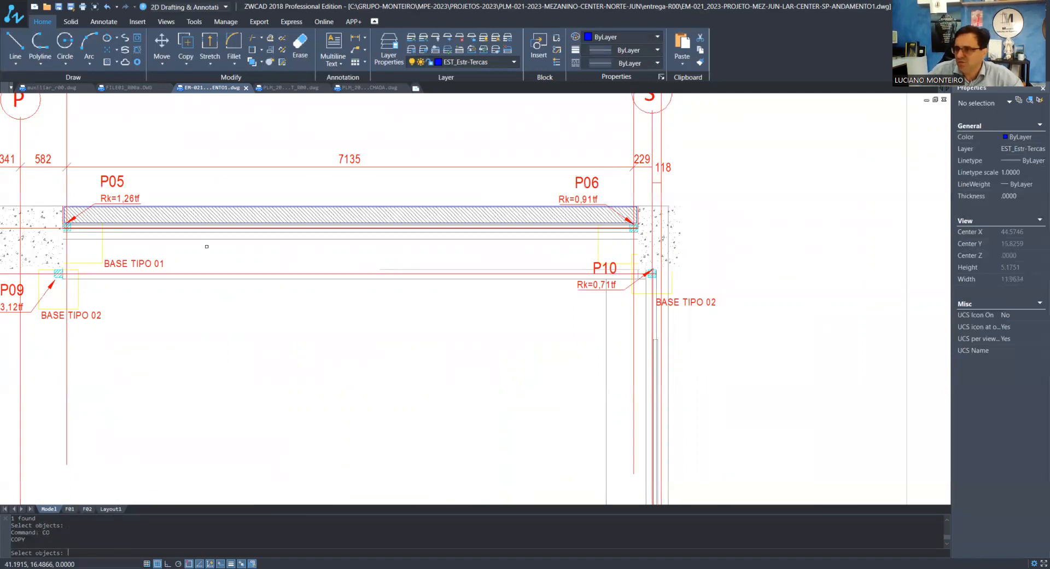
{"action": "left_click", "coordinate": [207, 247]}
{"action": "key", "text": "Escape"}
{"action": "key", "text": "Escape"}
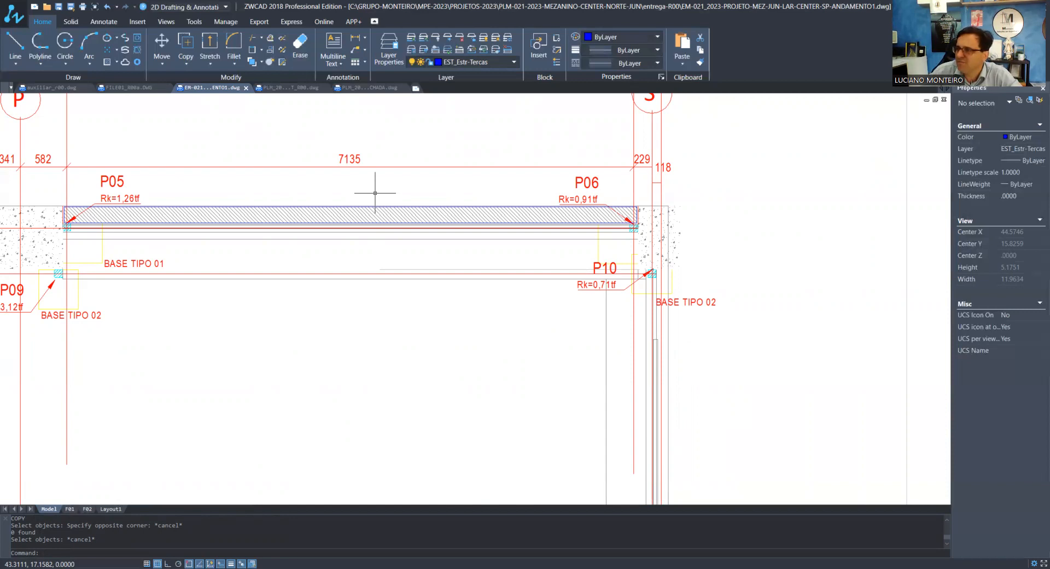
{"action": "scroll", "coordinate": [330, 351], "scroll_direction": "up", "scroll_amount": 4}
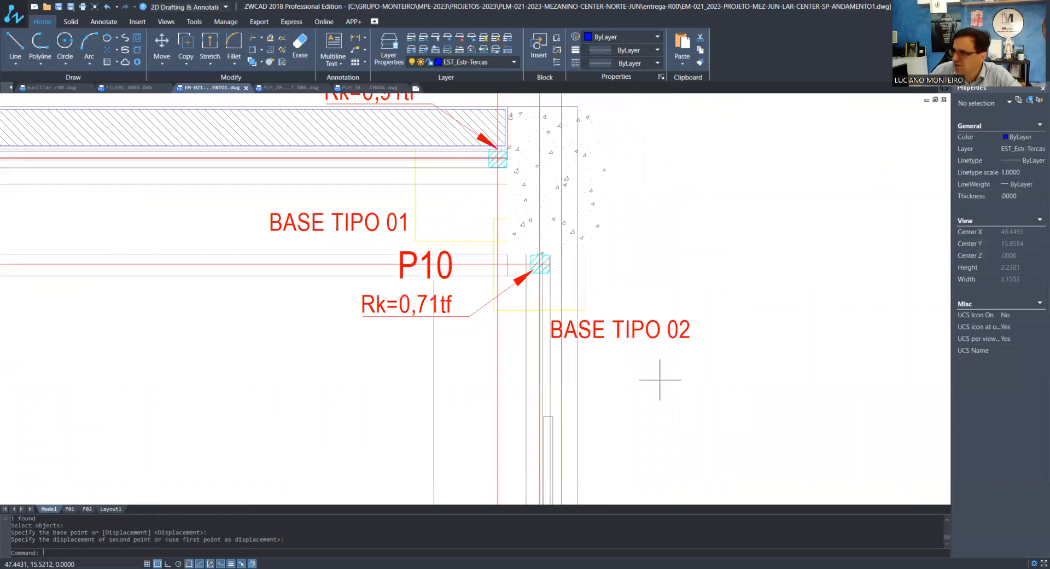
Check the base outline and label around pillar P10 and survey the drawings arranged across model space
{"action": "scroll", "coordinate": [660, 379], "scroll_direction": "down", "scroll_amount": 2}
{"action": "scroll", "coordinate": [621, 392], "scroll_direction": "down", "scroll_amount": 2}
{"action": "scroll", "coordinate": [620, 392], "scroll_direction": "up", "scroll_amount": 6}
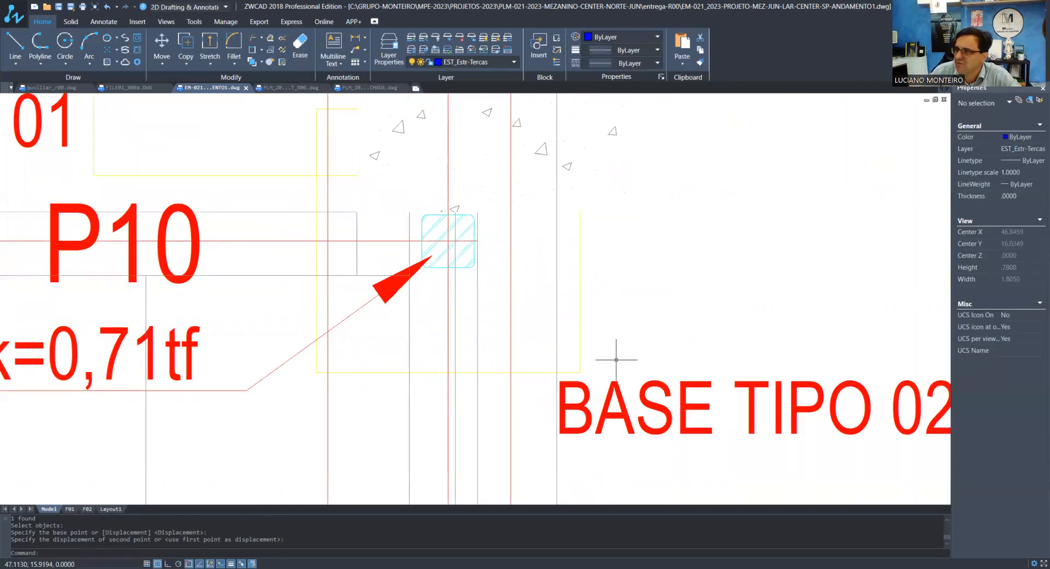
{"action": "scroll", "coordinate": [415, 329], "scroll_direction": "down", "scroll_amount": 8}
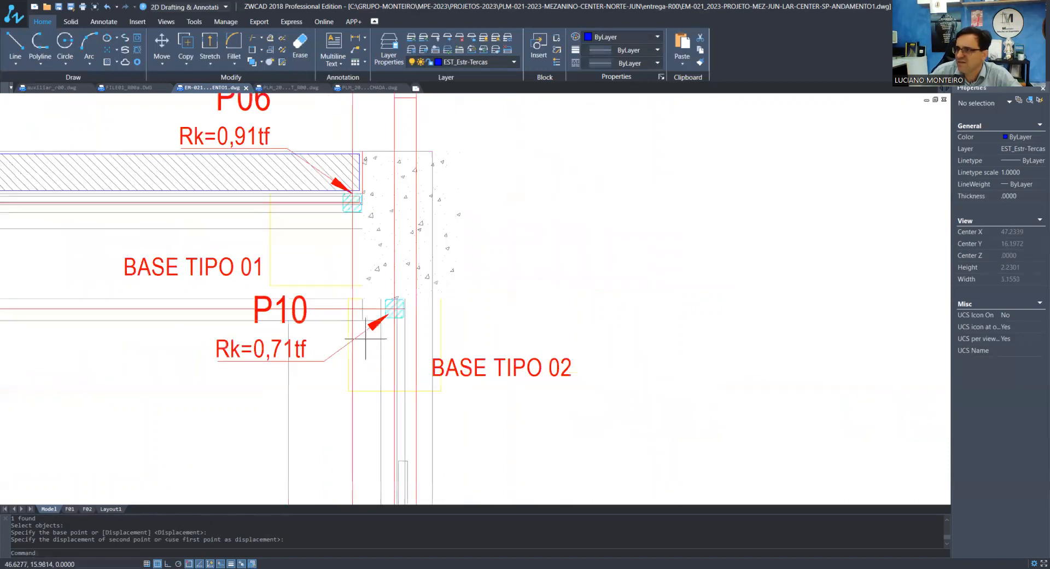
{"action": "scroll", "coordinate": [415, 322], "scroll_direction": "down", "scroll_amount": 5}
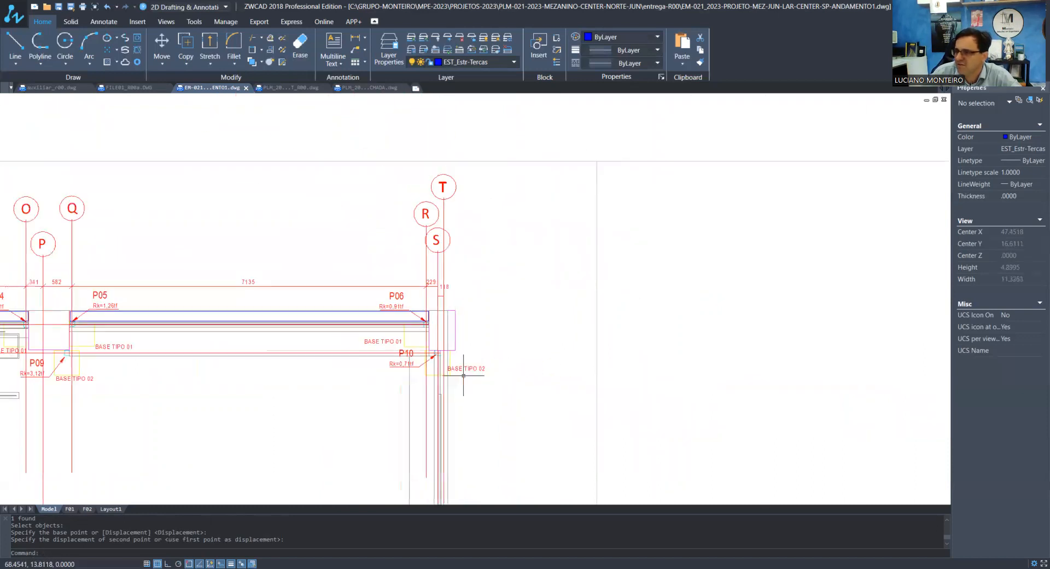
{"action": "scroll", "coordinate": [461, 377], "scroll_direction": "down", "scroll_amount": 8}
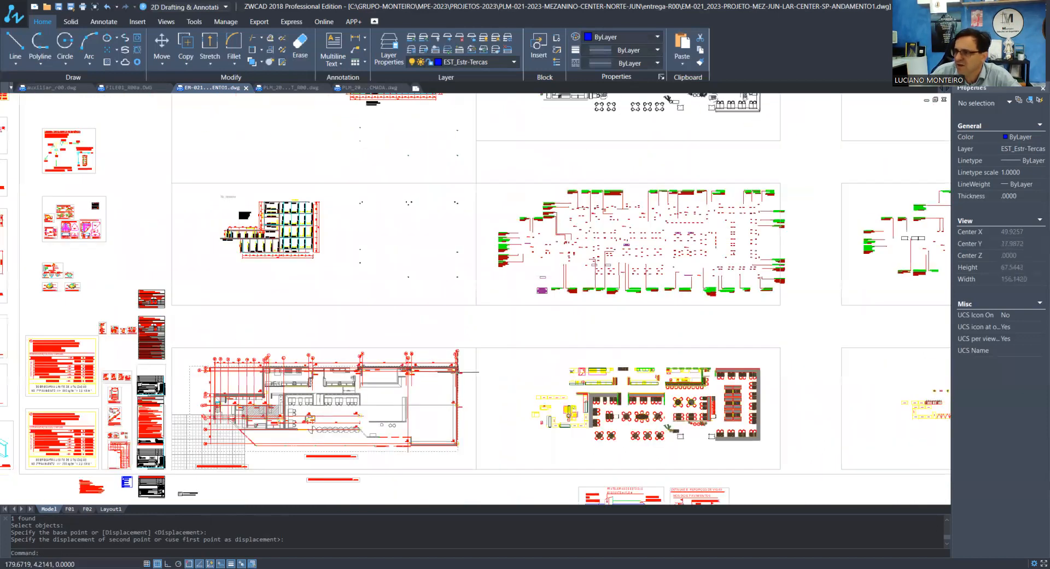
{"action": "scroll", "coordinate": [450, 368], "scroll_direction": "down", "scroll_amount": 2}
{"action": "scroll", "coordinate": [445, 342], "scroll_direction": "down", "scroll_amount": 3}
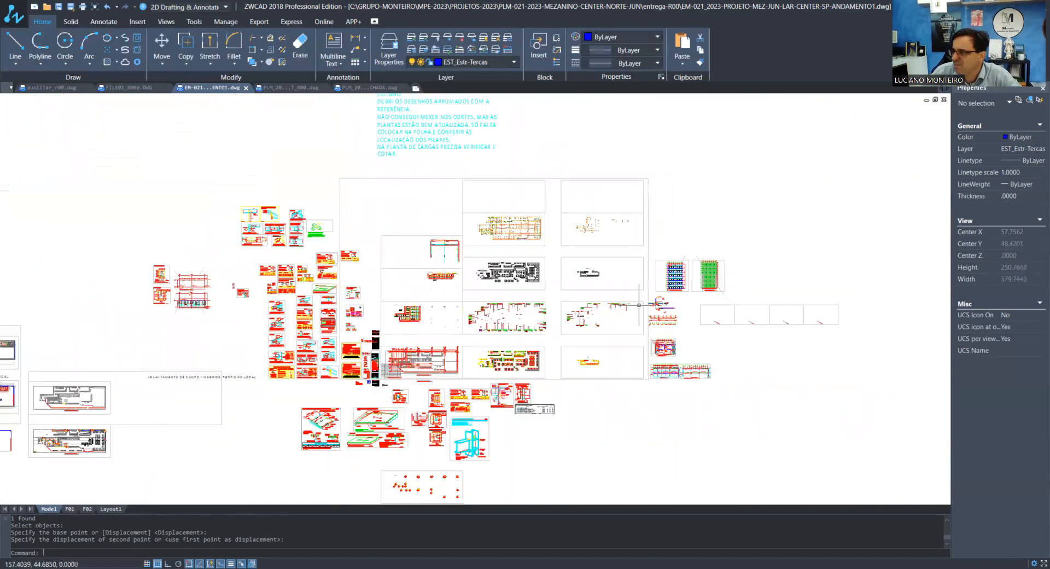
{"action": "scroll", "coordinate": [637, 318], "scroll_direction": "up", "scroll_amount": 3}
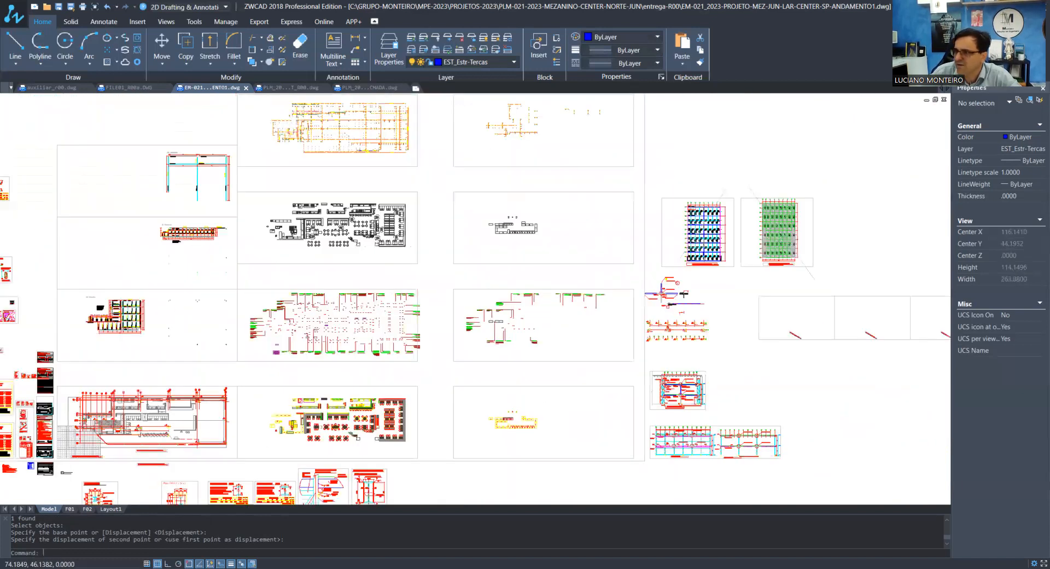
{"action": "scroll", "coordinate": [353, 217], "scroll_direction": "up", "scroll_amount": 1}
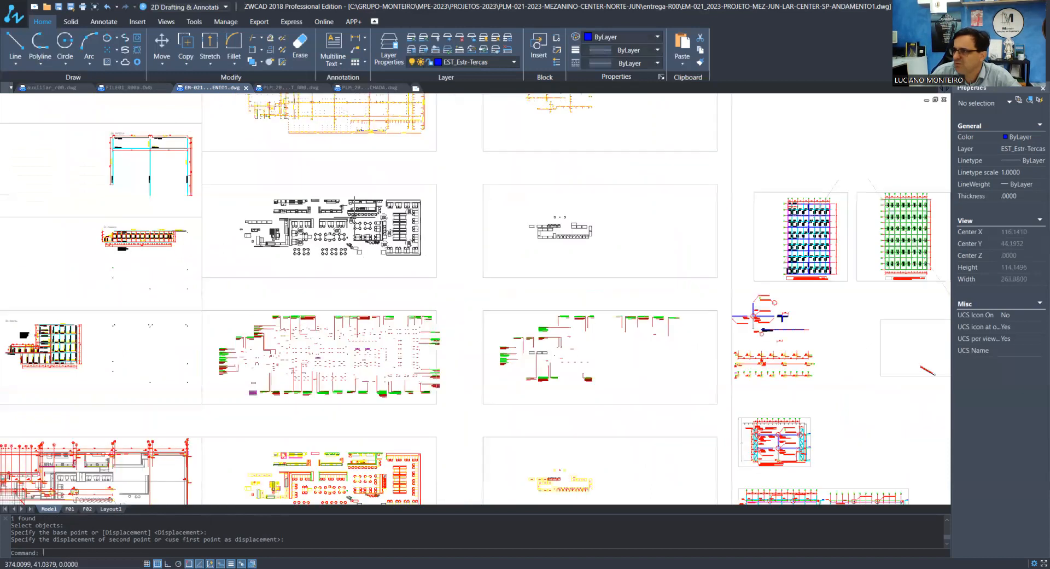
{"action": "scroll", "coordinate": [543, 330], "scroll_direction": "down", "scroll_amount": 1}
{"action": "scroll", "coordinate": [543, 331], "scroll_direction": "down", "scroll_amount": 4}
{"action": "scroll", "coordinate": [541, 231], "scroll_direction": "up", "scroll_amount": 9}
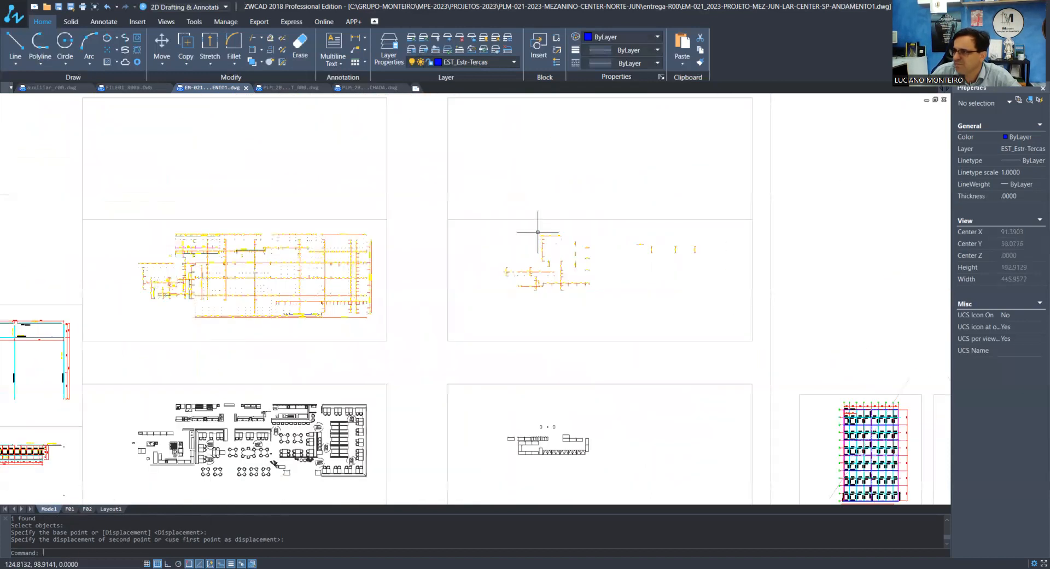
{"action": "scroll", "coordinate": [553, 238], "scroll_direction": "down", "scroll_amount": 6}
{"action": "scroll", "coordinate": [496, 253], "scroll_direction": "down", "scroll_amount": 5}
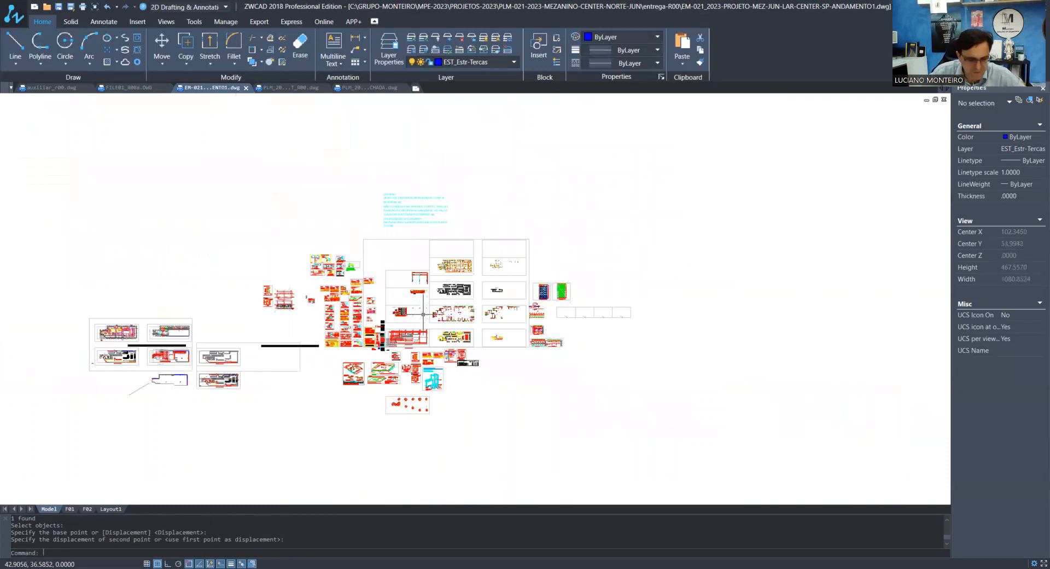
Switch to FILE01_R00a.DWG and examine the mezzanine framing plan, its profile labels and the column positions
{"action": "key", "text": "ctrl+Tab"}
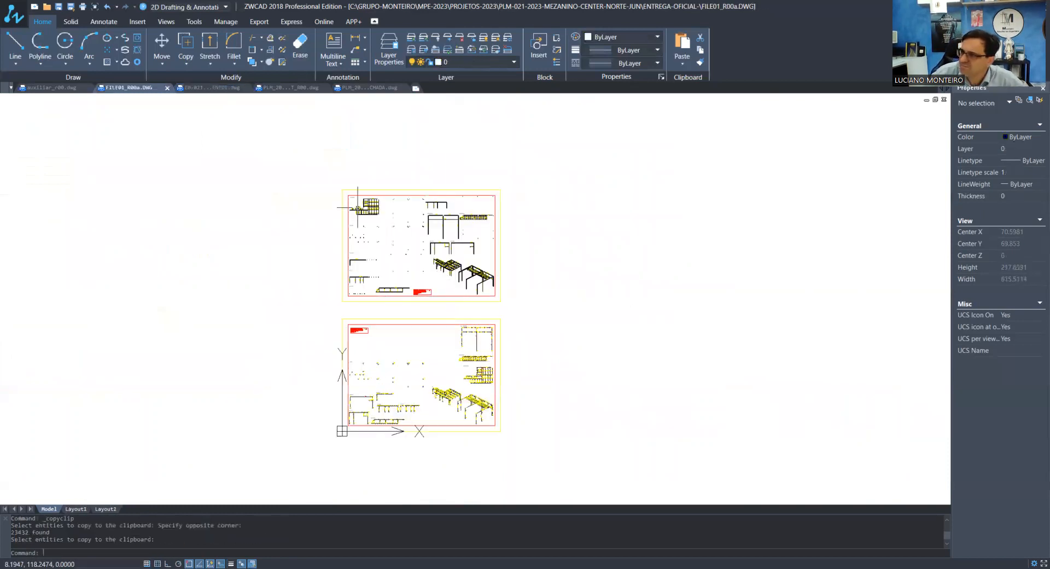
{"action": "scroll", "coordinate": [362, 201], "scroll_direction": "up", "scroll_amount": 9}
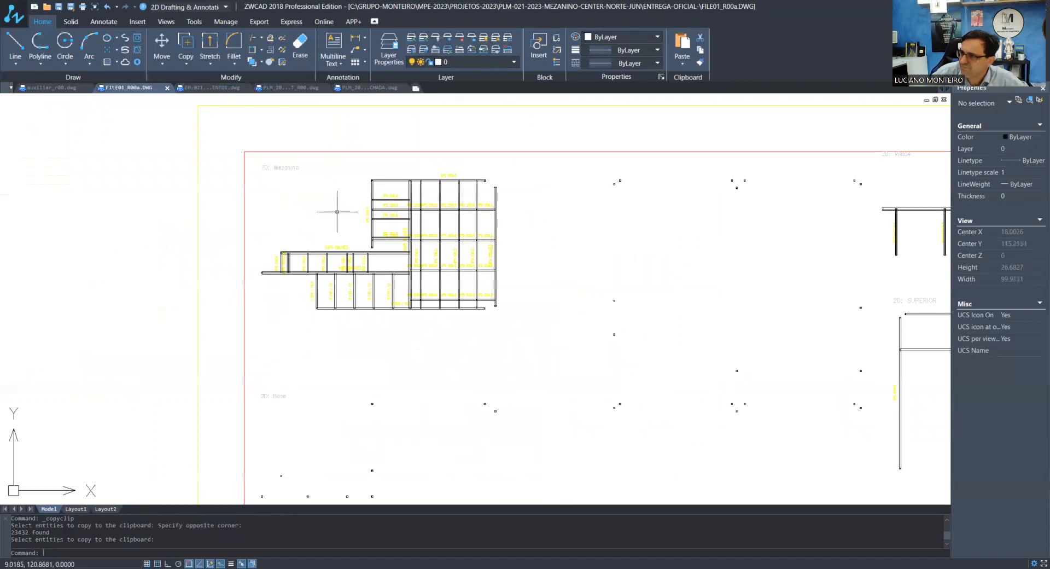
{"action": "scroll", "coordinate": [335, 215], "scroll_direction": "up", "scroll_amount": 6}
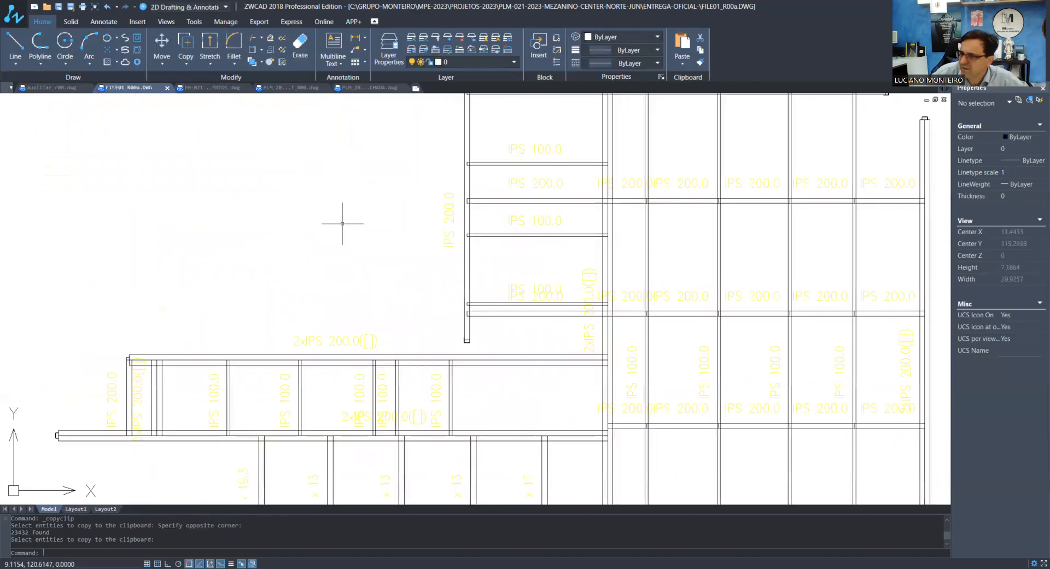
{"action": "scroll", "coordinate": [277, 372], "scroll_direction": "up", "scroll_amount": 3}
{"action": "scroll", "coordinate": [297, 293], "scroll_direction": "down", "scroll_amount": 5}
{"action": "scroll", "coordinate": [581, 241], "scroll_direction": "up", "scroll_amount": 4}
{"action": "scroll", "coordinate": [581, 241], "scroll_direction": "down", "scroll_amount": 4}
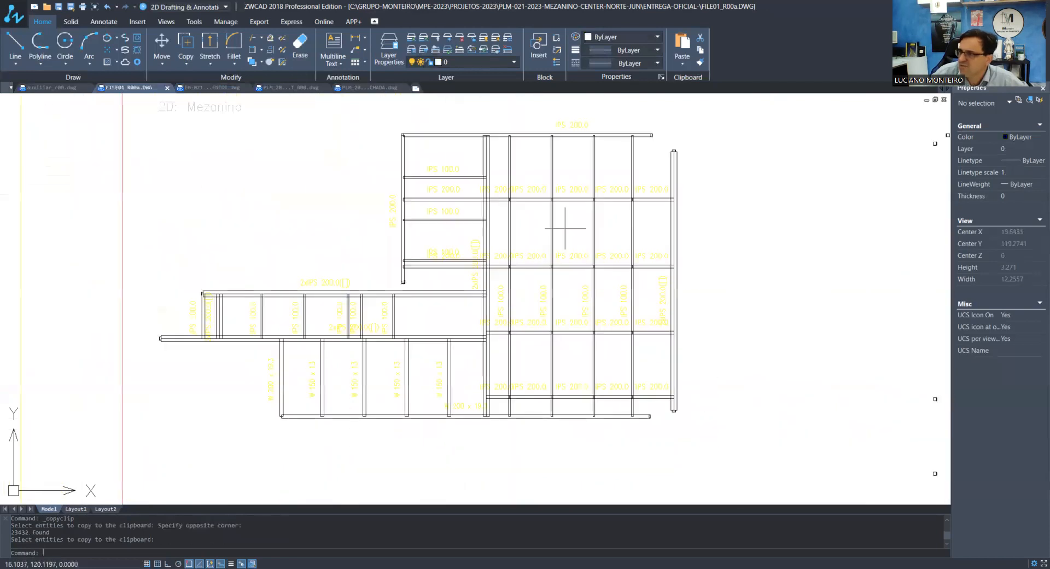
{"action": "scroll", "coordinate": [481, 132], "scroll_direction": "down", "scroll_amount": 4}
{"action": "scroll", "coordinate": [485, 262], "scroll_direction": "down", "scroll_amount": 2}
{"action": "scroll", "coordinate": [517, 342], "scroll_direction": "up", "scroll_amount": 3}
{"action": "scroll", "coordinate": [382, 346], "scroll_direction": "down", "scroll_amount": 3}
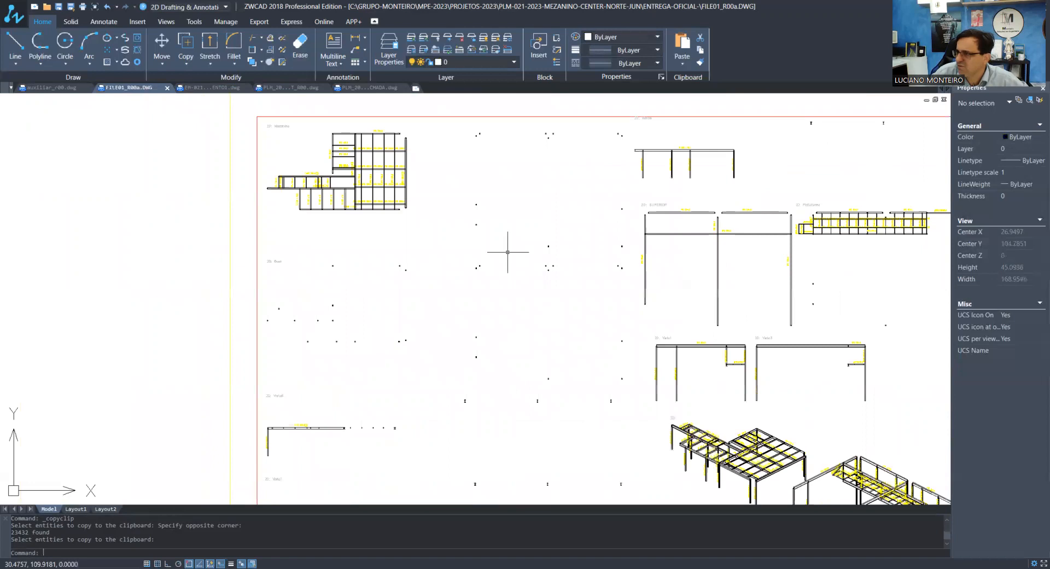
{"action": "scroll", "coordinate": [371, 418], "scroll_direction": "up", "scroll_amount": 3}
{"action": "scroll", "coordinate": [323, 221], "scroll_direction": "up", "scroll_amount": 6}
{"action": "scroll", "coordinate": [350, 267], "scroll_direction": "down", "scroll_amount": 6}
{"action": "scroll", "coordinate": [279, 150], "scroll_direction": "up", "scroll_amount": 5}
{"action": "scroll", "coordinate": [310, 232], "scroll_direction": "down", "scroll_amount": 8}
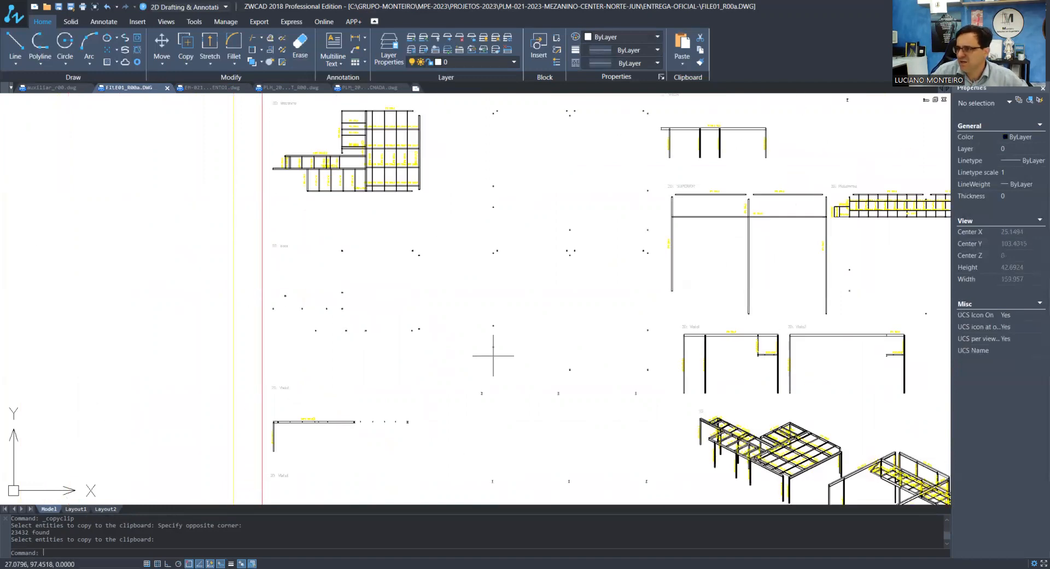
{"action": "left_click_drag", "start_coordinate": [442, 351], "coordinate": [532, 387]}
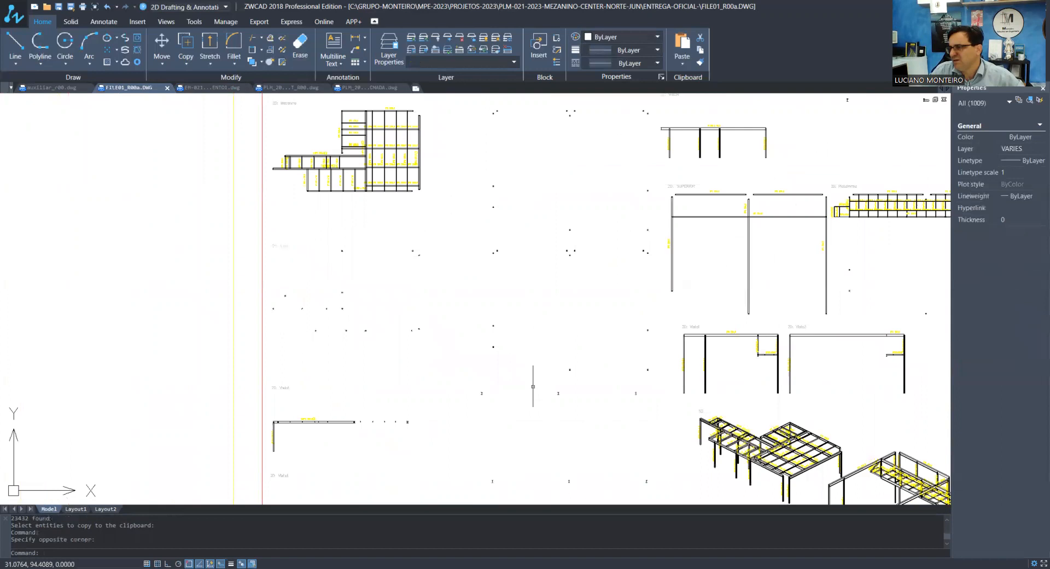
{"action": "scroll", "coordinate": [527, 381], "scroll_direction": "down", "scroll_amount": 2}
{"action": "key", "text": "Escape"}
{"action": "key", "text": "Escape"}
{"action": "scroll", "coordinate": [596, 354], "scroll_direction": "up", "scroll_amount": 1}
{"action": "scroll", "coordinate": [595, 356], "scroll_direction": "up", "scroll_amount": 2}
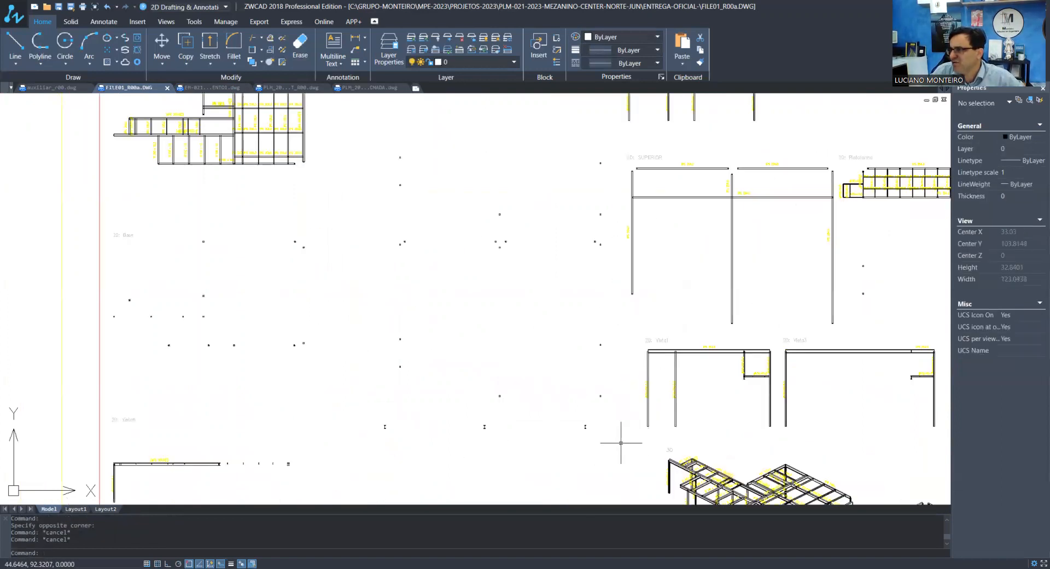
{"action": "left_click_drag", "start_coordinate": [621, 443], "coordinate": [367, 127]}
{"action": "scroll", "coordinate": [413, 158], "scroll_direction": "up", "scroll_amount": 3}
{"action": "scroll", "coordinate": [571, 336], "scroll_direction": "up", "scroll_amount": 4}
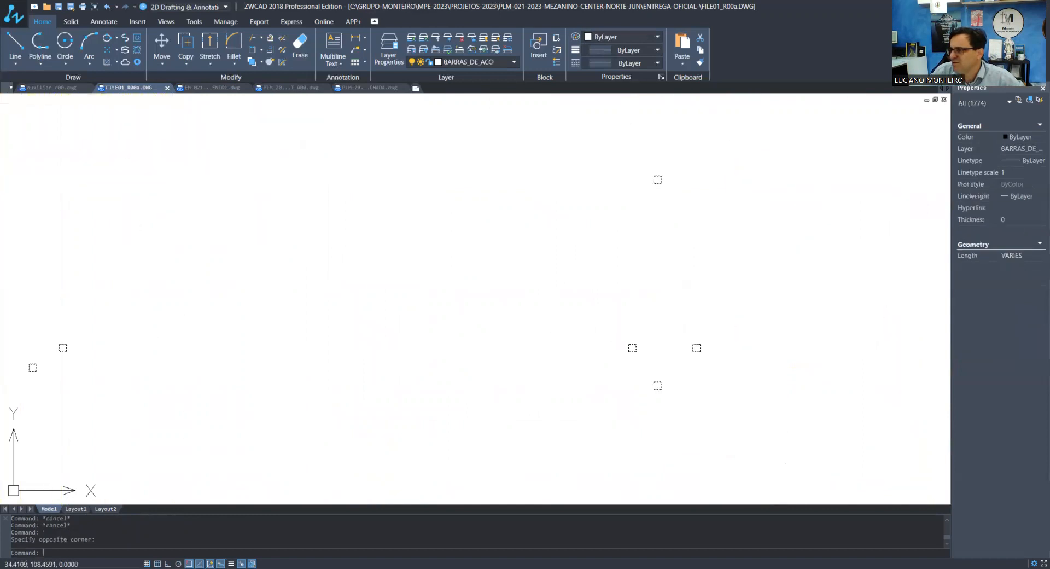
{"action": "scroll", "coordinate": [648, 346], "scroll_direction": "down", "scroll_amount": 2}
{"action": "key", "text": "Escape"}
{"action": "key", "text": "Escape"}
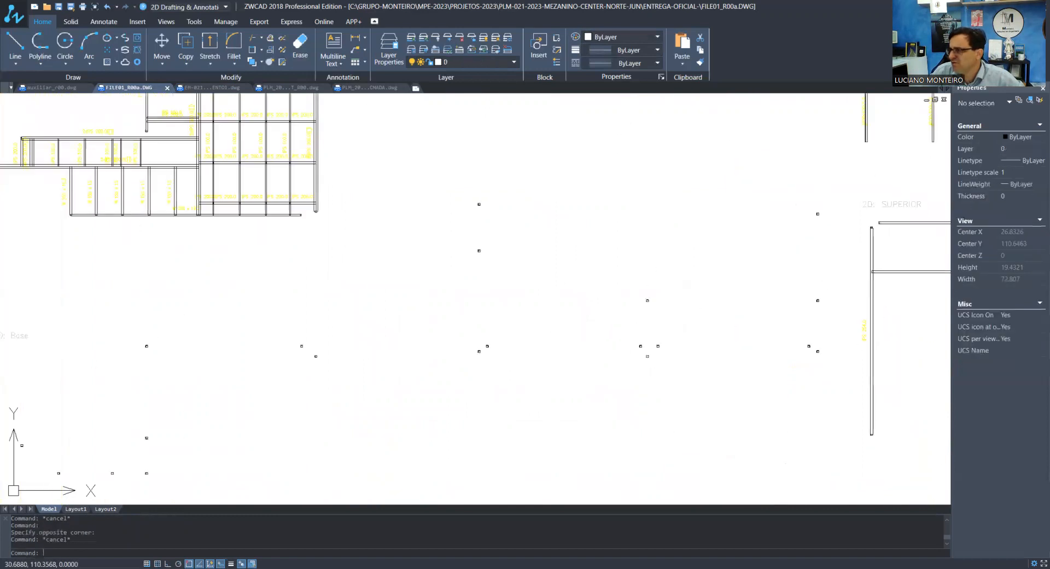
Examine the frame elevations and the two 3D structure views on the upper sheet of FILE01_R00a.DWG
{"action": "scroll", "coordinate": [591, 317], "scroll_direction": "down", "scroll_amount": 3}
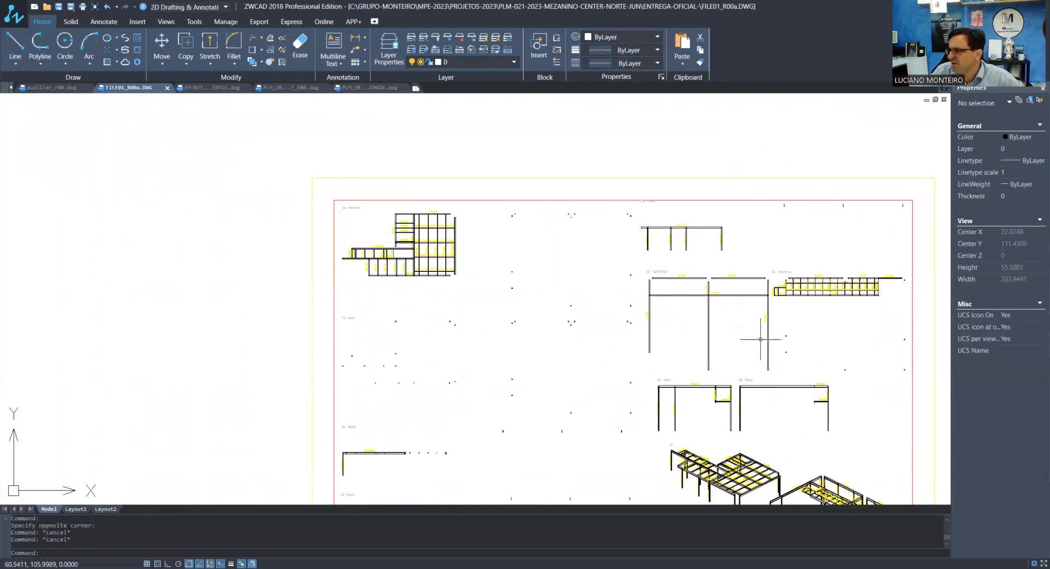
{"action": "scroll", "coordinate": [711, 362], "scroll_direction": "down", "scroll_amount": 3}
{"action": "scroll", "coordinate": [728, 404], "scroll_direction": "up", "scroll_amount": 3}
{"action": "scroll", "coordinate": [647, 371], "scroll_direction": "up", "scroll_amount": 5}
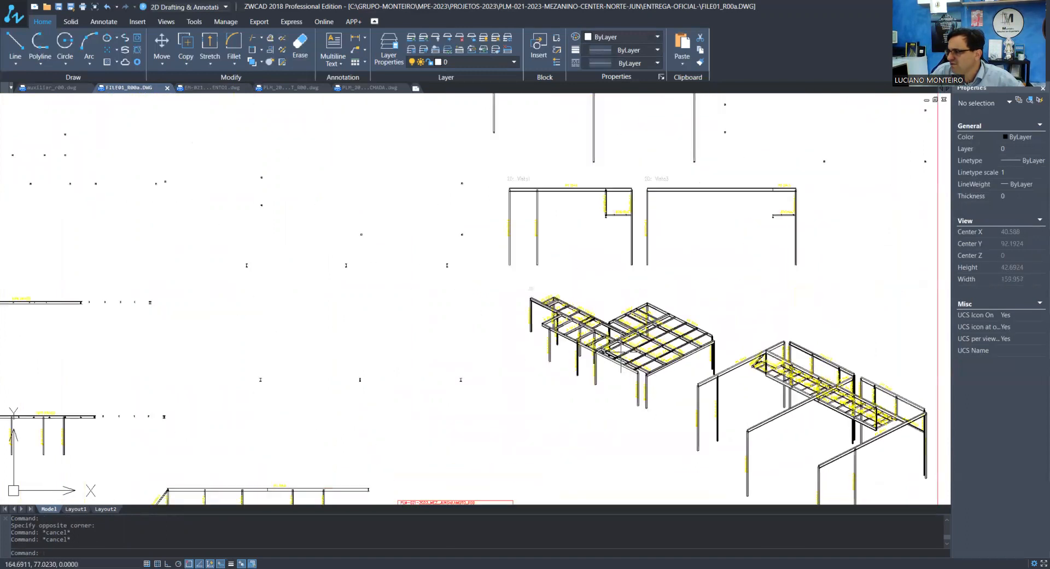
{"action": "scroll", "coordinate": [721, 376], "scroll_direction": "up", "scroll_amount": 3}
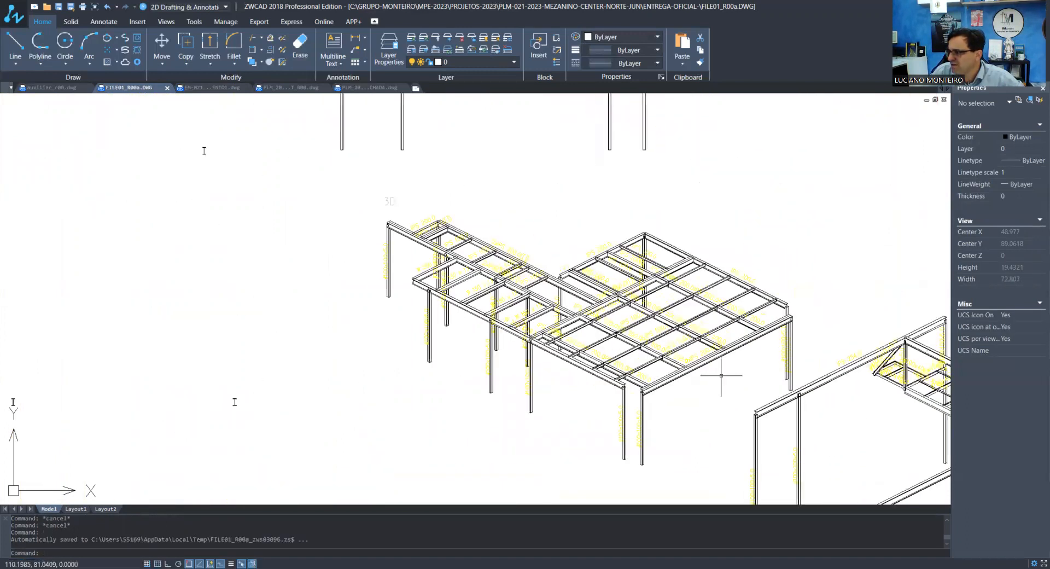
{"action": "scroll", "coordinate": [721, 375], "scroll_direction": "up", "scroll_amount": 4}
{"action": "scroll", "coordinate": [492, 279], "scroll_direction": "down", "scroll_amount": 7}
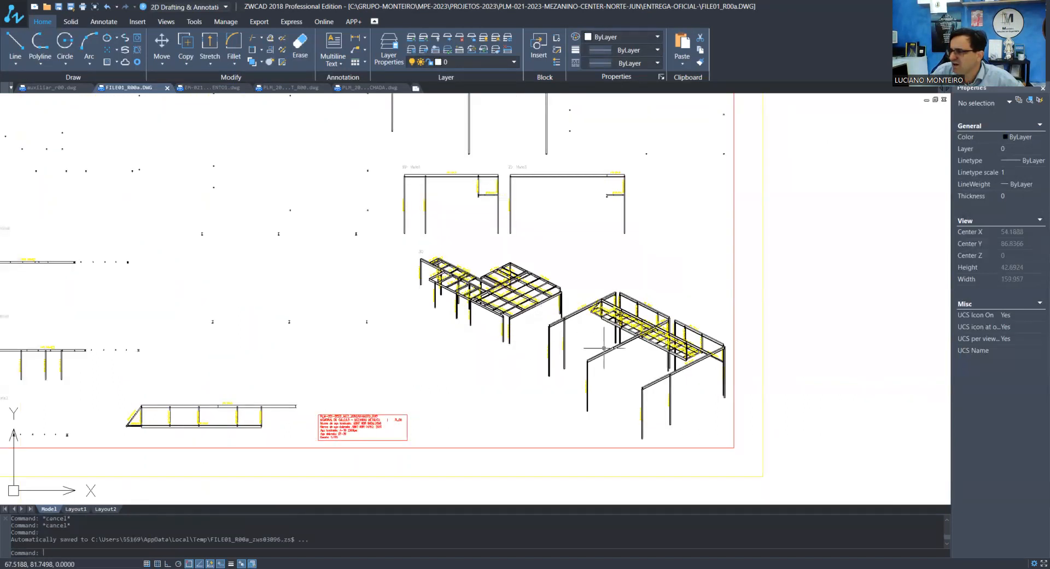
{"action": "scroll", "coordinate": [604, 348], "scroll_direction": "down", "scroll_amount": 3}
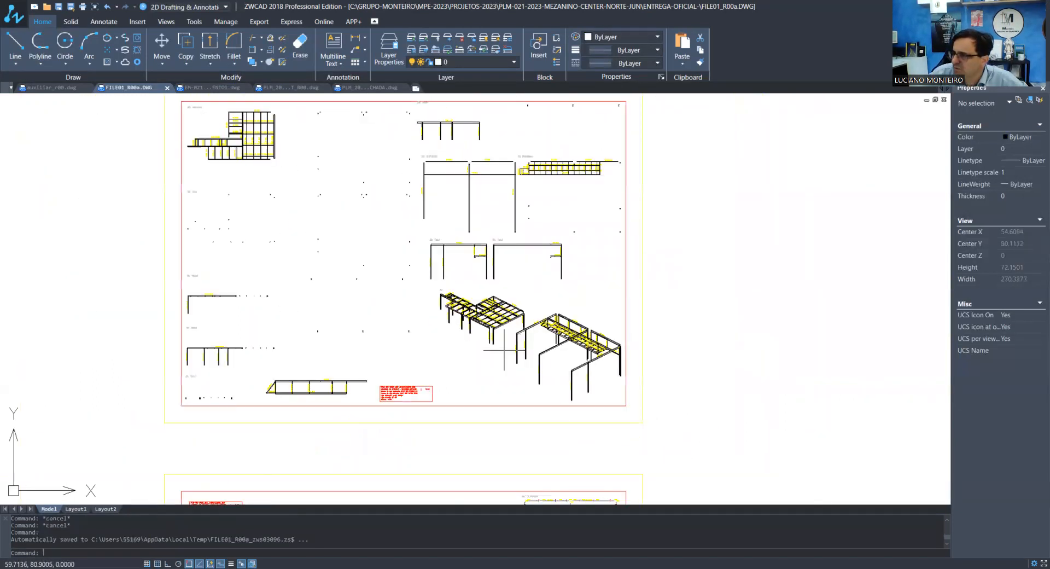
{"action": "scroll", "coordinate": [503, 350], "scroll_direction": "down", "scroll_amount": 3}
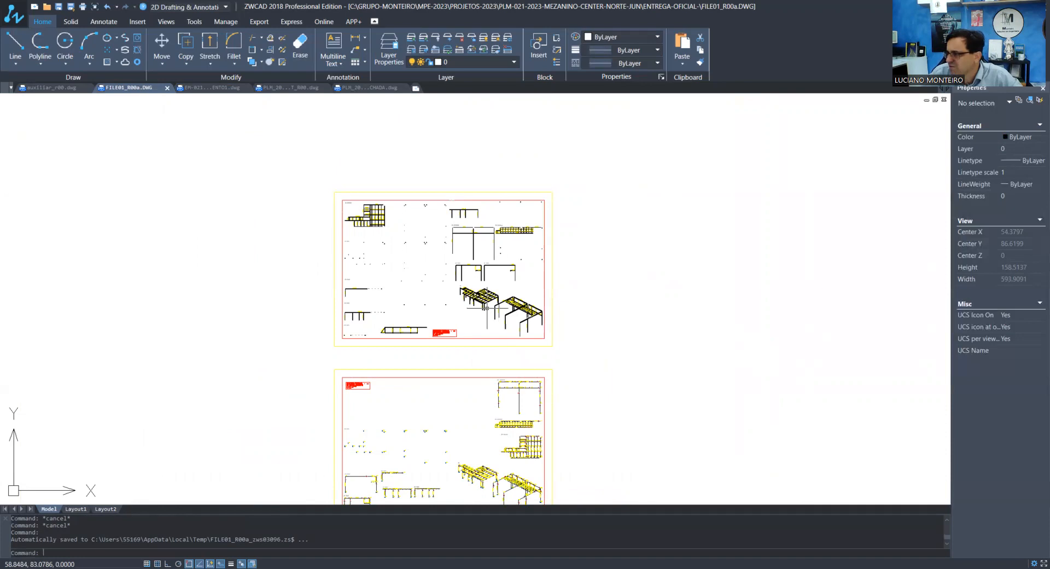
Copy the two 3D structure views from FILE01_R00a.DWG into the EM-021 project drawing's model space and move them above the frame elevation
{"action": "key", "text": "ctrl+Tab"}
{"action": "key", "text": "ctrl+Tab"}
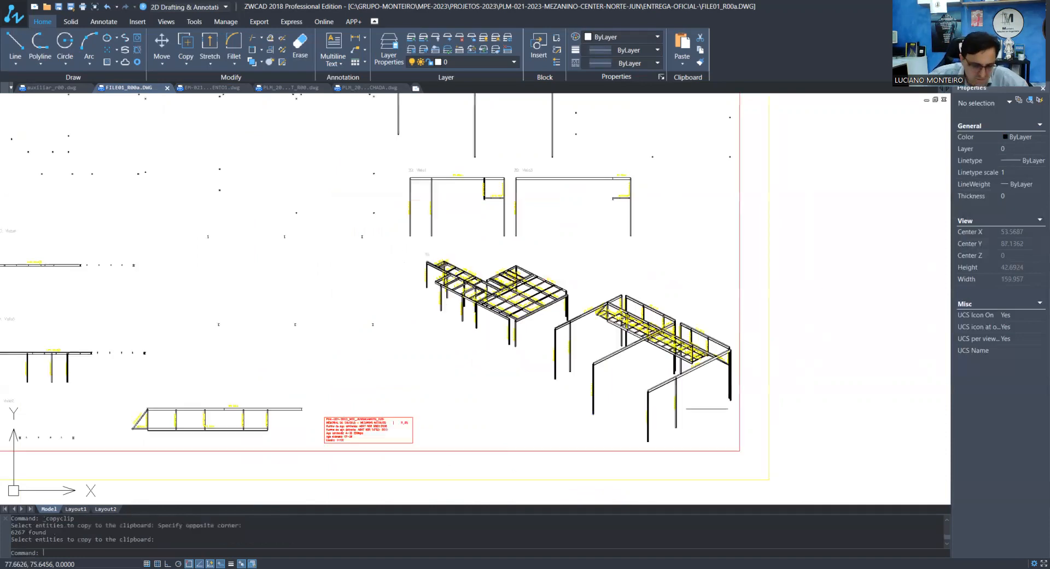
{"action": "key", "text": "ctrl+Tab"}
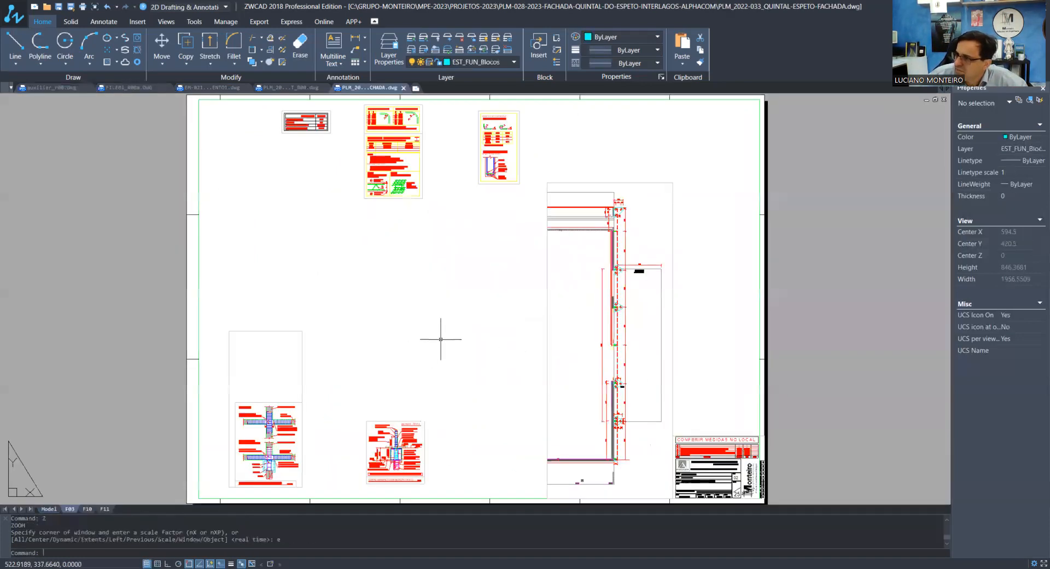
{"action": "key", "text": "ctrl+Tab"}
{"action": "key", "text": "ctrl+Tab"}
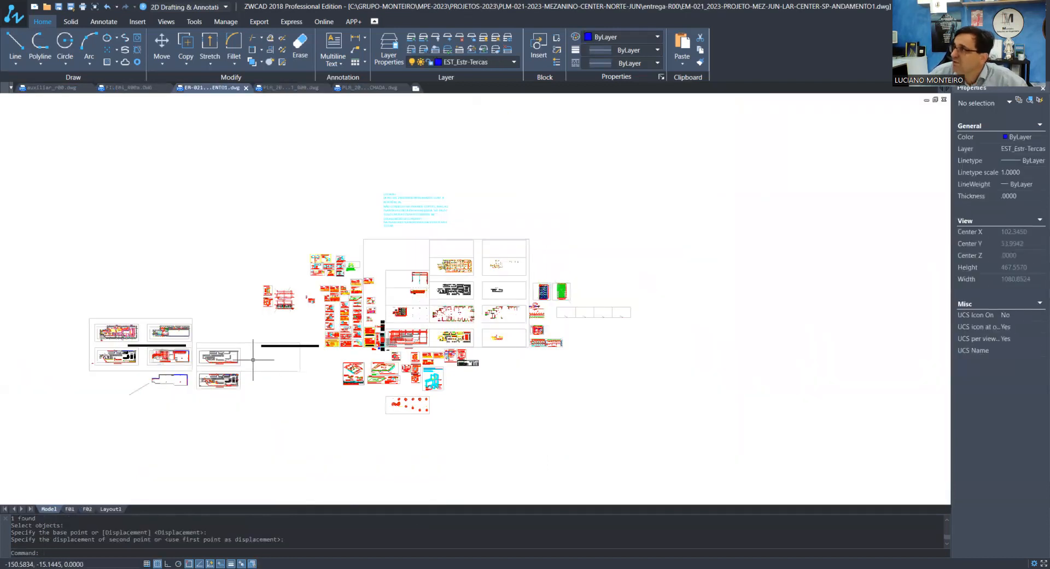
{"action": "key", "text": "ctrl+v"}
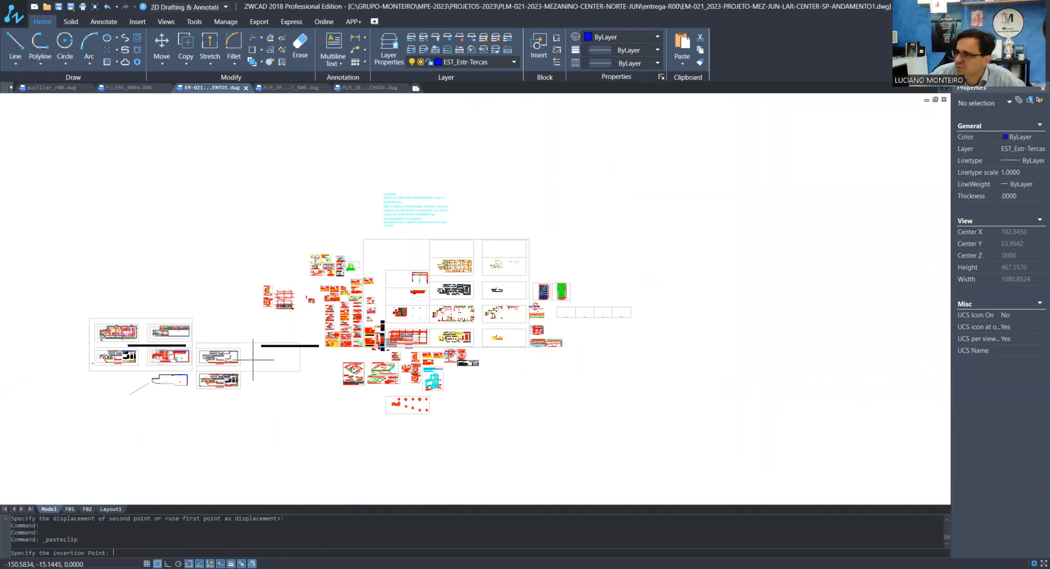
{"action": "scroll", "coordinate": [484, 376], "scroll_direction": "up", "scroll_amount": 3}
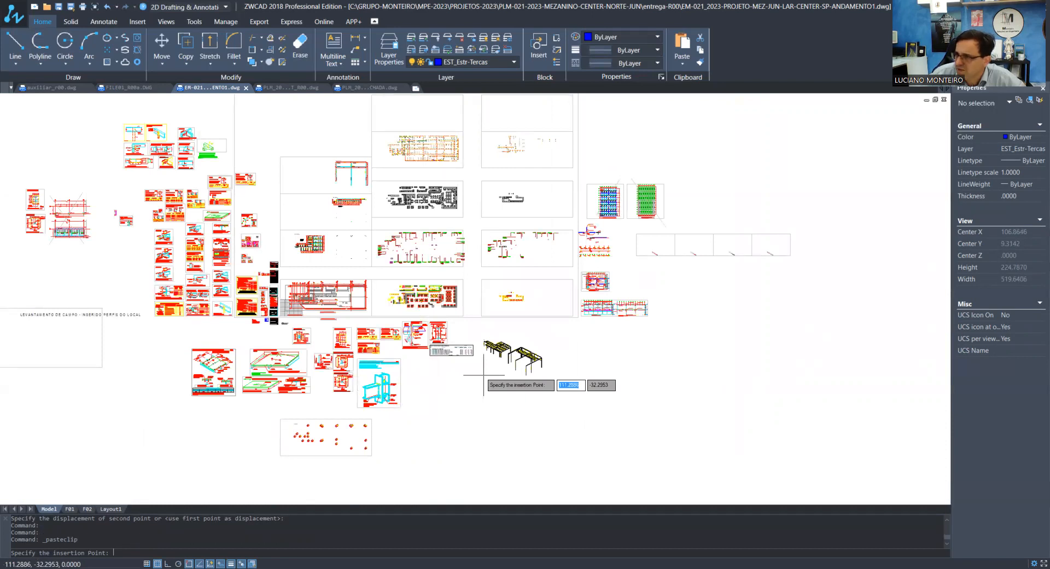
{"action": "scroll", "coordinate": [252, 99], "scroll_direction": "up", "scroll_amount": 4}
{"action": "left_click", "coordinate": [323, 248]}
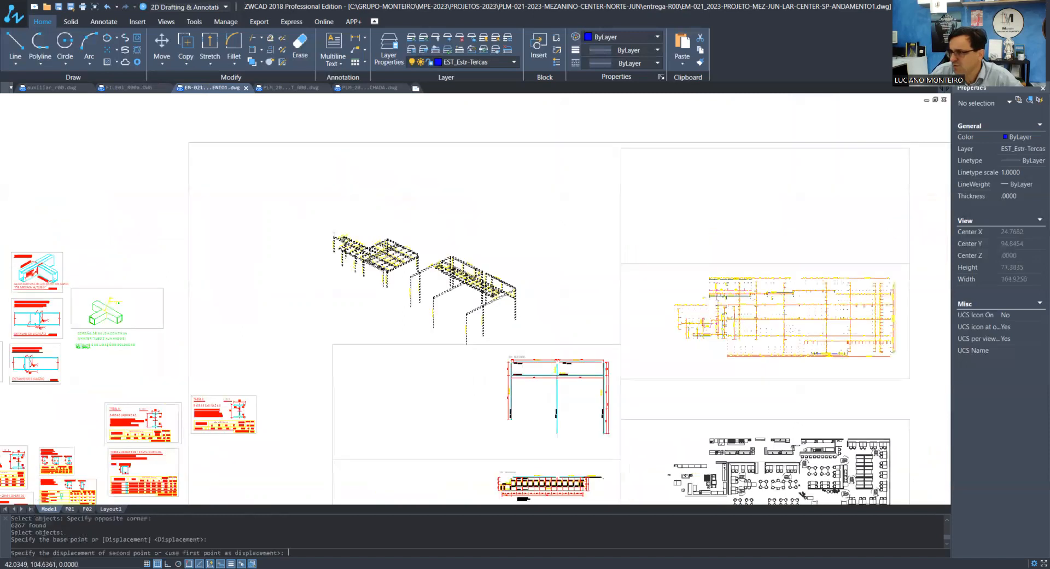
{"action": "left_click", "coordinate": [560, 247]}
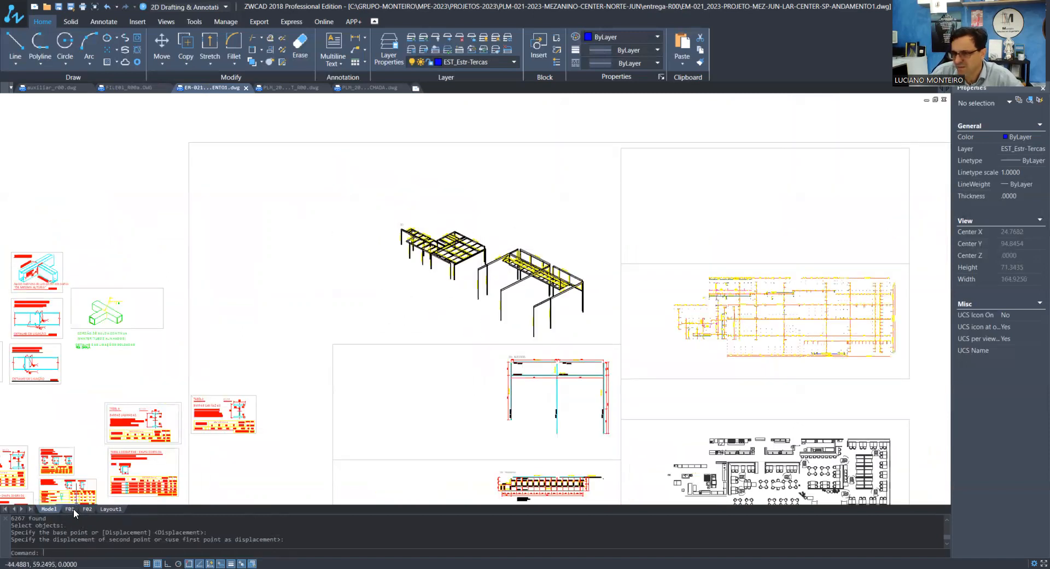
Open the F01 layout and copy the floor plan viewport outside the sheet
{"action": "scroll", "coordinate": [293, 270], "scroll_direction": "down", "scroll_amount": 1}
{"action": "scroll", "coordinate": [327, 261], "scroll_direction": "down", "scroll_amount": 3}
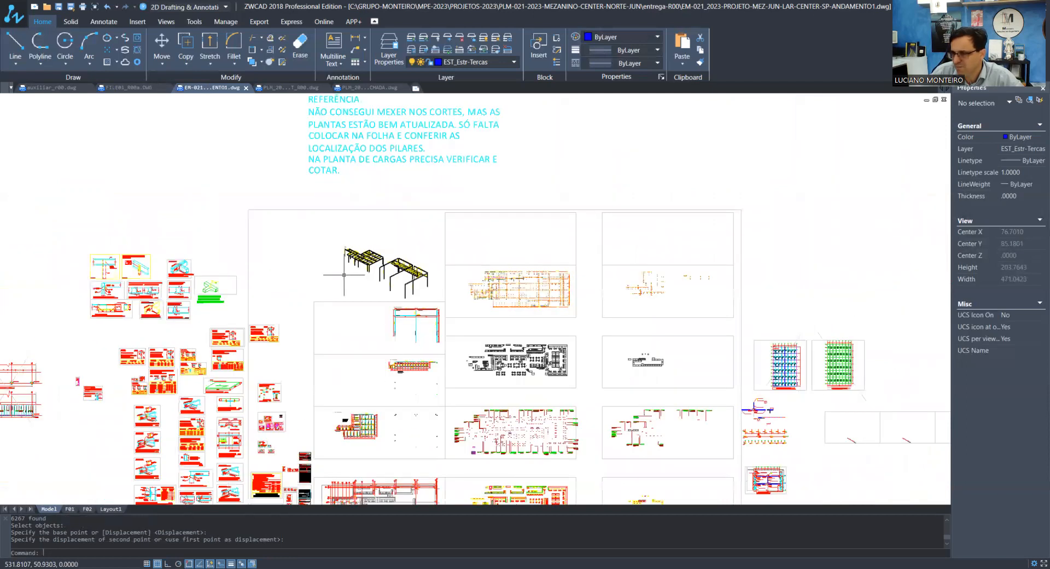
{"action": "left_click", "coordinate": [70, 509]}
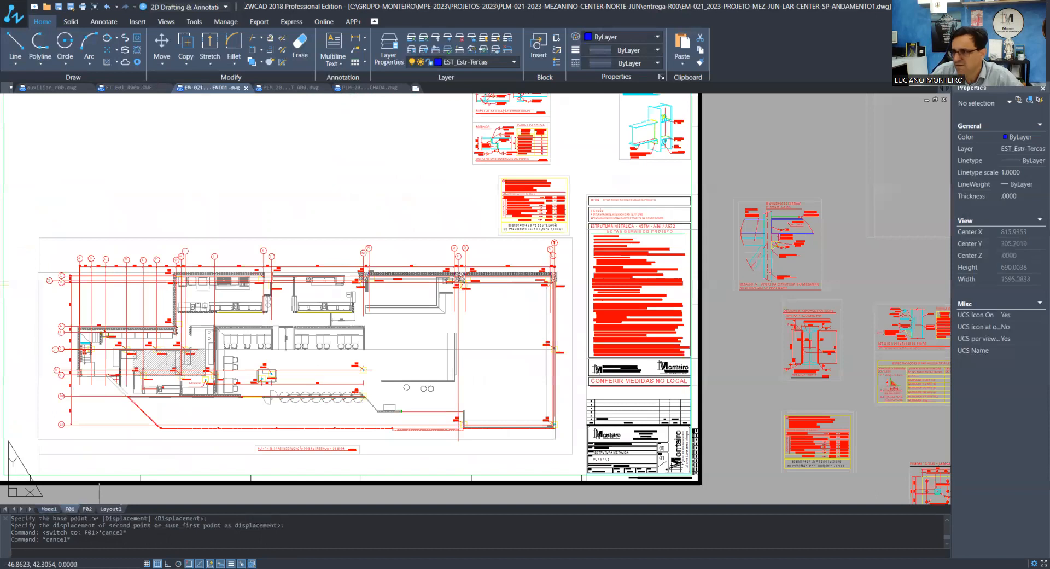
{"action": "scroll", "coordinate": [335, 414], "scroll_direction": "down", "scroll_amount": 2}
{"action": "scroll", "coordinate": [265, 300], "scroll_direction": "down", "scroll_amount": 1}
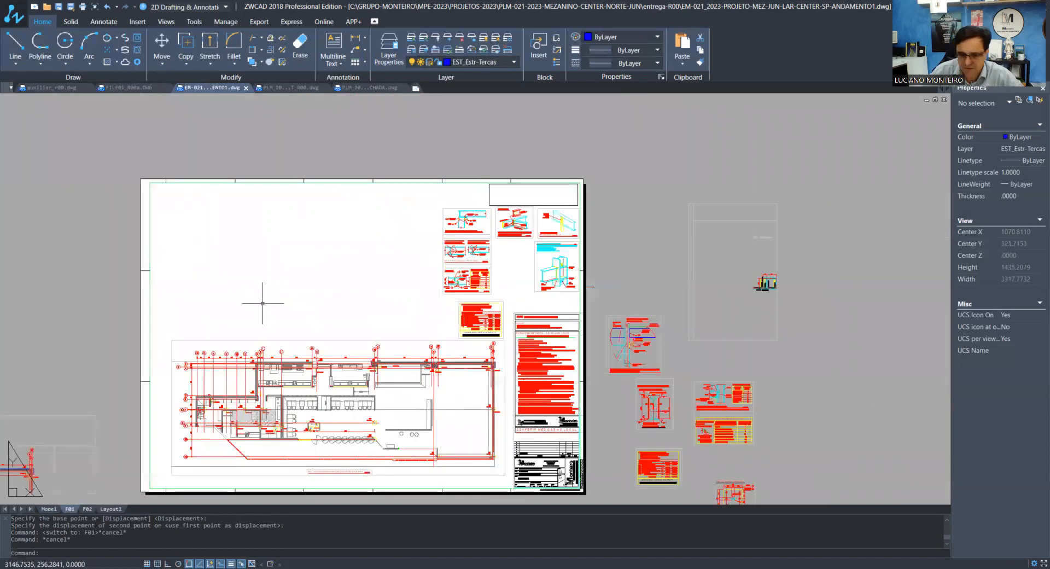
{"action": "scroll", "coordinate": [246, 352], "scroll_direction": "up", "scroll_amount": 1}
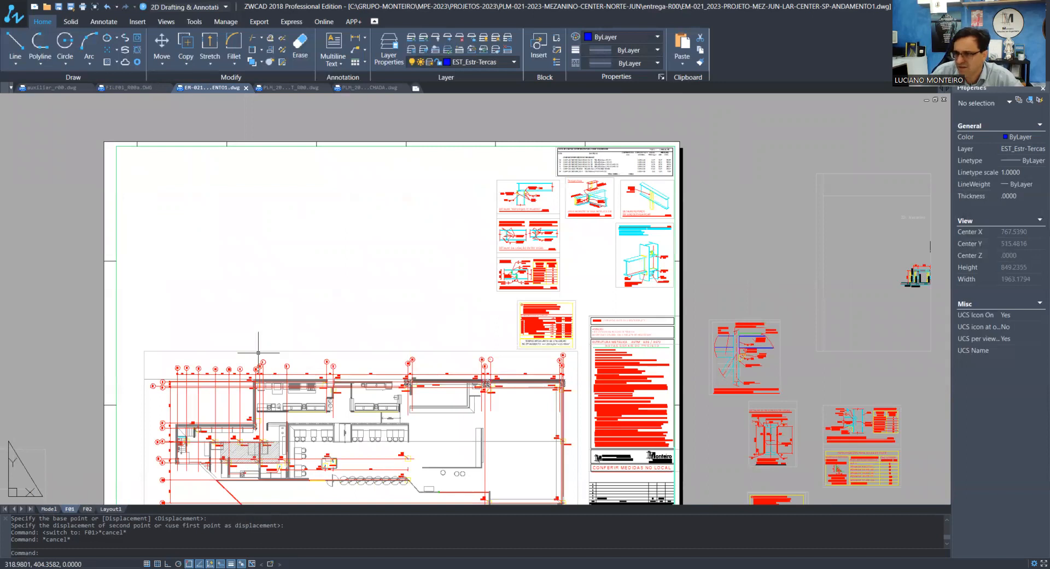
{"action": "scroll", "coordinate": [258, 353], "scroll_direction": "down", "scroll_amount": 3}
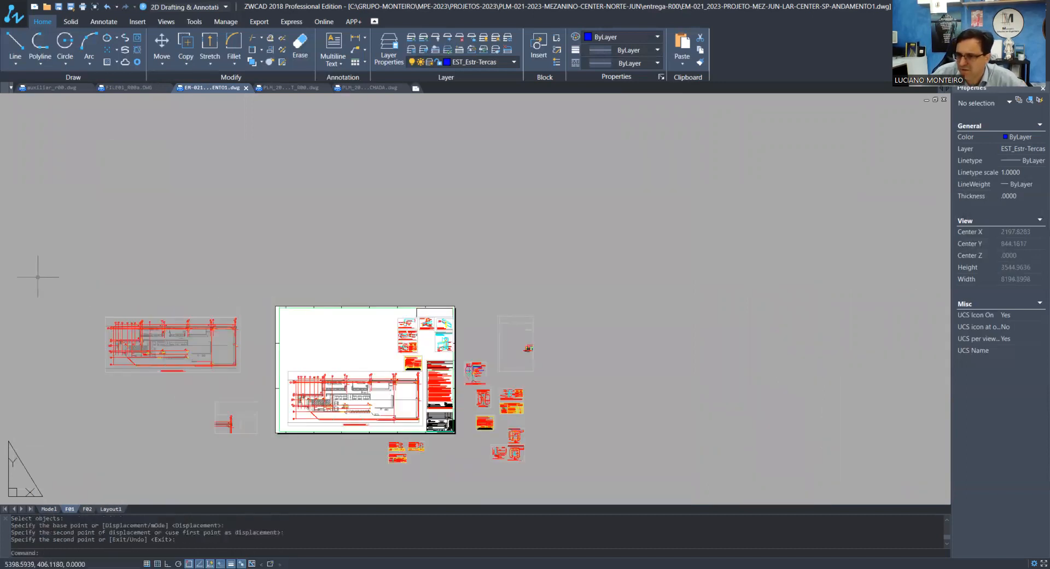
{"action": "scroll", "coordinate": [39, 287], "scroll_direction": "up", "scroll_amount": 1}
{"action": "scroll", "coordinate": [74, 293], "scroll_direction": "up", "scroll_amount": 2}
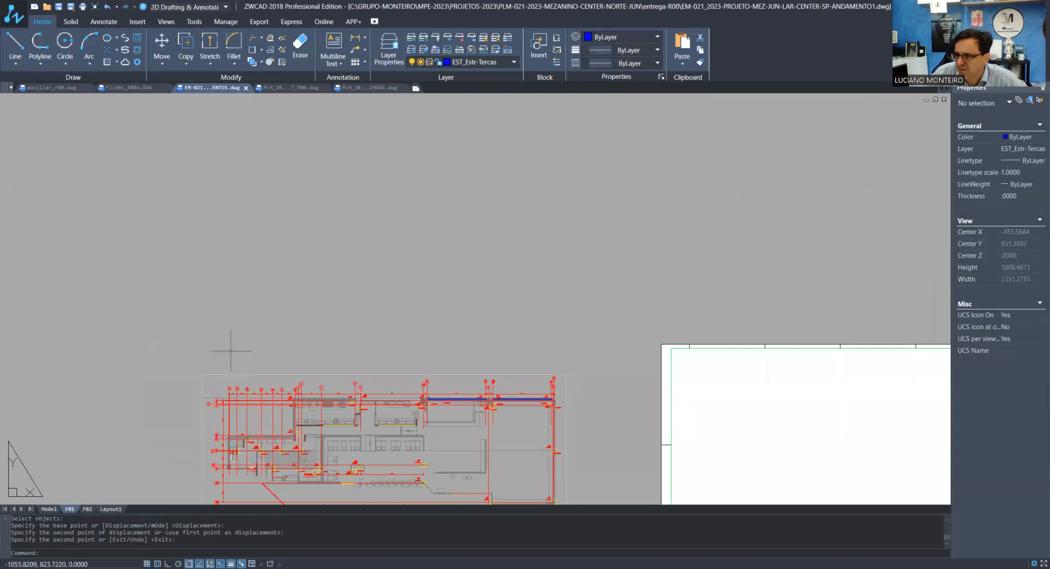
Enlarge the copied viewport up and to the left until it takes in the 3D structure views
{"action": "left_click", "coordinate": [232, 351]}
{"action": "left_click", "coordinate": [217, 382]}
{"action": "left_click", "coordinate": [202, 375]}
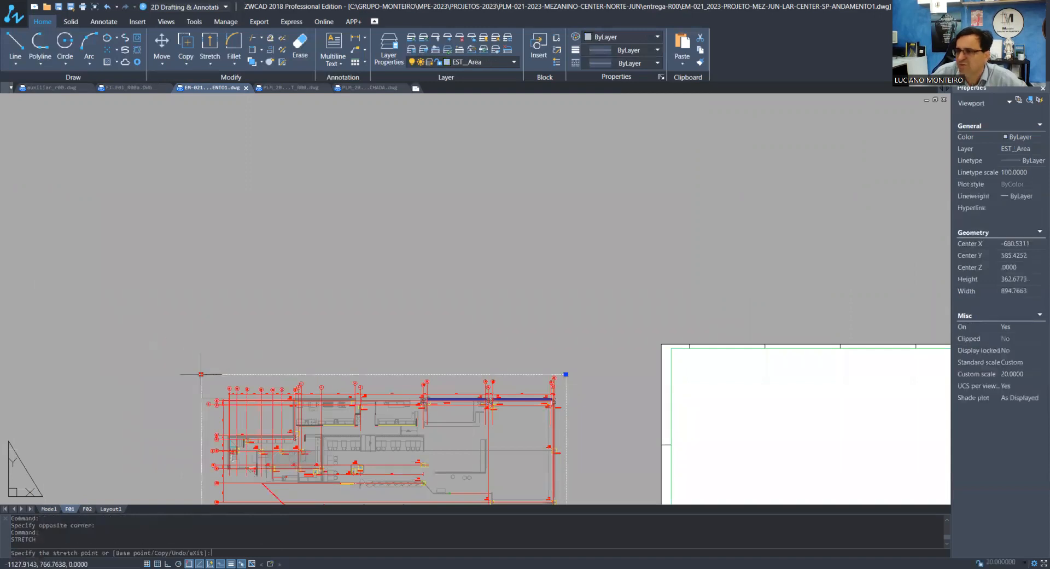
{"action": "scroll", "coordinate": [286, 393], "scroll_direction": "down", "scroll_amount": 5}
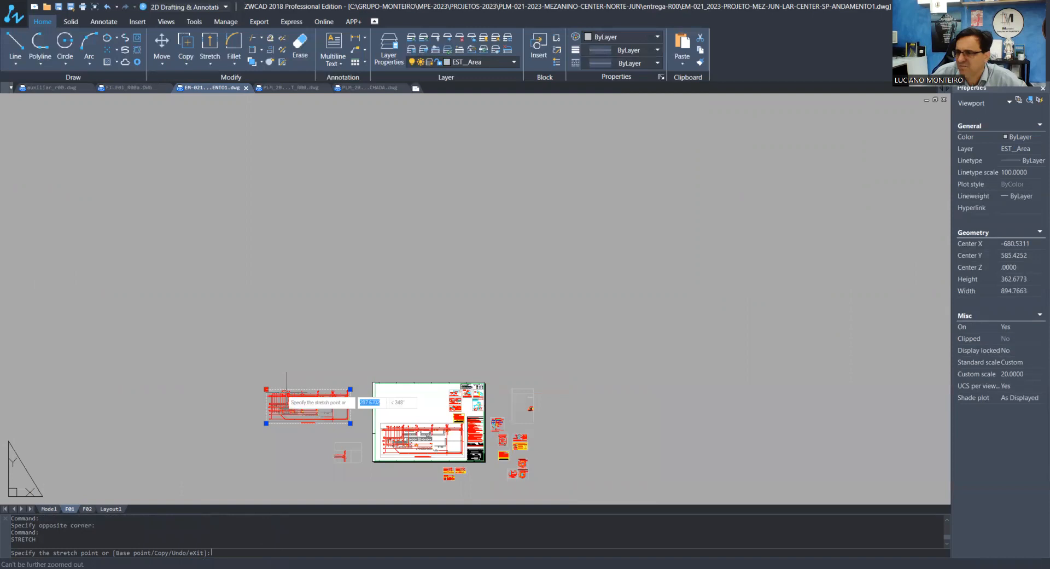
{"action": "left_click", "coordinate": [95, 169]}
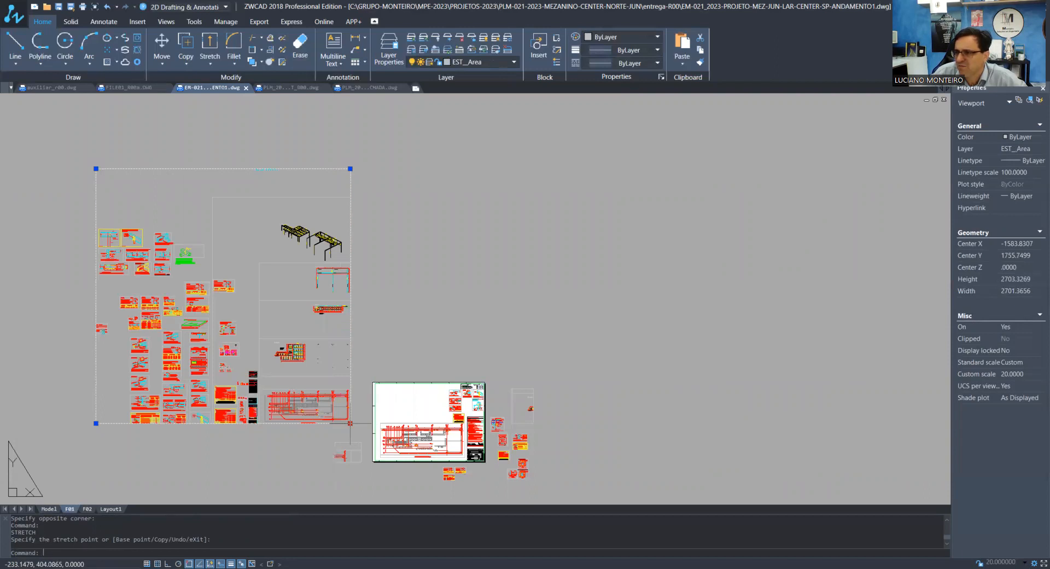
Crop the copied viewport to the two 3D structure views, about 661 wide and 404 high
{"action": "scroll", "coordinate": [317, 238], "scroll_direction": "up", "scroll_amount": 4}
{"action": "left_click", "coordinate": [399, 291]}
{"action": "scroll", "coordinate": [404, 314], "scroll_direction": "down", "scroll_amount": 3}
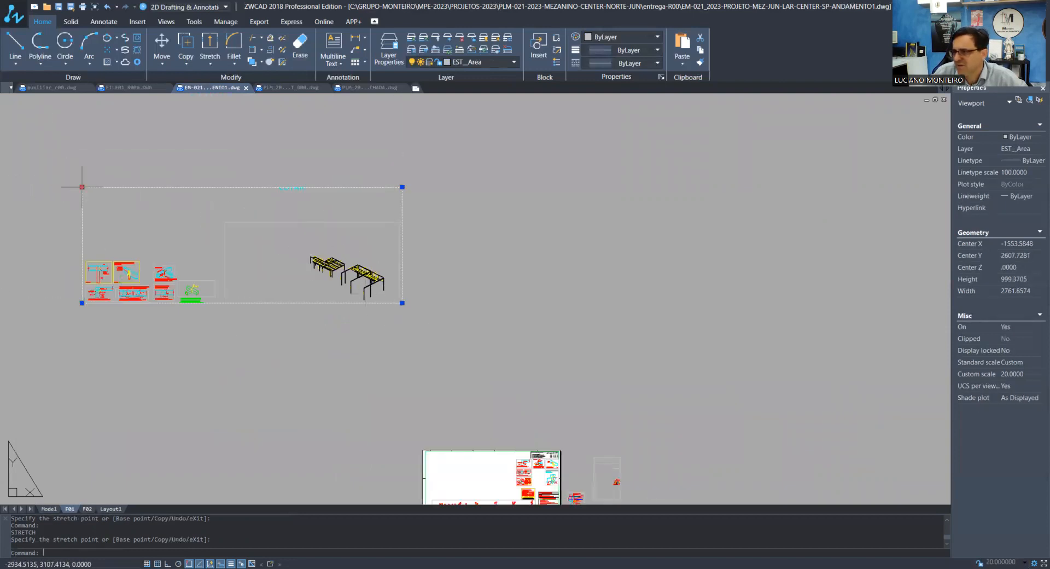
{"action": "scroll", "coordinate": [272, 242], "scroll_direction": "up", "scroll_amount": 4}
{"action": "left_click", "coordinate": [377, 278]}
{"action": "scroll", "coordinate": [380, 293], "scroll_direction": "down", "scroll_amount": 3}
{"action": "scroll", "coordinate": [502, 347], "scroll_direction": "up", "scroll_amount": 6}
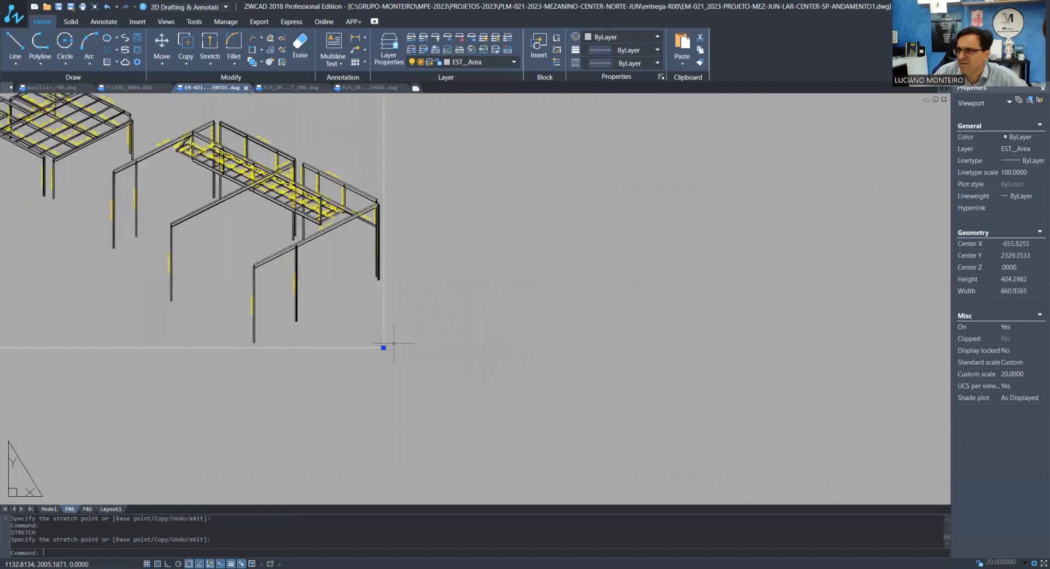
Move the cropped 3D viewport onto the F01 sheet above the floor plan and show the layout's full extents
{"action": "scroll", "coordinate": [384, 345], "scroll_direction": "down", "scroll_amount": 6}
{"action": "key", "text": "Escape"}
{"action": "key", "text": "Escape"}
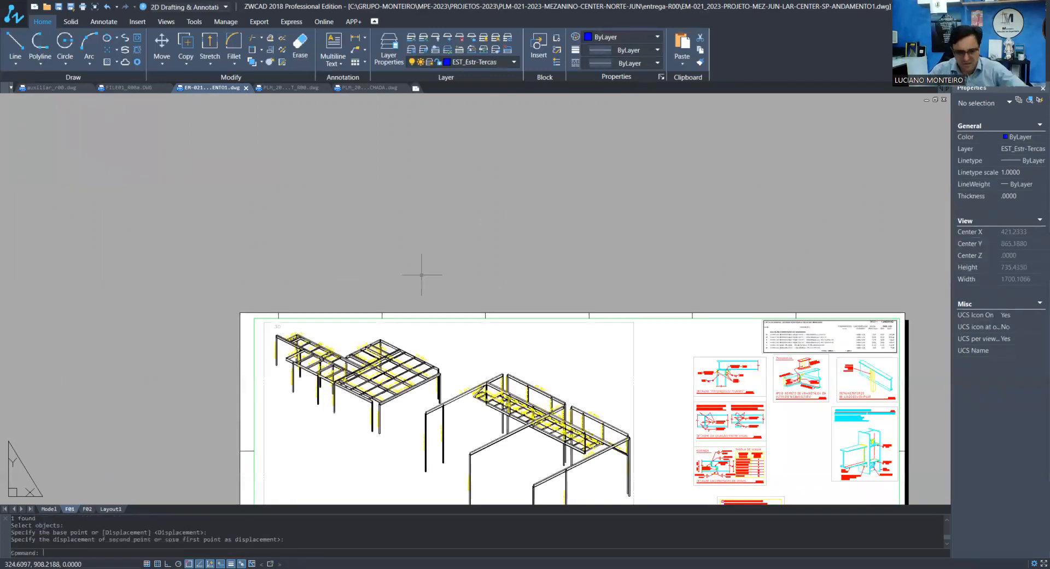
{"action": "type", "text": "z"}
{"action": "key", "text": "Return"}
{"action": "type", "text": "e"}
{"action": "key", "text": "Return"}
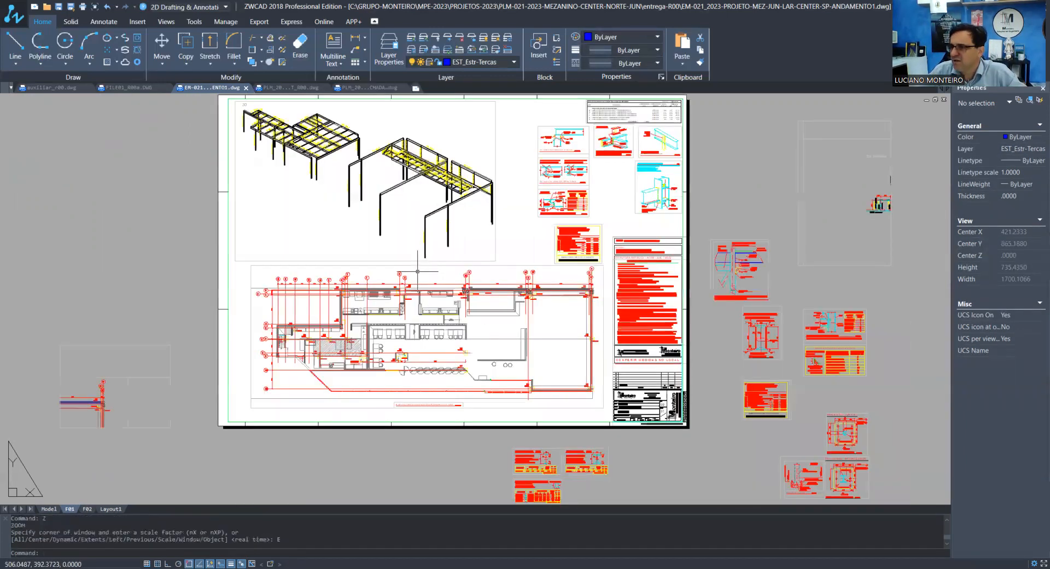
Examine the two 3D structure views placed on the F01 sheet and their profile labels
{"action": "scroll", "coordinate": [328, 285], "scroll_direction": "up", "scroll_amount": 3}
{"action": "scroll", "coordinate": [487, 435], "scroll_direction": "down", "scroll_amount": 2}
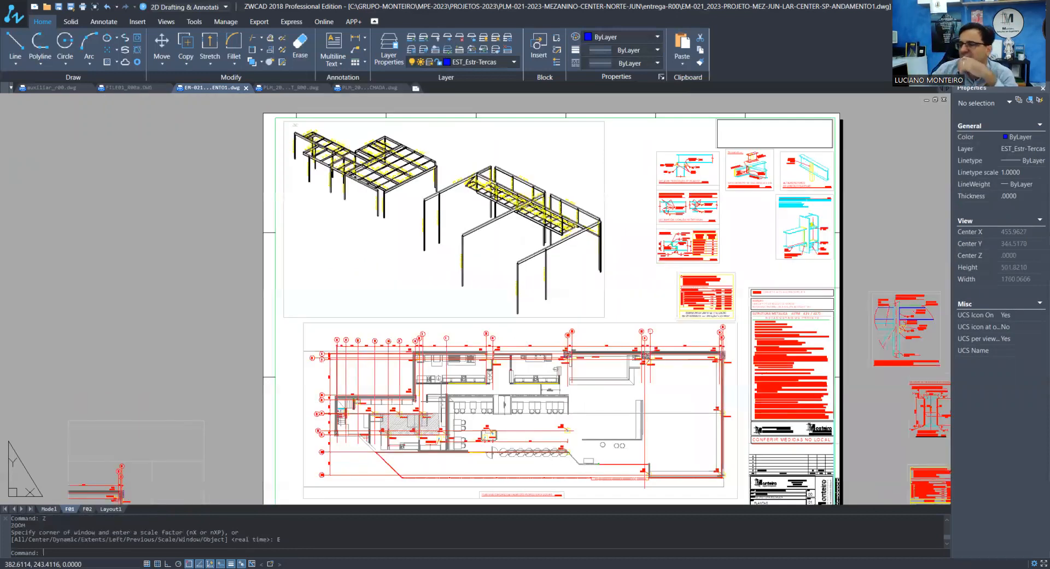
{"action": "scroll", "coordinate": [291, 126], "scroll_direction": "up", "scroll_amount": 3}
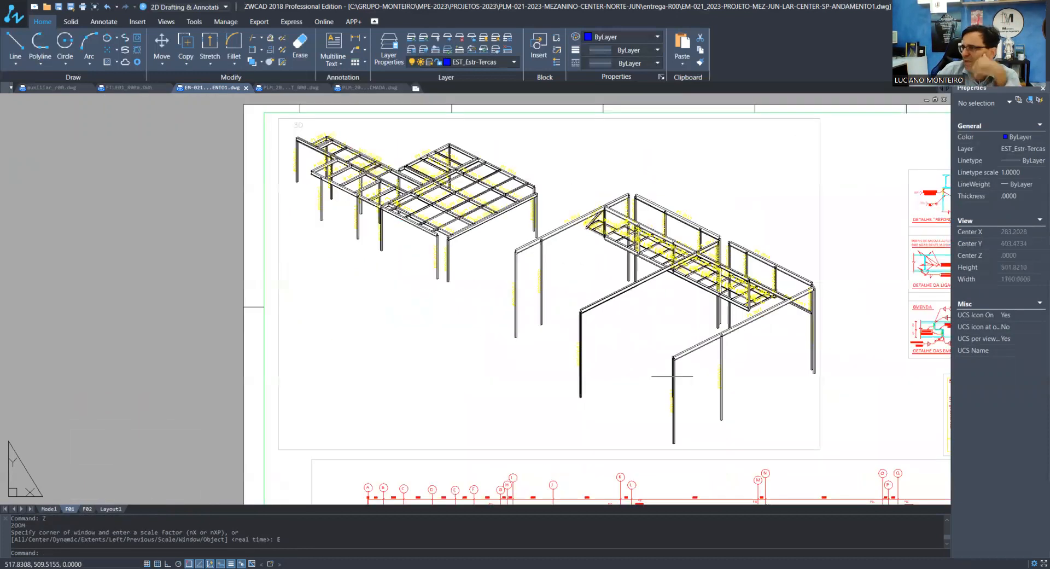
{"action": "scroll", "coordinate": [300, 133], "scroll_direction": "up", "scroll_amount": 3}
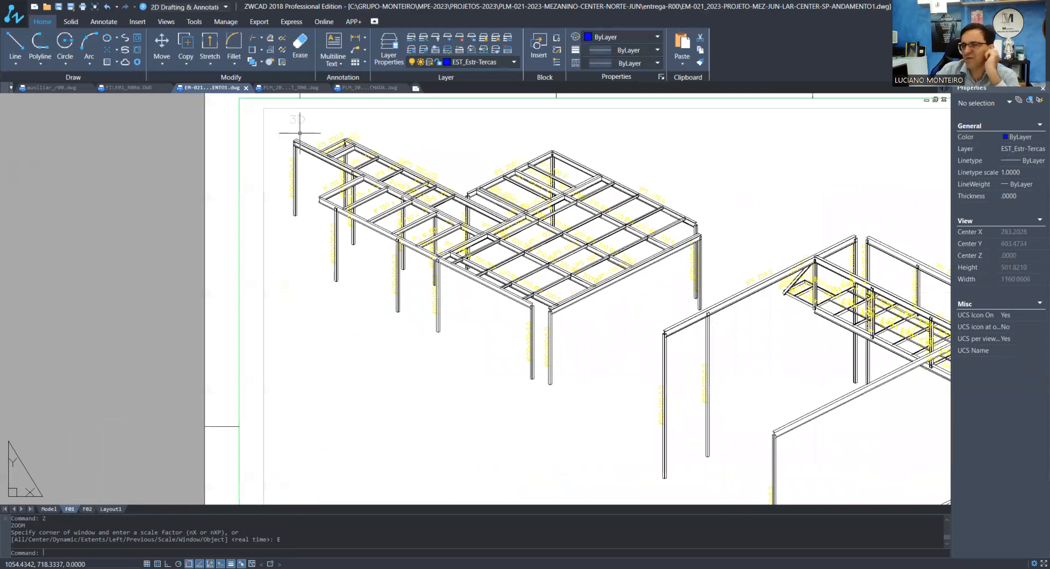
{"action": "scroll", "coordinate": [299, 133], "scroll_direction": "up", "scroll_amount": 2}
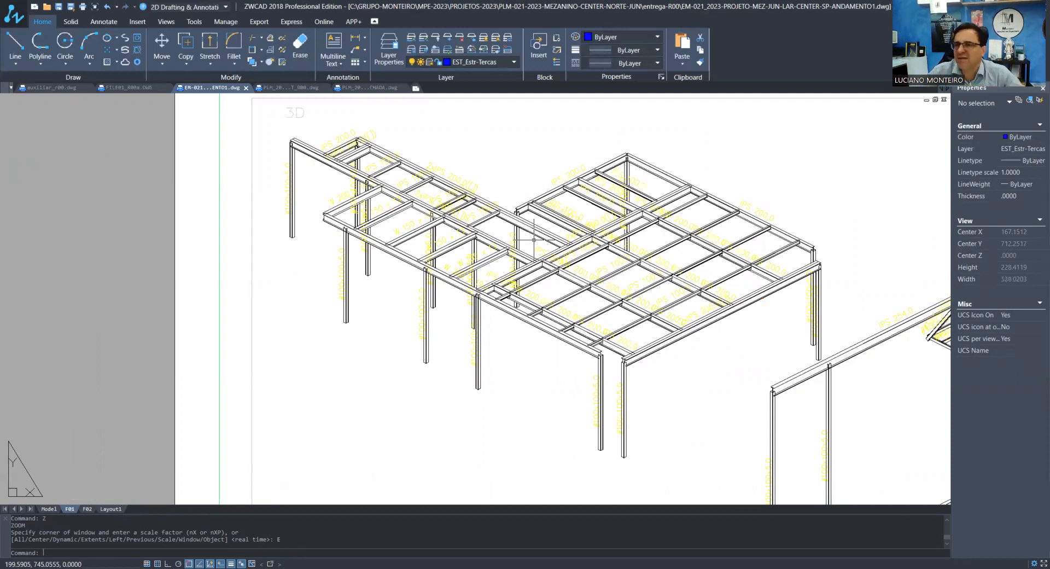
{"action": "scroll", "coordinate": [461, 185], "scroll_direction": "down", "scroll_amount": 1}
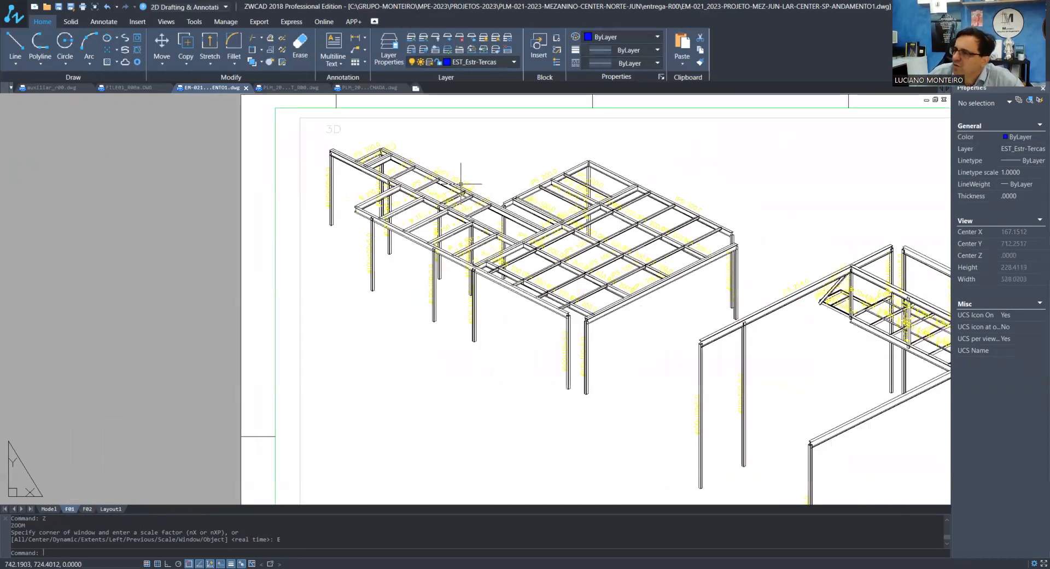
{"action": "scroll", "coordinate": [461, 184], "scroll_direction": "down", "scroll_amount": 3}
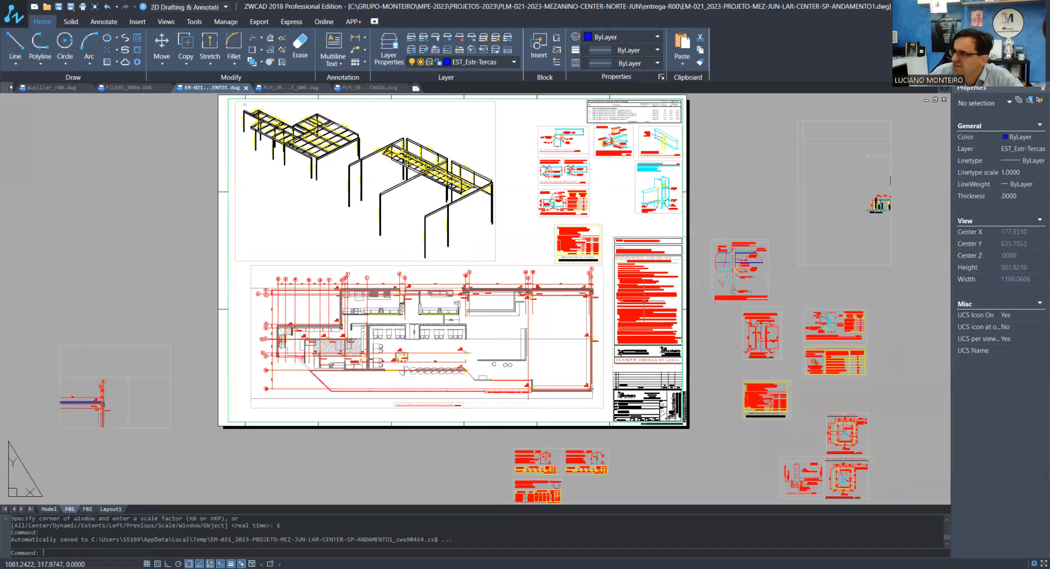
Survey the details left outside the F01 sheet, and examine the detail drawings in model space down to the DET. TIP - PLACA DE BASE 2 detail
{"action": "scroll", "coordinate": [576, 344], "scroll_direction": "down", "scroll_amount": 1}
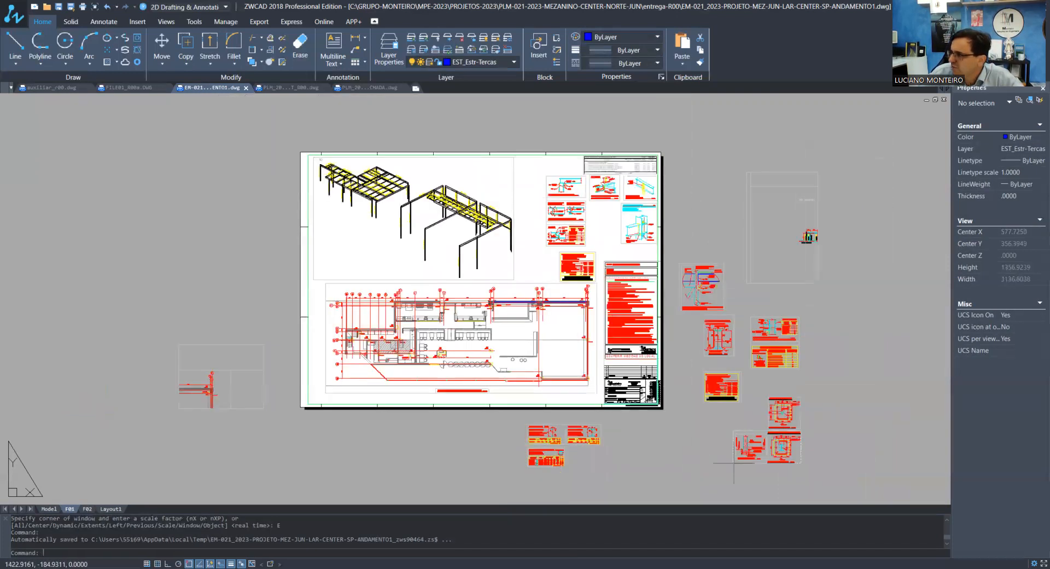
{"action": "scroll", "coordinate": [771, 394], "scroll_direction": "down", "scroll_amount": 2}
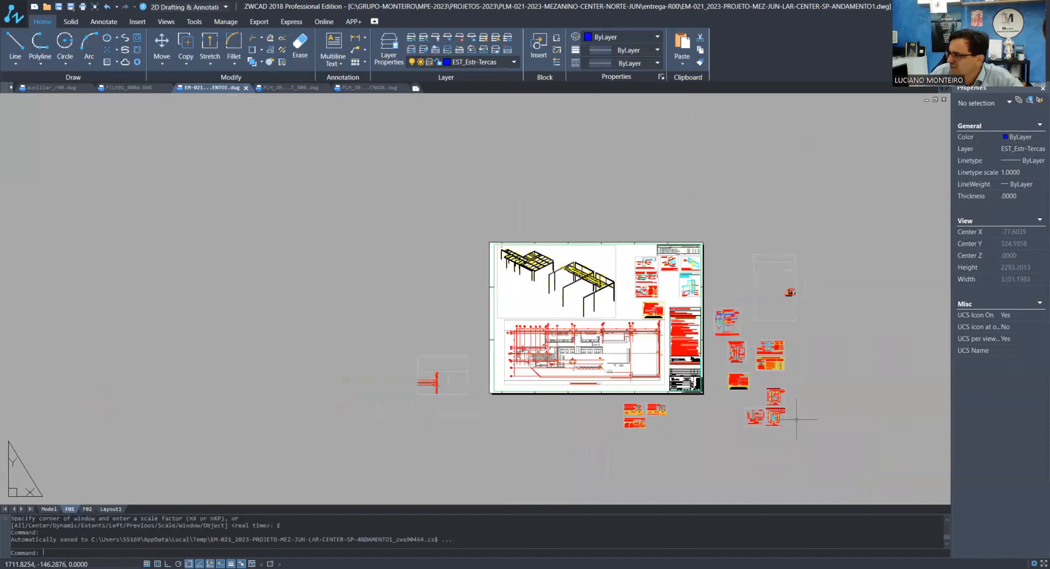
{"action": "scroll", "coordinate": [796, 419], "scroll_direction": "up", "scroll_amount": 5}
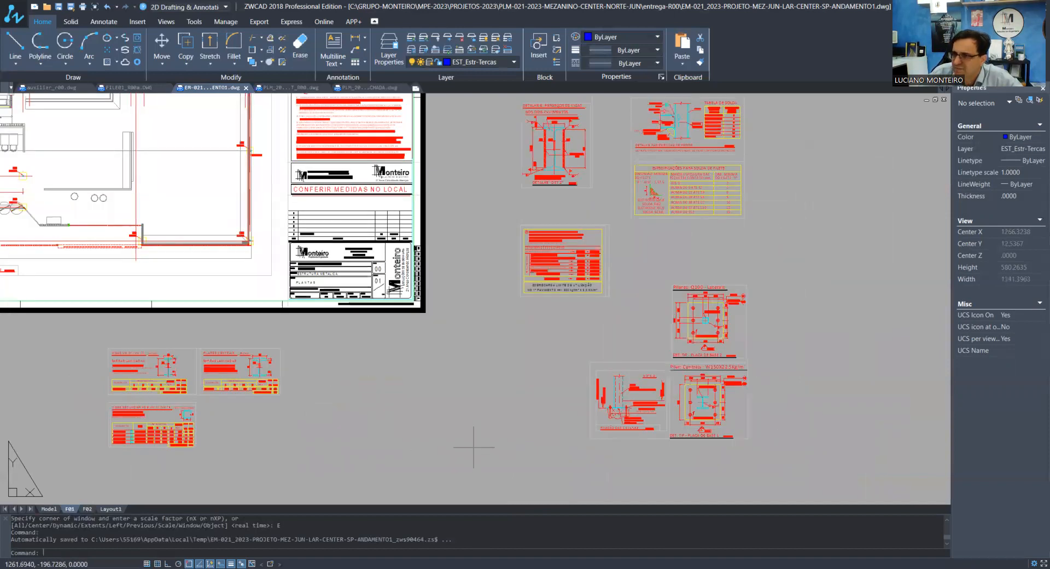
{"action": "left_click", "coordinate": [50, 510]}
{"action": "scroll", "coordinate": [624, 346], "scroll_direction": "down", "scroll_amount": 1}
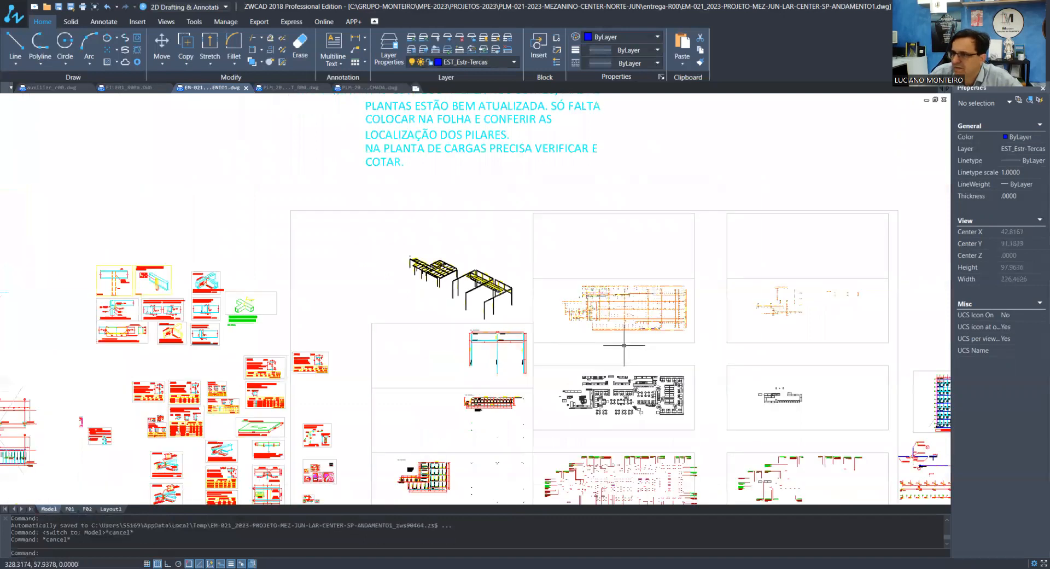
{"action": "scroll", "coordinate": [624, 345], "scroll_direction": "down", "scroll_amount": 1}
{"action": "scroll", "coordinate": [283, 328], "scroll_direction": "down", "scroll_amount": 2}
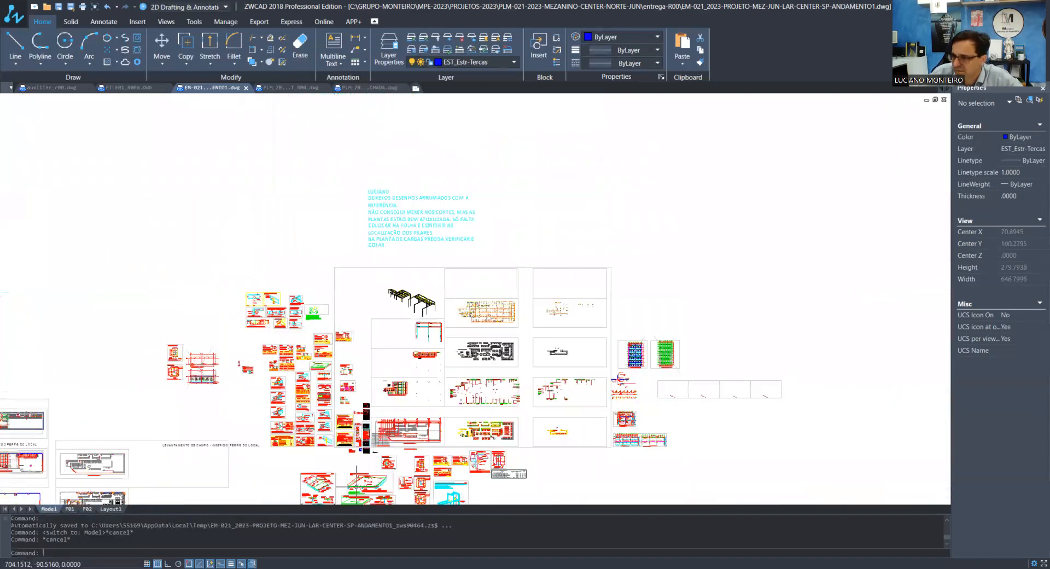
{"action": "scroll", "coordinate": [355, 484], "scroll_direction": "up", "scroll_amount": 1}
{"action": "scroll", "coordinate": [178, 203], "scroll_direction": "up", "scroll_amount": 3}
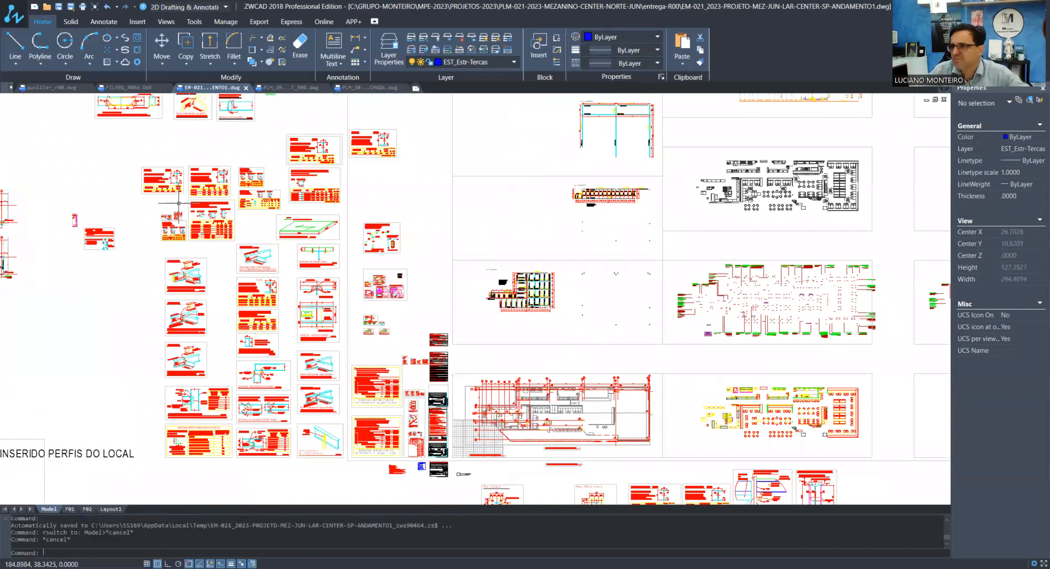
{"action": "middle_click_drag", "start_coordinate": [178, 203], "coordinate": [331, 237]}
{"action": "scroll", "coordinate": [459, 235], "scroll_direction": "down", "scroll_amount": 3}
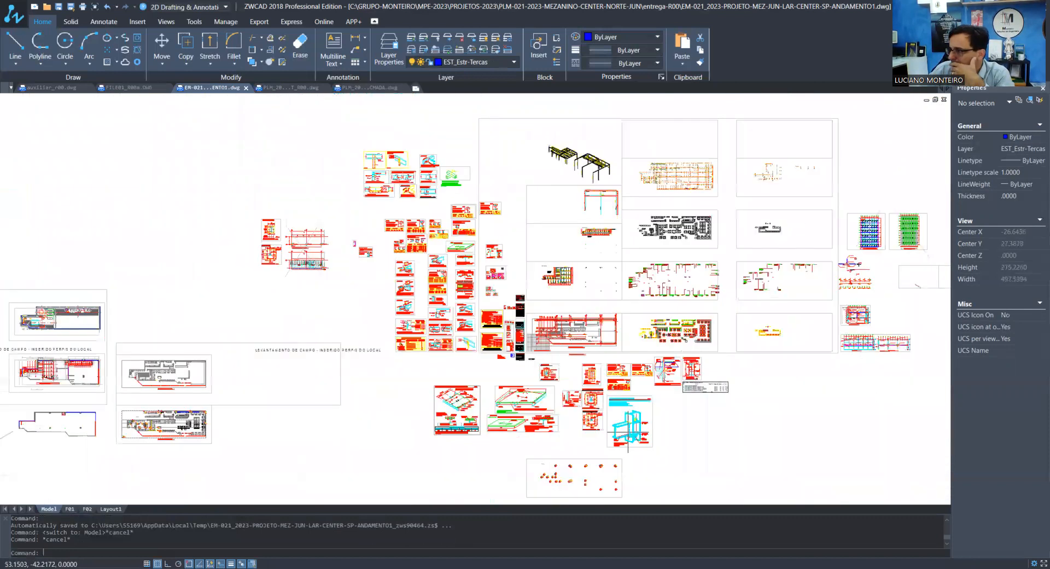
{"action": "scroll", "coordinate": [629, 421], "scroll_direction": "up", "scroll_amount": 3}
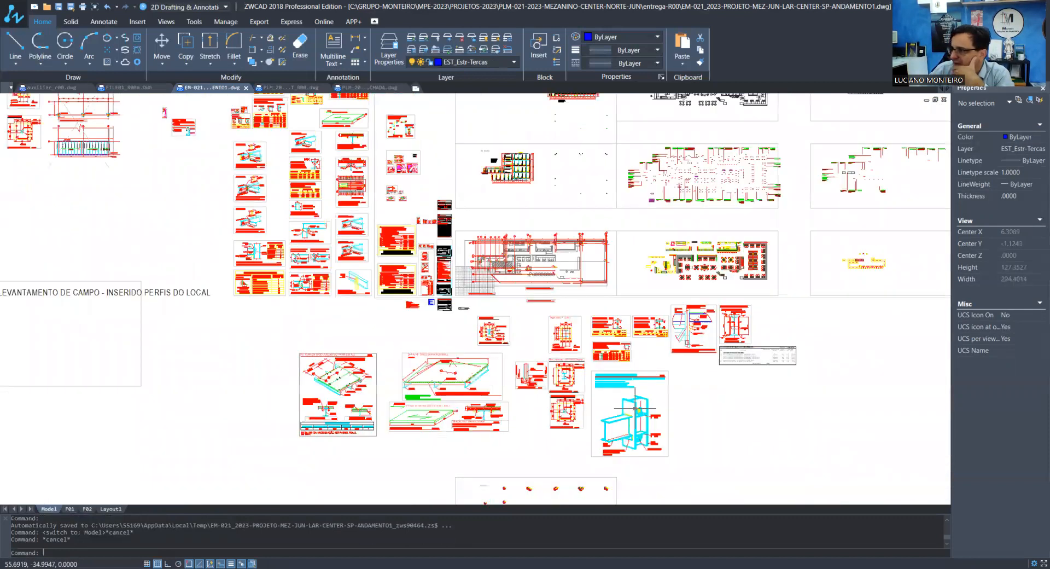
{"action": "scroll", "coordinate": [583, 428], "scroll_direction": "up", "scroll_amount": 4}
{"action": "scroll", "coordinate": [579, 431], "scroll_direction": "up", "scroll_amount": 3}
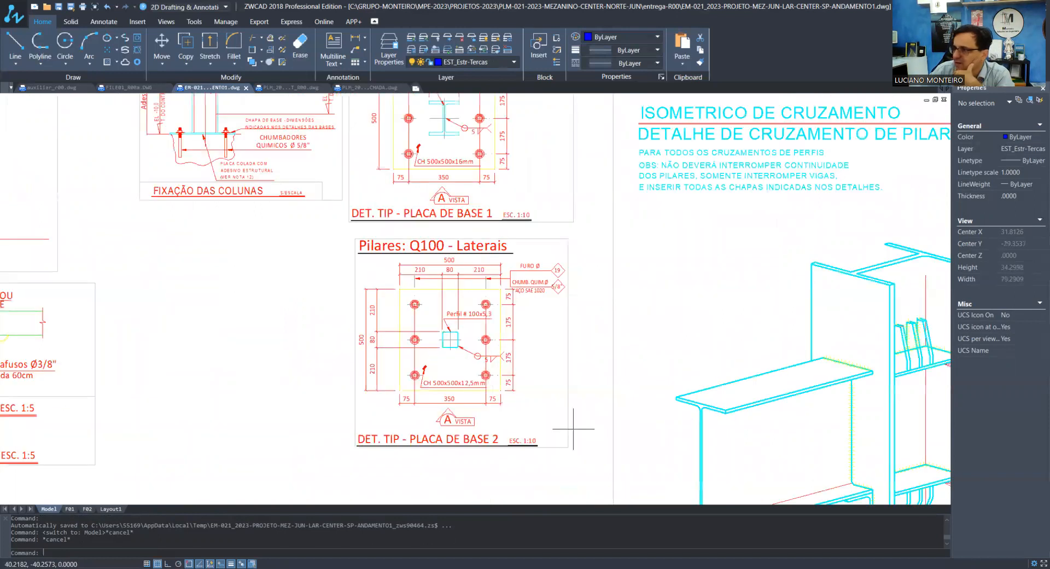
Examine the base plate details, wall panel details and beam crossing isometric in model space, out to the surrounding plans
{"action": "scroll", "coordinate": [573, 428], "scroll_direction": "up", "scroll_amount": 2}
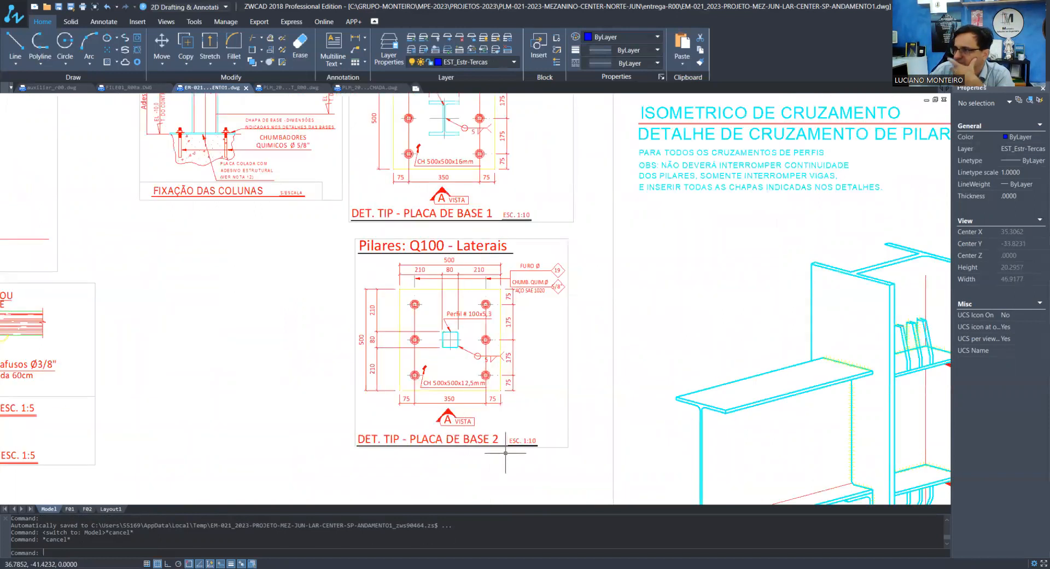
{"action": "scroll", "coordinate": [506, 452], "scroll_direction": "down", "scroll_amount": 2}
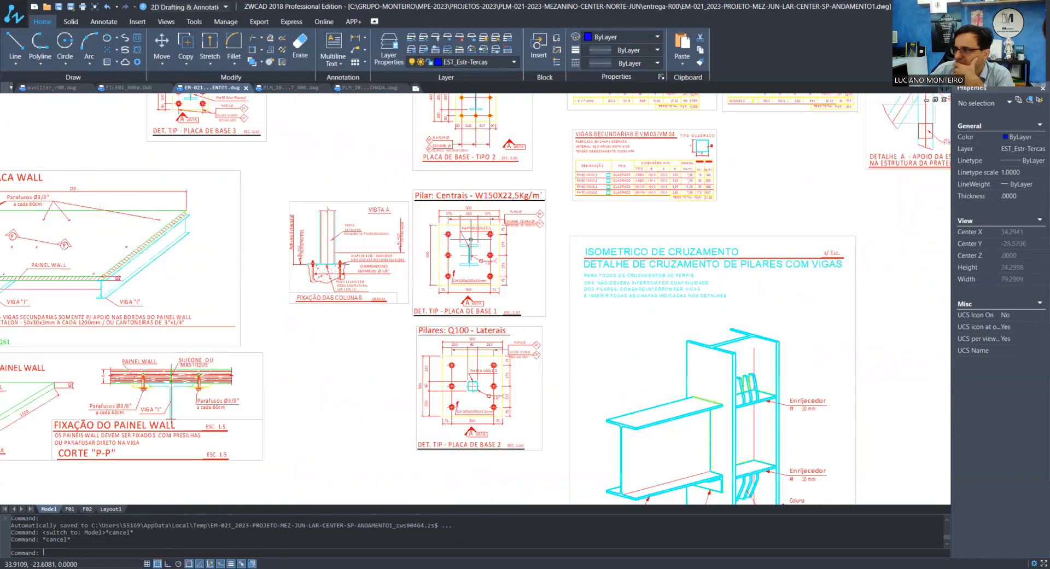
{"action": "scroll", "coordinate": [452, 368], "scroll_direction": "down", "scroll_amount": 1}
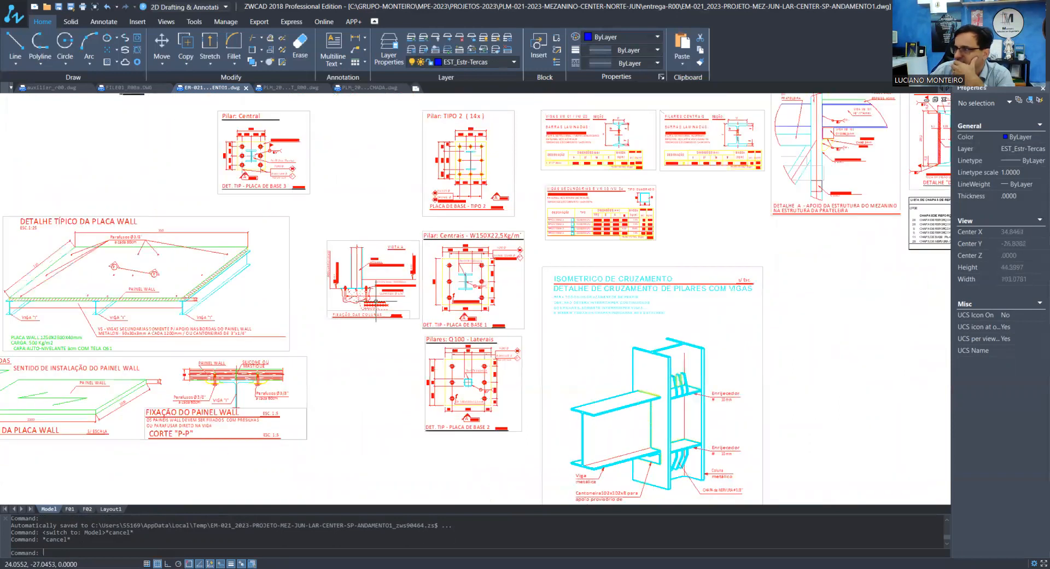
{"action": "scroll", "coordinate": [387, 364], "scroll_direction": "down", "scroll_amount": 1}
{"action": "scroll", "coordinate": [387, 363], "scroll_direction": "down", "scroll_amount": 2}
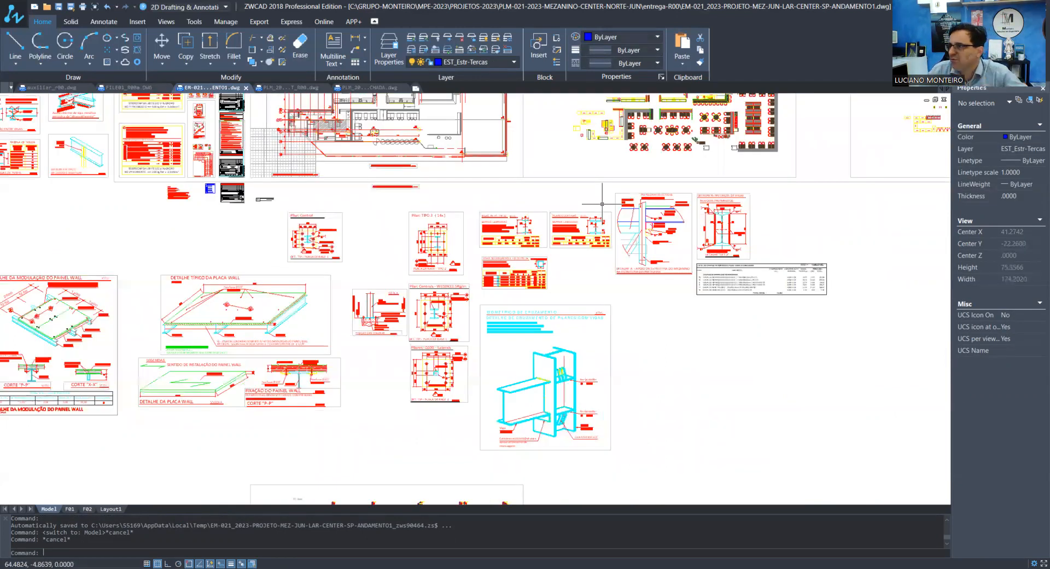
{"action": "scroll", "coordinate": [320, 392], "scroll_direction": "down", "scroll_amount": 2}
{"action": "scroll", "coordinate": [396, 288], "scroll_direction": "down", "scroll_amount": 2}
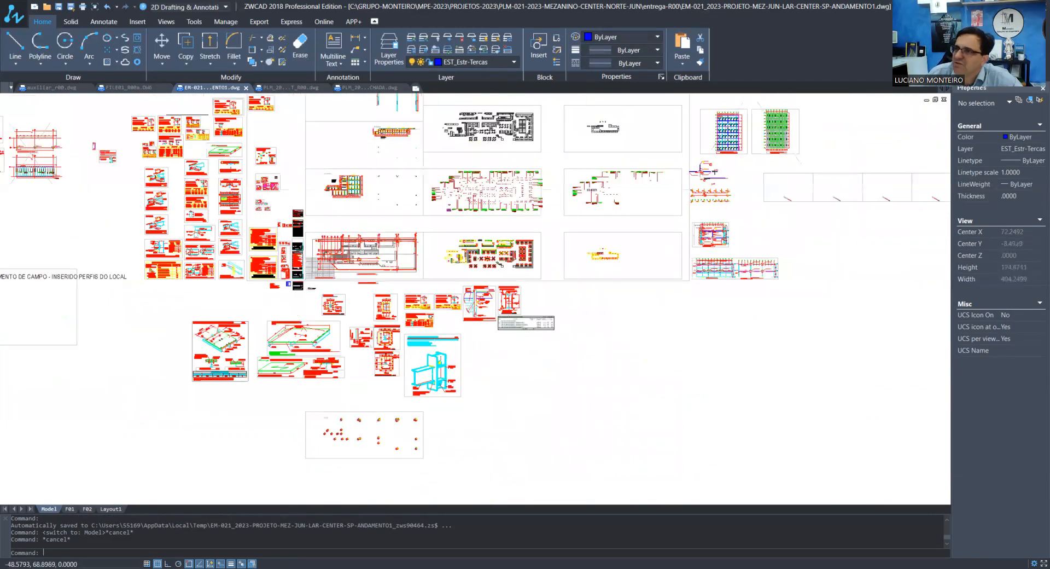
Survey the profile tables and connection details grouped beside the floor plans in model space
{"action": "scroll", "coordinate": [183, 148], "scroll_direction": "up", "scroll_amount": 4}
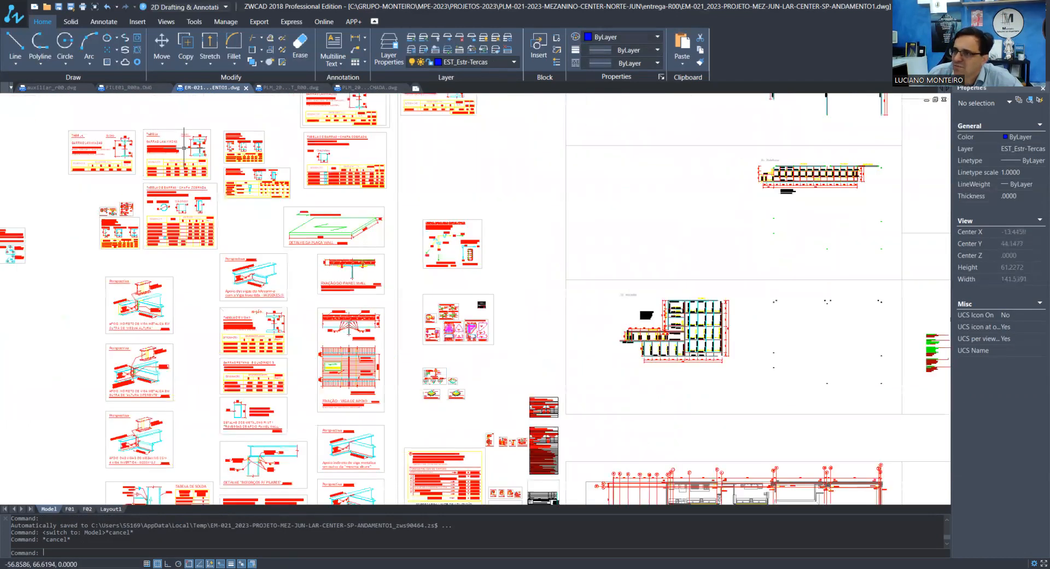
{"action": "scroll", "coordinate": [191, 235], "scroll_direction": "down", "scroll_amount": 1}
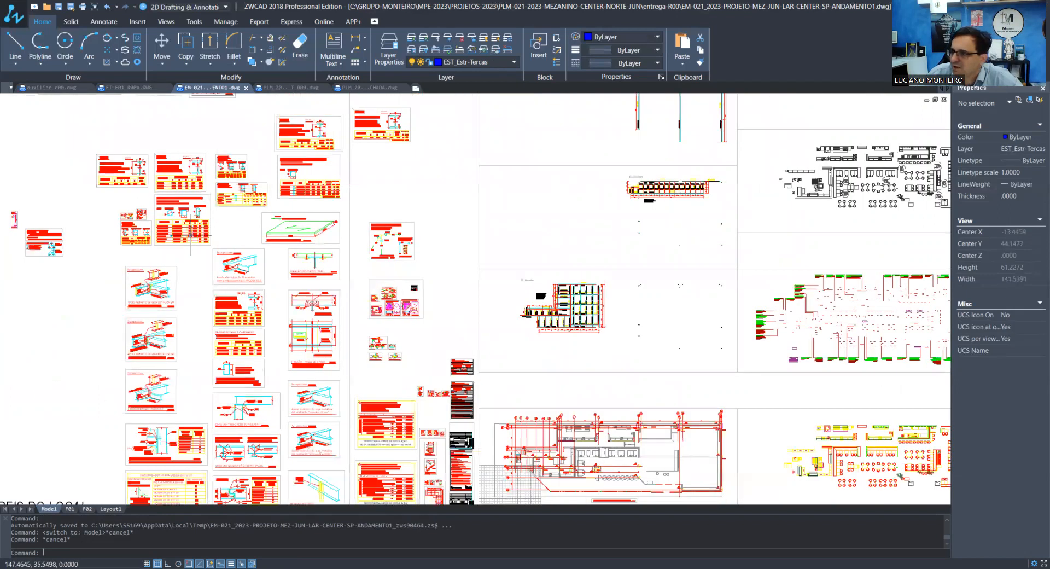
{"action": "middle_click_drag", "start_coordinate": [191, 235], "coordinate": [148, 242]}
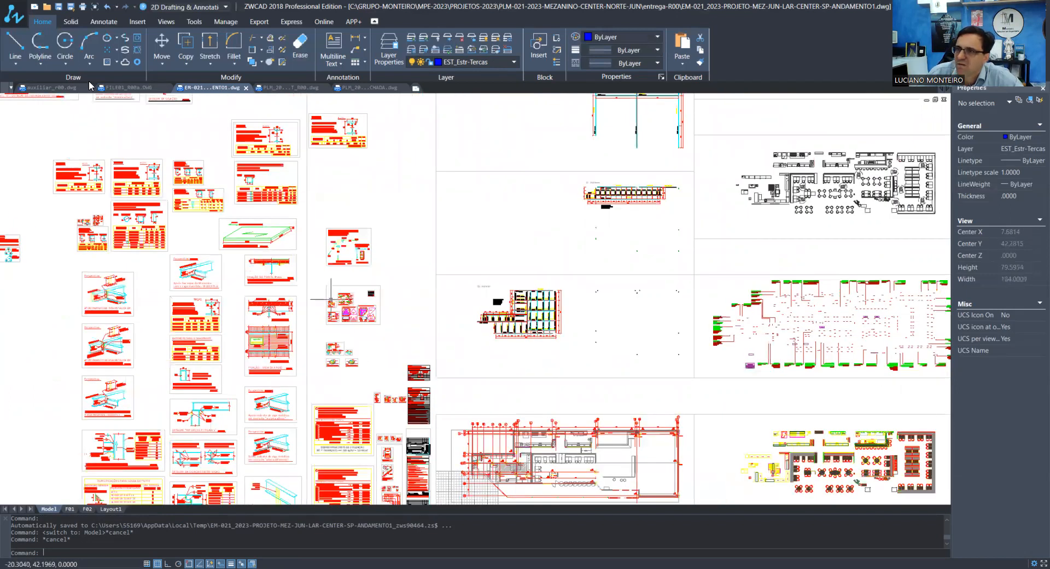
{"action": "scroll", "coordinate": [177, 279], "scroll_direction": "down", "scroll_amount": 1}
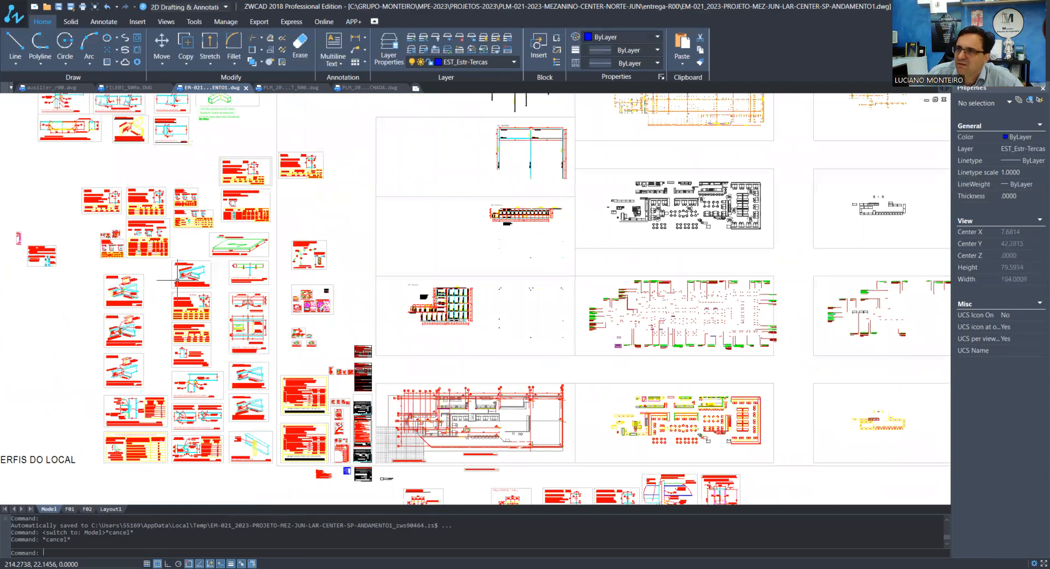
{"action": "scroll", "coordinate": [176, 279], "scroll_direction": "down", "scroll_amount": 1}
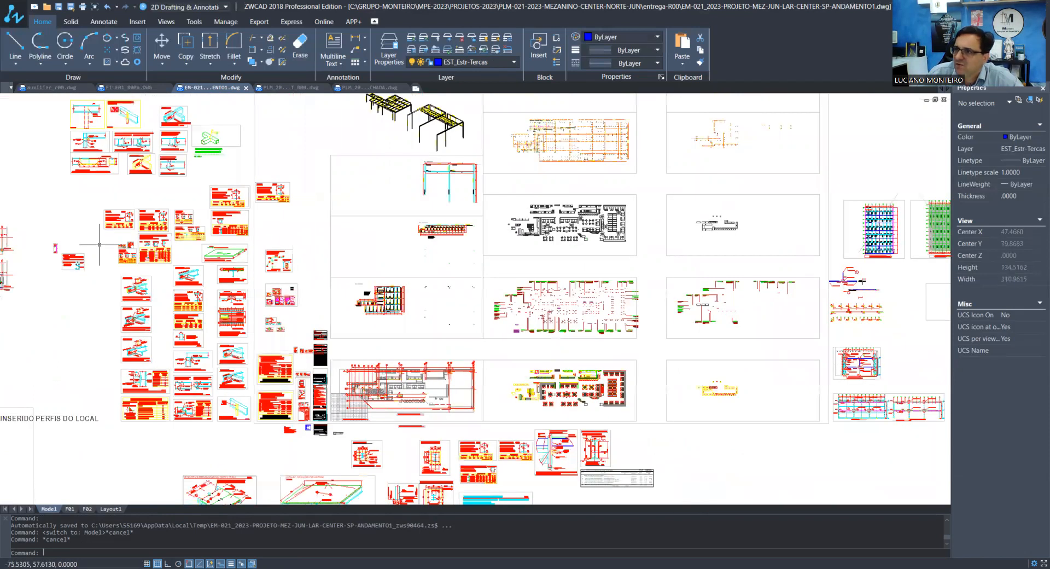
{"action": "scroll", "coordinate": [99, 244], "scroll_direction": "up", "scroll_amount": 5}
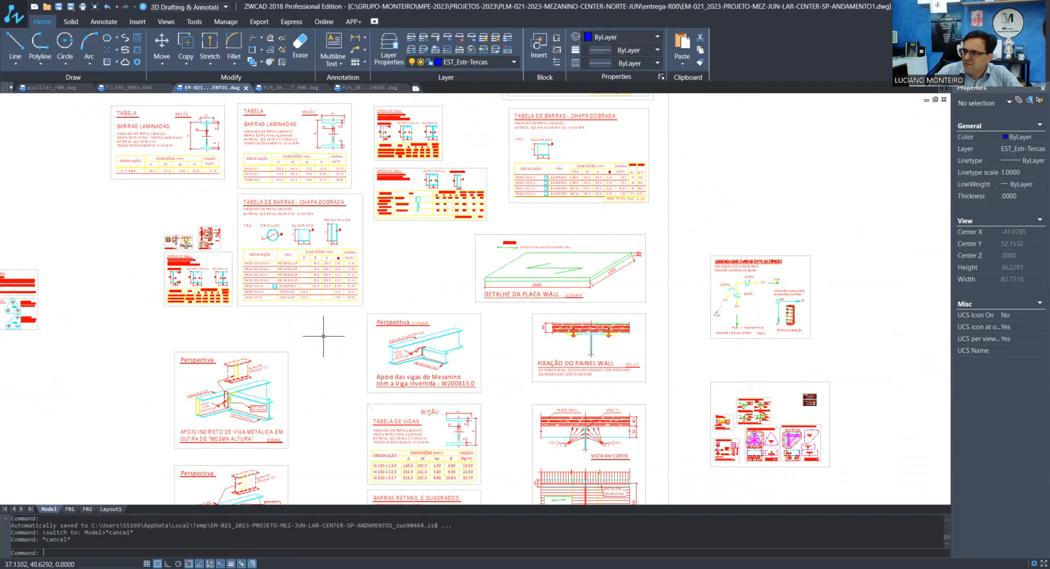
{"action": "scroll", "coordinate": [323, 335], "scroll_direction": "down", "scroll_amount": 3}
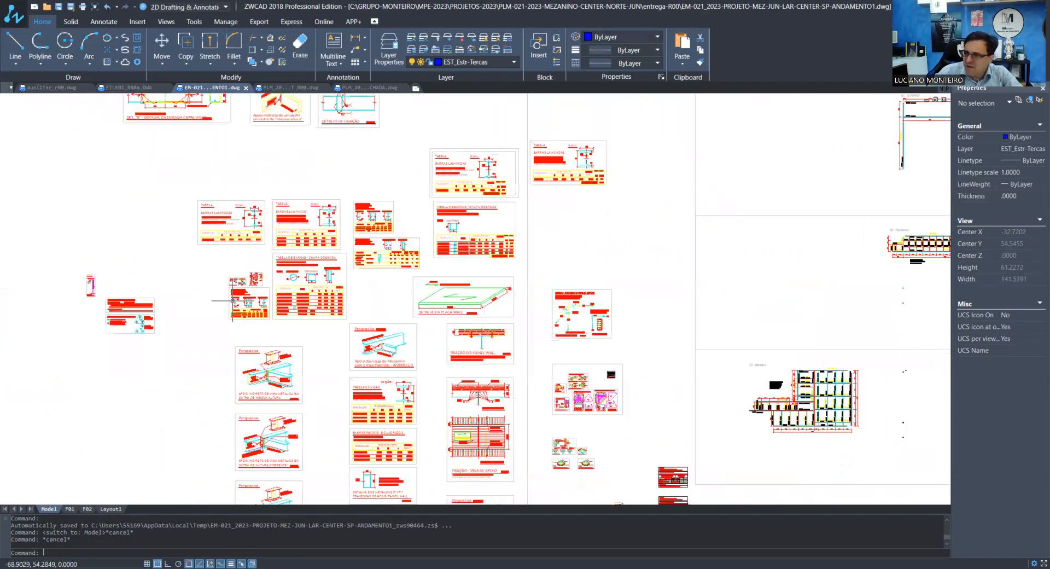
Show the full extents of model space and inspect the floor plan with the column axes
{"action": "type", "text": "z"}
{"action": "key", "text": "Return"}
{"action": "type", "text": "e"}
{"action": "key", "text": "Return"}
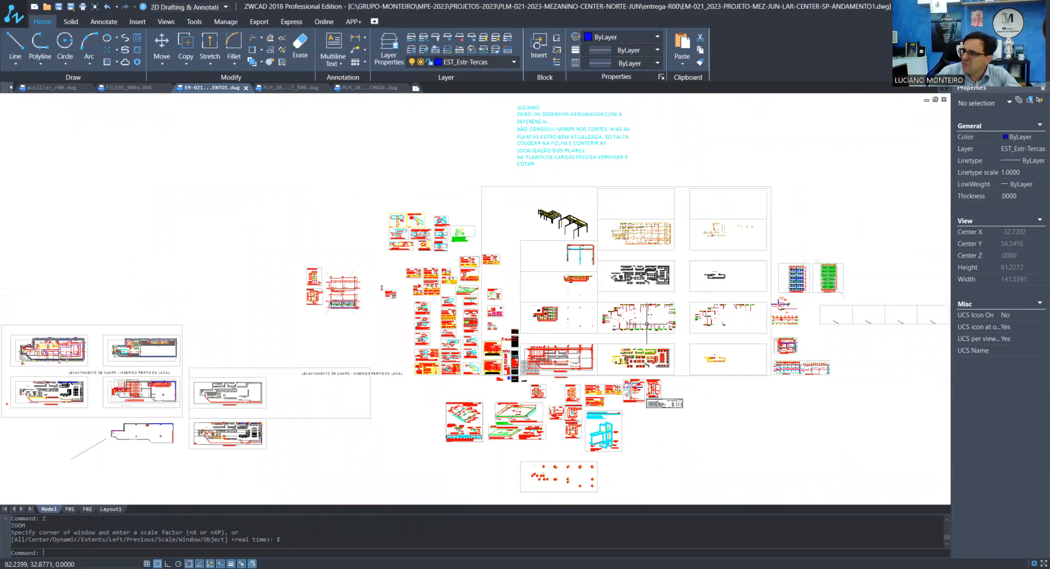
{"action": "scroll", "coordinate": [569, 369], "scroll_direction": "up", "scroll_amount": 5}
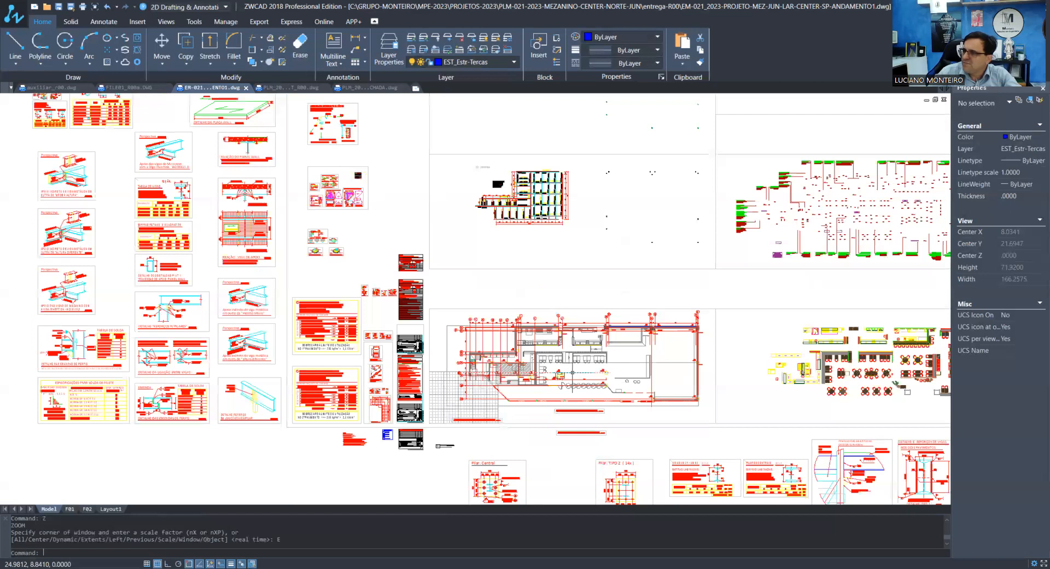
{"action": "scroll", "coordinate": [572, 372], "scroll_direction": "up", "scroll_amount": 5}
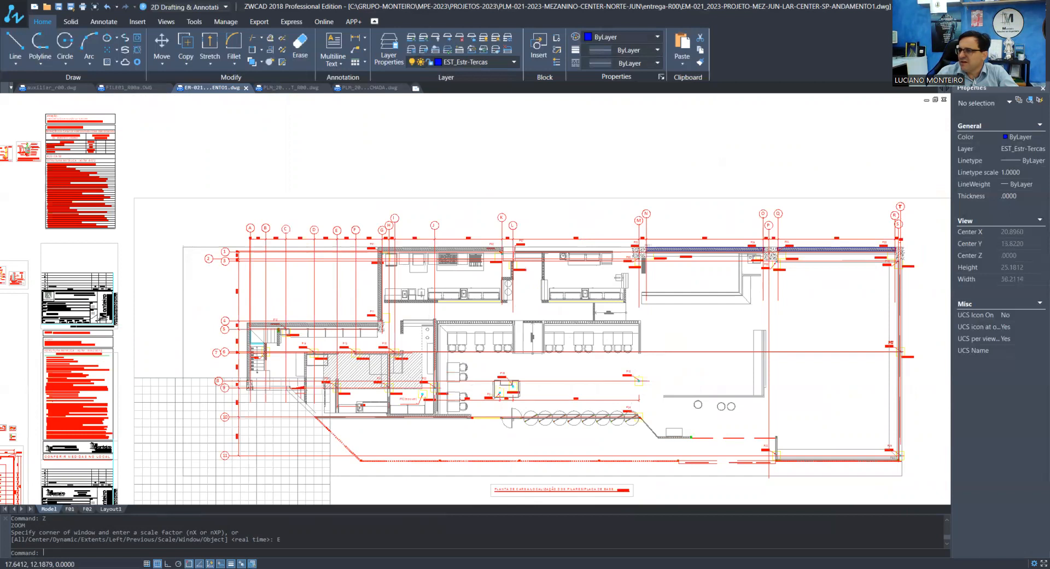
Return to the F01 layout and frame the whole sheet in a zoom window to review its arrangement
{"action": "left_click", "coordinate": [69, 508]}
{"action": "scroll", "coordinate": [345, 370], "scroll_direction": "up", "scroll_amount": 3}
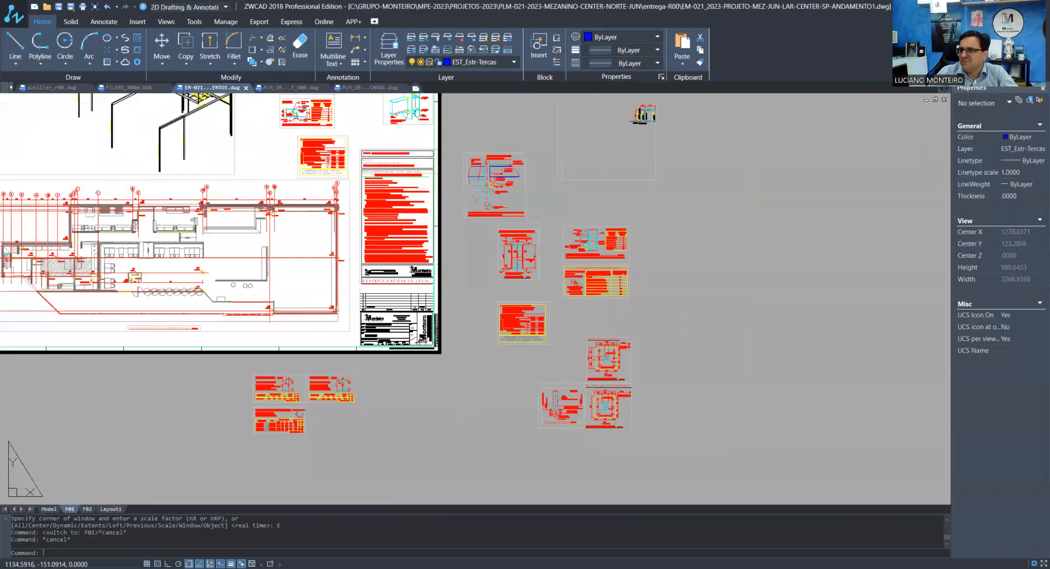
{"action": "scroll", "coordinate": [411, 406], "scroll_direction": "down", "scroll_amount": 2}
{"action": "scroll", "coordinate": [268, 193], "scroll_direction": "up", "scroll_amount": 2}
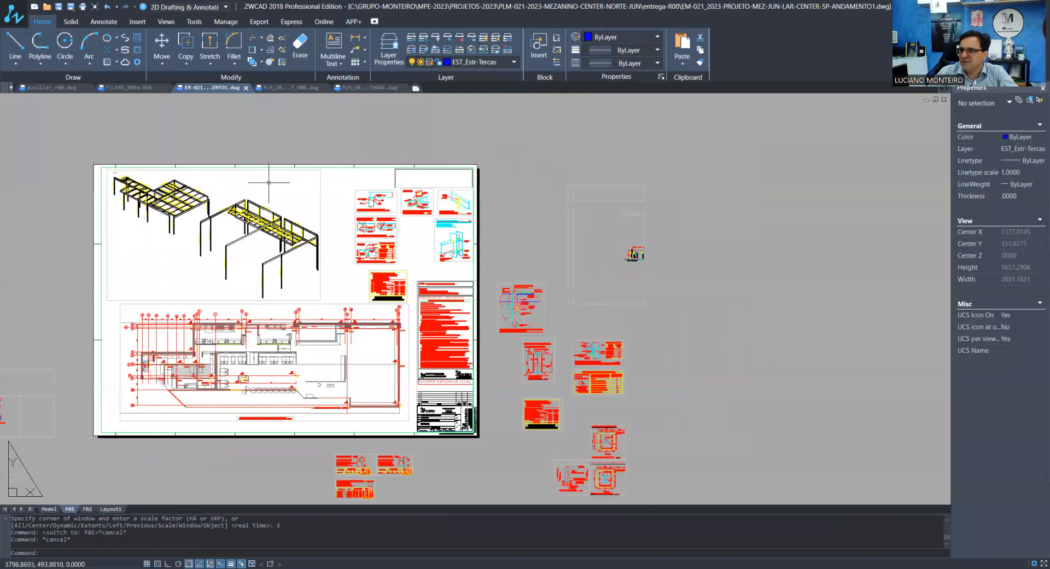
{"action": "scroll", "coordinate": [268, 192], "scroll_direction": "down", "scroll_amount": 1}
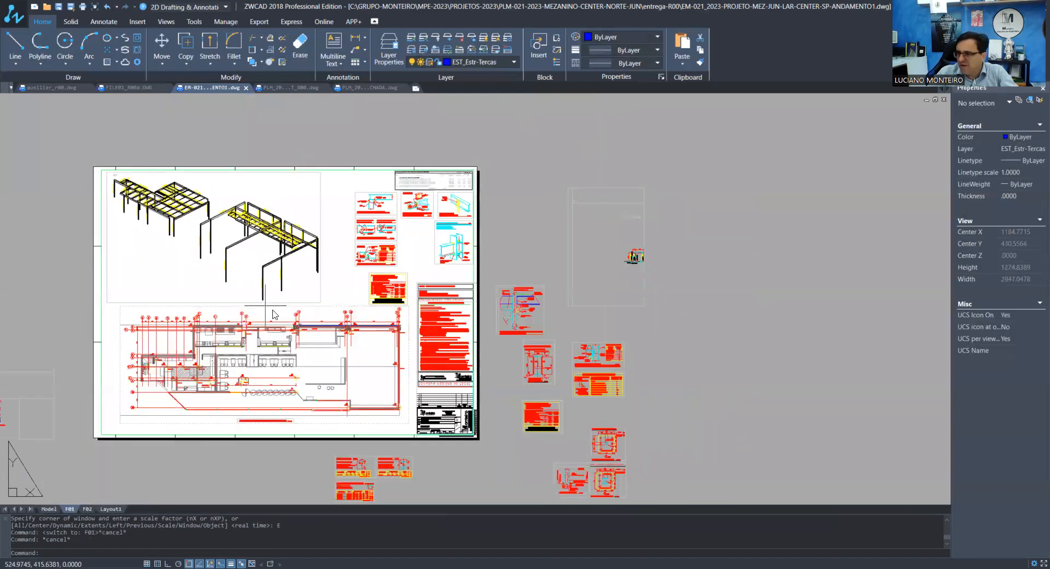
{"action": "type", "text": "z"}
{"action": "key", "text": "Return"}
{"action": "left_click", "coordinate": [490, 447]}
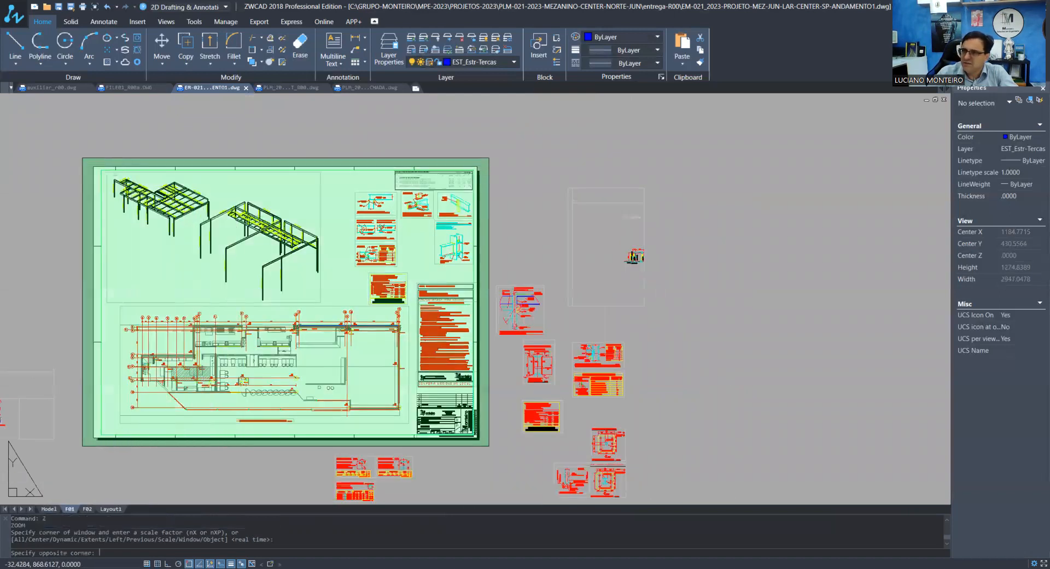
{"action": "left_click", "coordinate": [83, 157]}
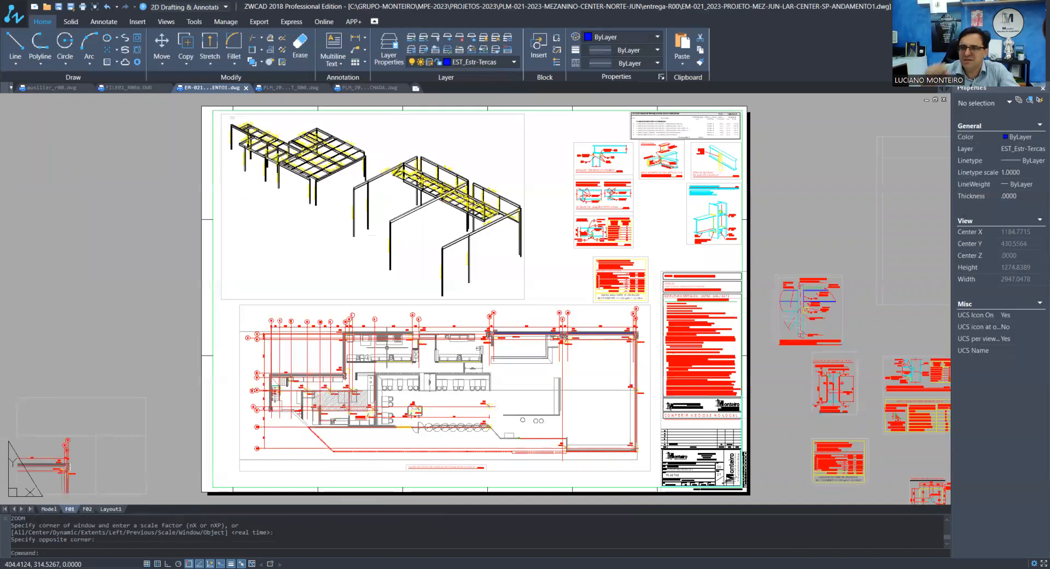